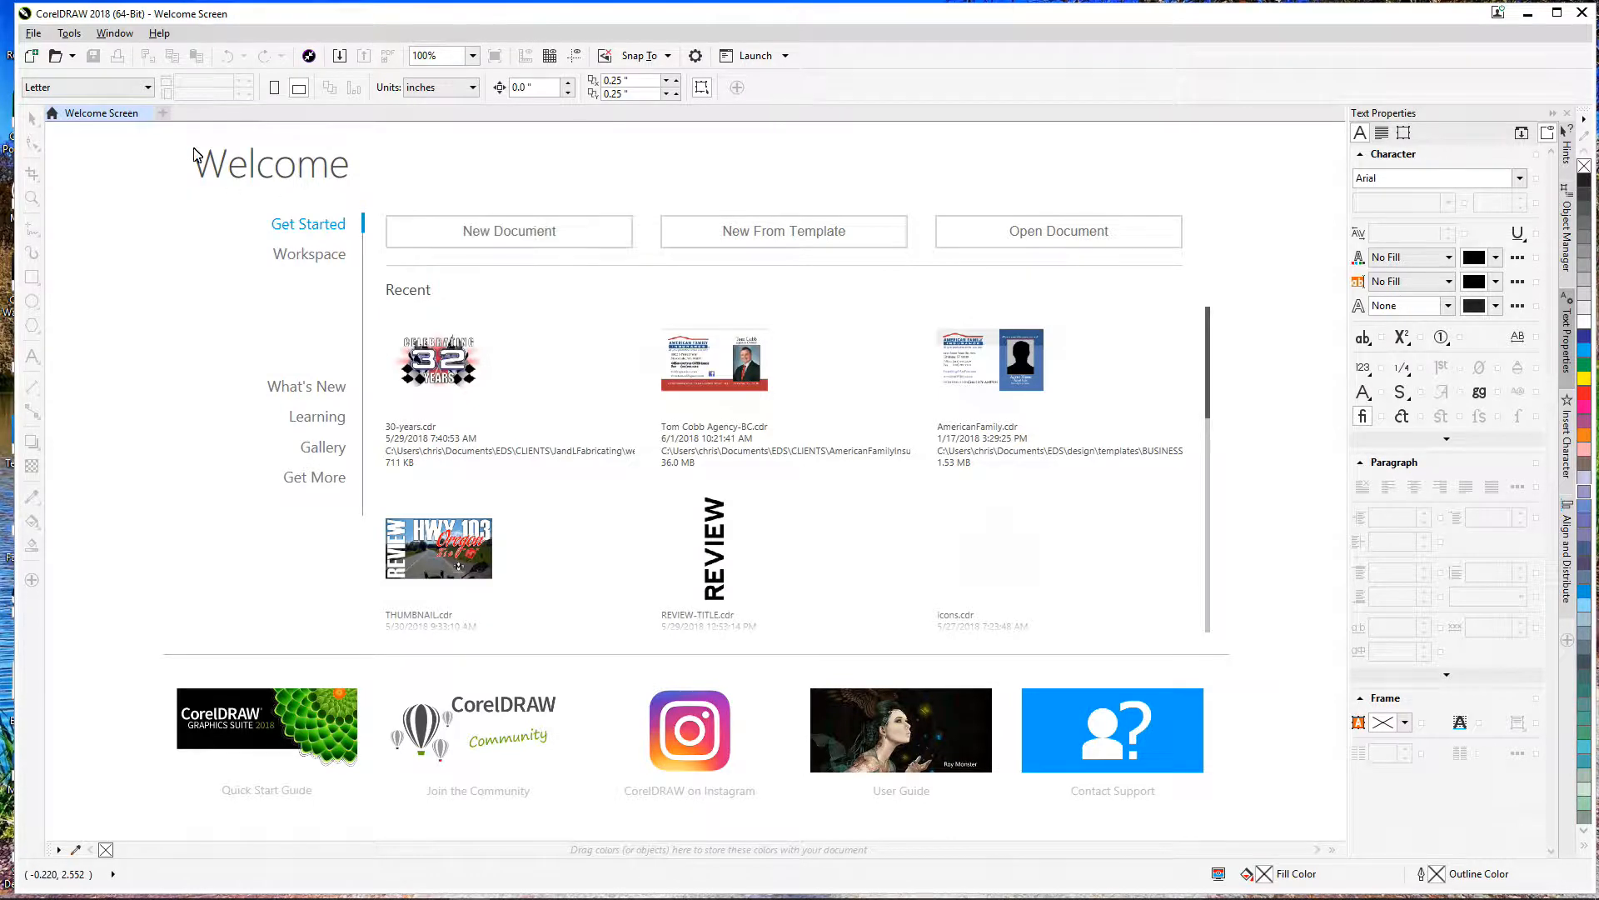
# Step: Open the File menu from the CorelDRAW Welcome Screen
pyautogui.click(32, 35)
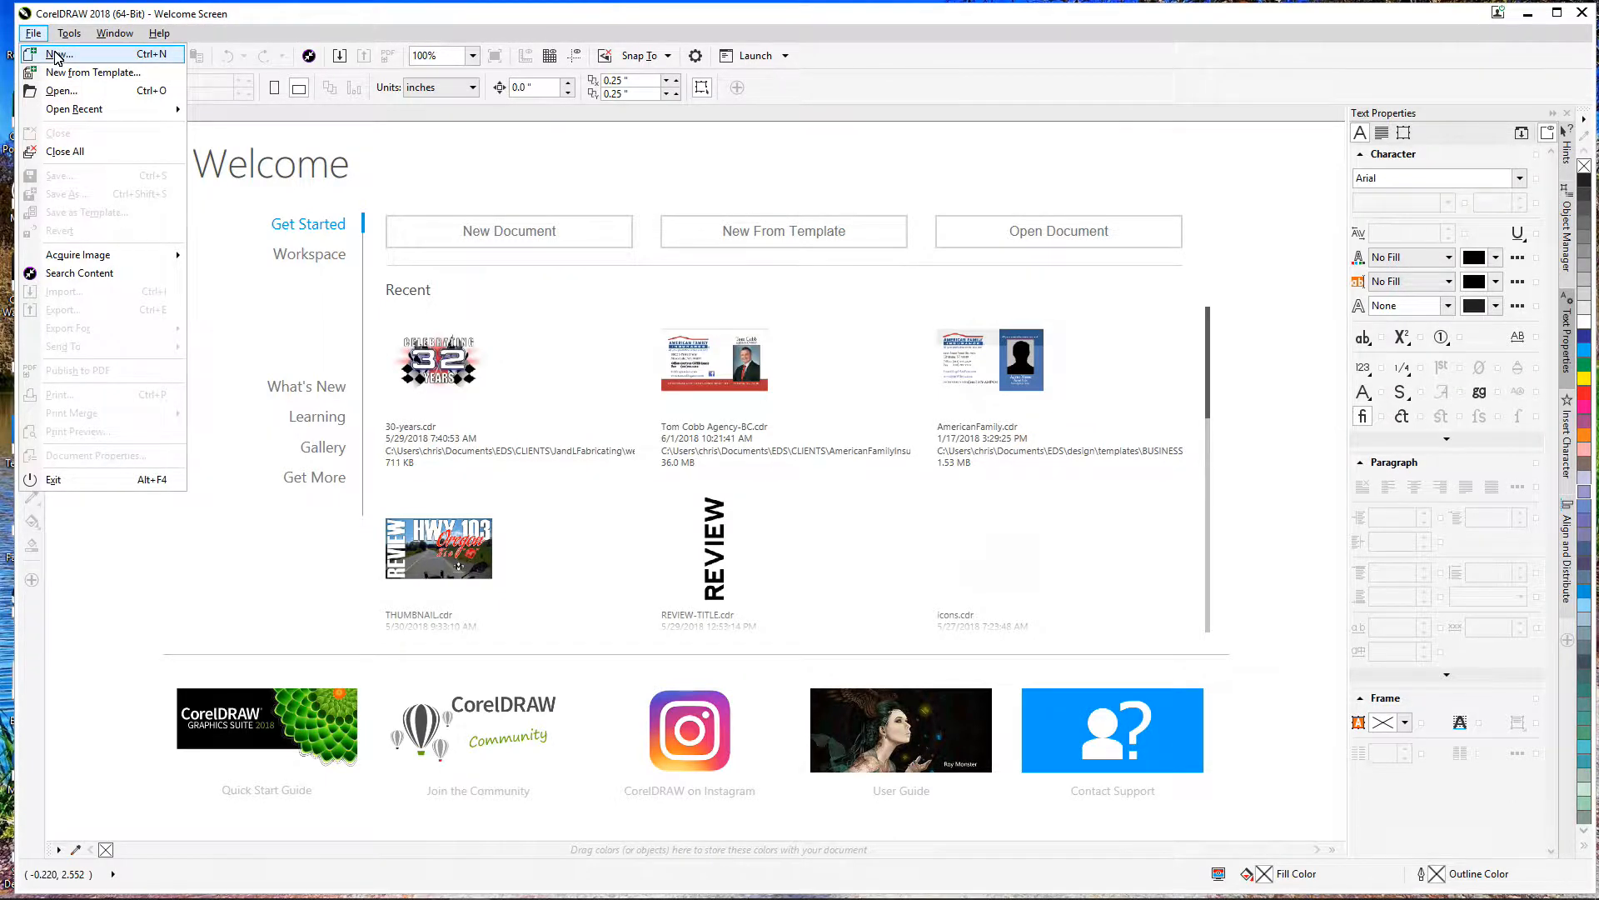
# Step: Create a new 3.6 × 2.1 inch CMYK document at 350 dpi rendering resolution
pyautogui.click(56, 55)
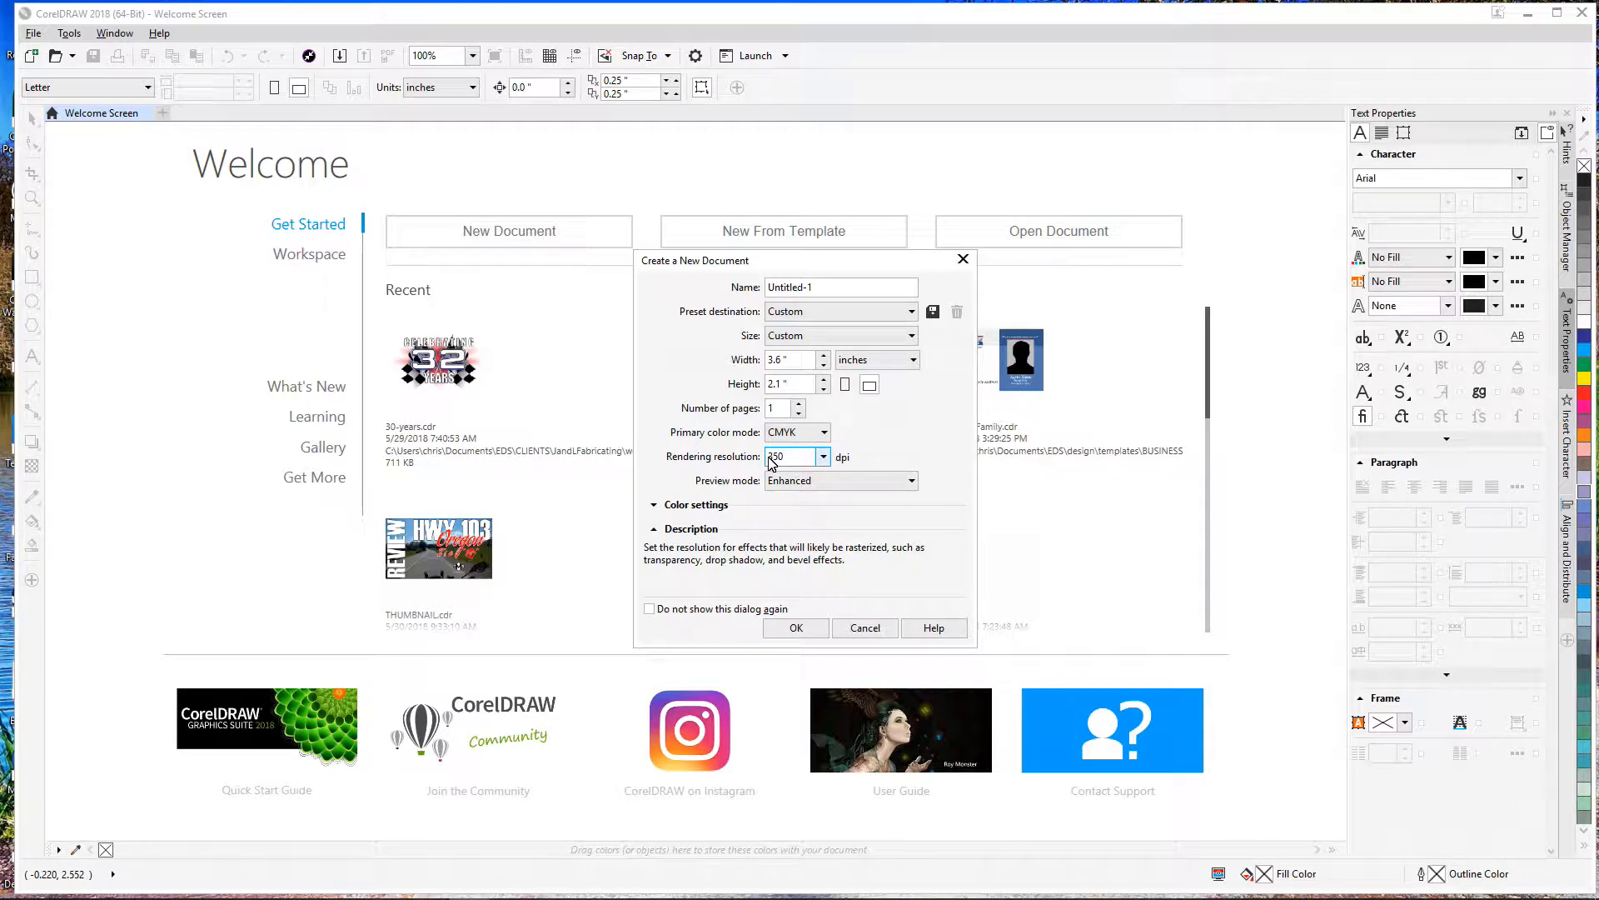
pyautogui.click(796, 633)
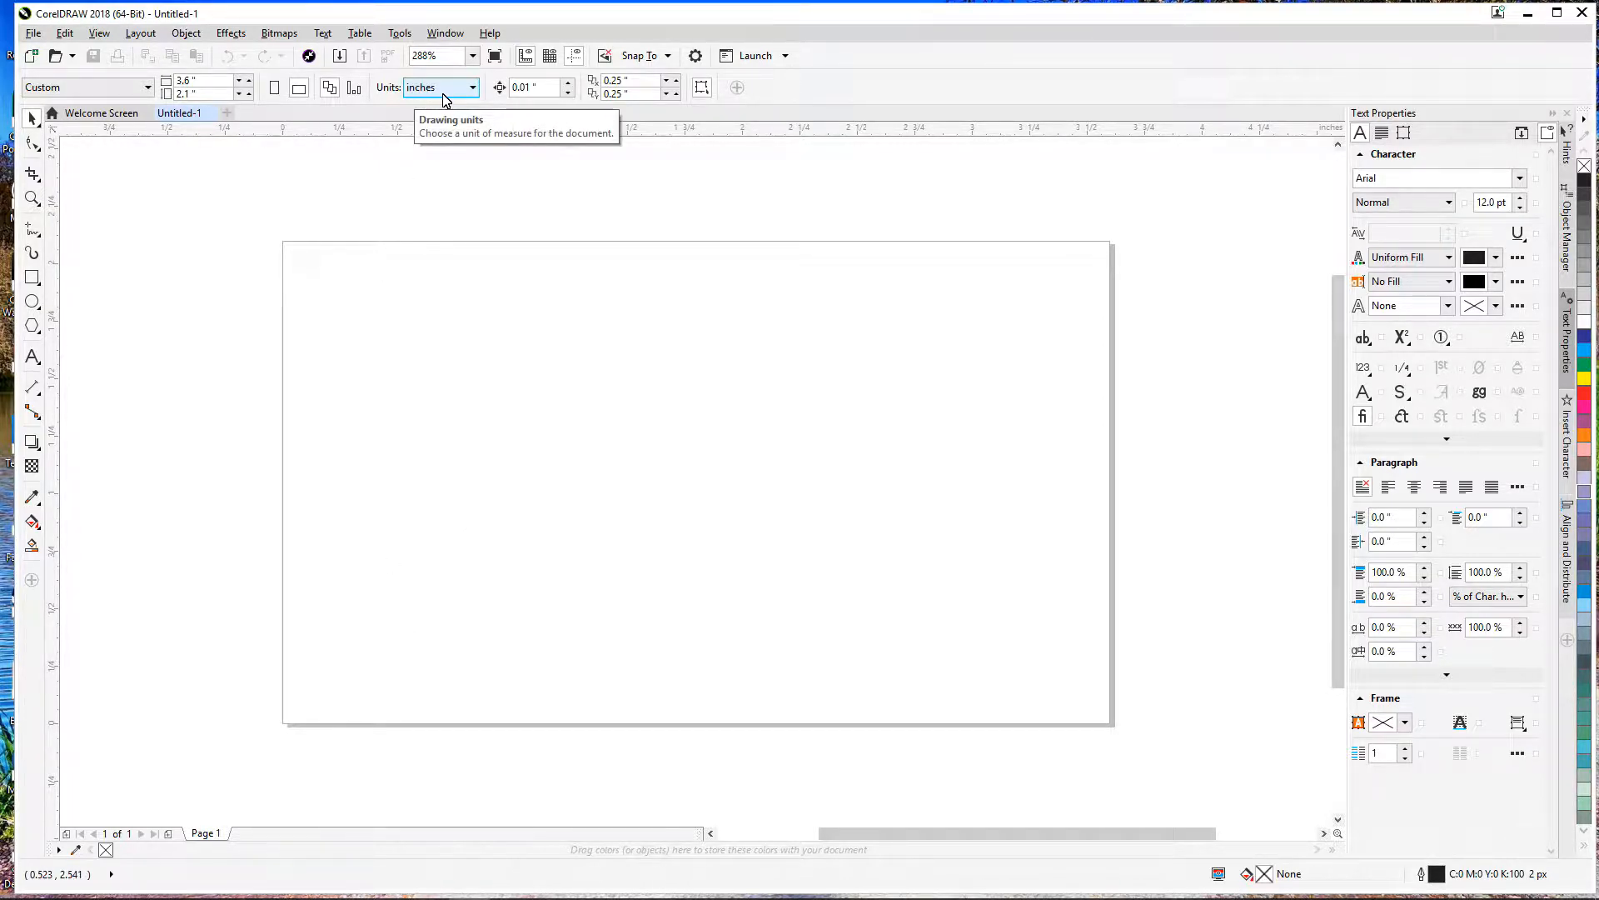
pyautogui.click(466, 96)
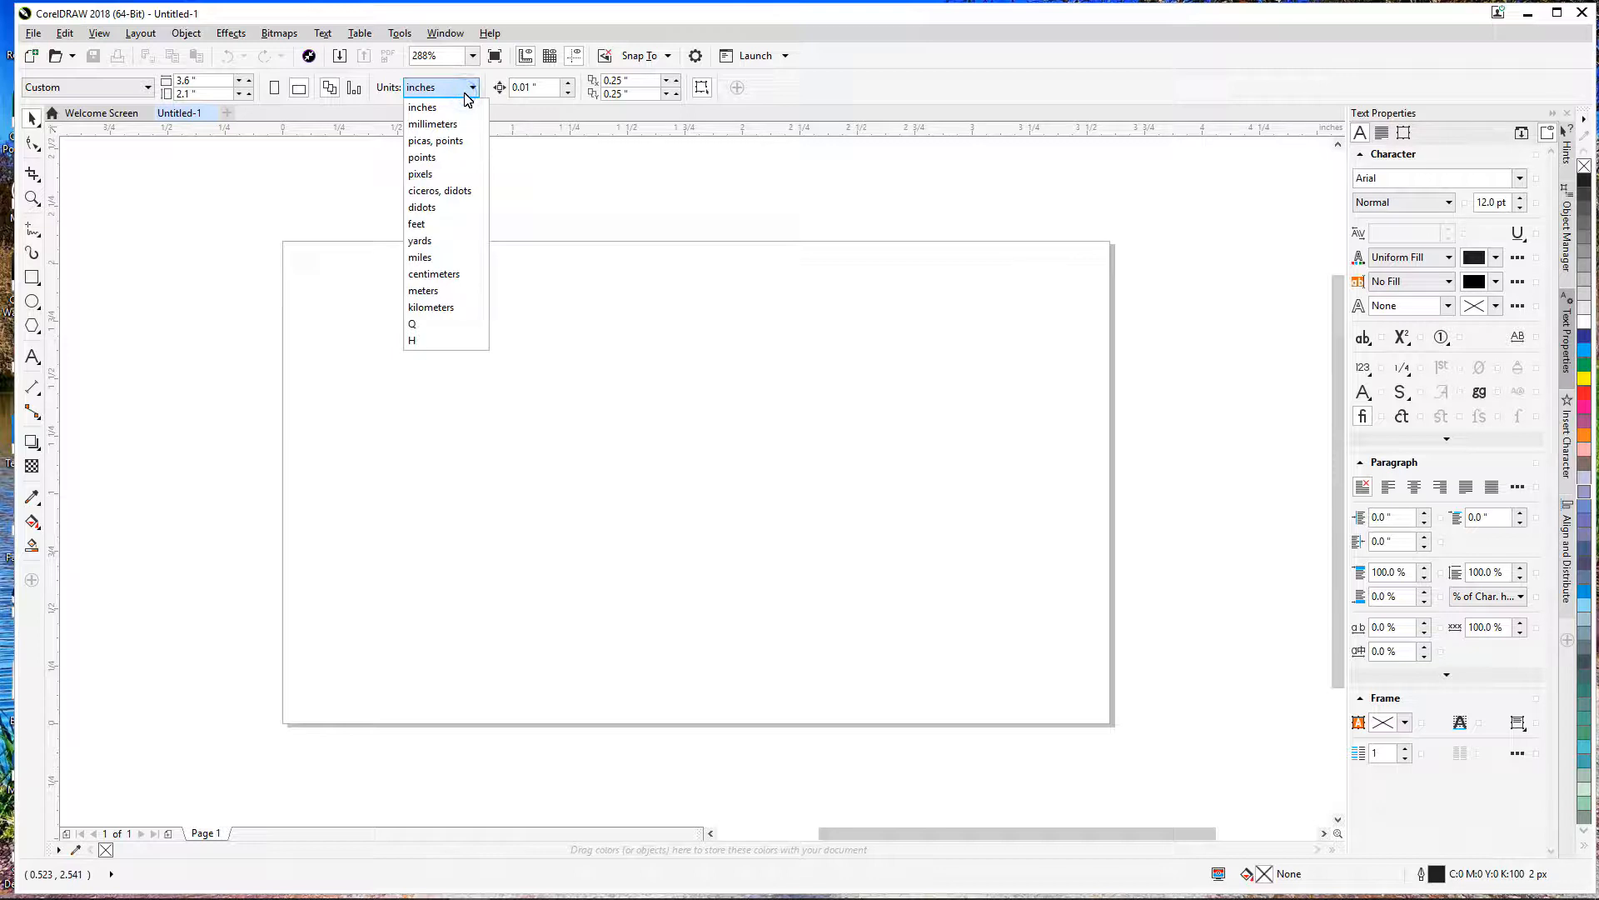
pyautogui.click(365, 154)
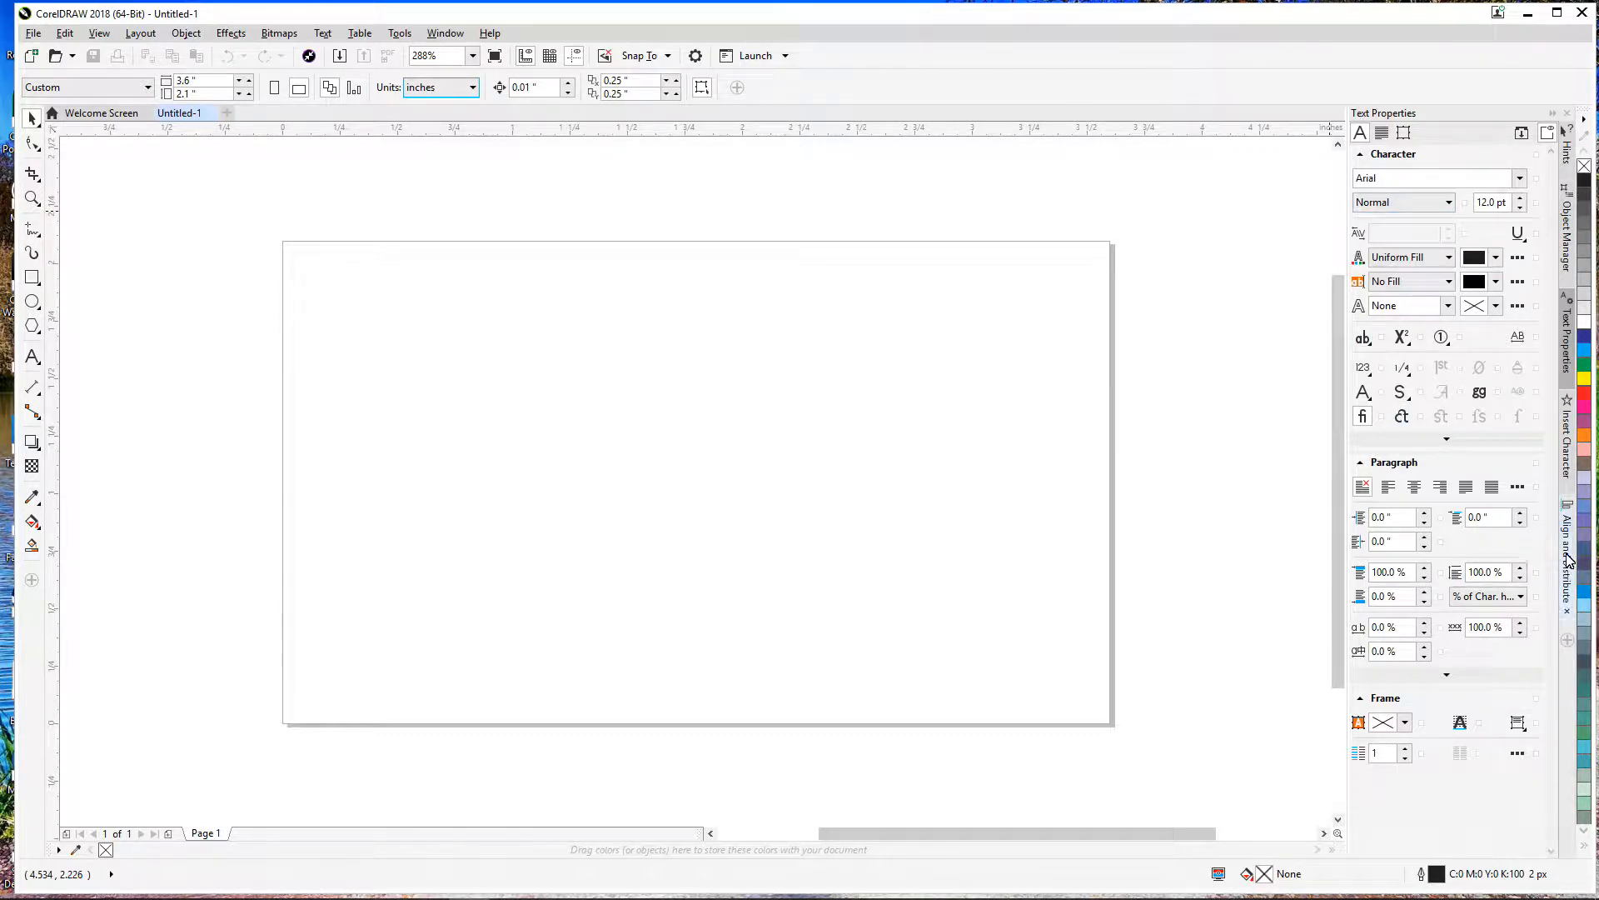
pyautogui.click(1569, 250)
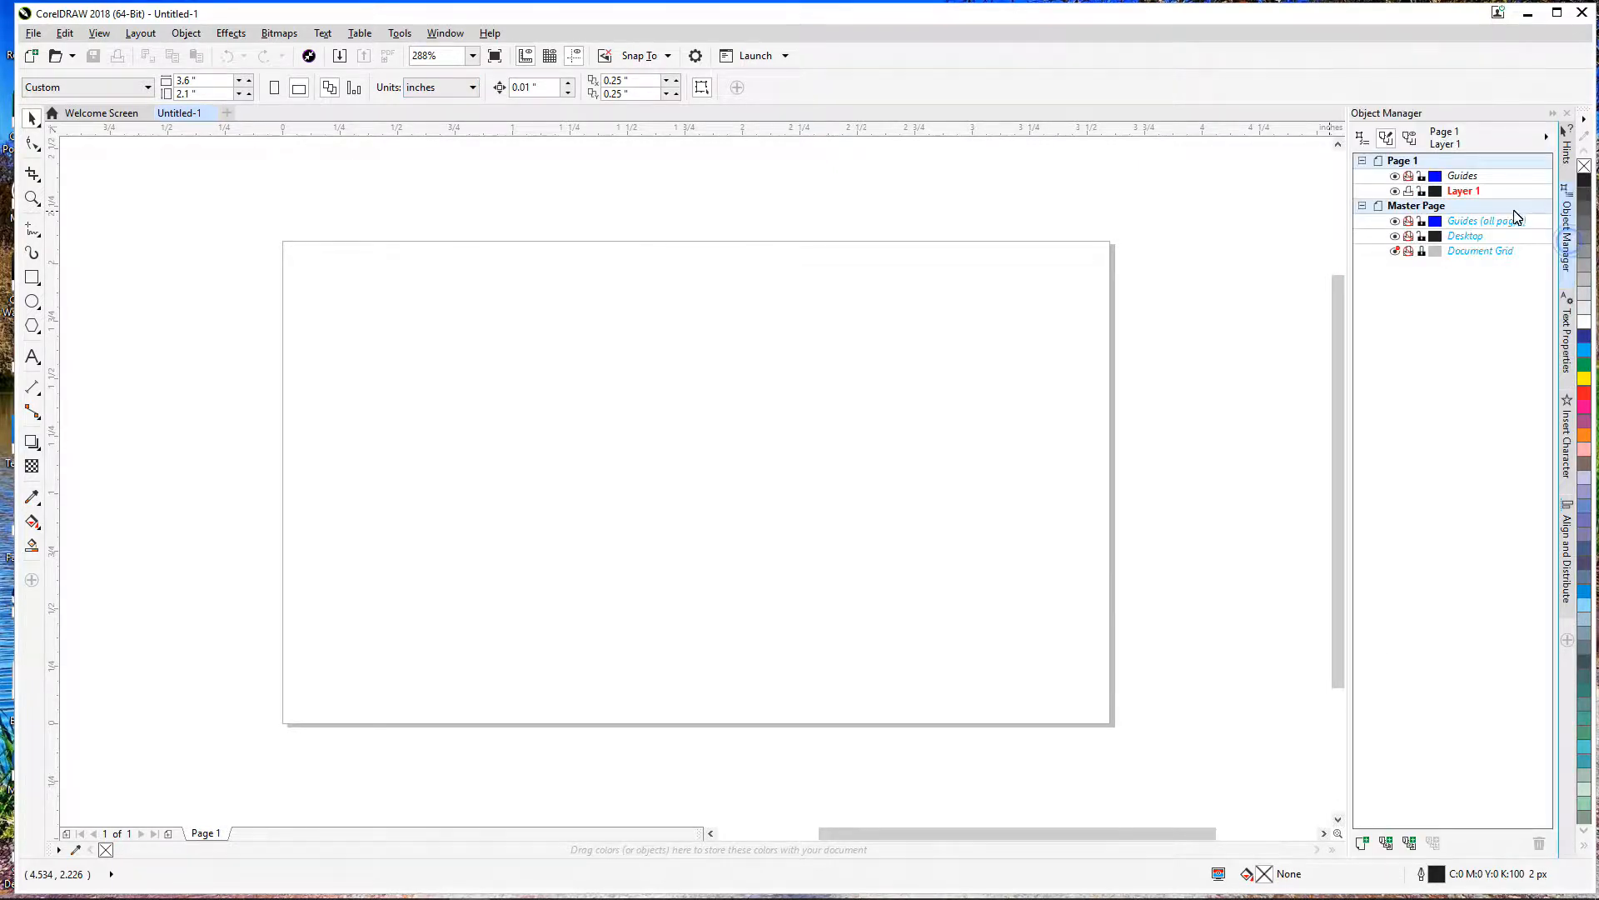
pyautogui.click(1569, 345)
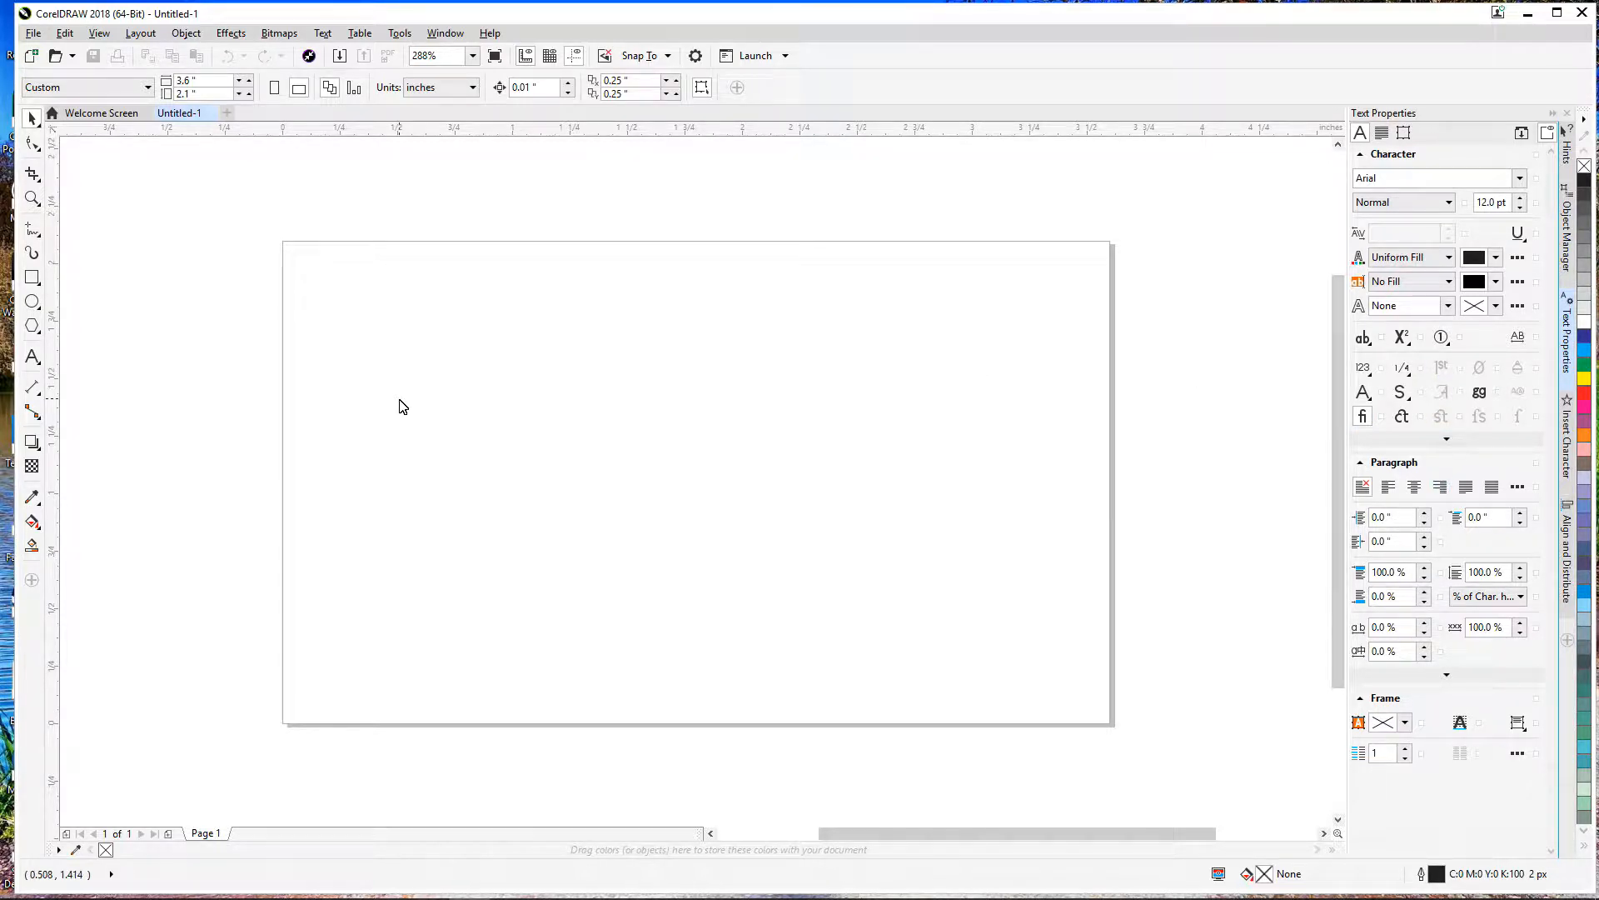
# Step: Draw a 3.6 × 2.1 inch rectangle and centre it on the page
pyautogui.click(32, 277)
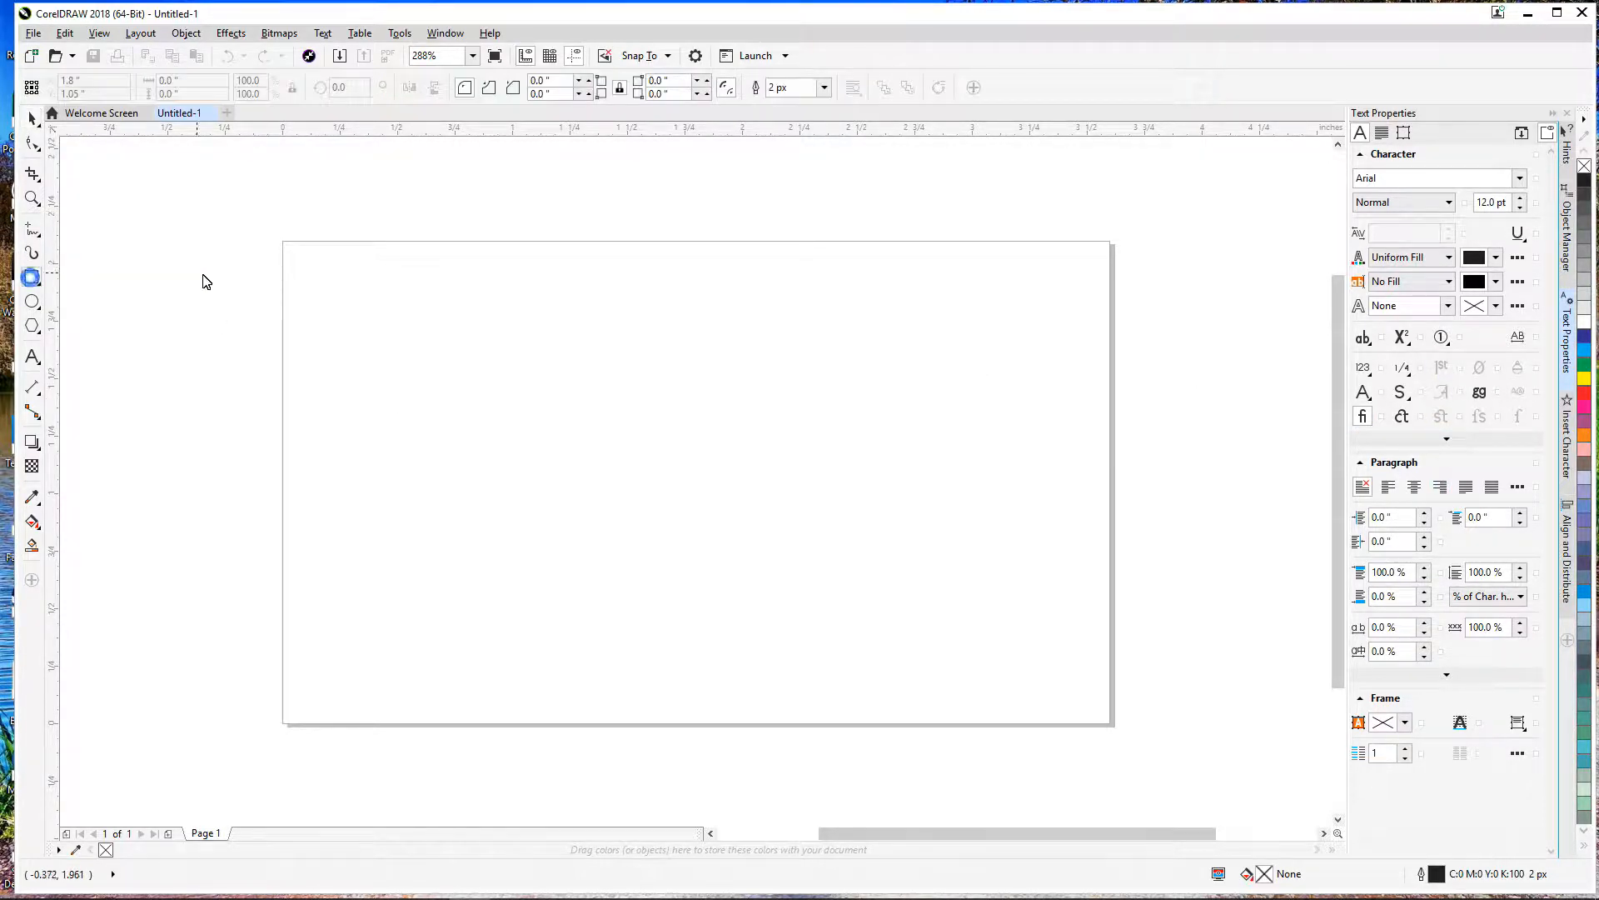
pyautogui.moveTo(284, 244); pyautogui.dragTo(1110, 725)
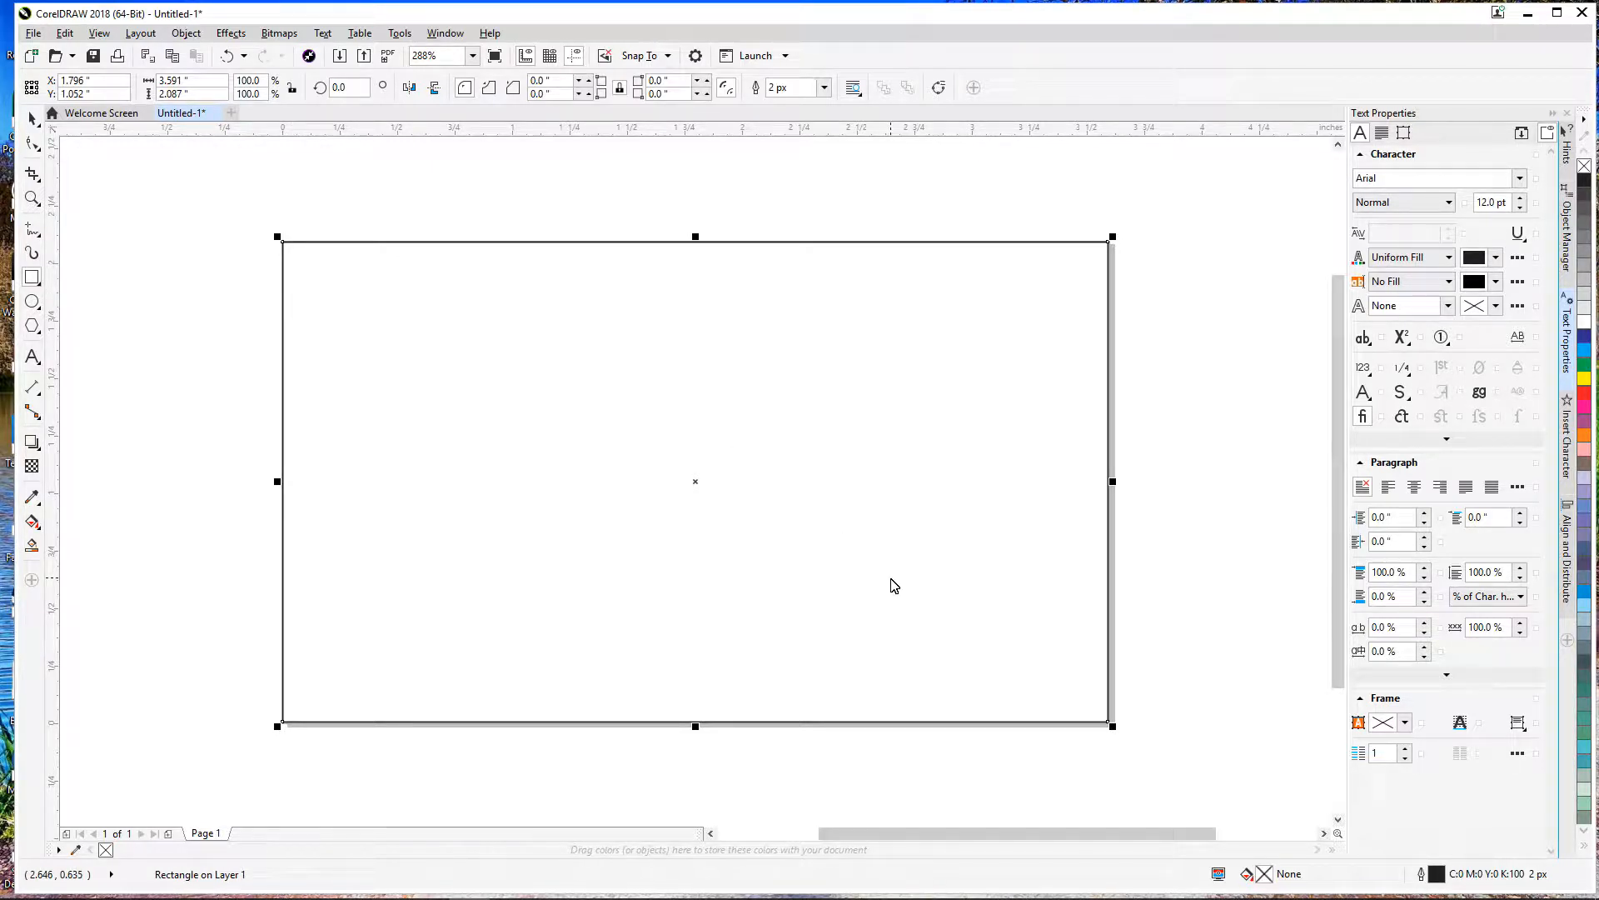
pyautogui.click(175, 94)
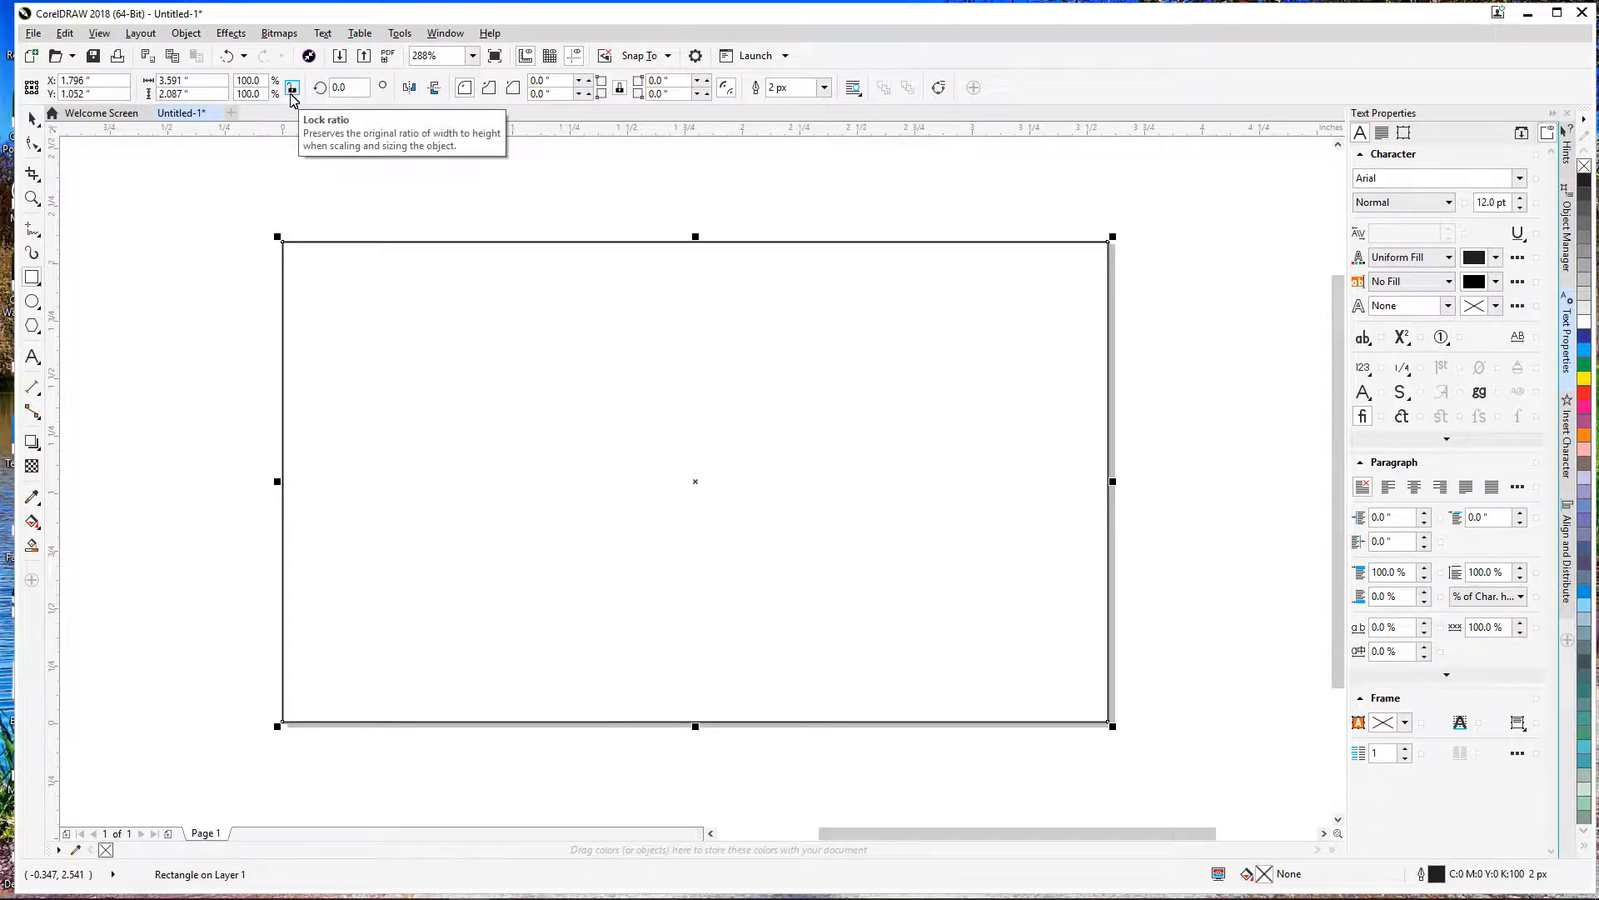
pyautogui.doubleClick(169, 87)
pyautogui.write('3.6')
pyautogui.press('Tab')
pyautogui.write('2')
pyautogui.press('Return')
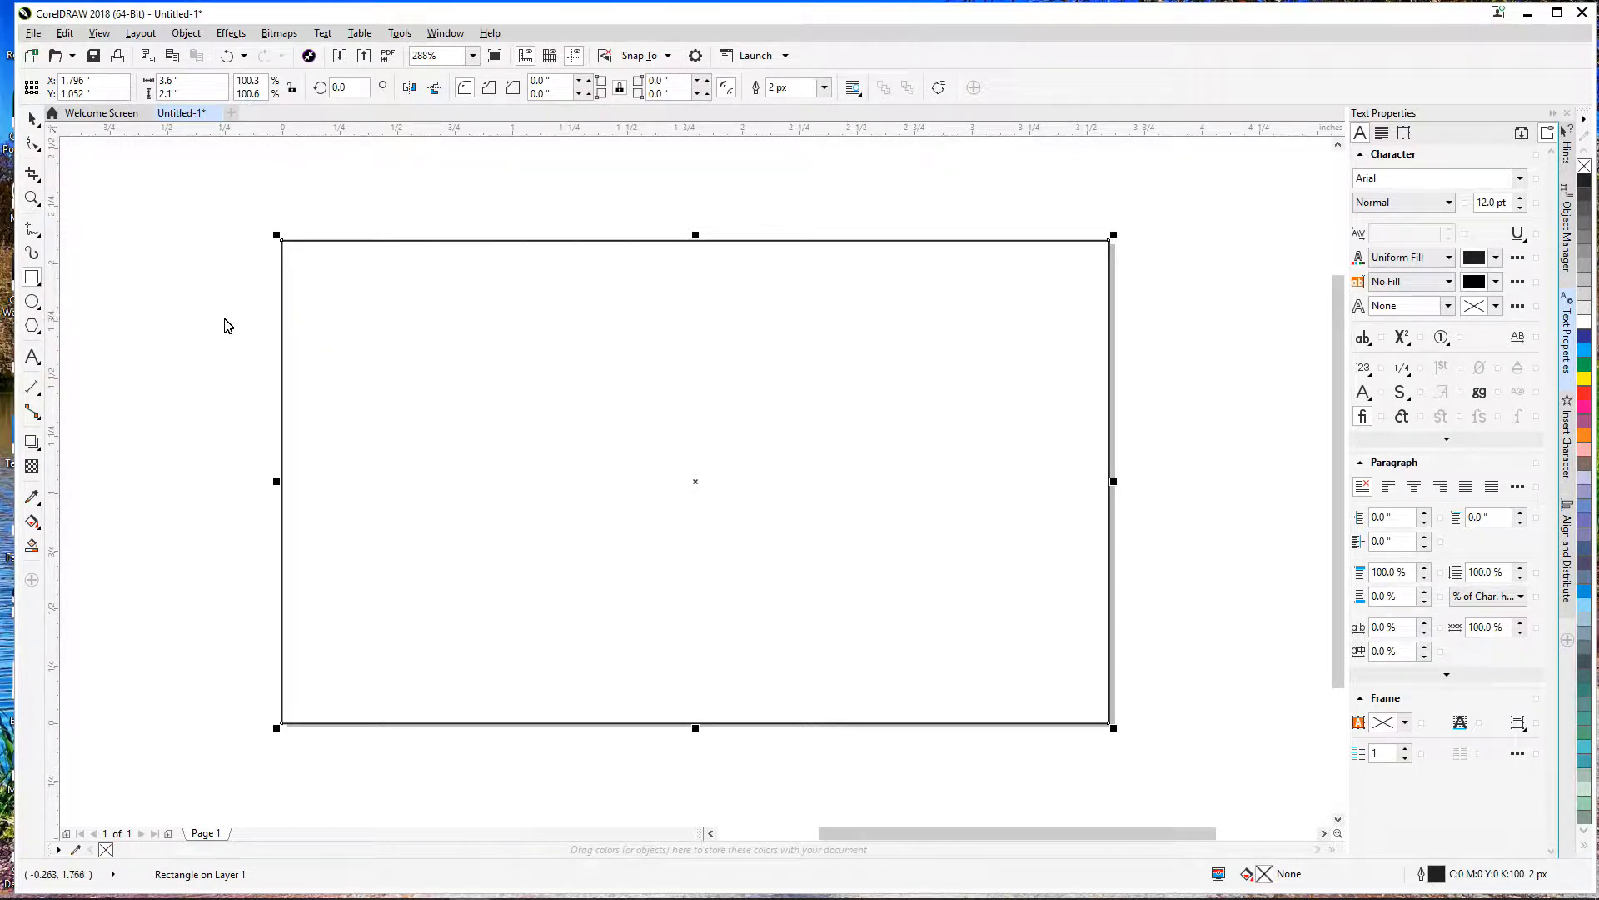
pyautogui.press('p')
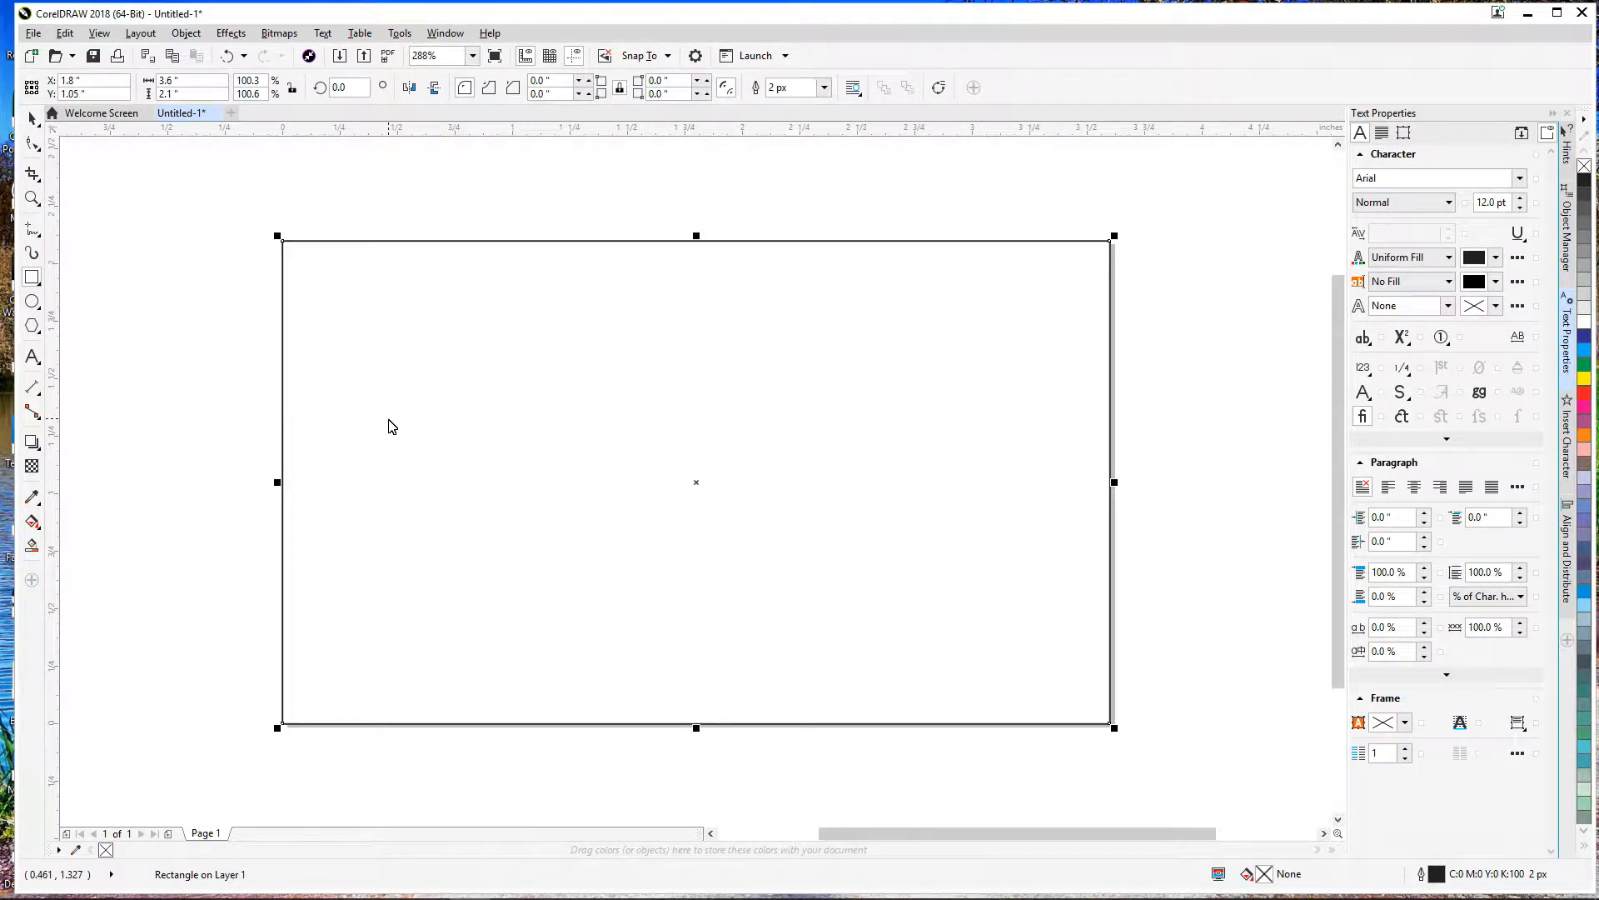
# Step: Give the page-sized rectangle a 40% grey outline and deselect it
pyautogui.rightClick(1588, 285)
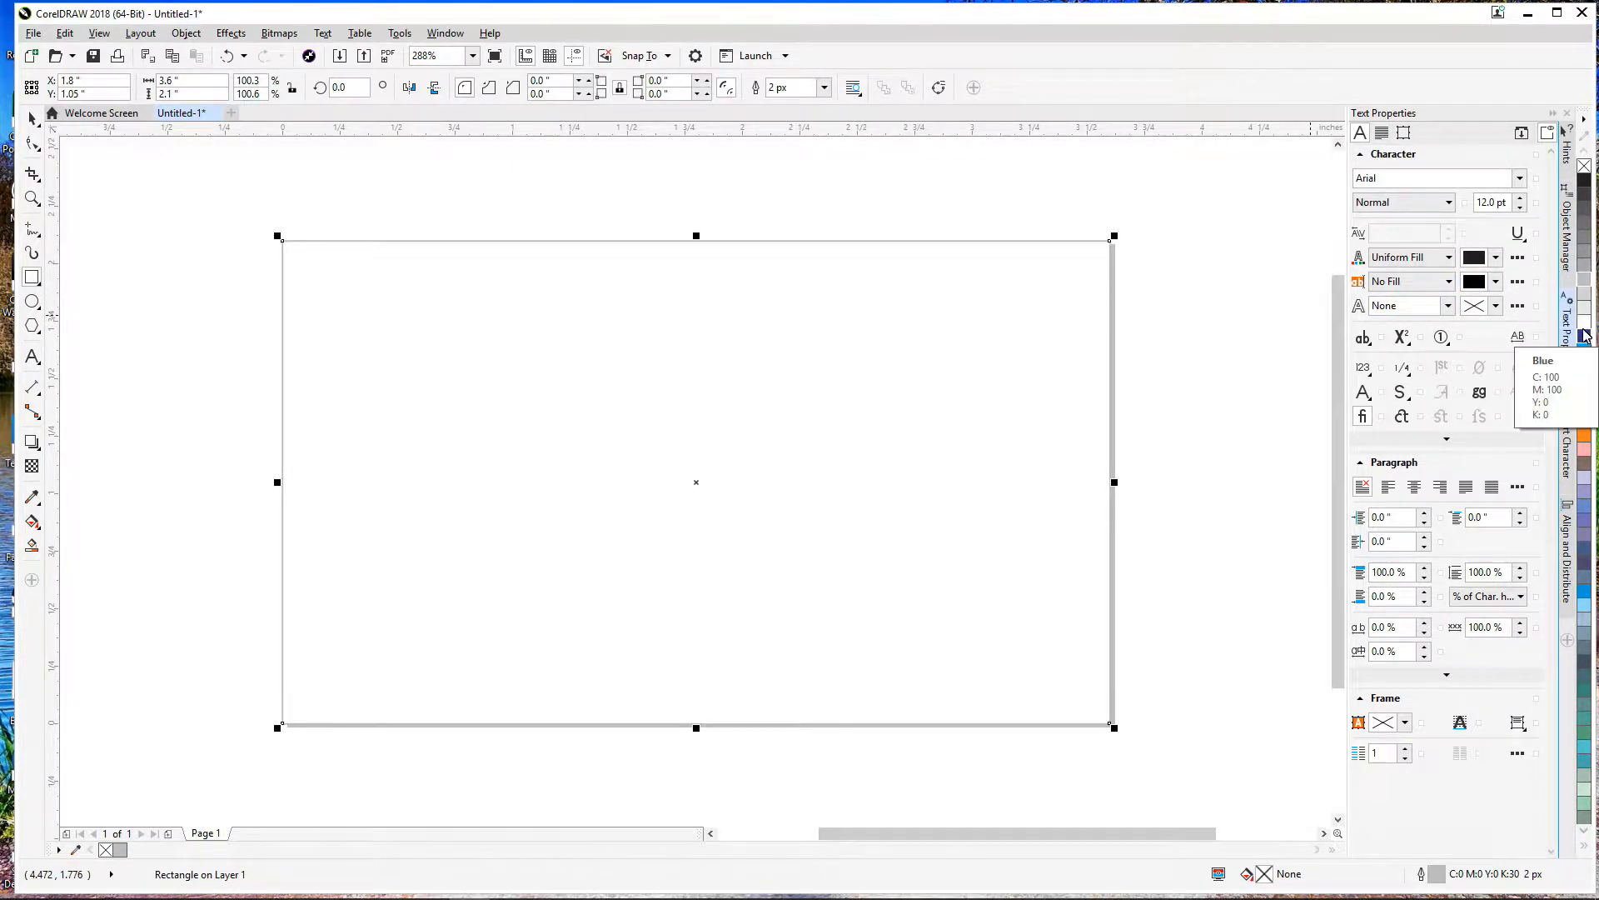
pyautogui.rightClick(1585, 168)
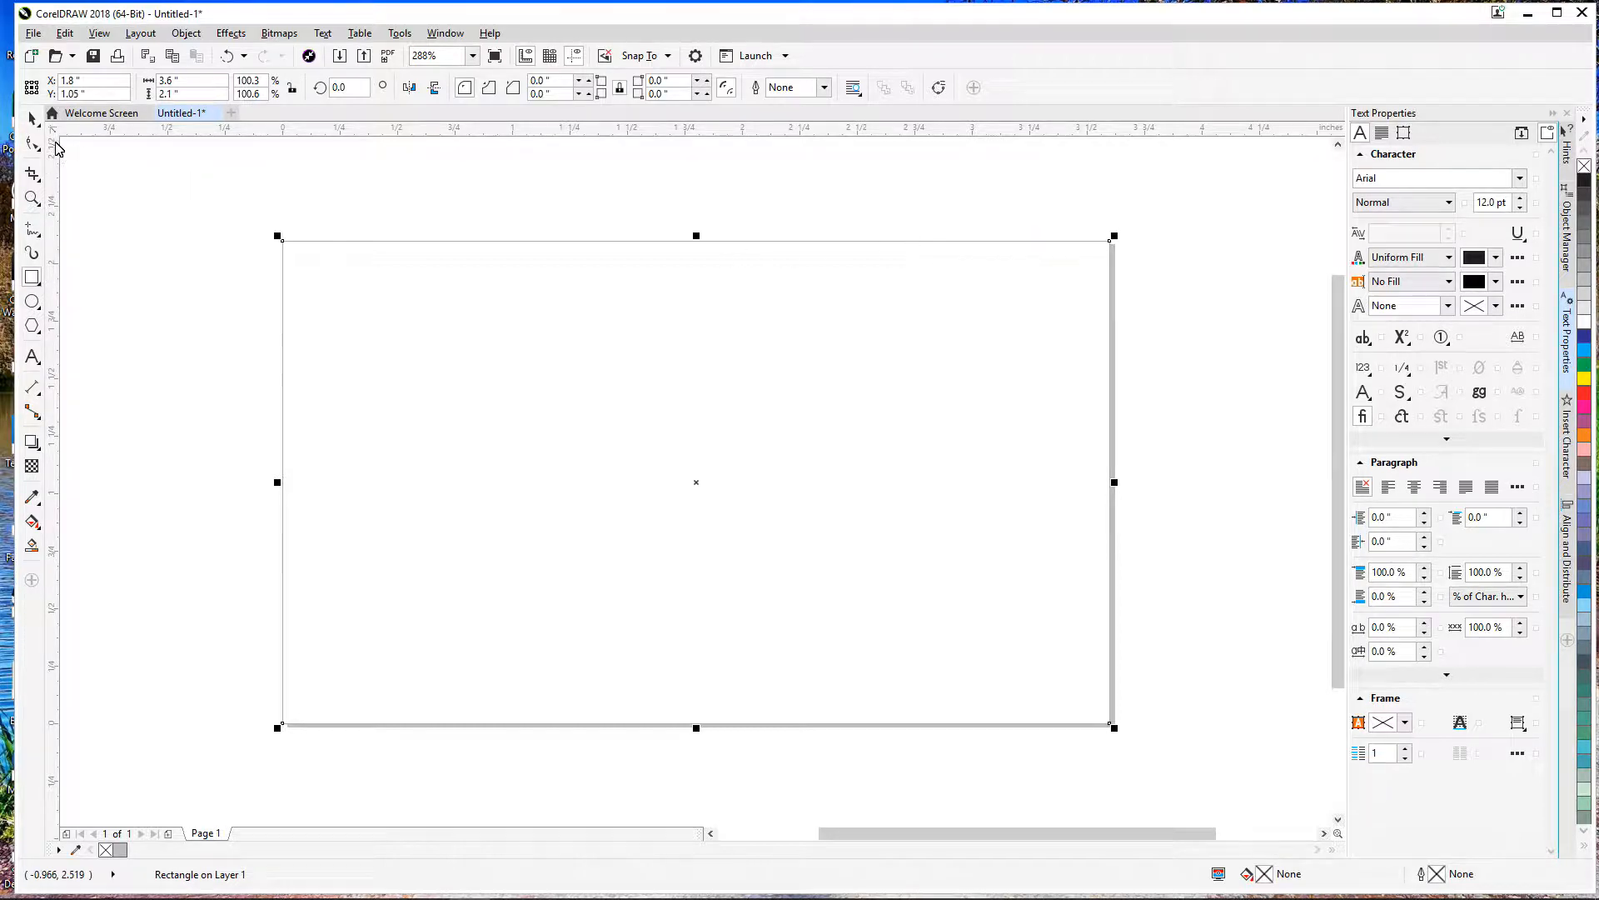
pyautogui.click(31, 117)
pyautogui.click(90, 176)
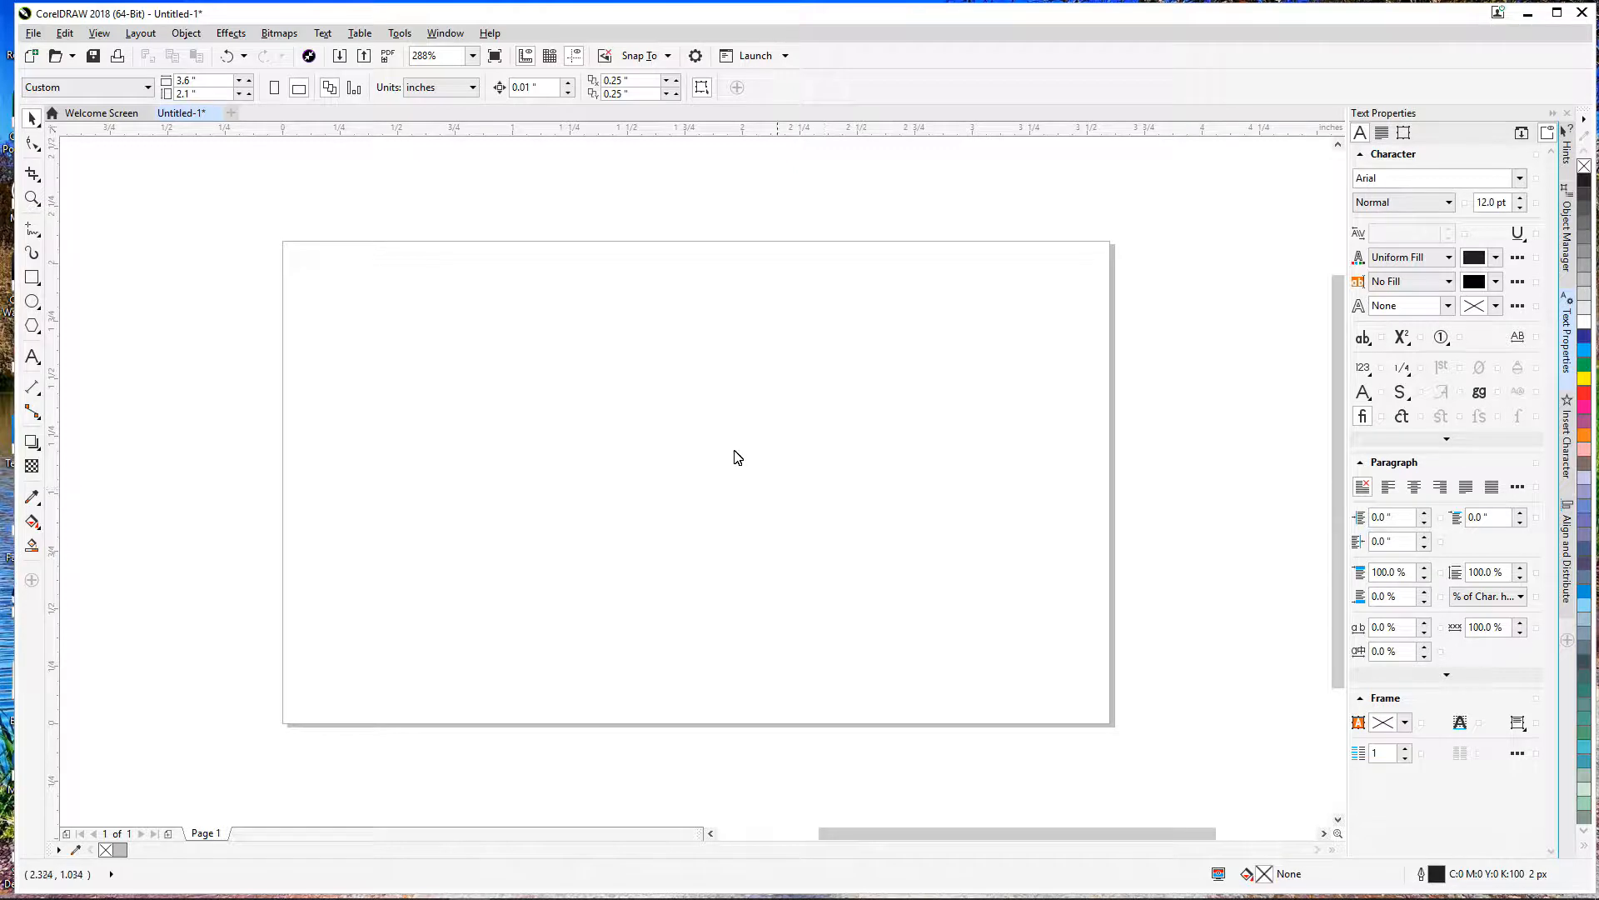
pyautogui.click(987, 260)
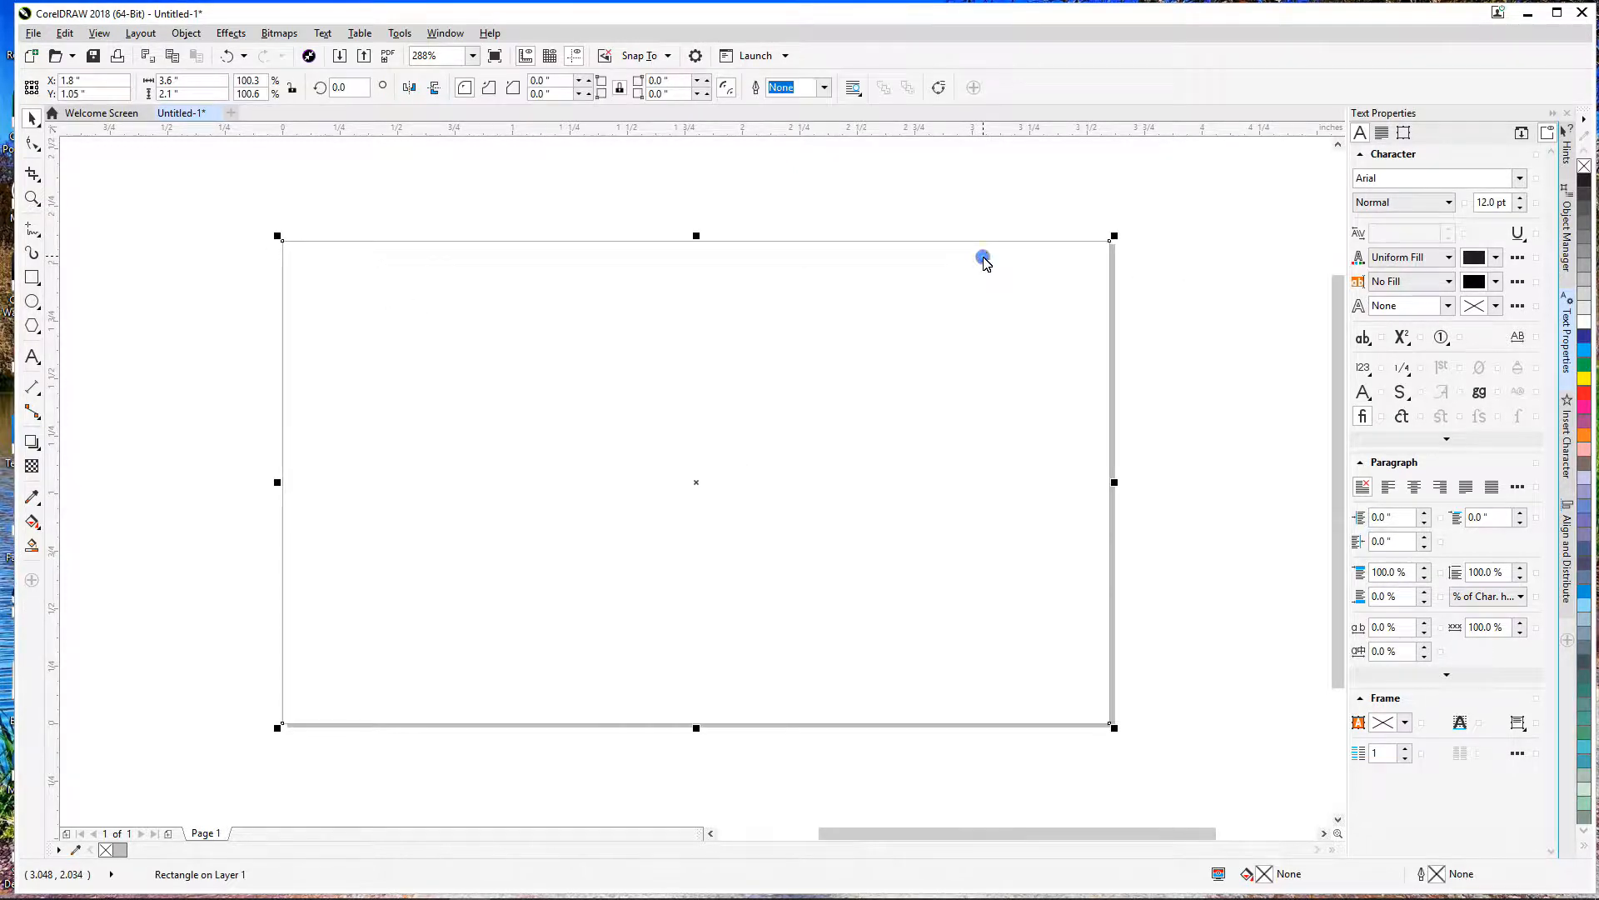
pyautogui.rightClick(1585, 298)
pyautogui.rightClick(1585, 275)
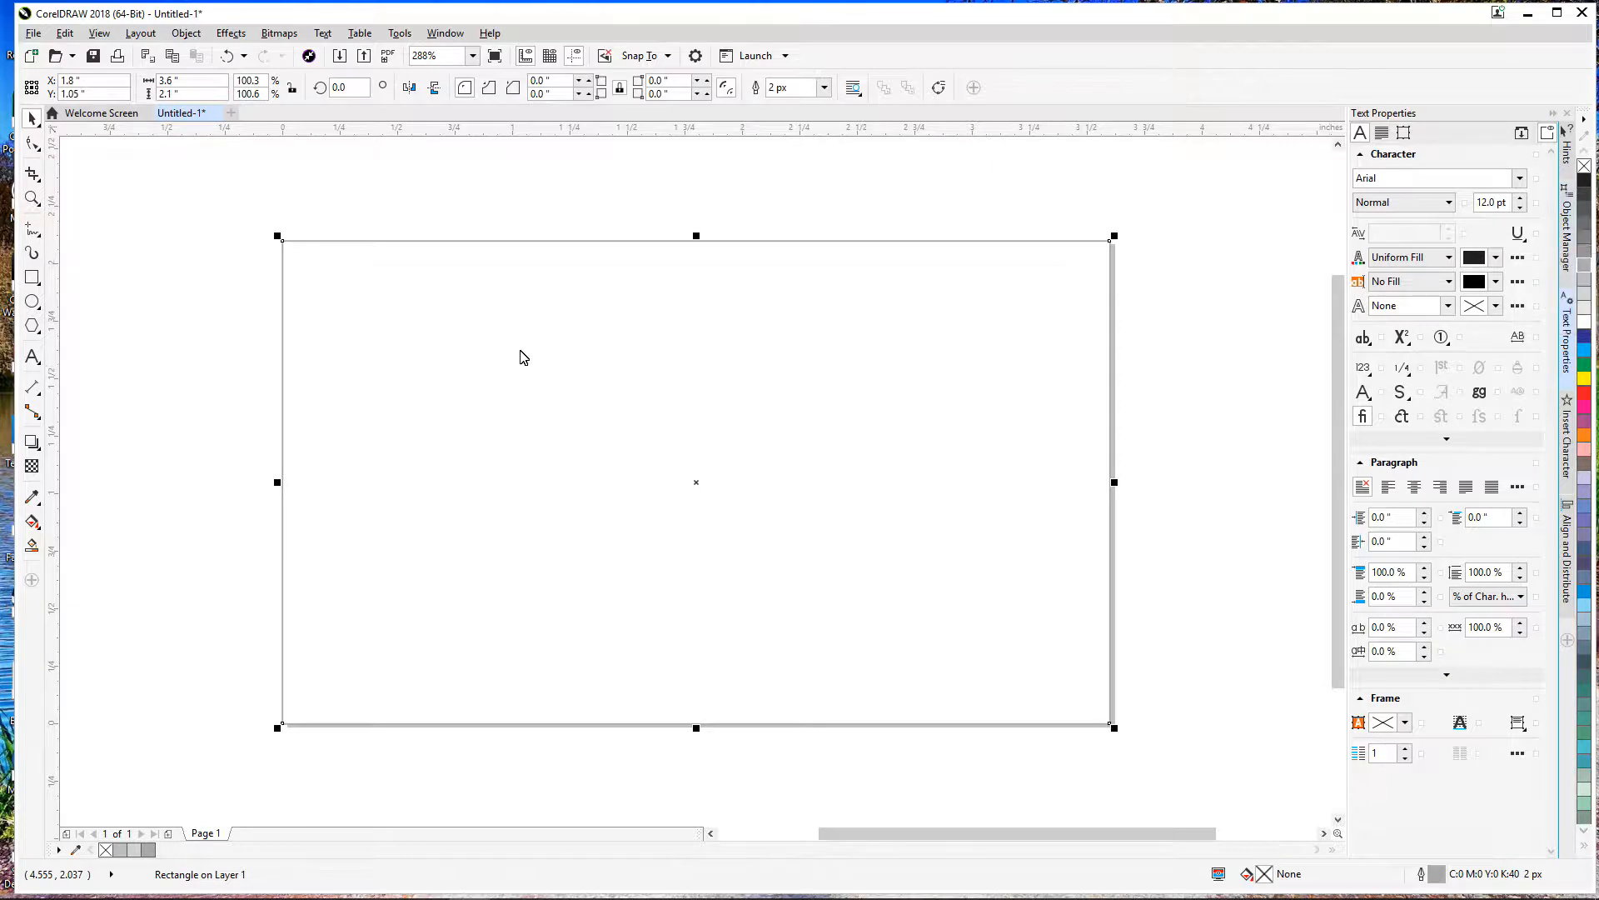
pyautogui.click(133, 199)
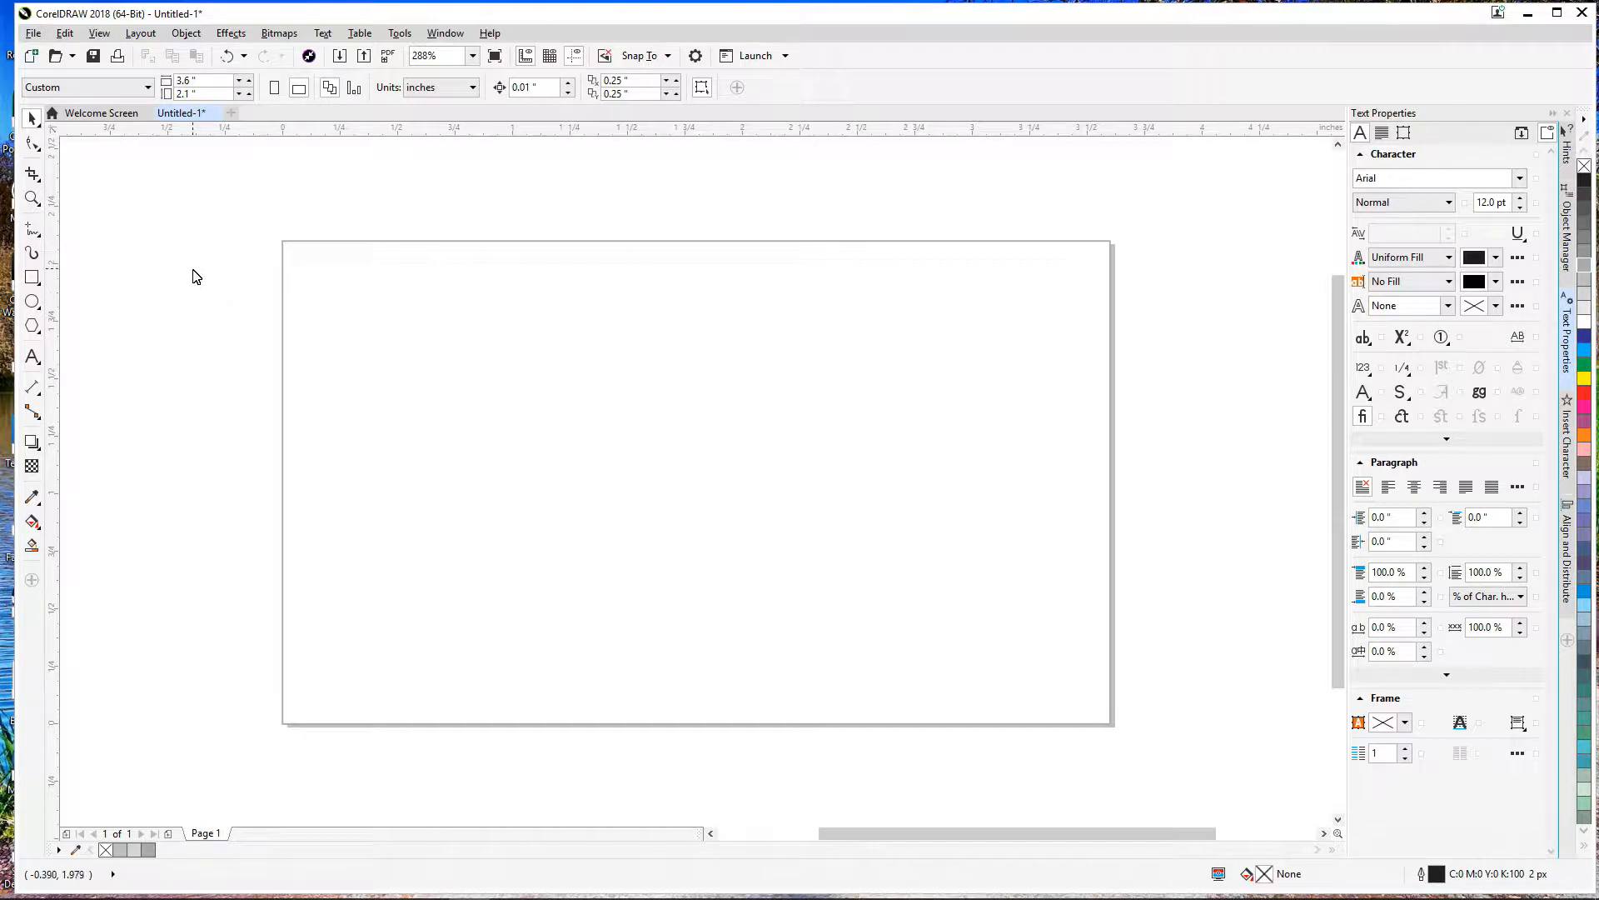
pyautogui.click(34, 33)
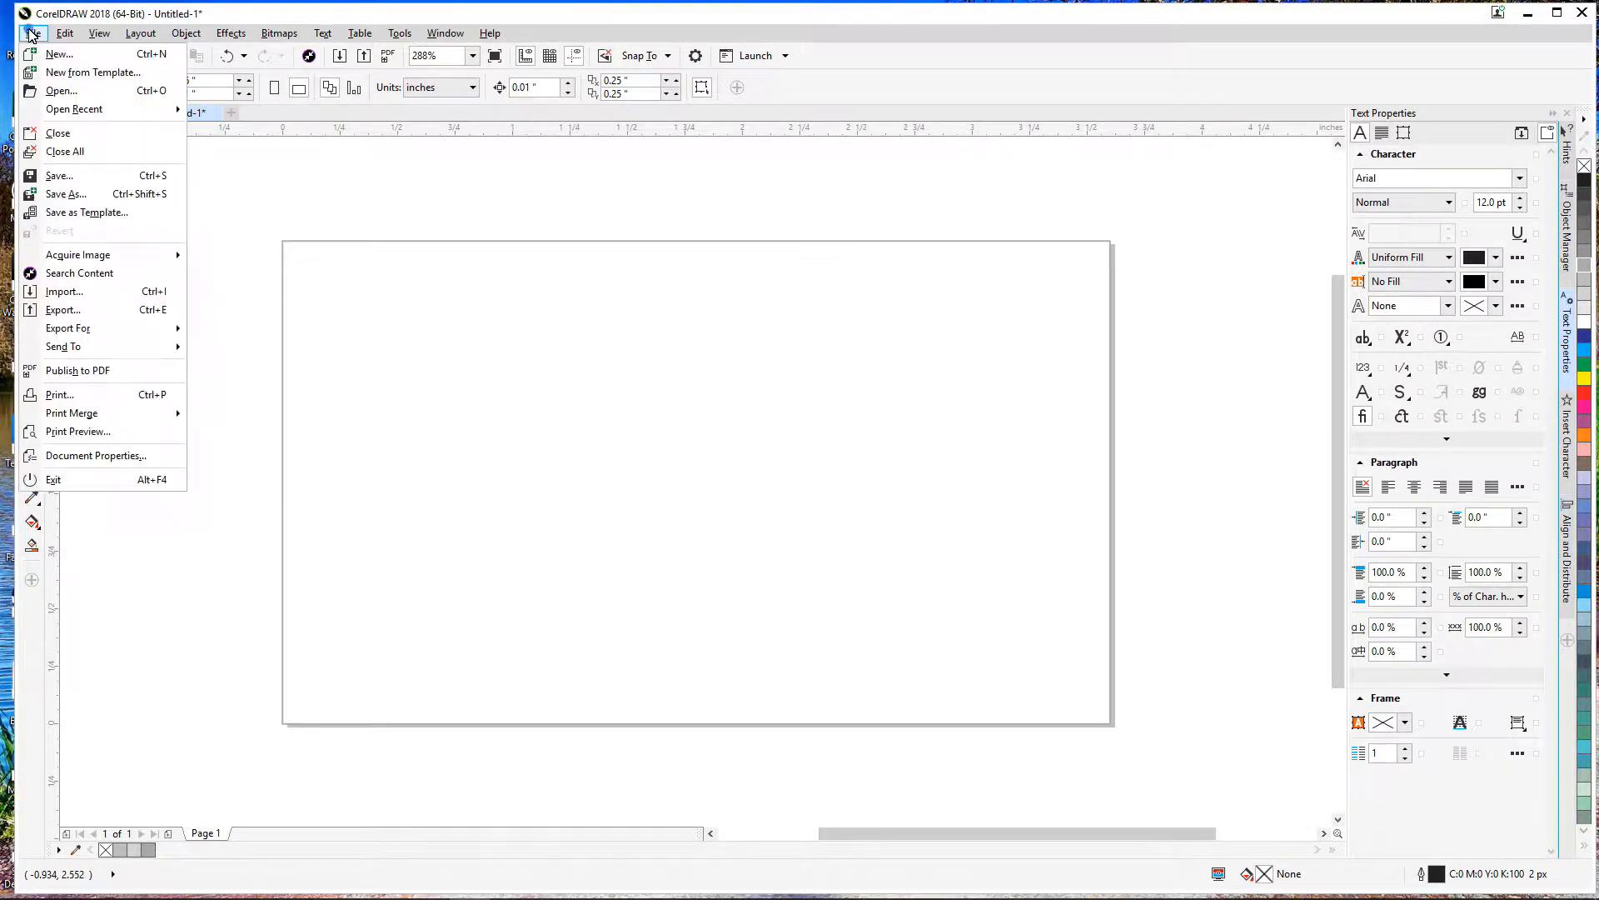
pyautogui.click(68, 291)
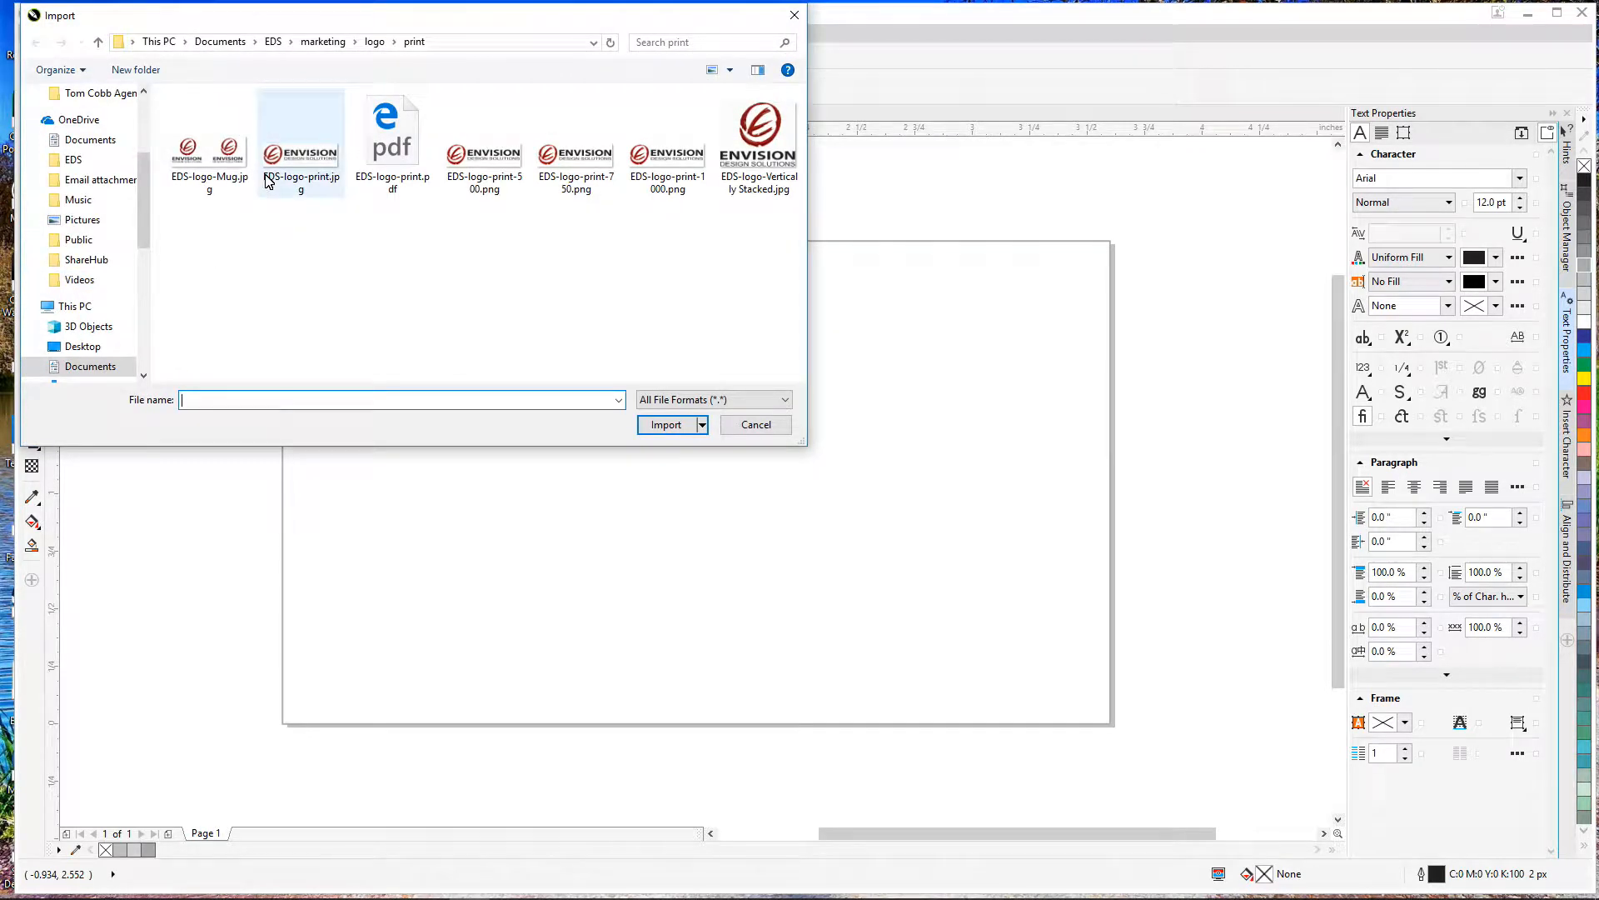
pyautogui.doubleClick(289, 154)
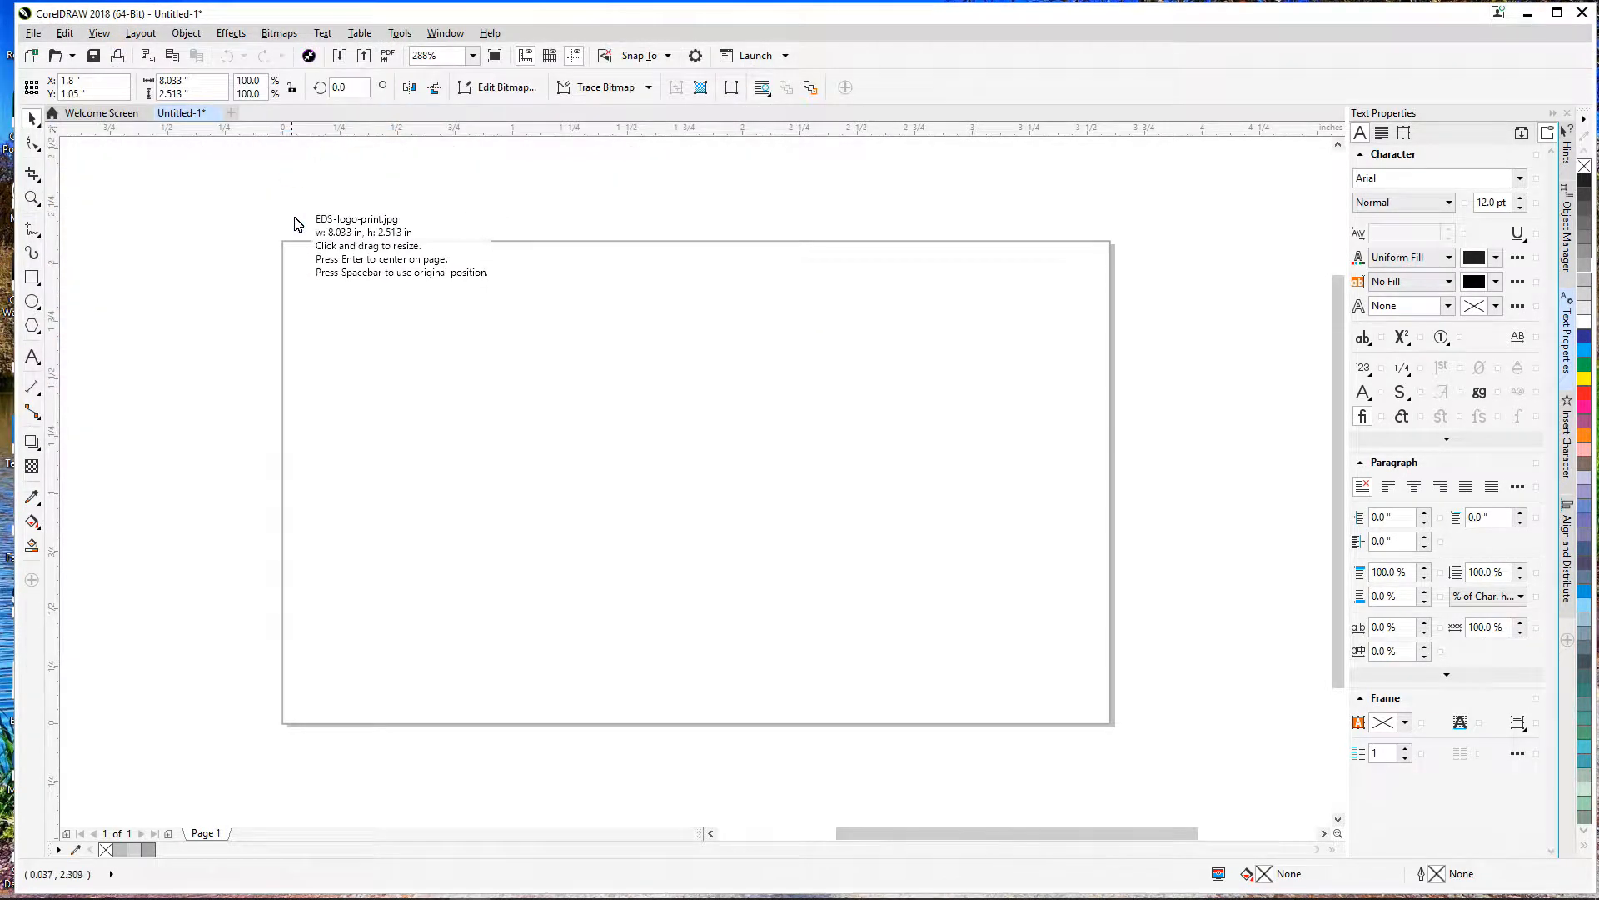
pyautogui.click(325, 286)
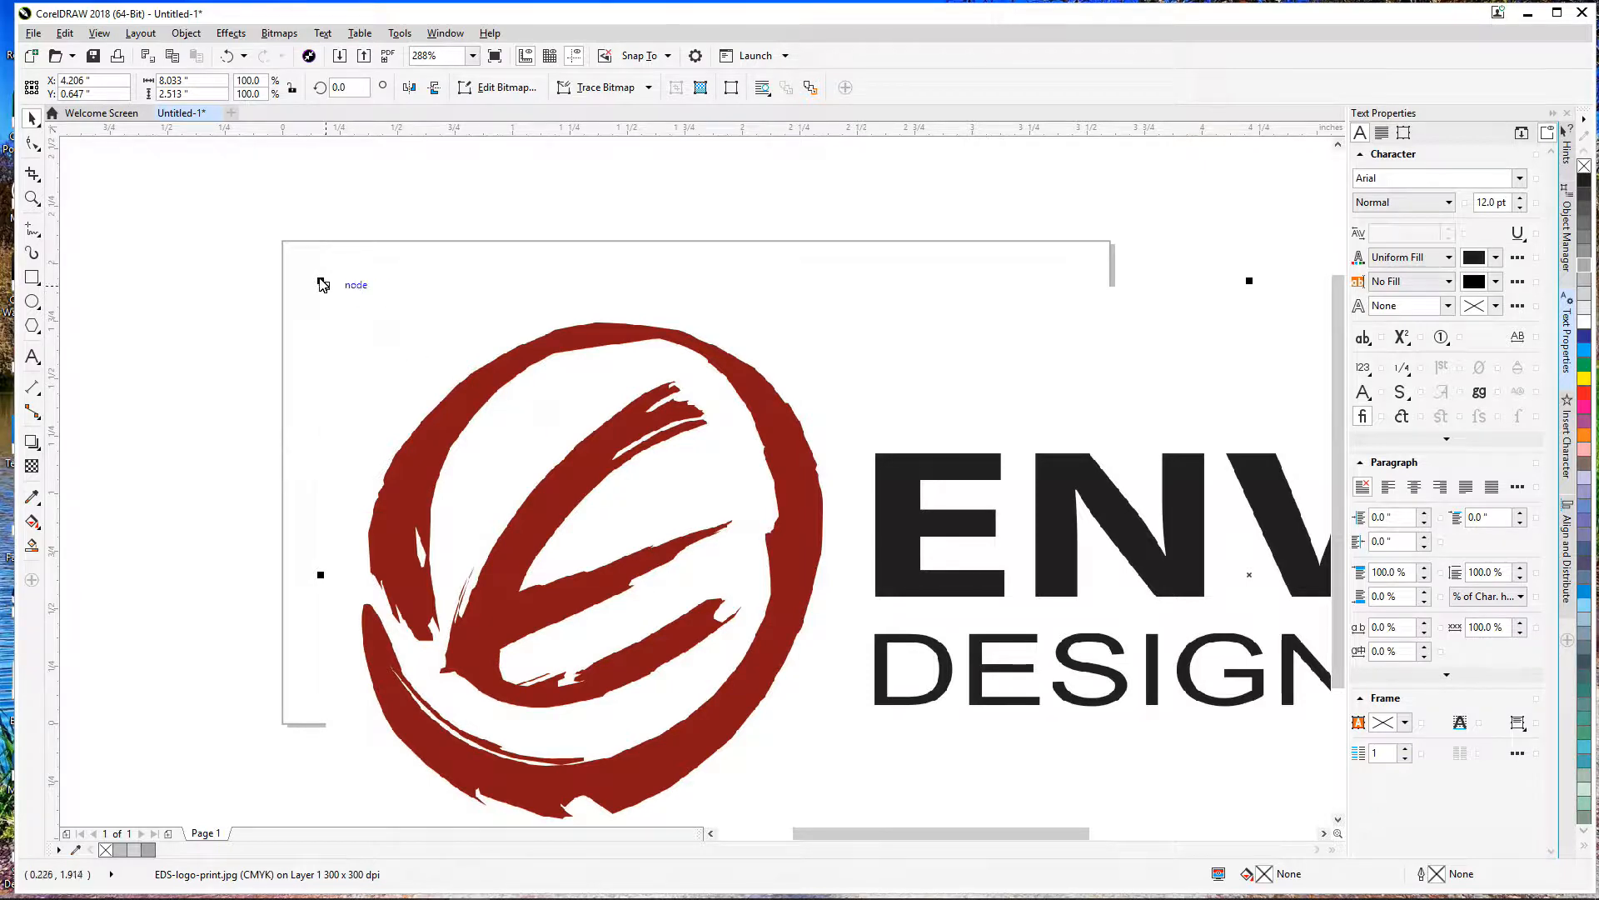
pyautogui.moveTo(323, 285); pyautogui.dragTo(442, 350)
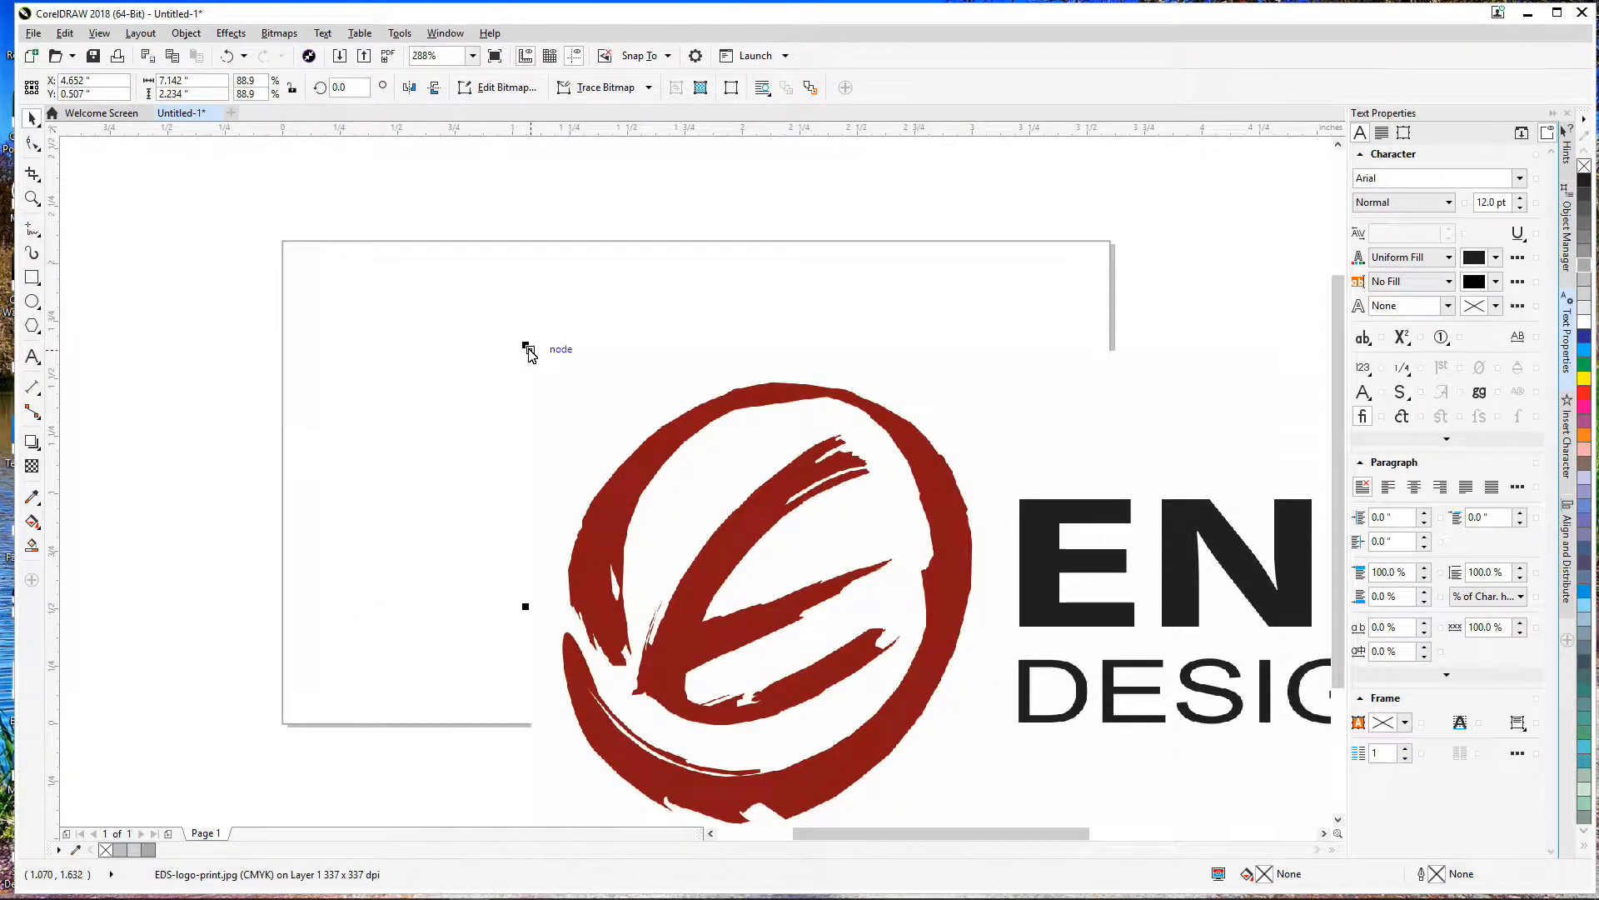
pyautogui.moveTo(529, 352); pyautogui.dragTo(789, 500)
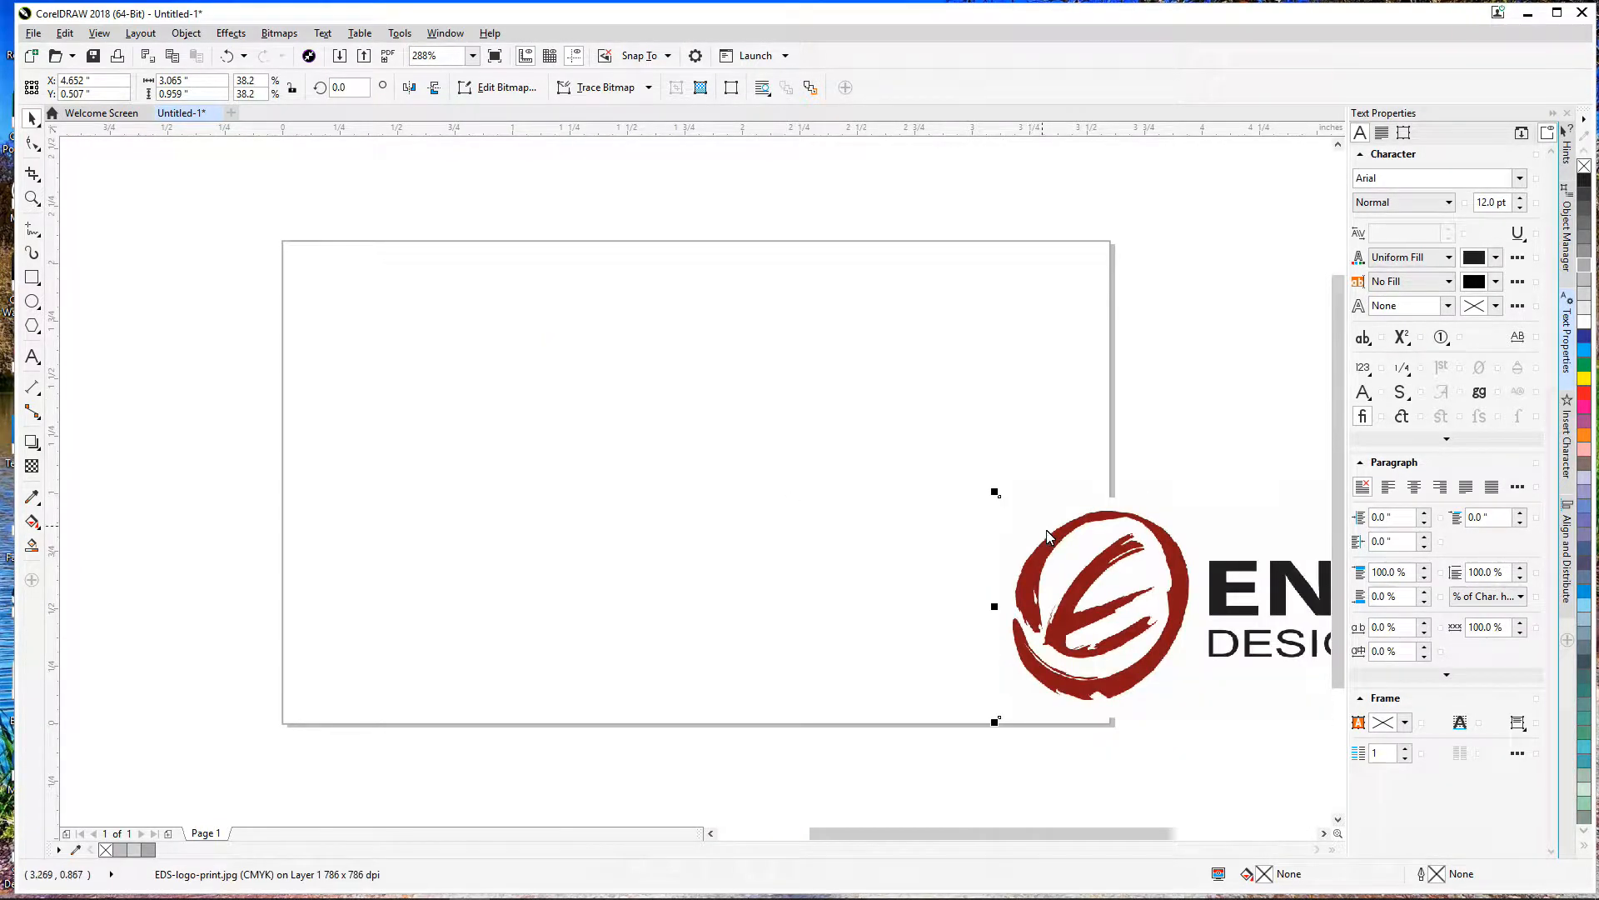
pyautogui.moveTo(1120, 573); pyautogui.dragTo(507, 424)
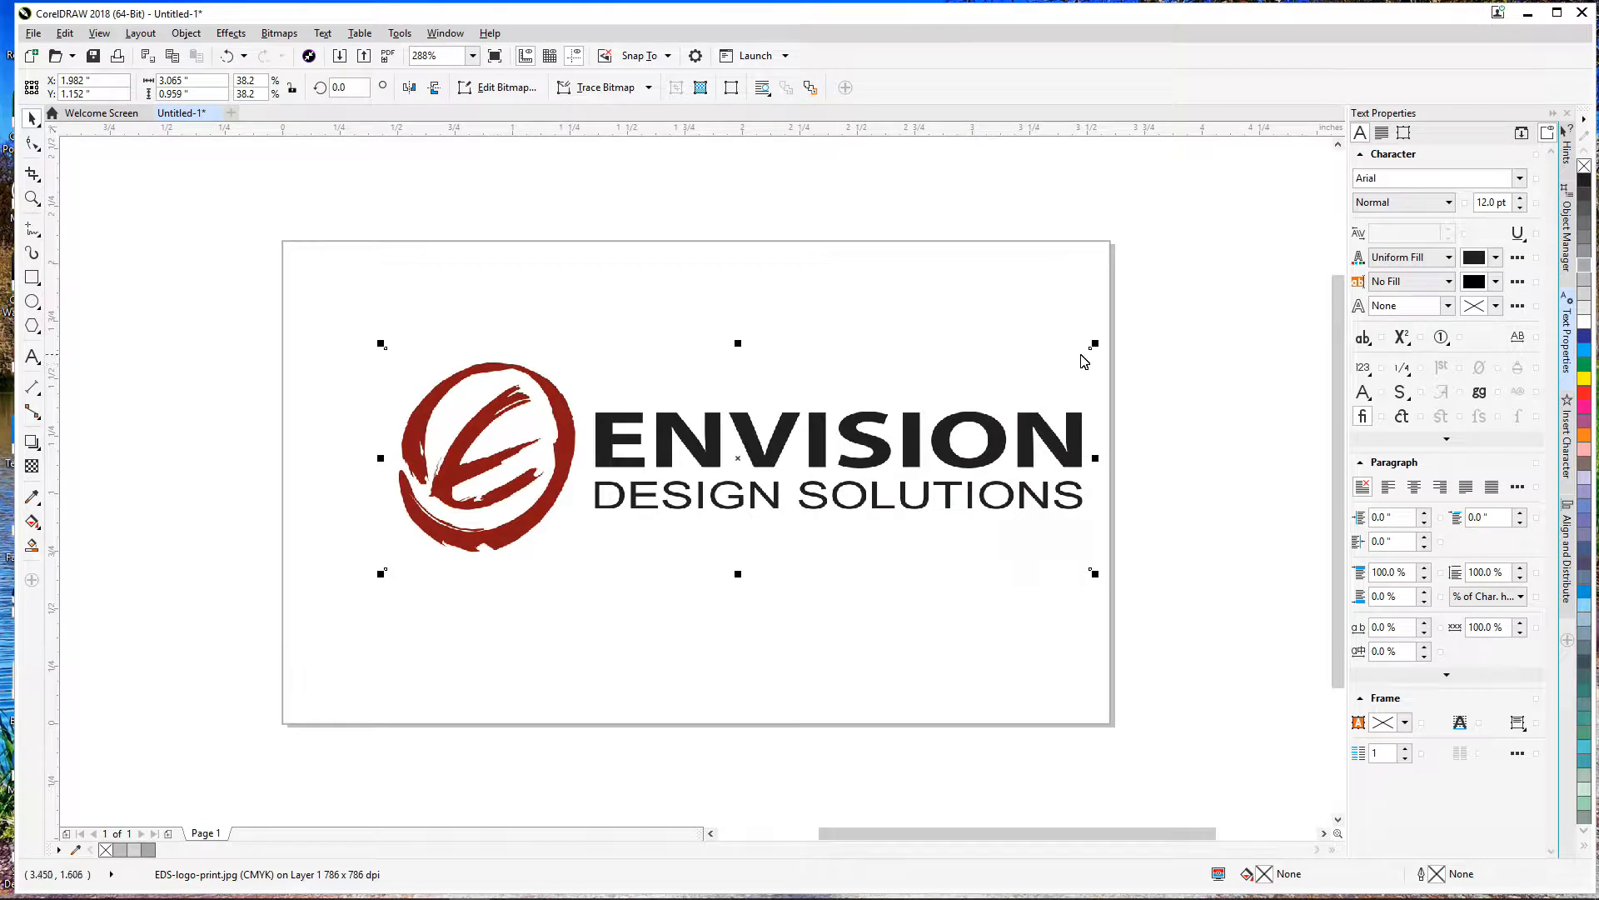
pyautogui.moveTo(1095, 344); pyautogui.dragTo(1041, 363)
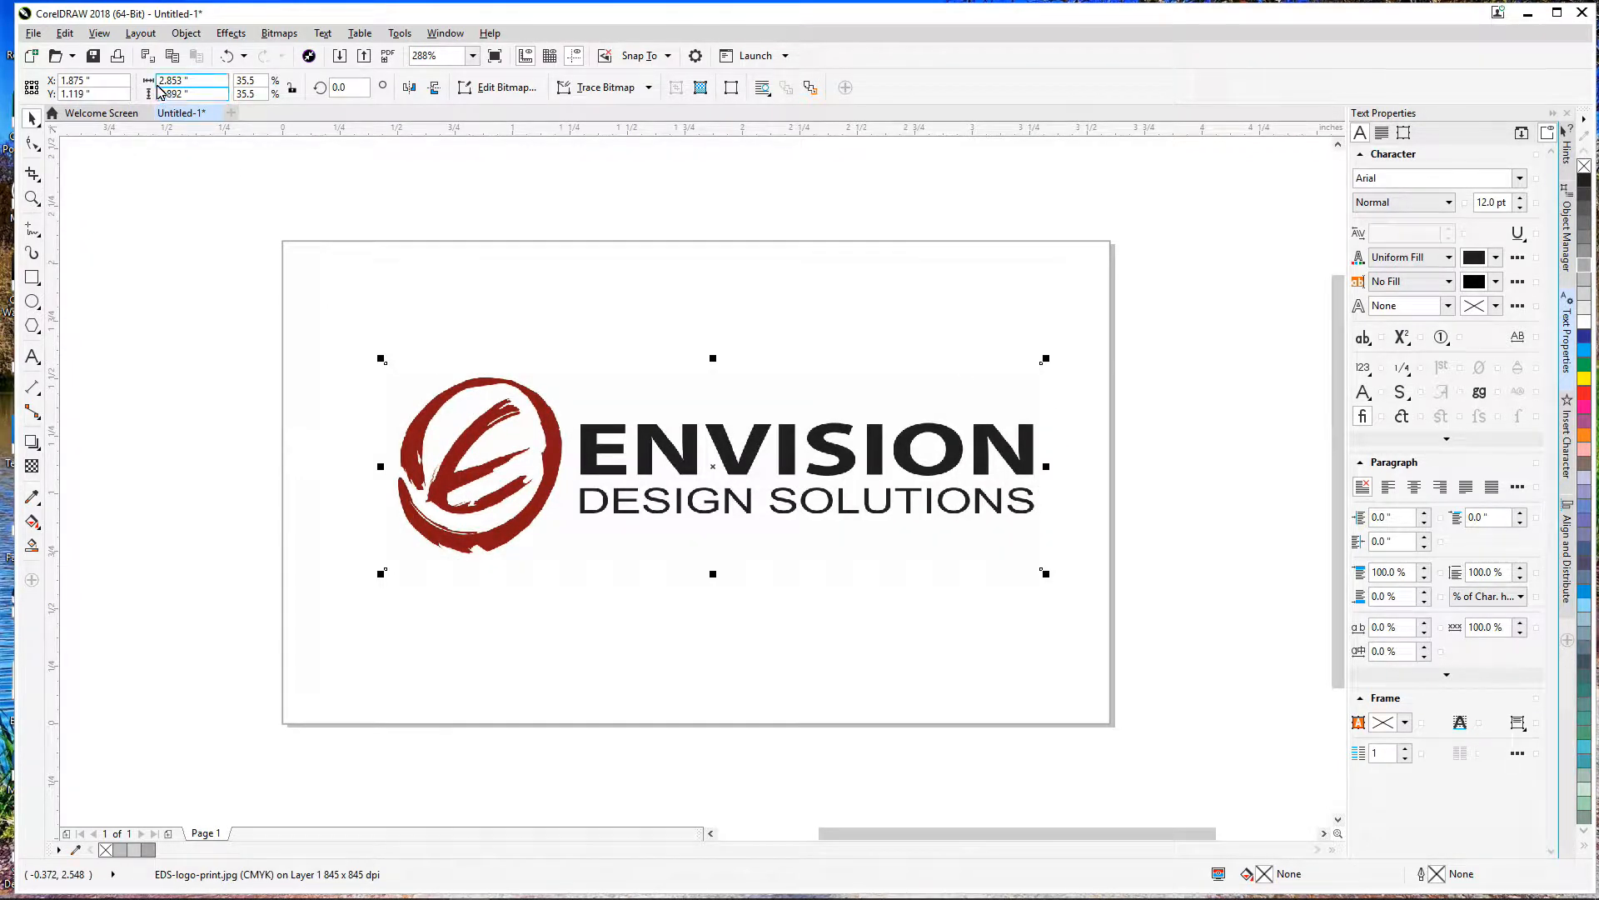
pyautogui.click(215, 88)
pyautogui.write('1')
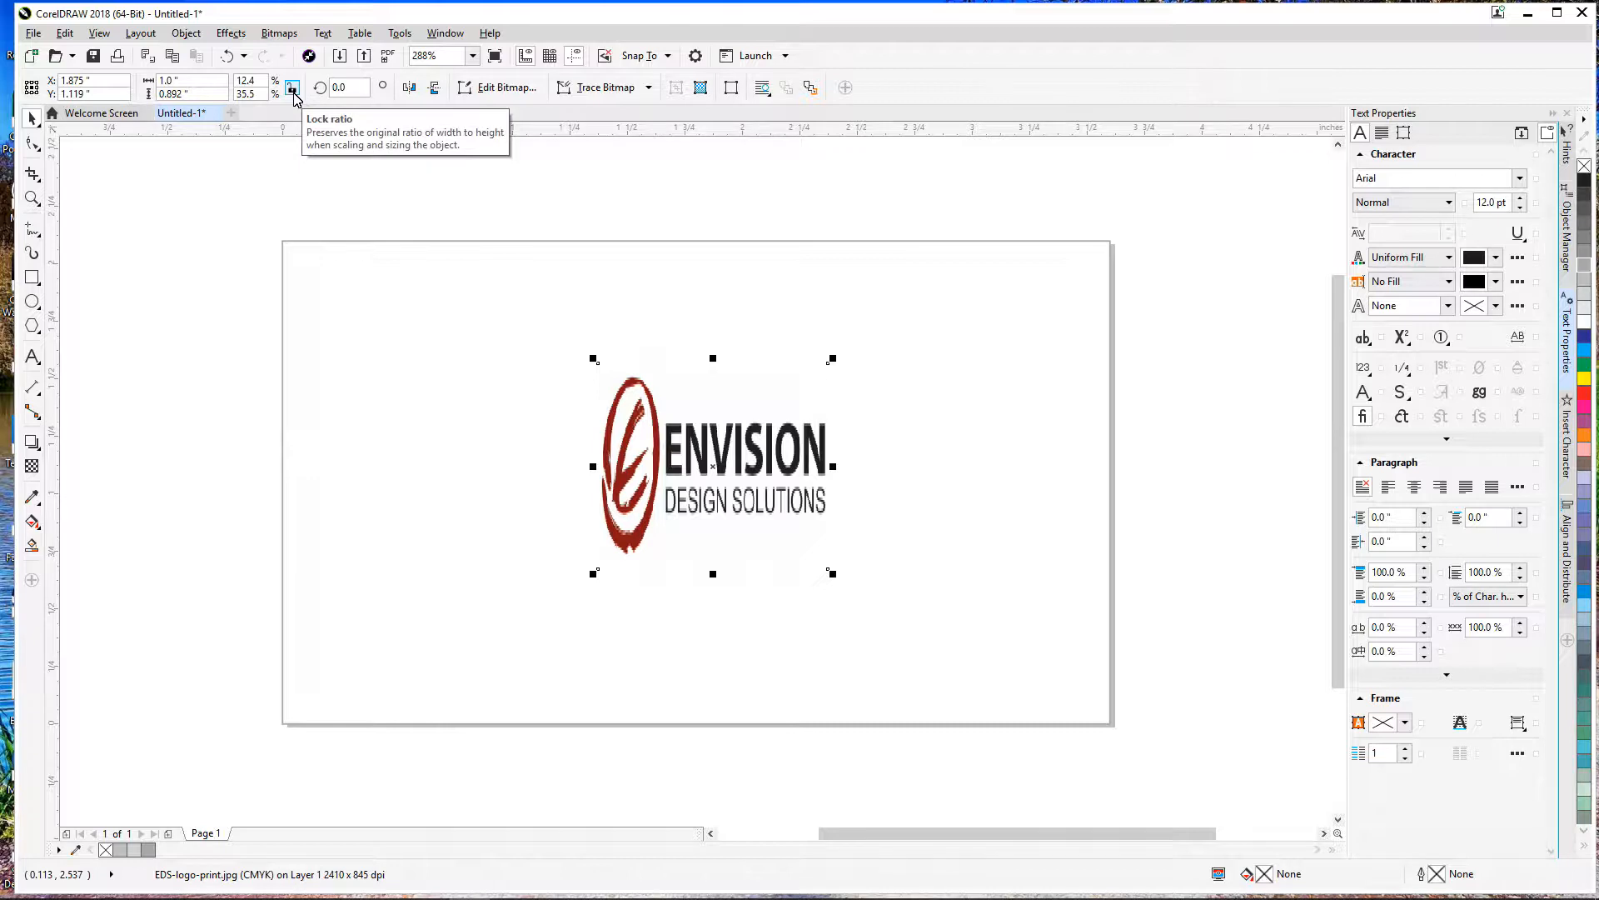
pyautogui.hotkey('ctrl', 'z')
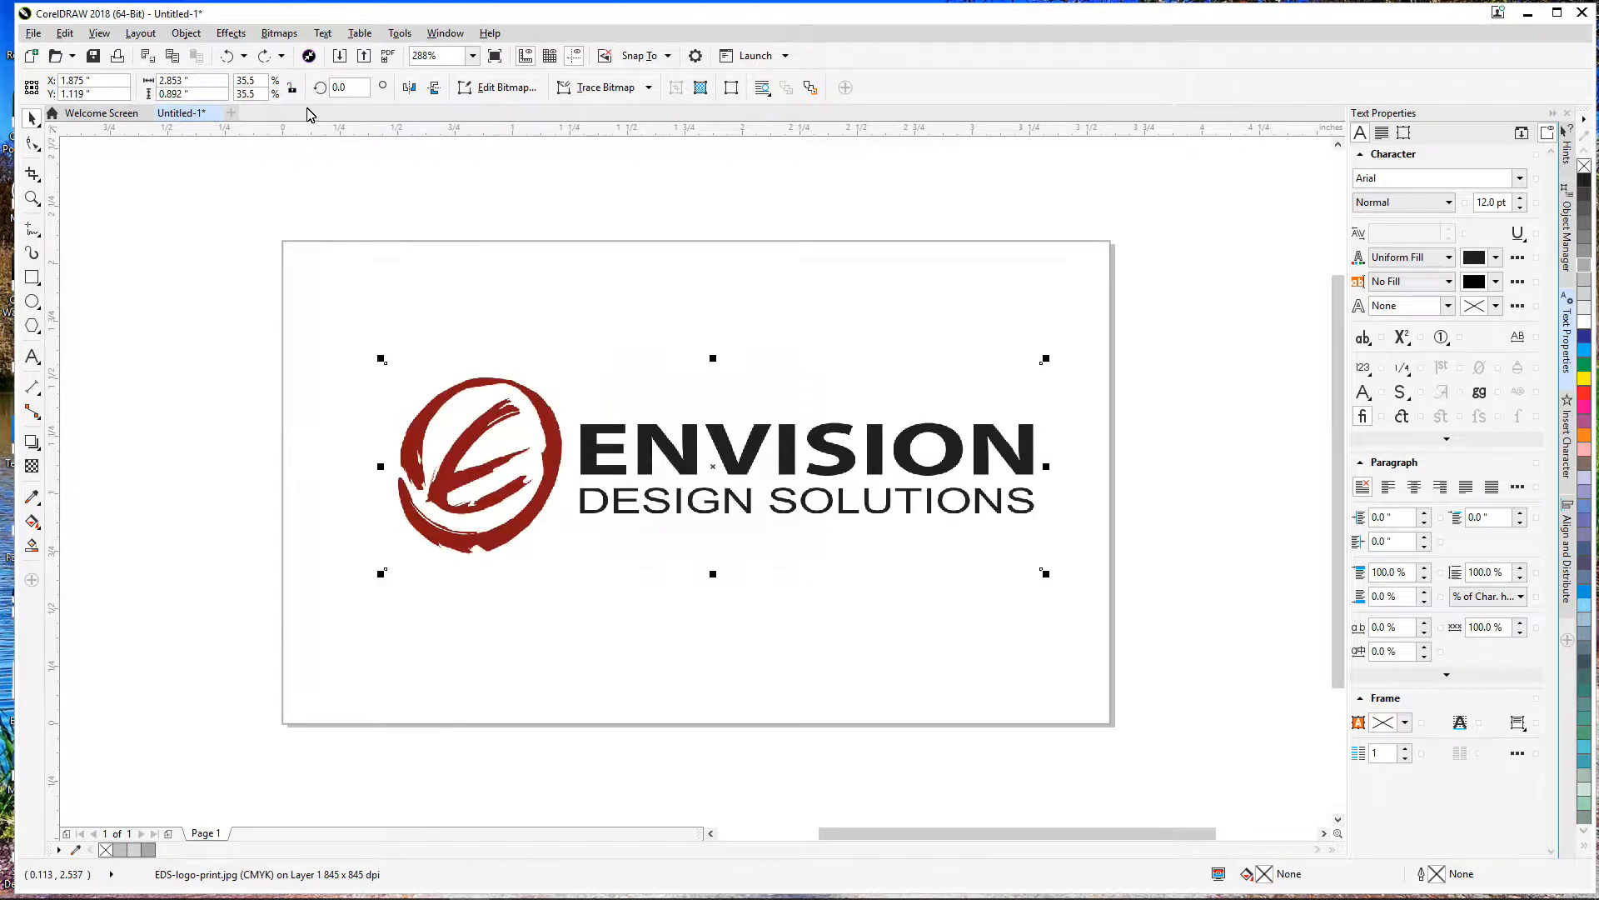
pyautogui.click(209, 83)
pyautogui.write('1')
pyautogui.press('Return')
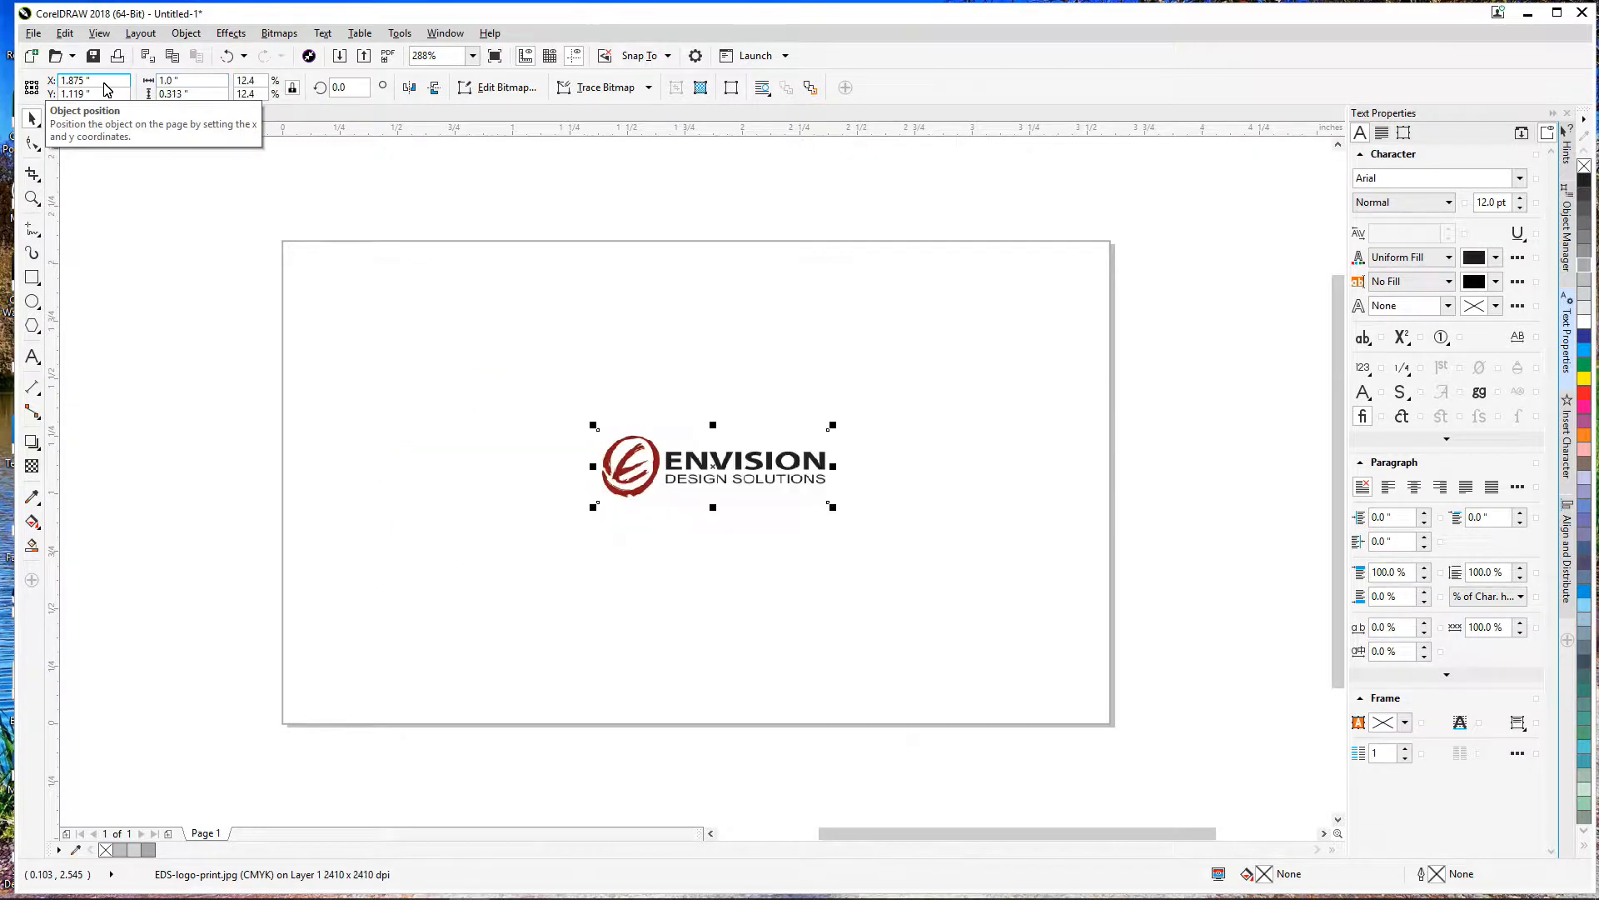
pyautogui.moveTo(717, 479); pyautogui.dragTo(460, 333)
pyautogui.click(236, 346)
pyautogui.click(477, 335)
pyautogui.press('Delete')
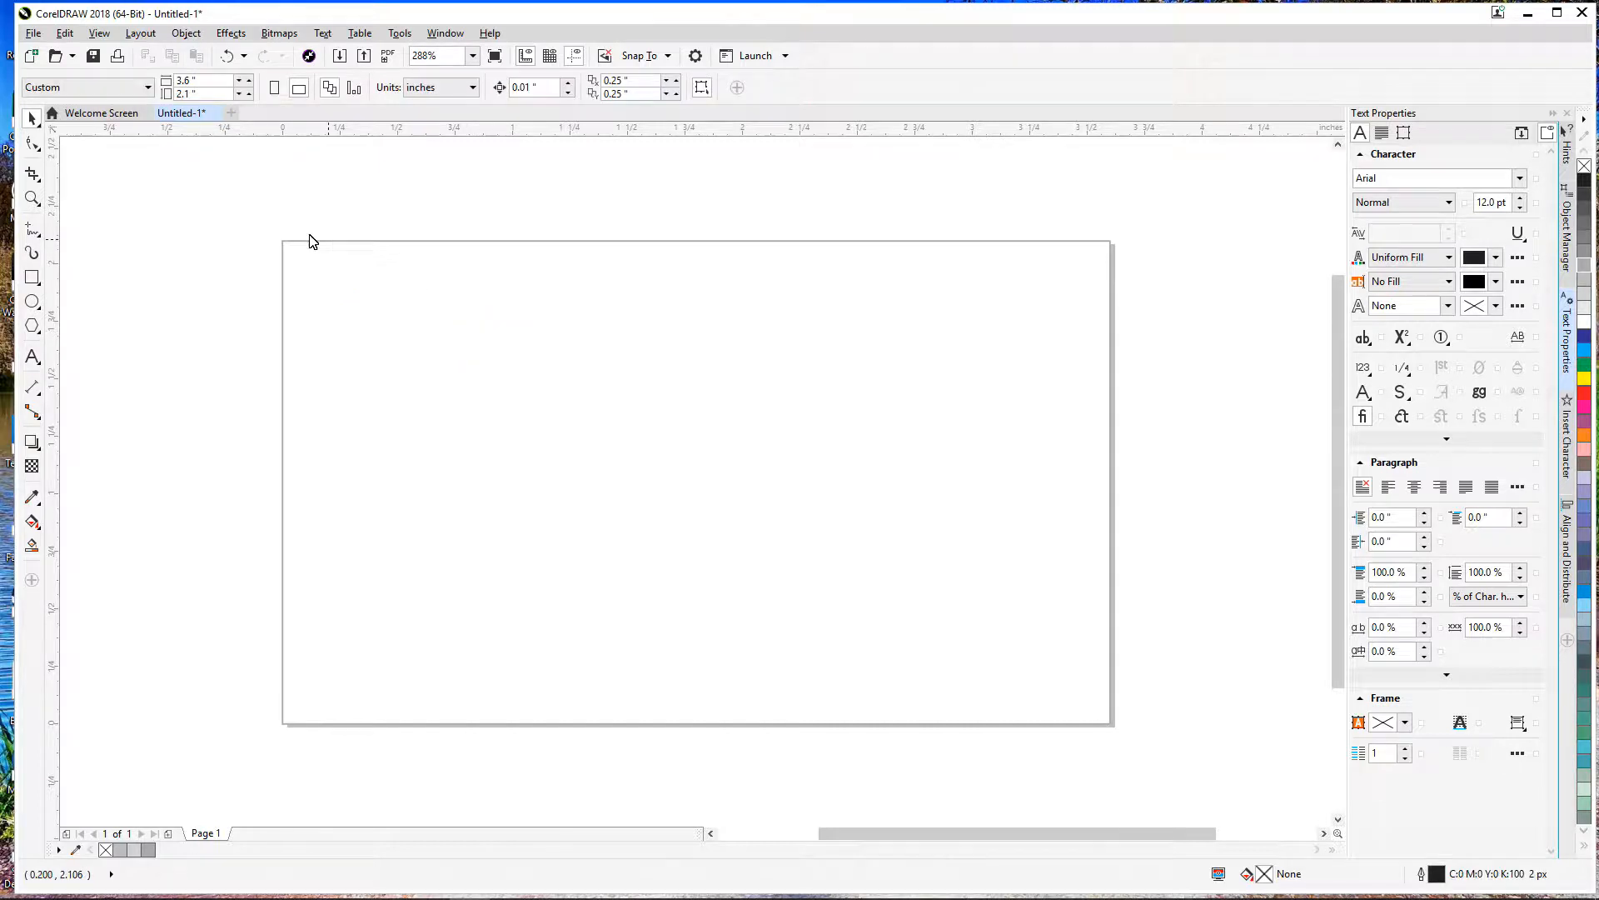
# Step: Import EDS-logo-print.jpg and place it about 1.6 inches wide in the card's top-left corner
pyautogui.click(34, 38)
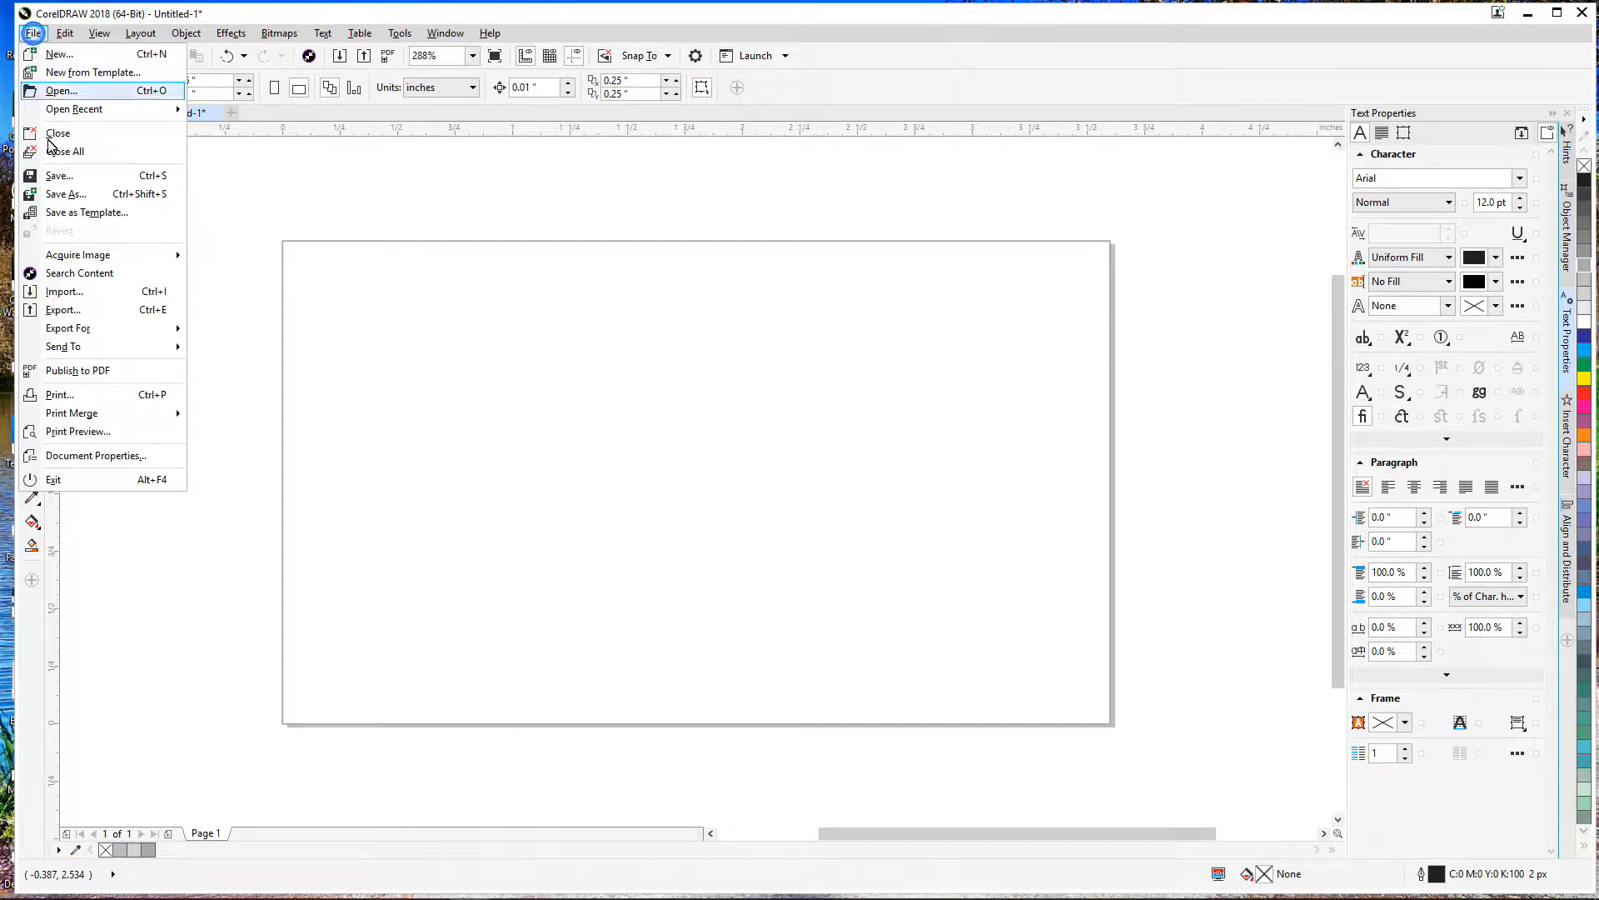
pyautogui.click(81, 291)
pyautogui.doubleClick(299, 163)
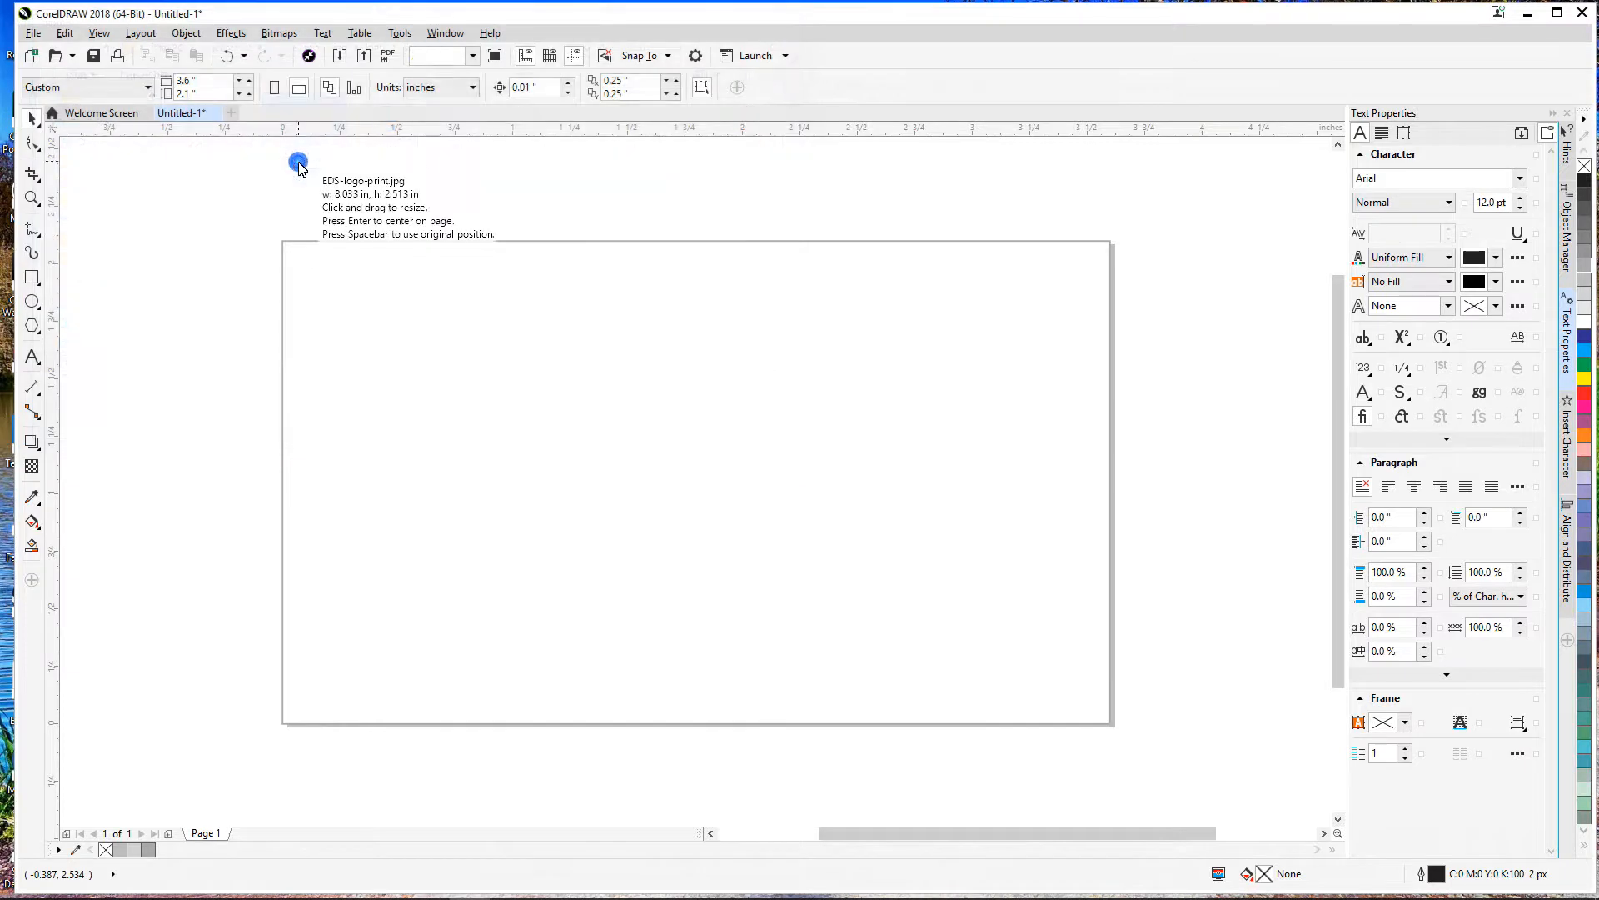
pyautogui.moveTo(310, 266); pyautogui.dragTo(679, 410)
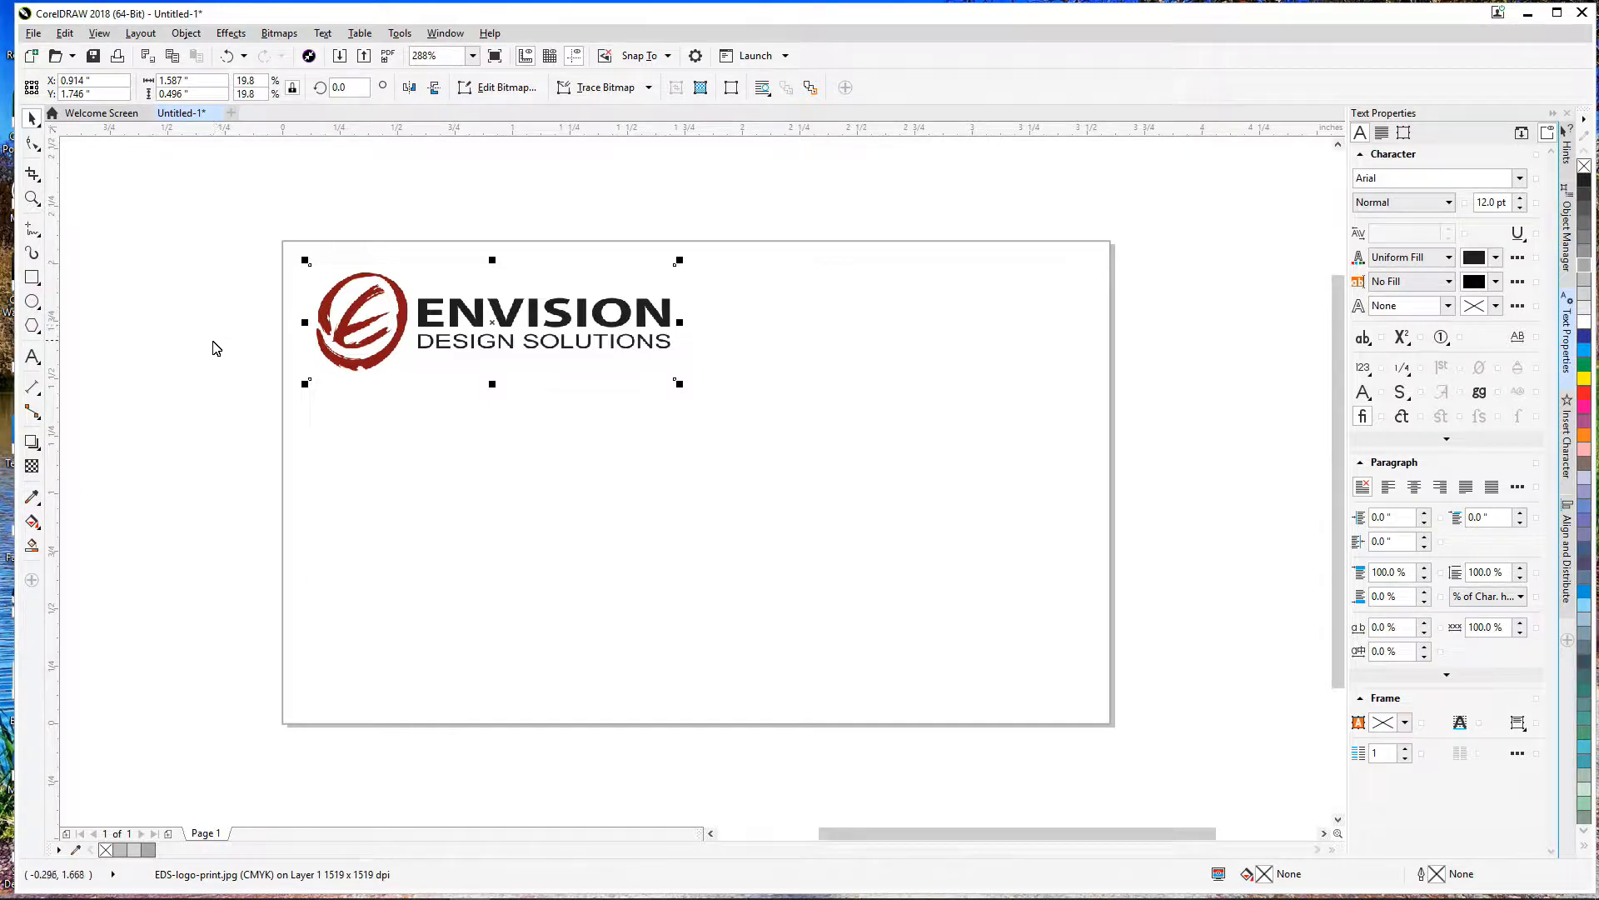
pyautogui.click(33, 357)
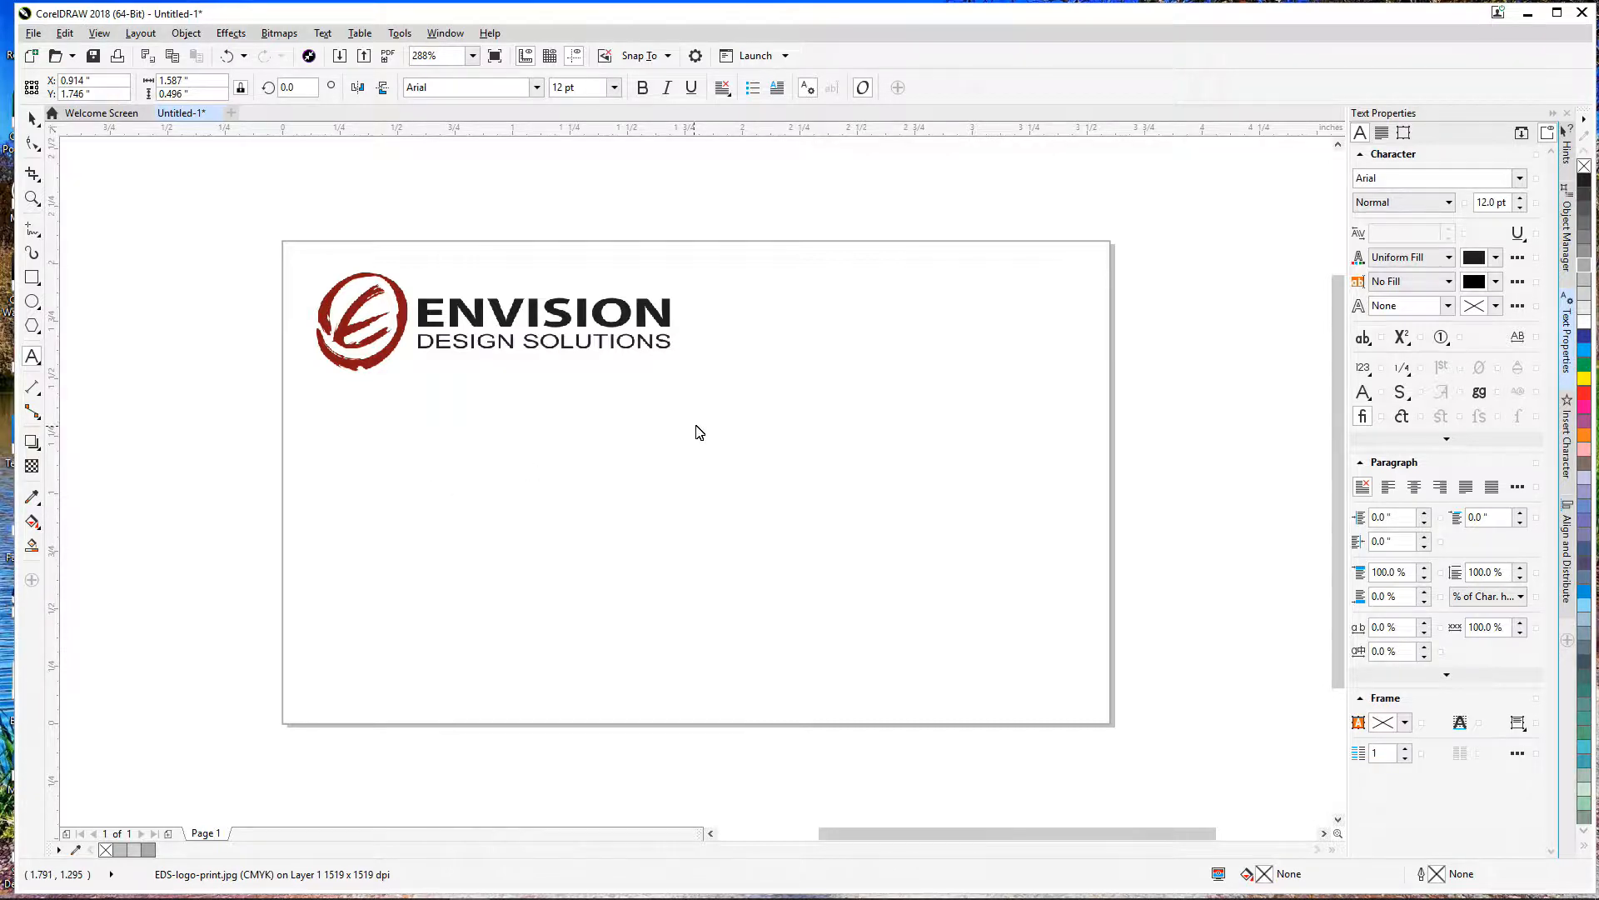
# Step: Type the person's name beside the logo with the title 'Boss Man' on the line below
pyautogui.click(784, 385)
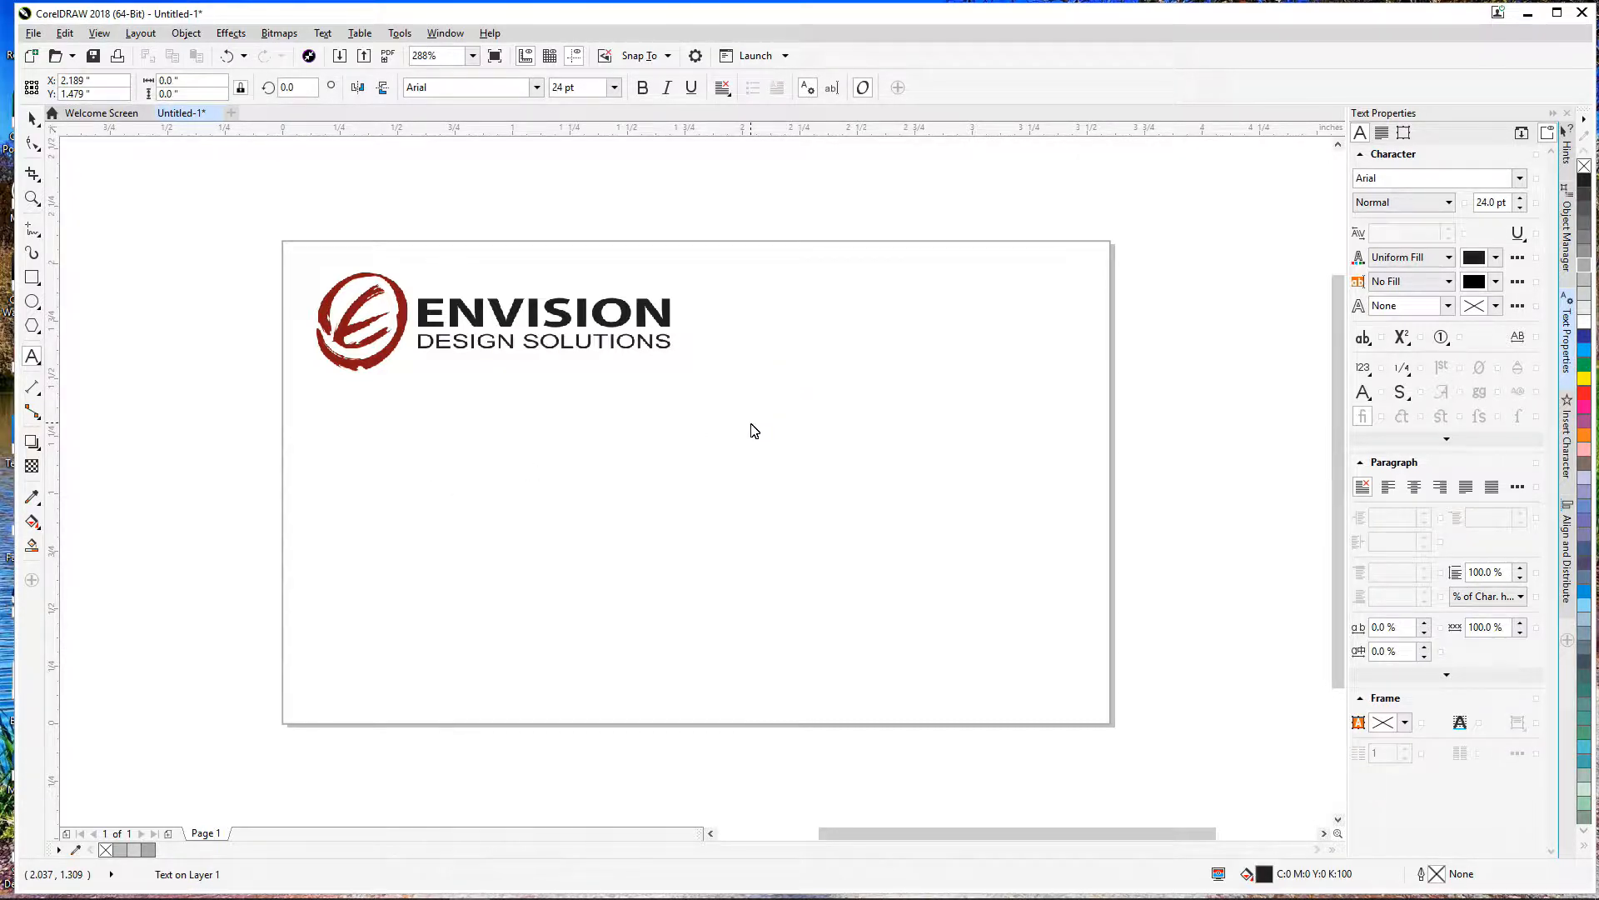
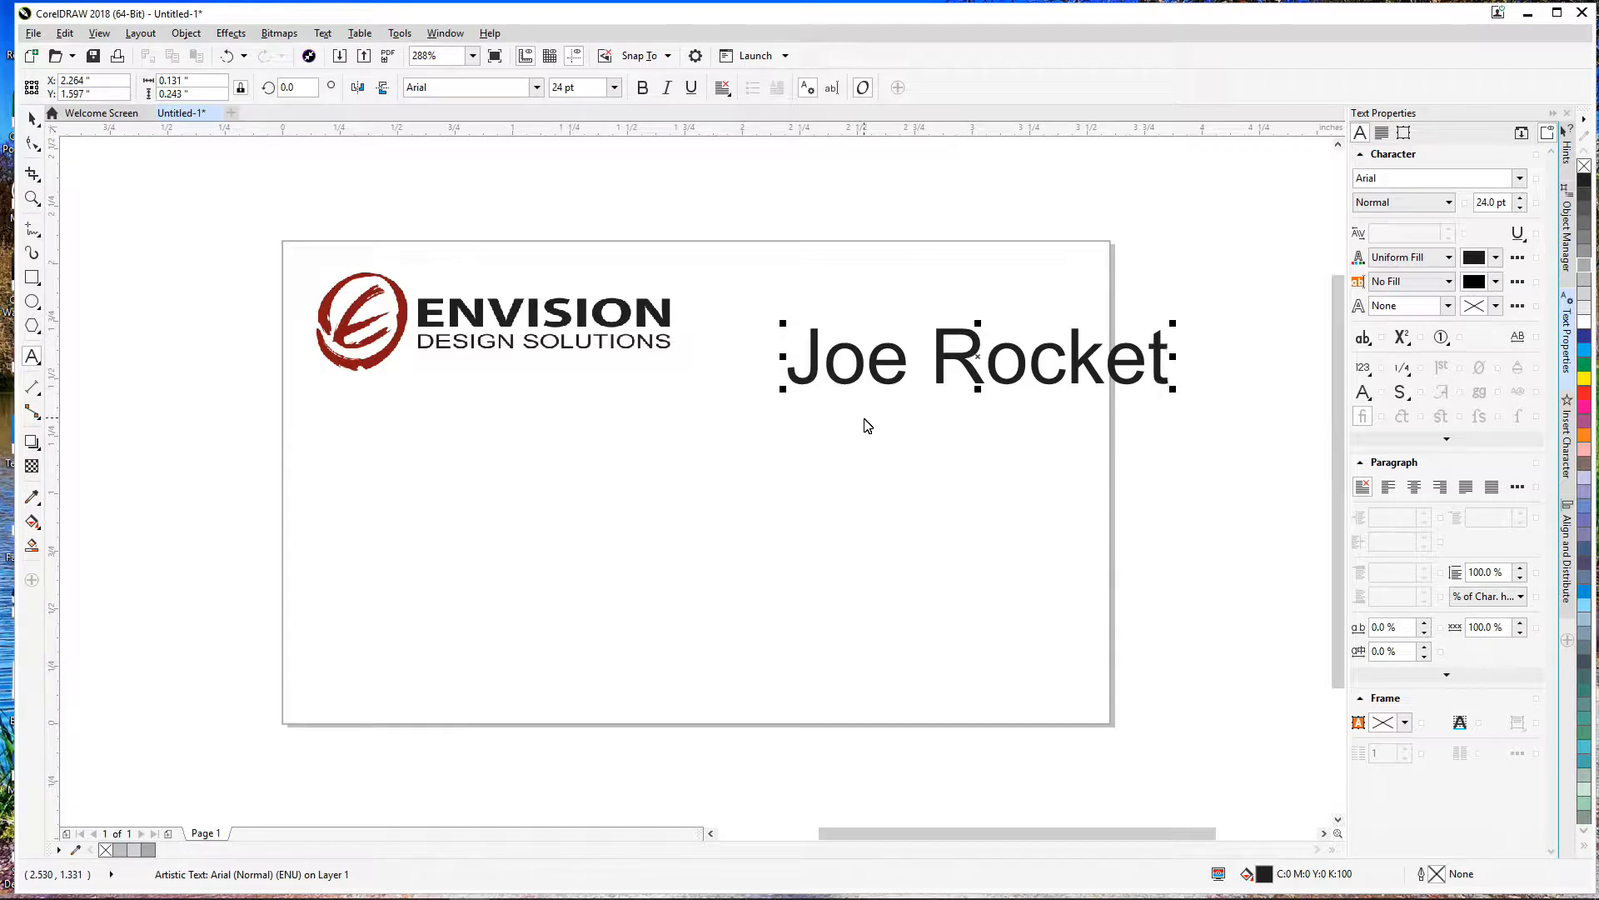
pyautogui.moveTo(978, 360); pyautogui.dragTo(936, 344)
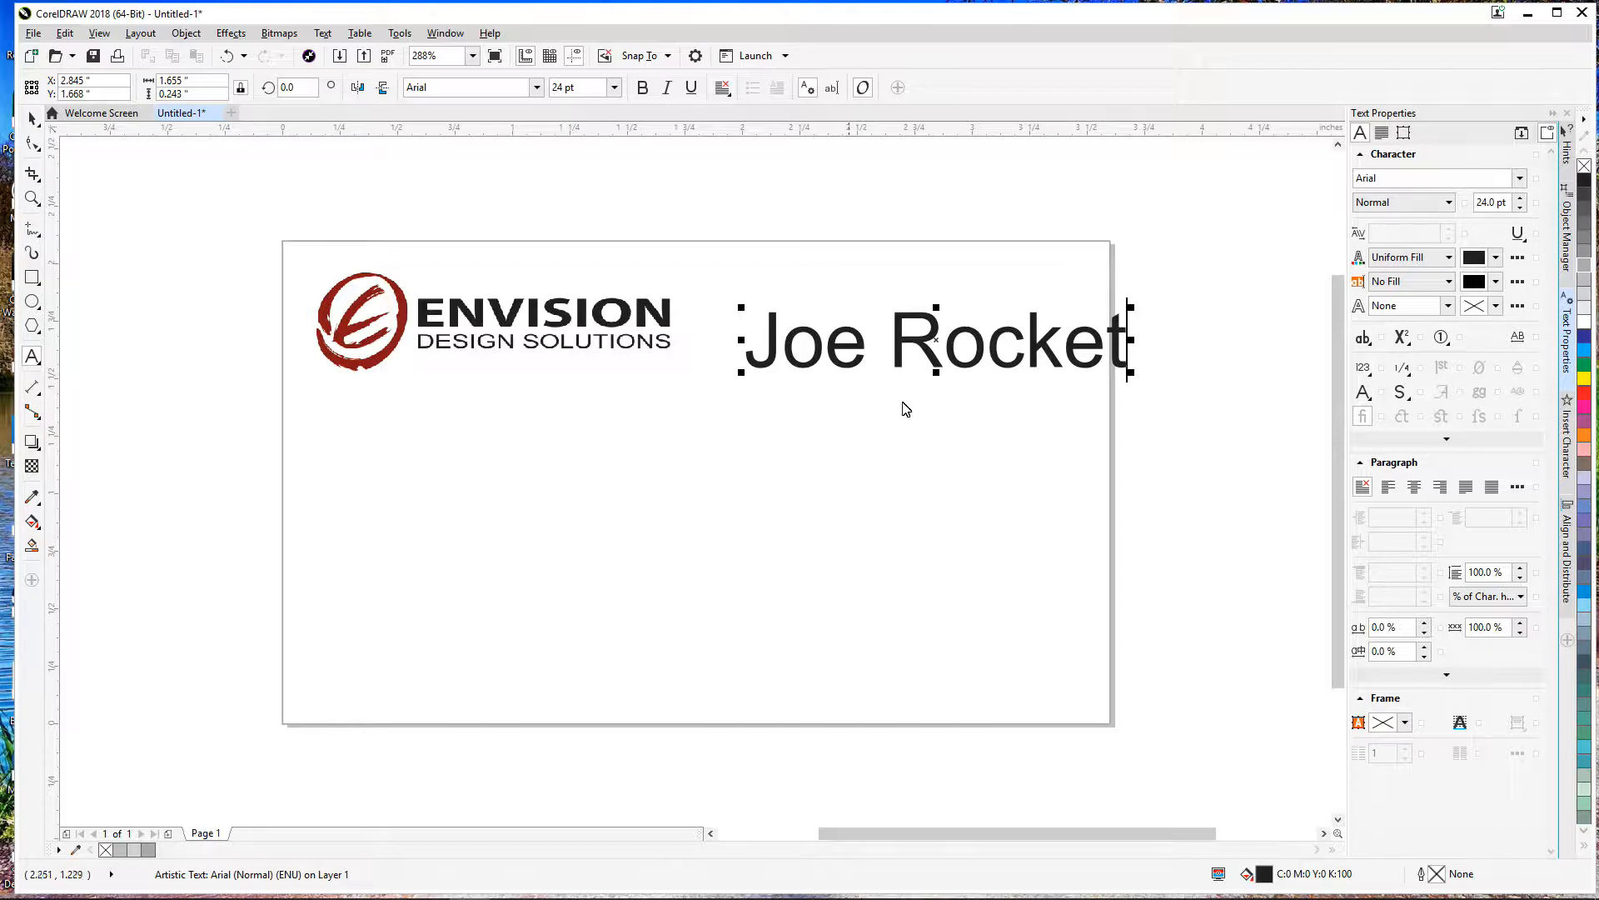
pyautogui.press('Return')
pyautogui.write('Boss Mann')
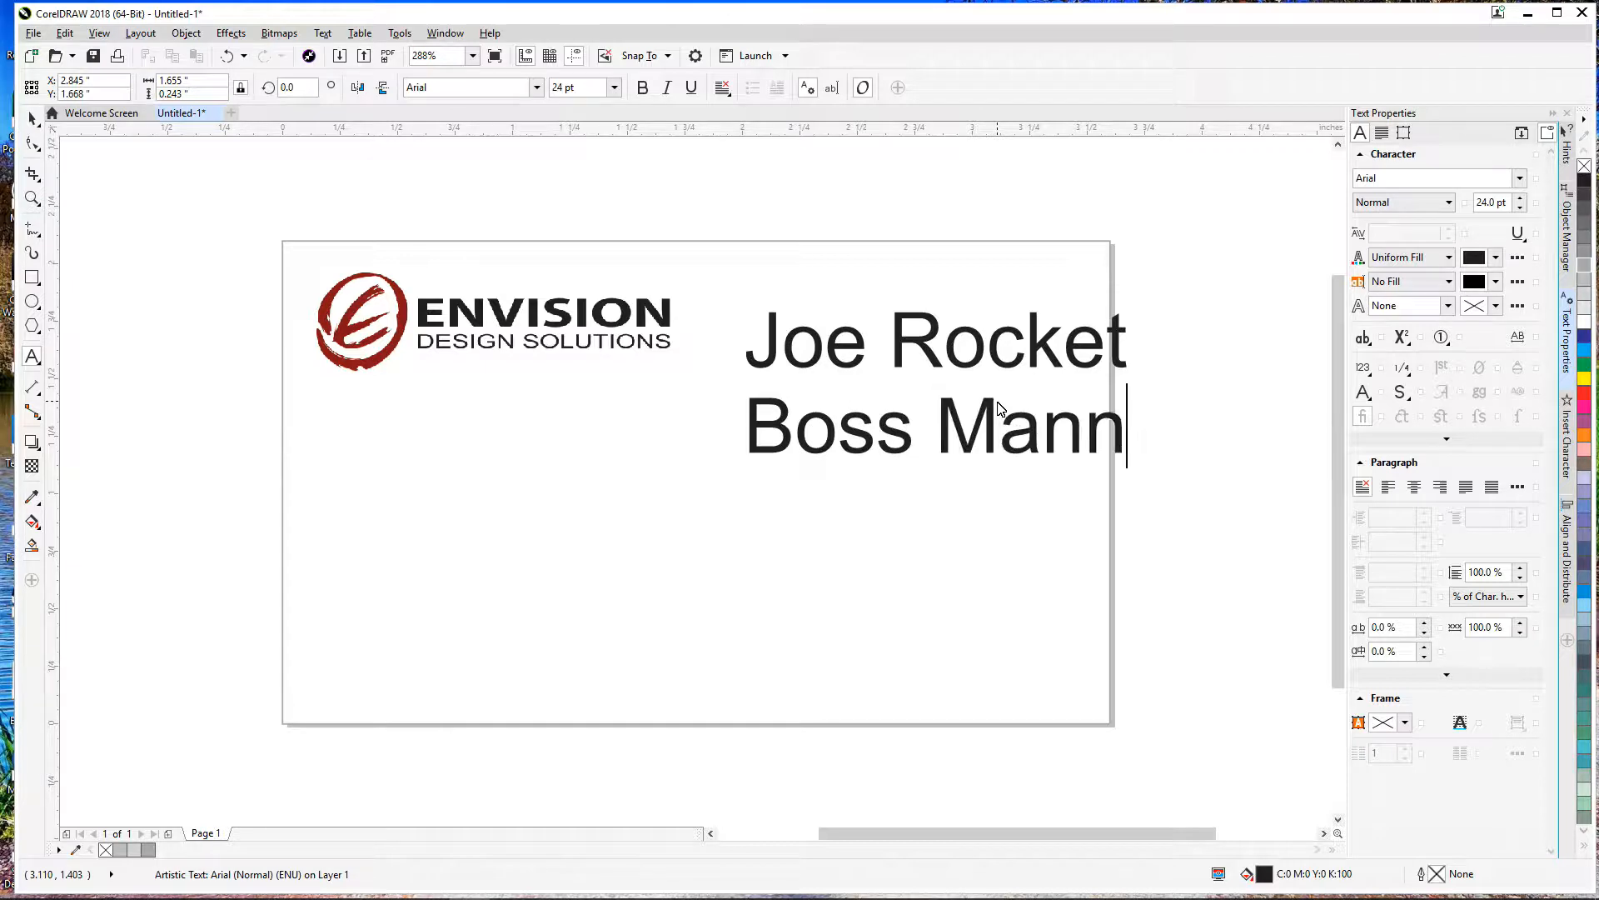
pyautogui.press('BackSpace')
pyautogui.press('Escape')
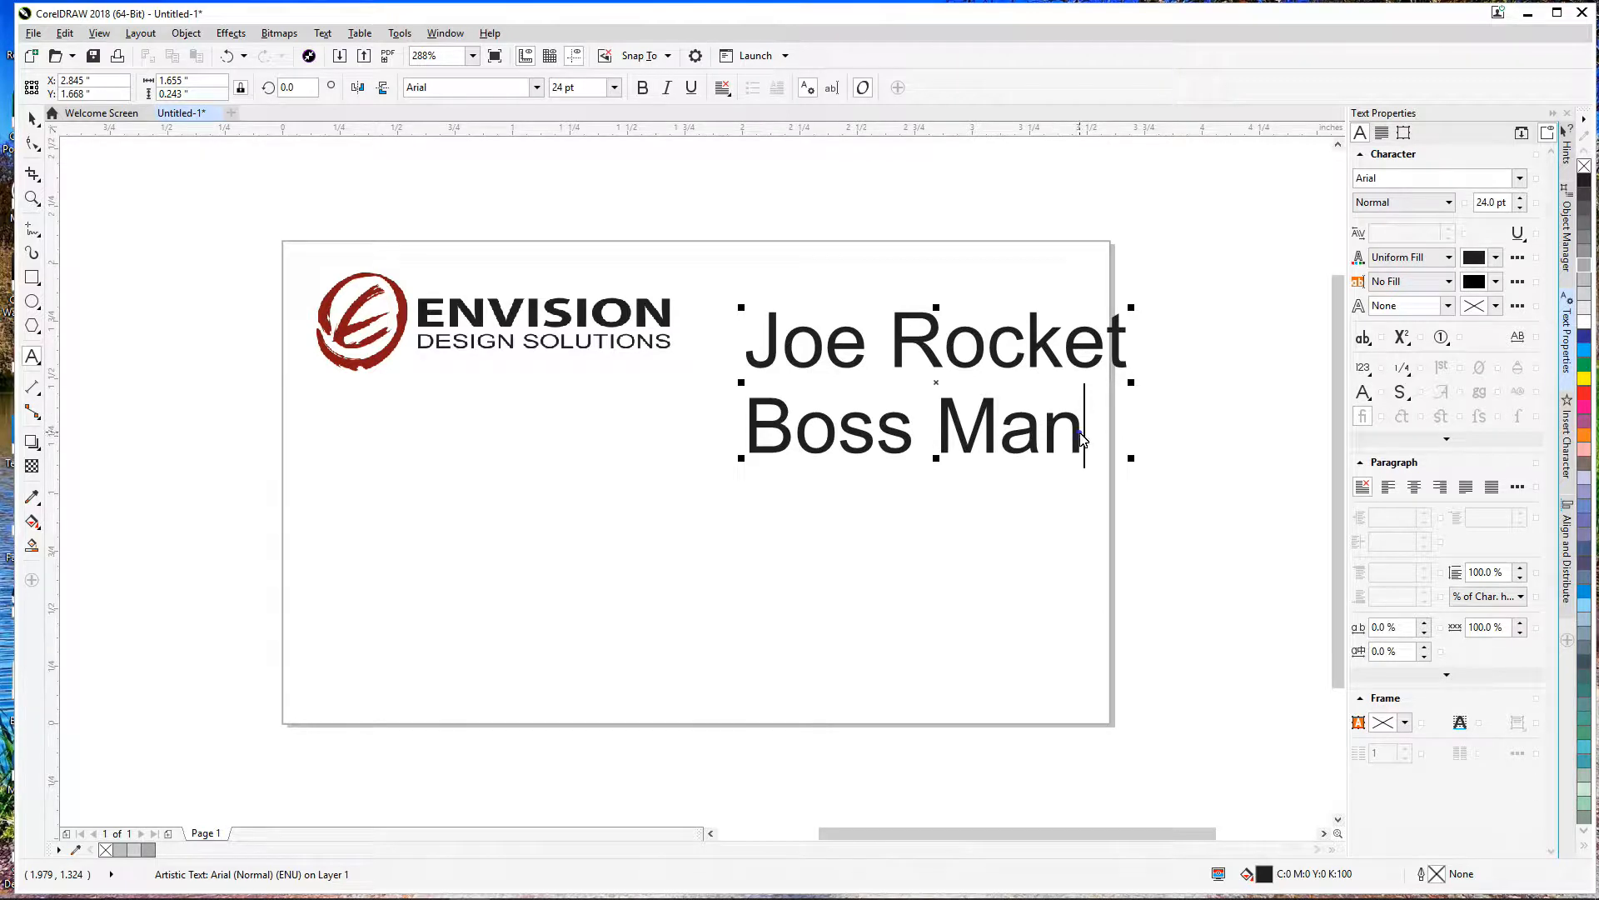
pyautogui.moveTo(1081, 437); pyautogui.dragTo(664, 431)
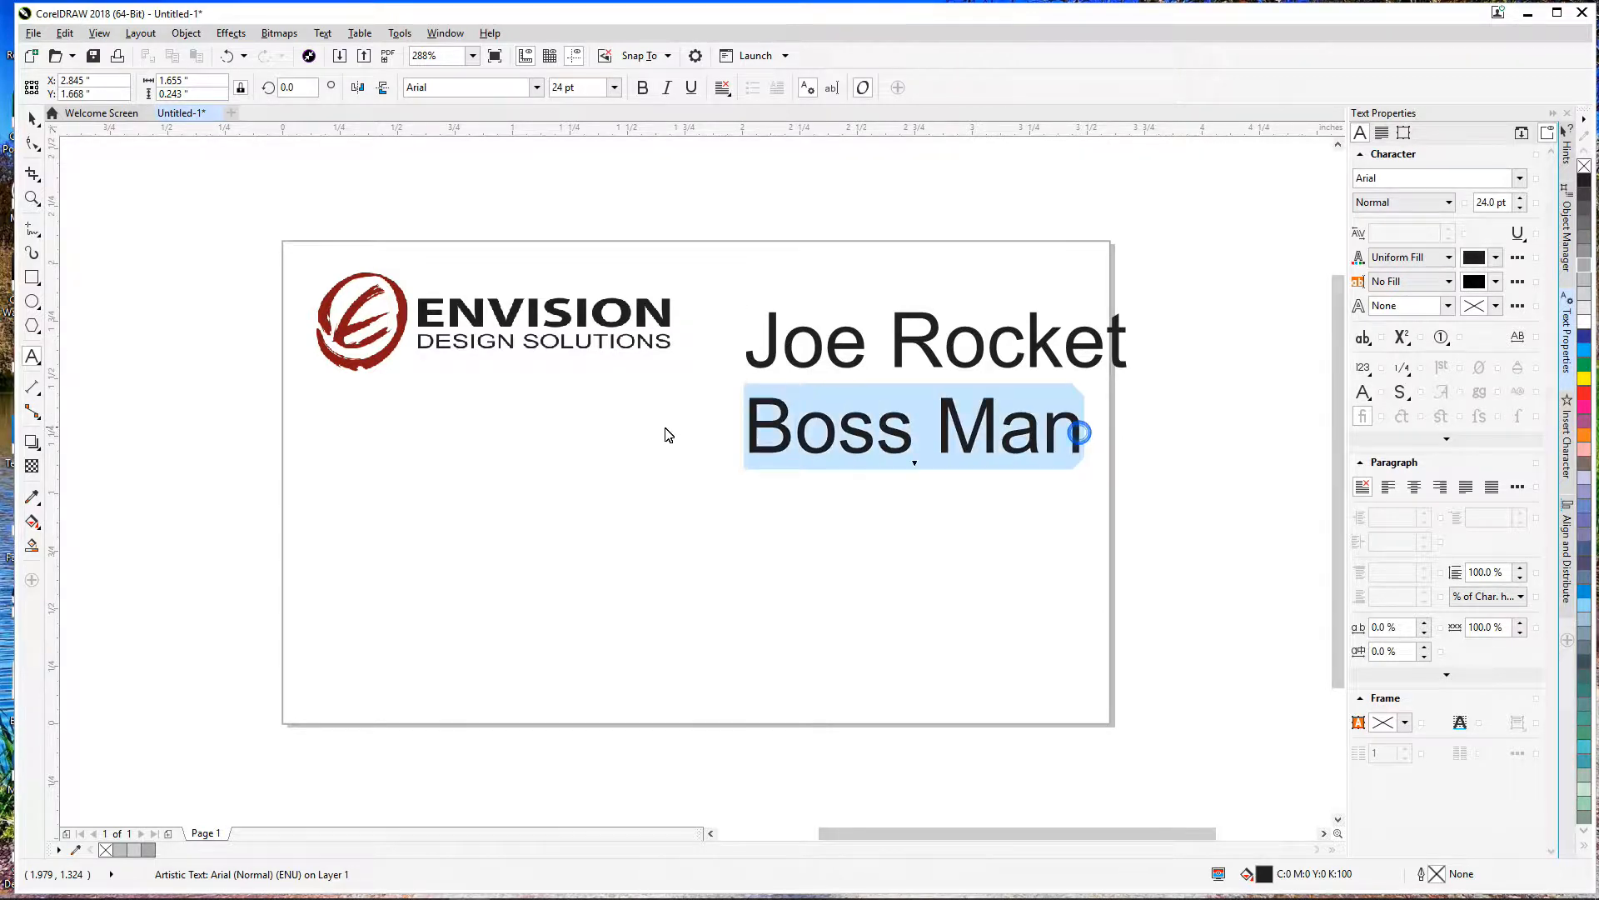
pyautogui.click(614, 87)
# Step: Set 'Boss Man' to 9 pt and the name line to 12 pt
pyautogui.click(587, 208)
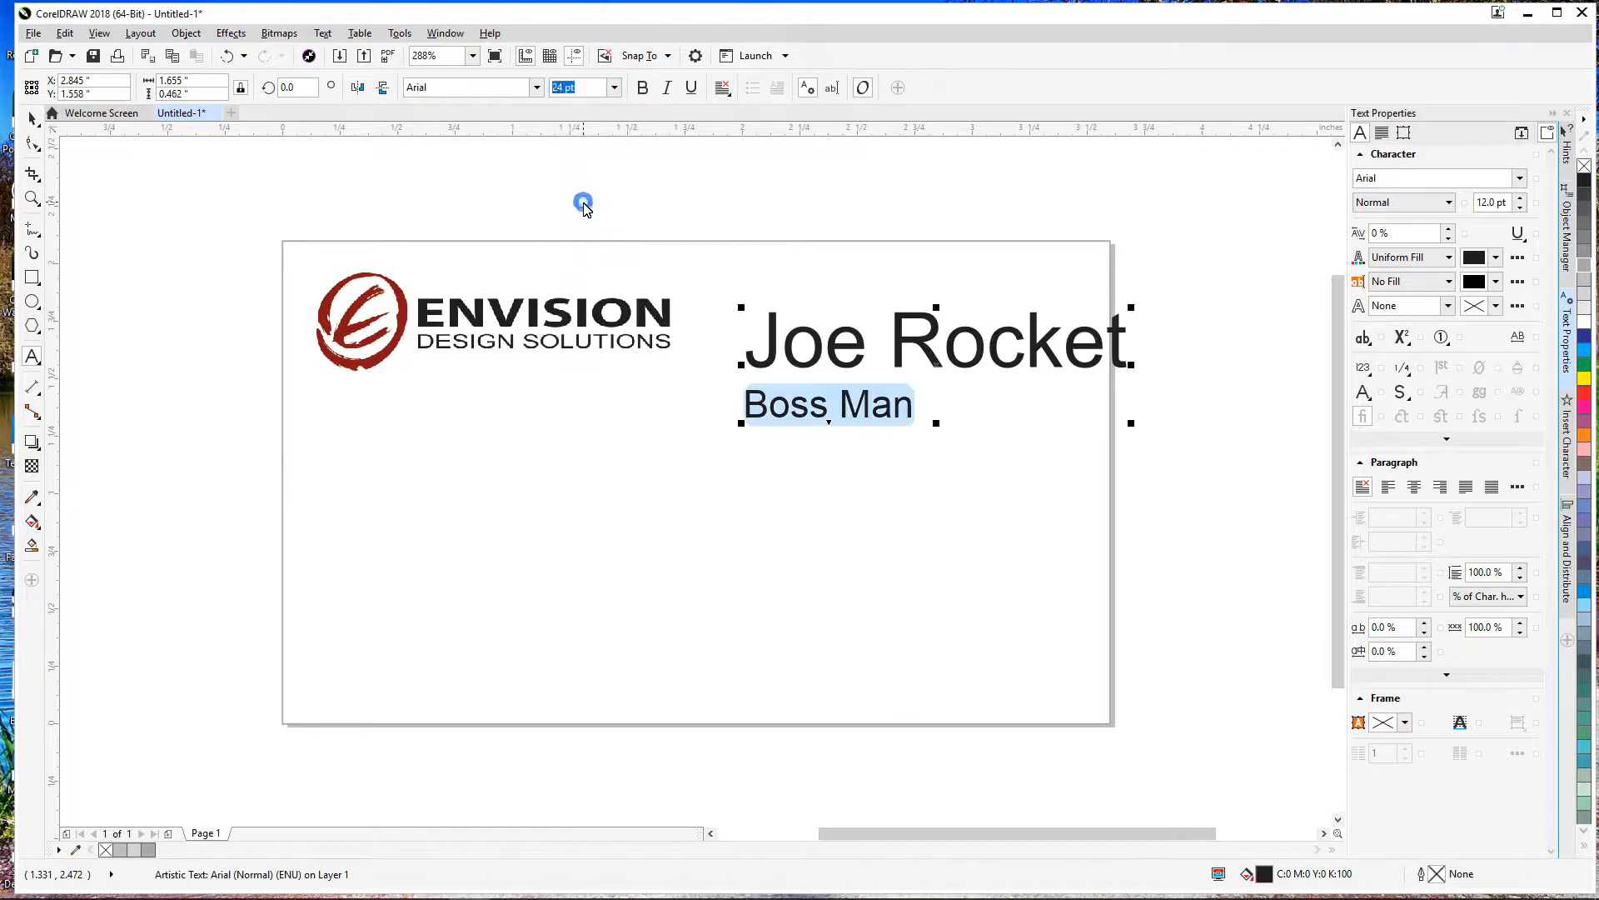
pyautogui.click(614, 88)
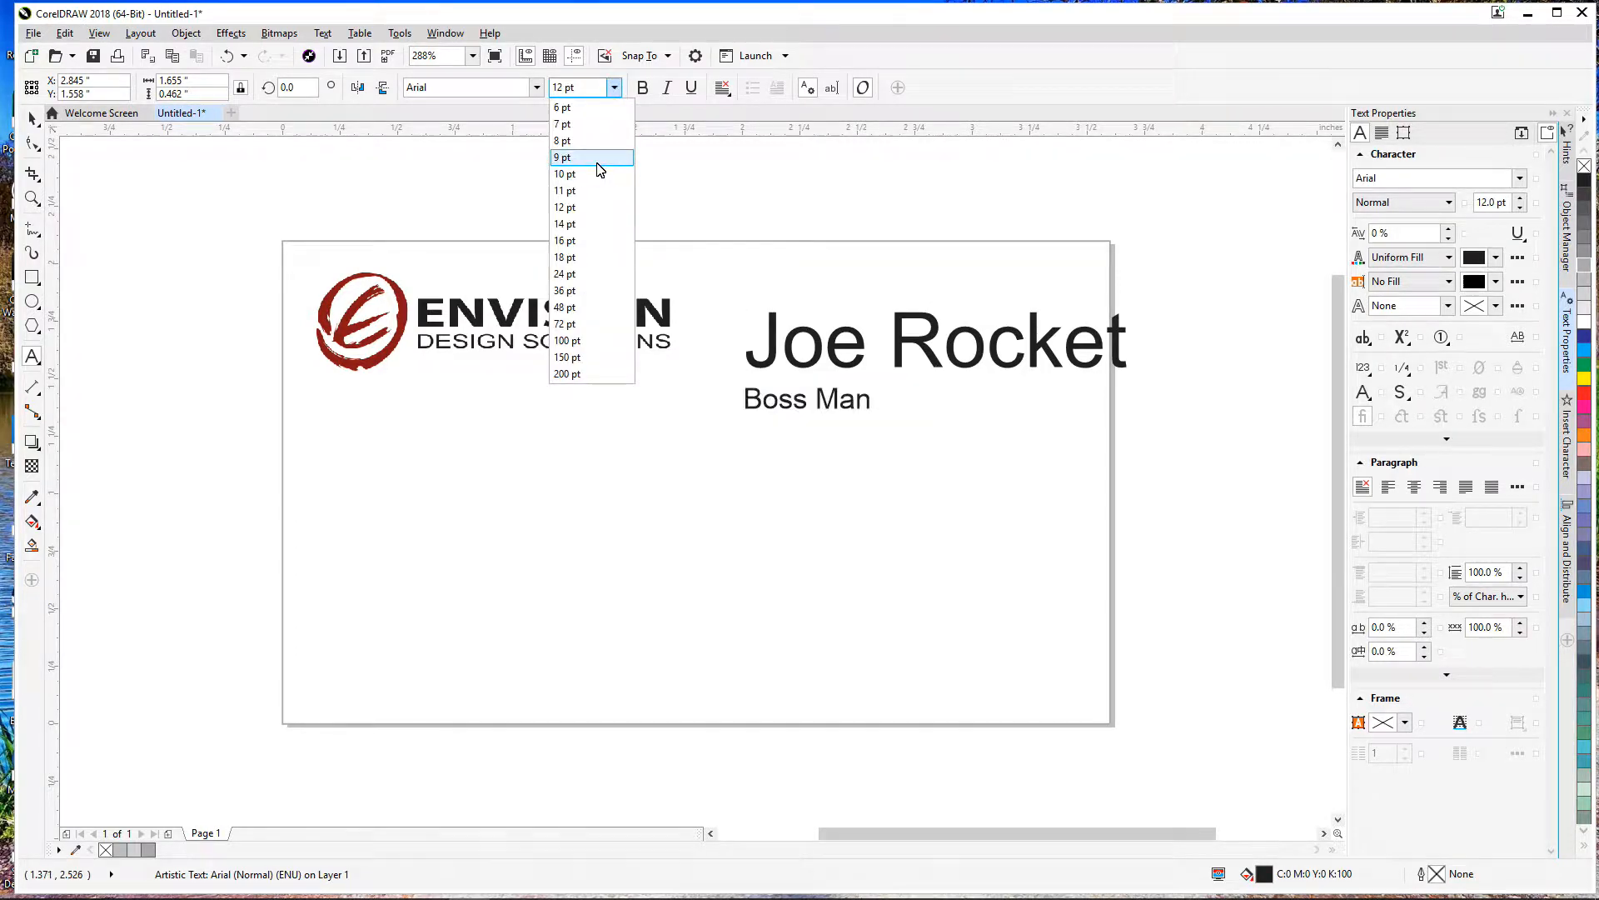
pyautogui.click(598, 160)
pyautogui.click(758, 337)
pyautogui.moveTo(758, 338); pyautogui.dragTo(1199, 368)
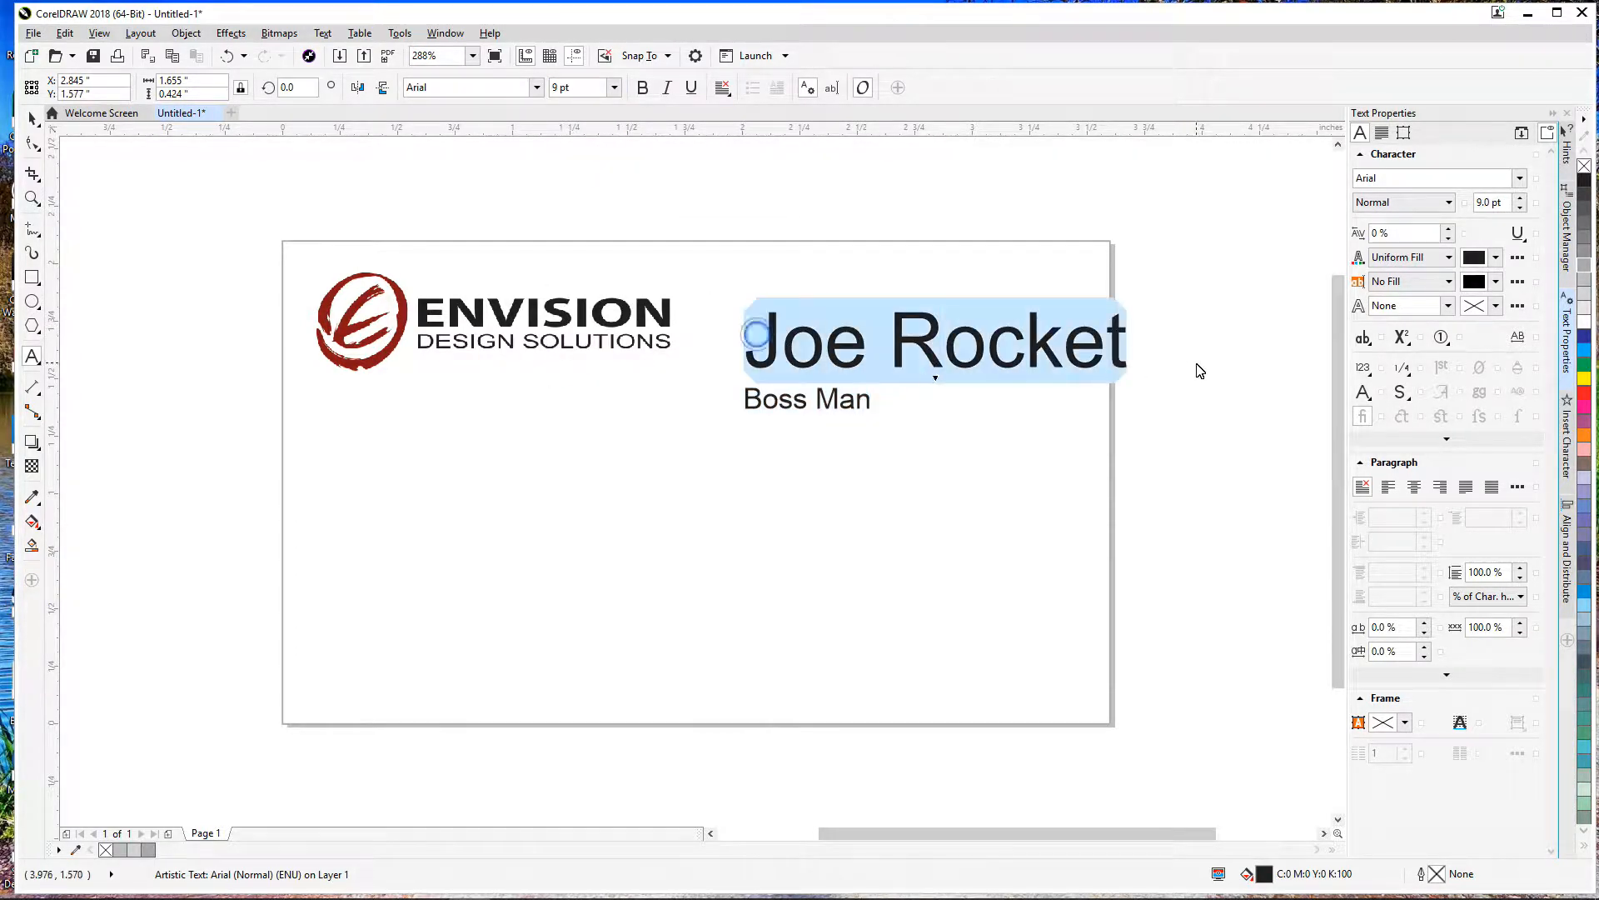
pyautogui.click(617, 88)
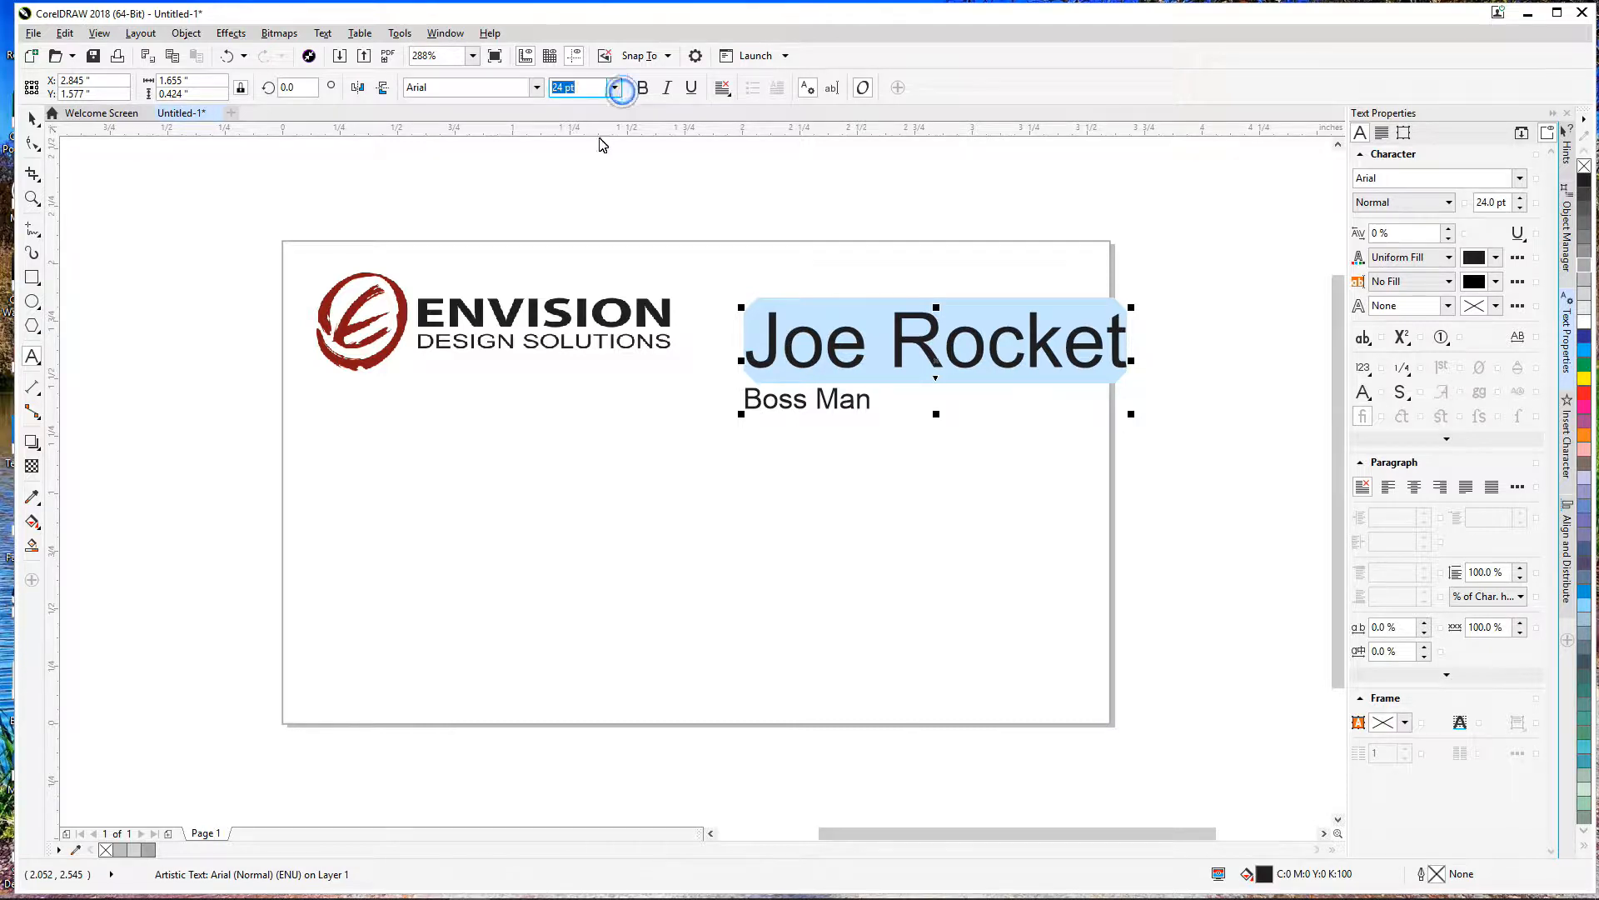
pyautogui.click(615, 88)
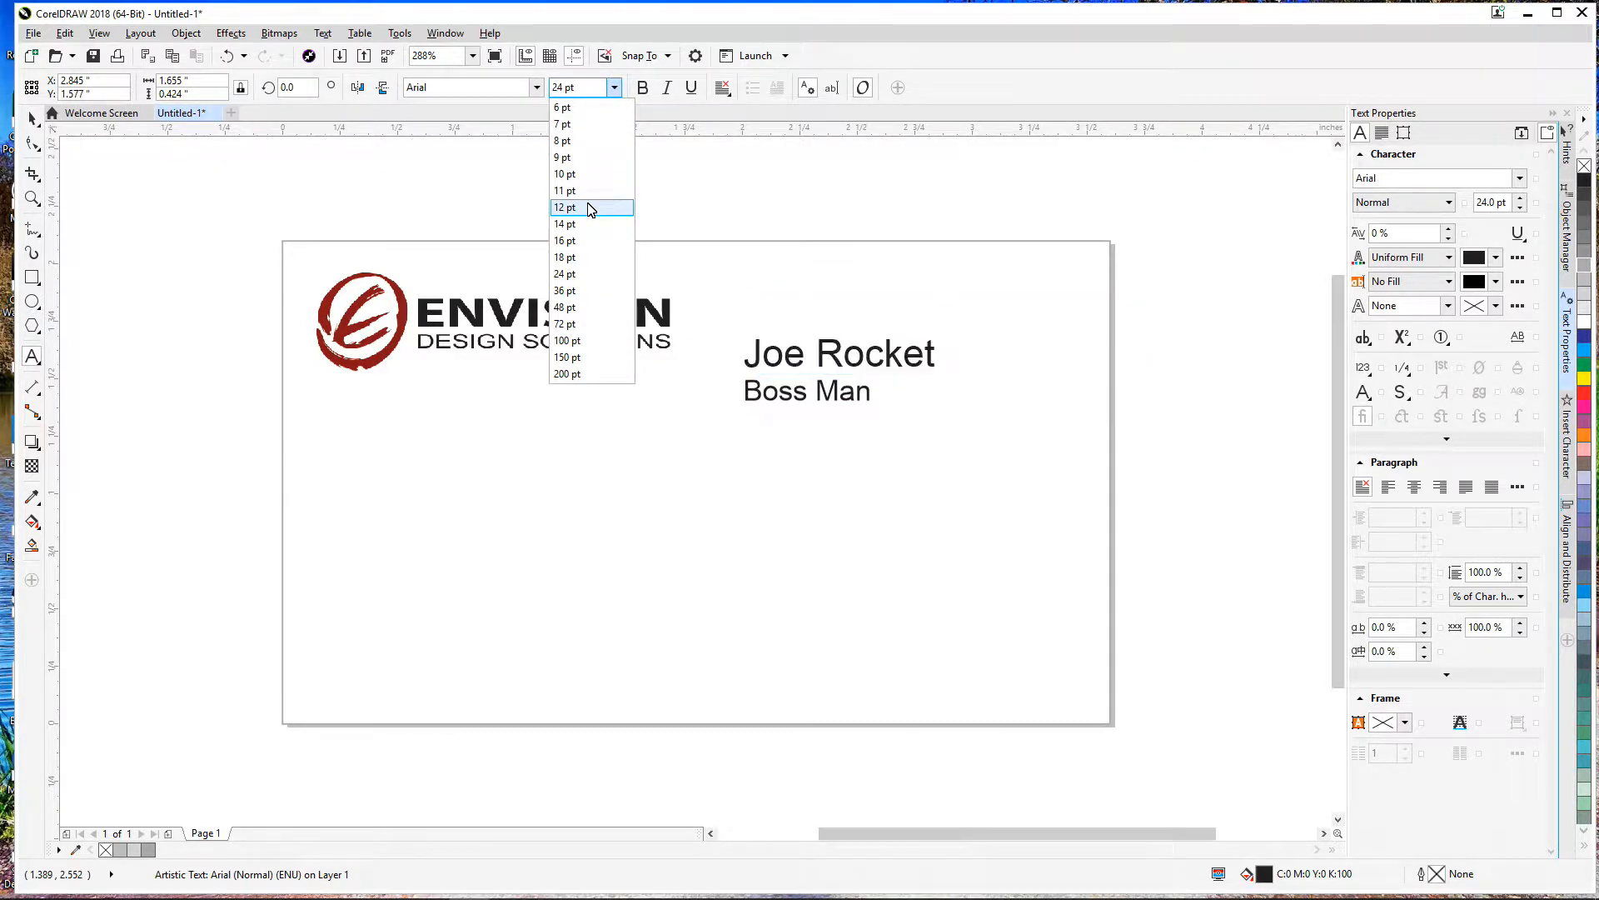
pyautogui.click(588, 207)
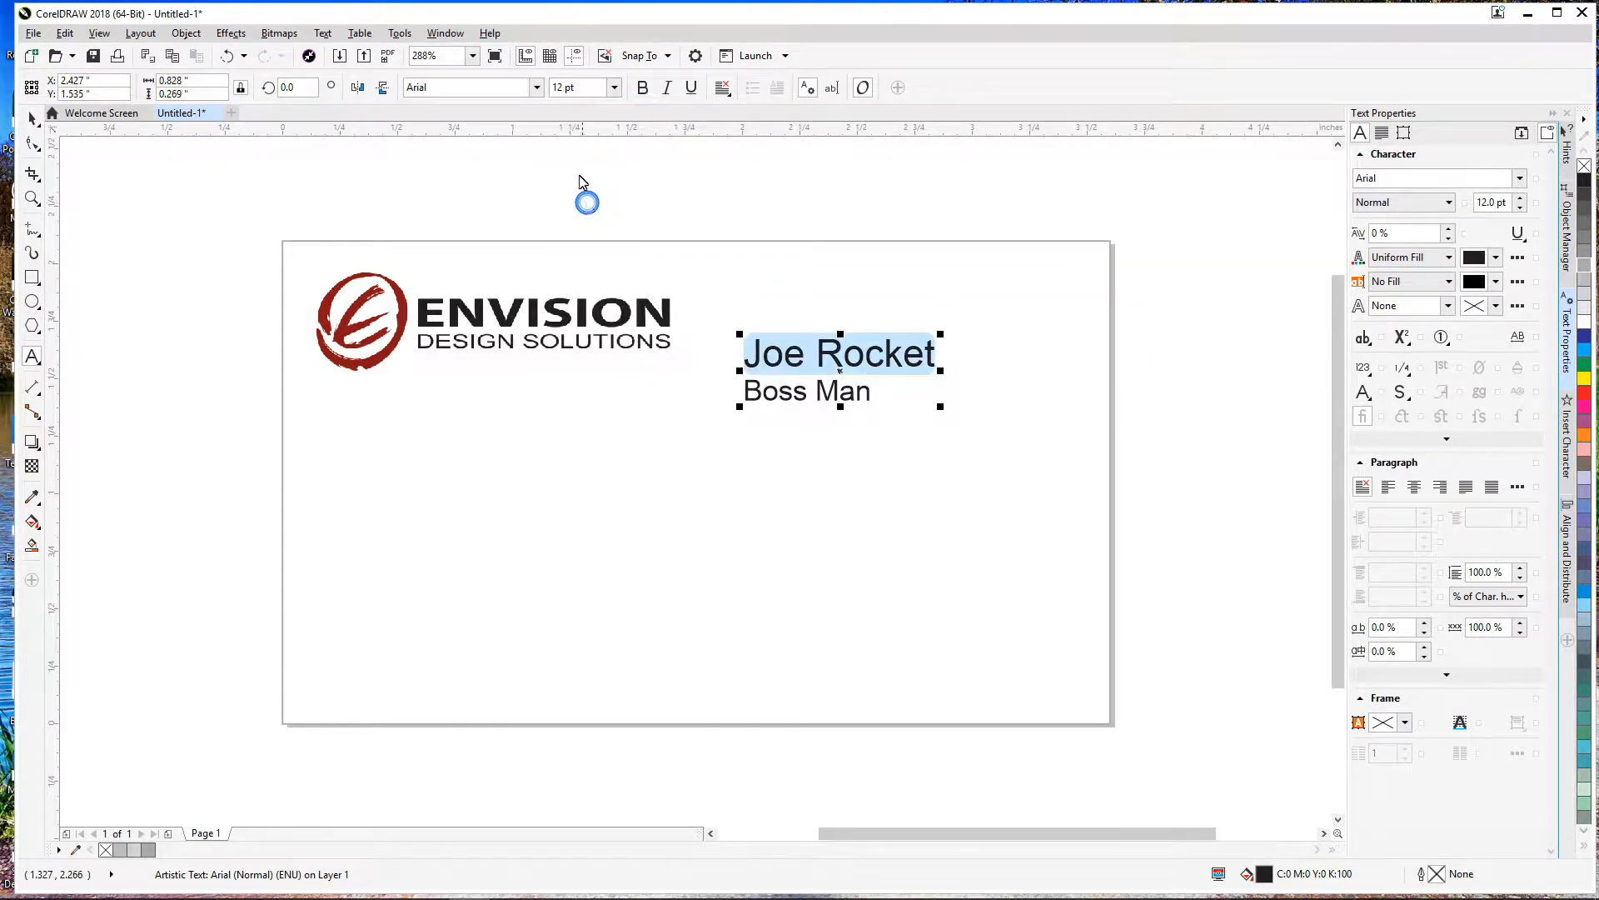
# Step: Right-align both lines, move the block to the card's right edge, and bold the name
pyautogui.click(724, 90)
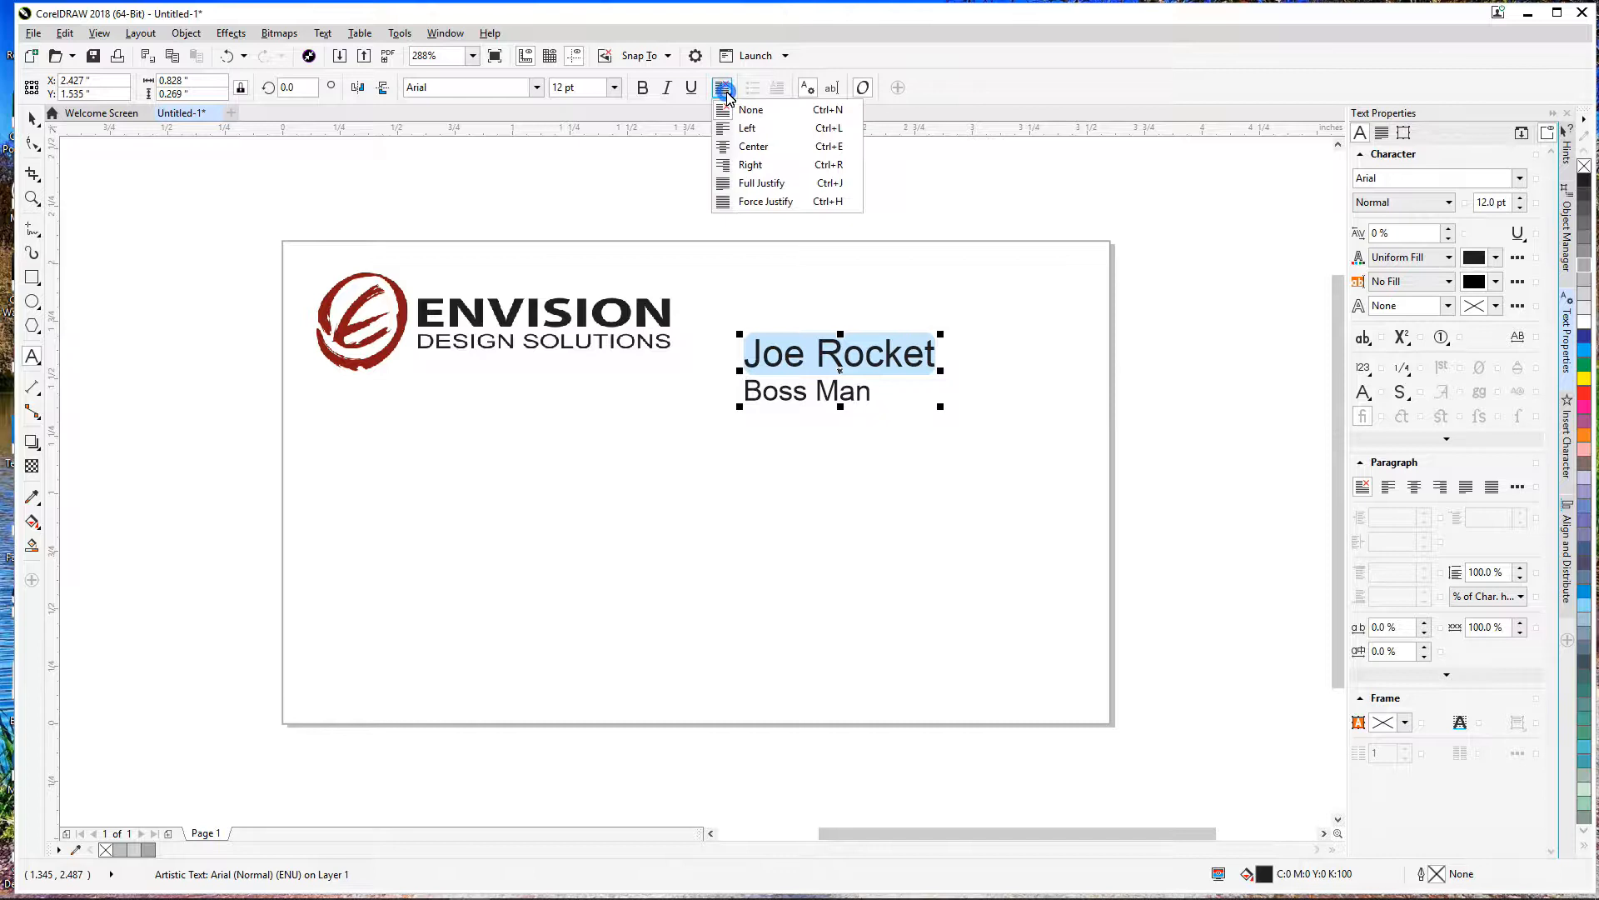
pyautogui.click(743, 166)
pyautogui.moveTo(843, 380); pyautogui.dragTo(974, 339)
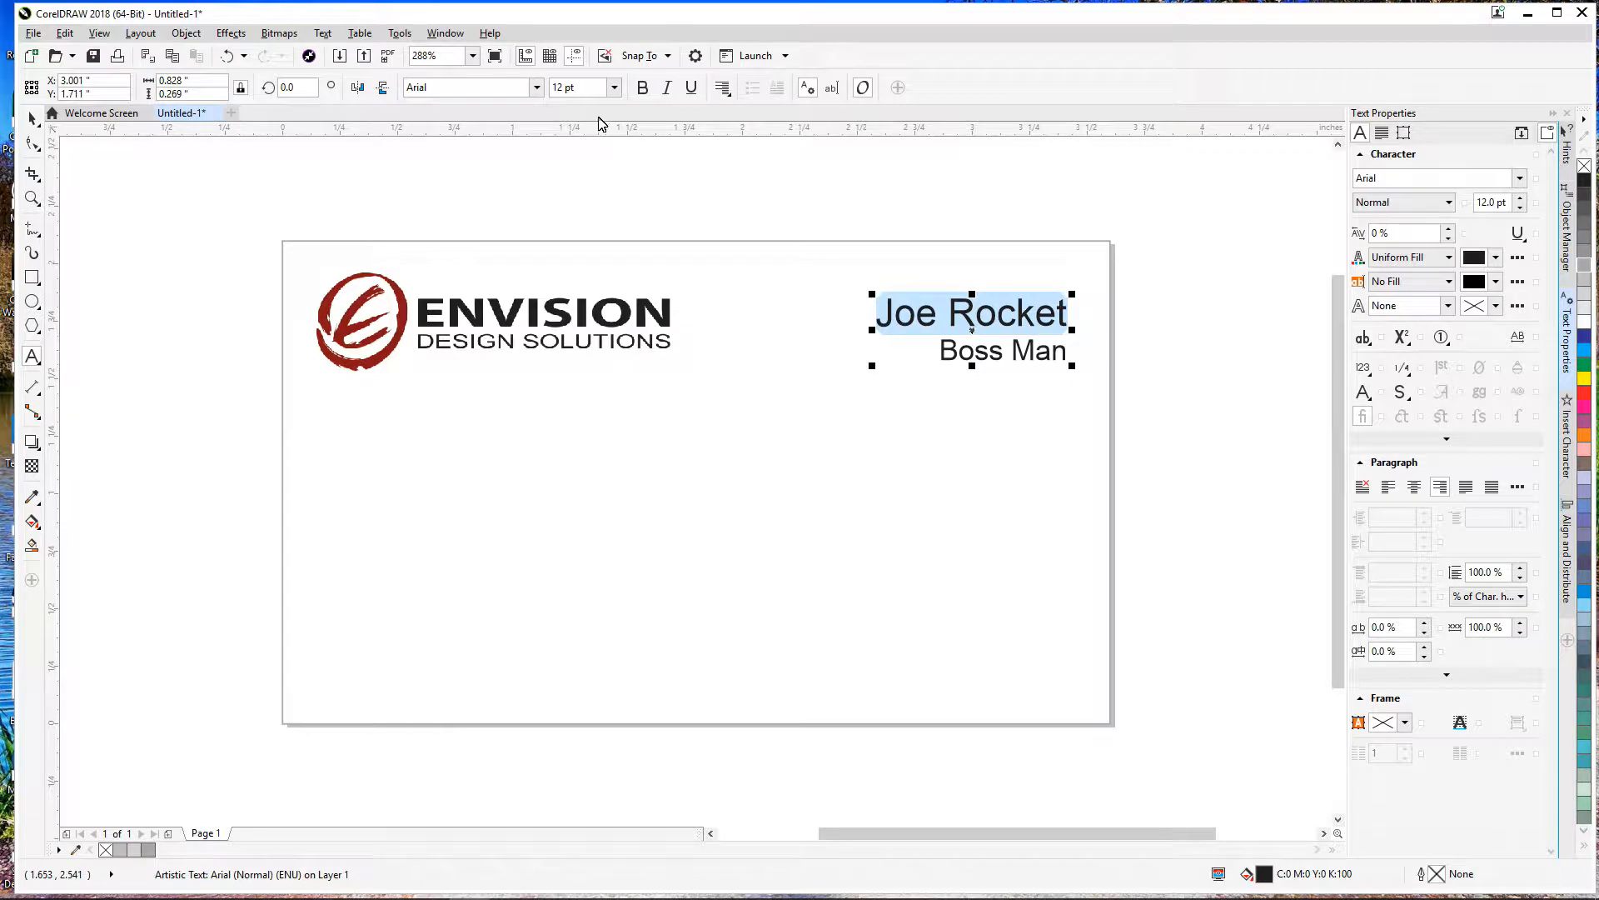
pyautogui.click(644, 88)
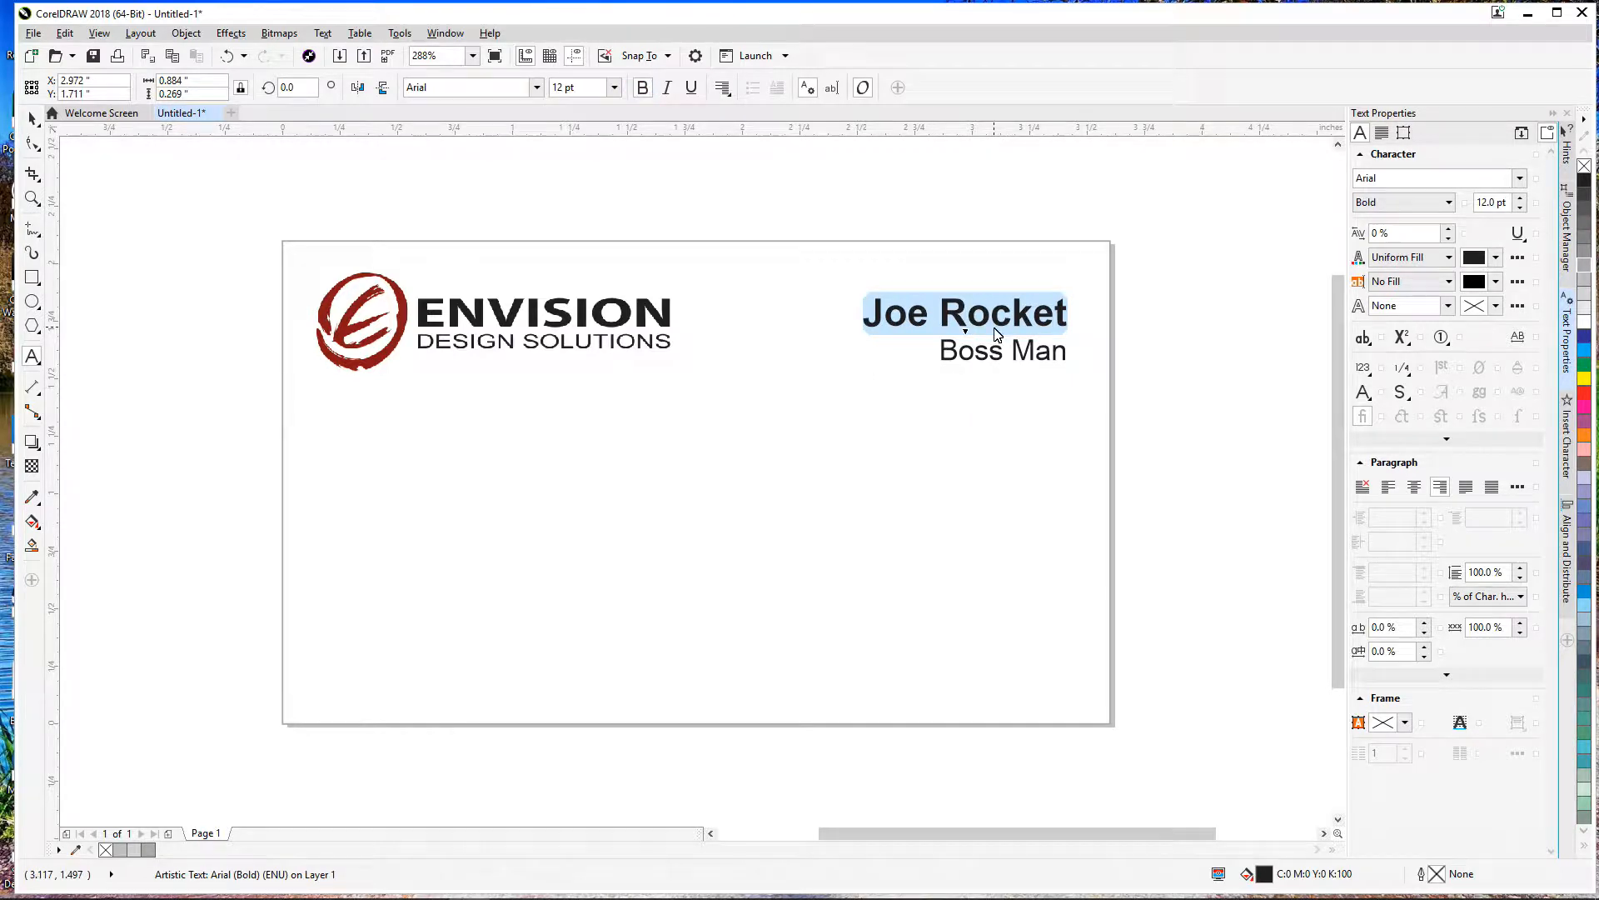
pyautogui.click(34, 118)
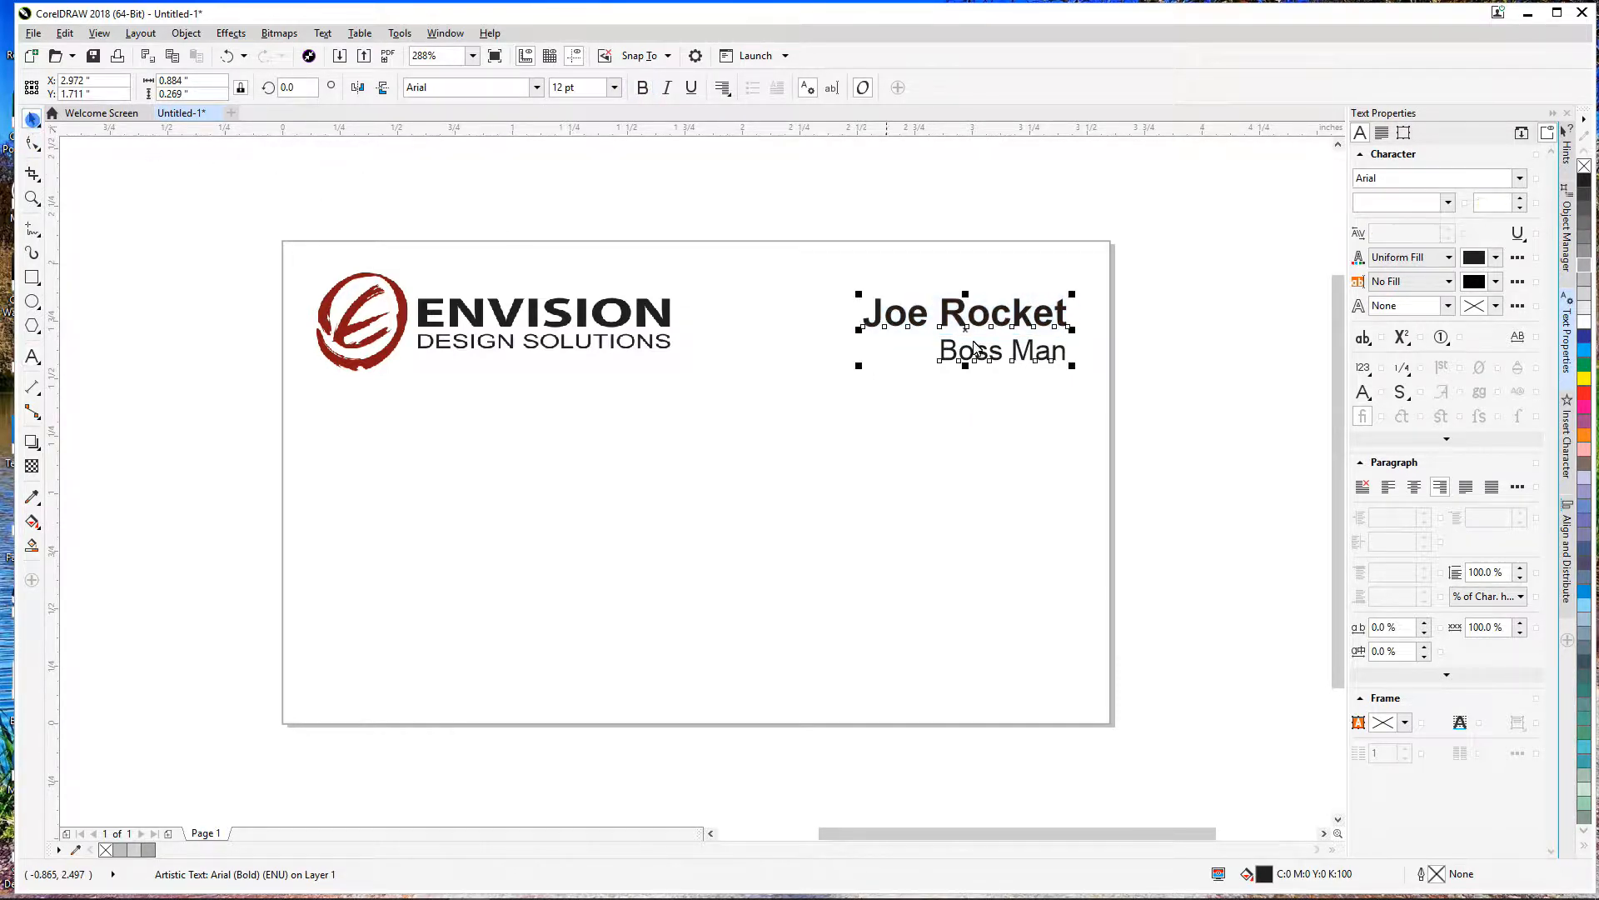
pyautogui.click(1132, 367)
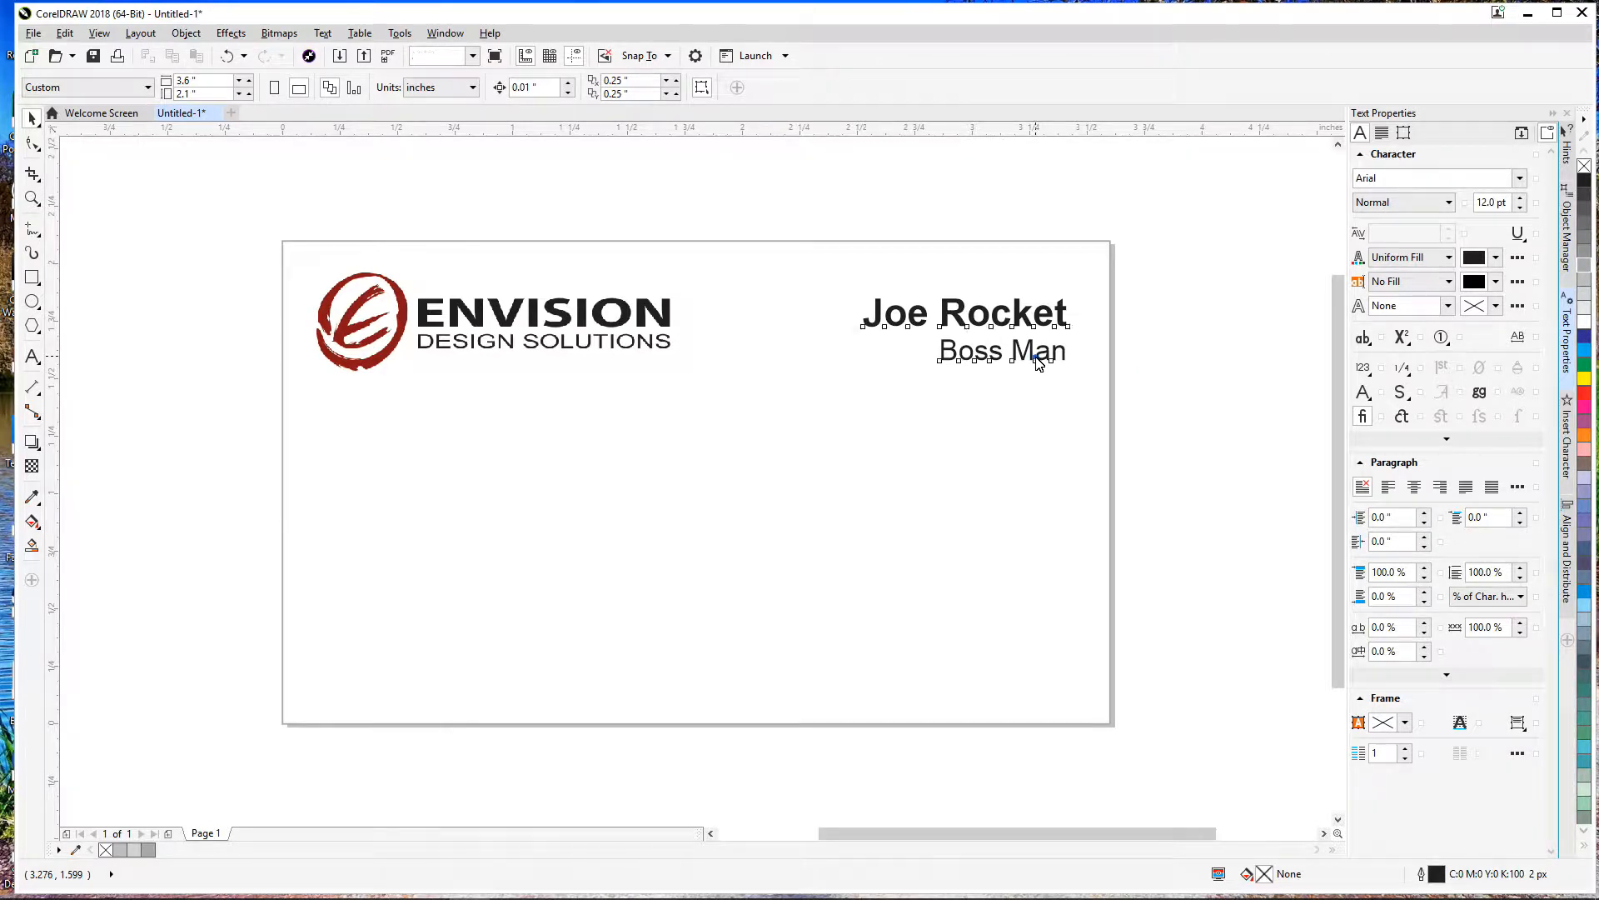
pyautogui.click(1039, 362)
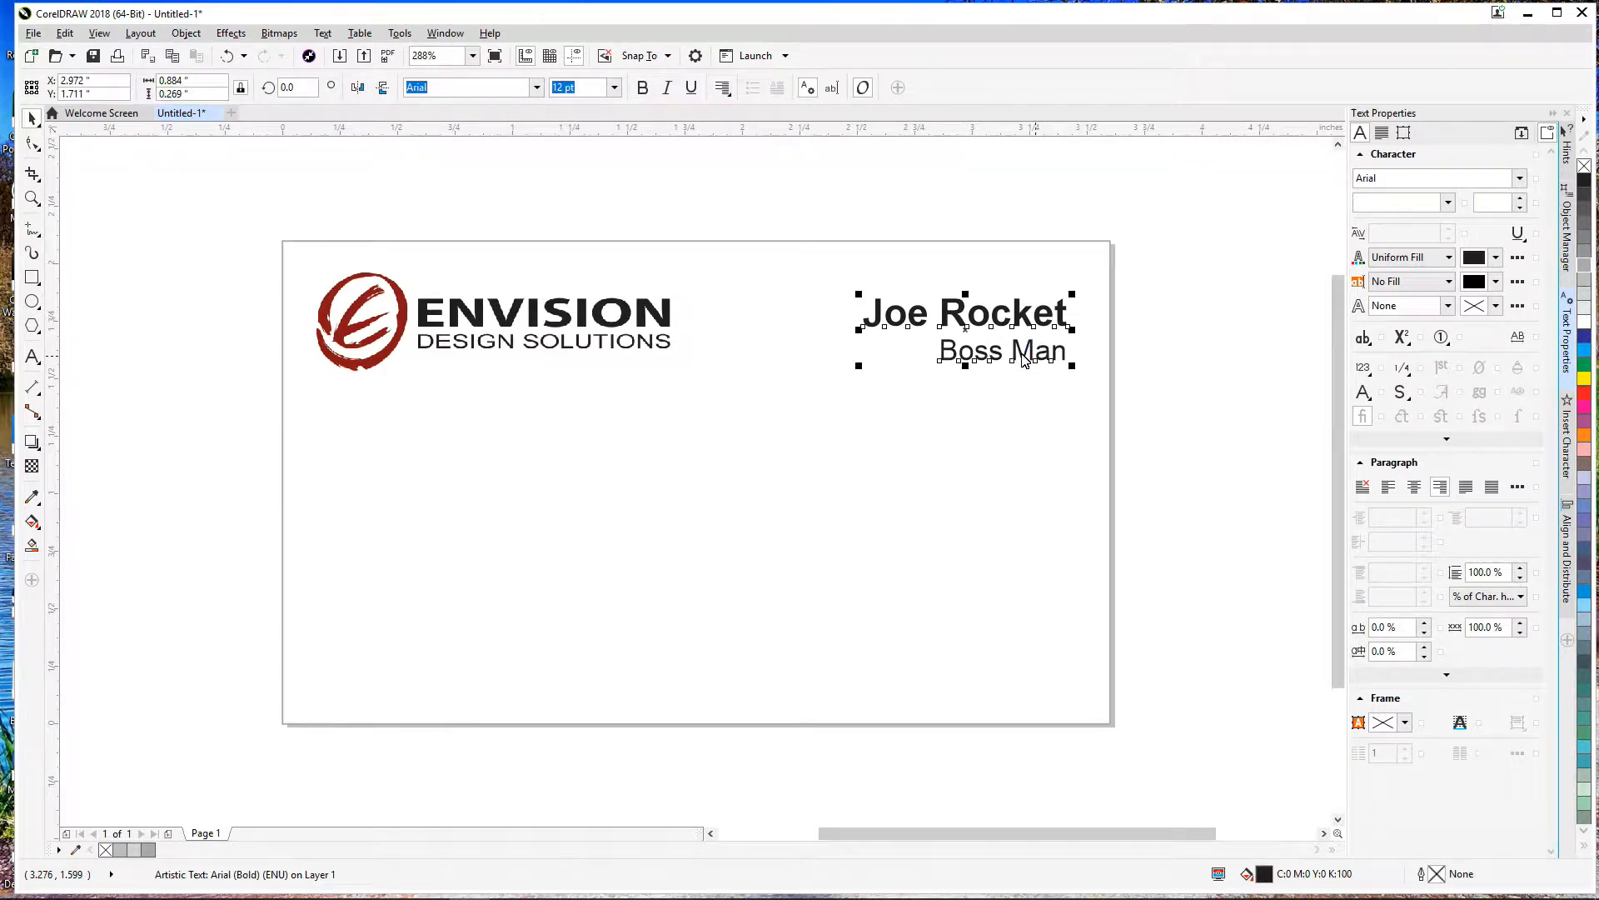
pyautogui.click(32, 356)
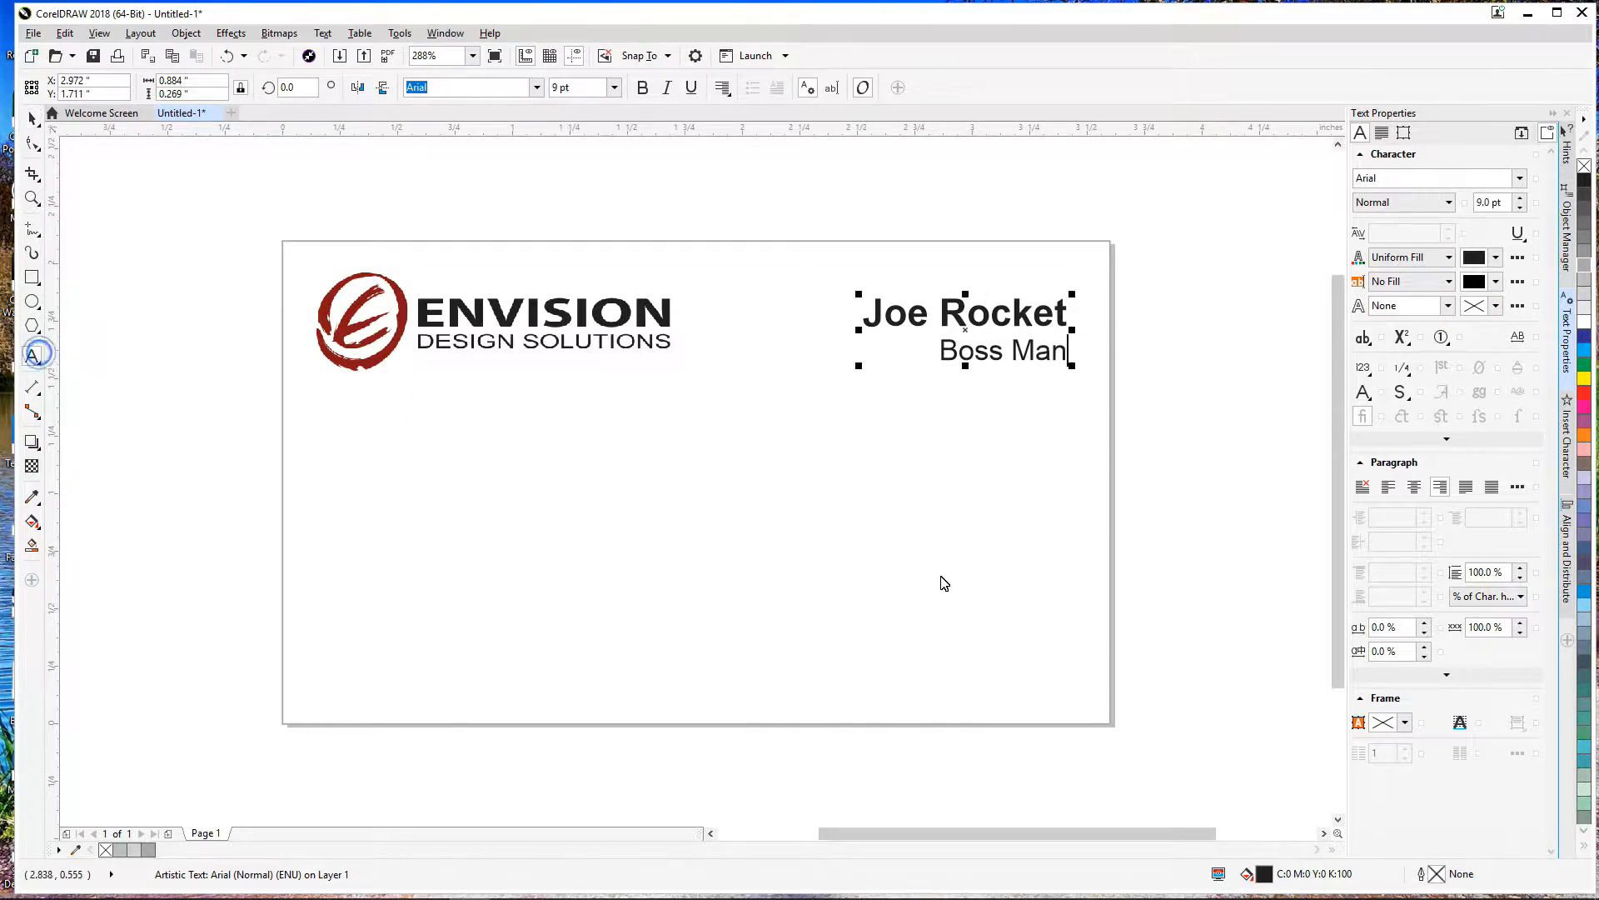
pyautogui.click(836, 516)
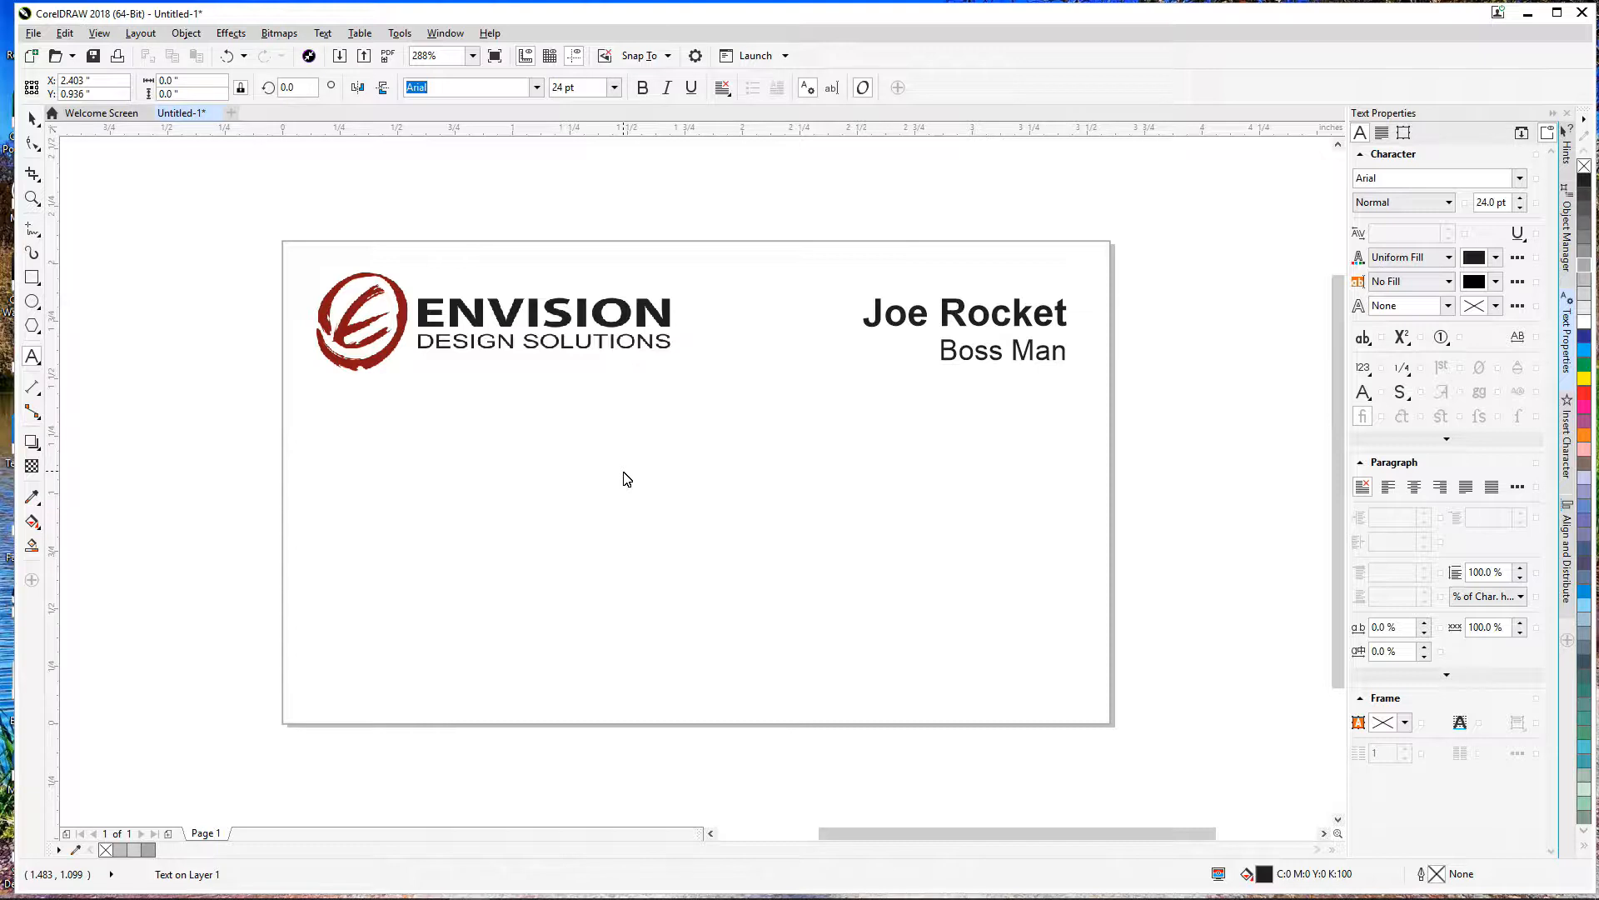
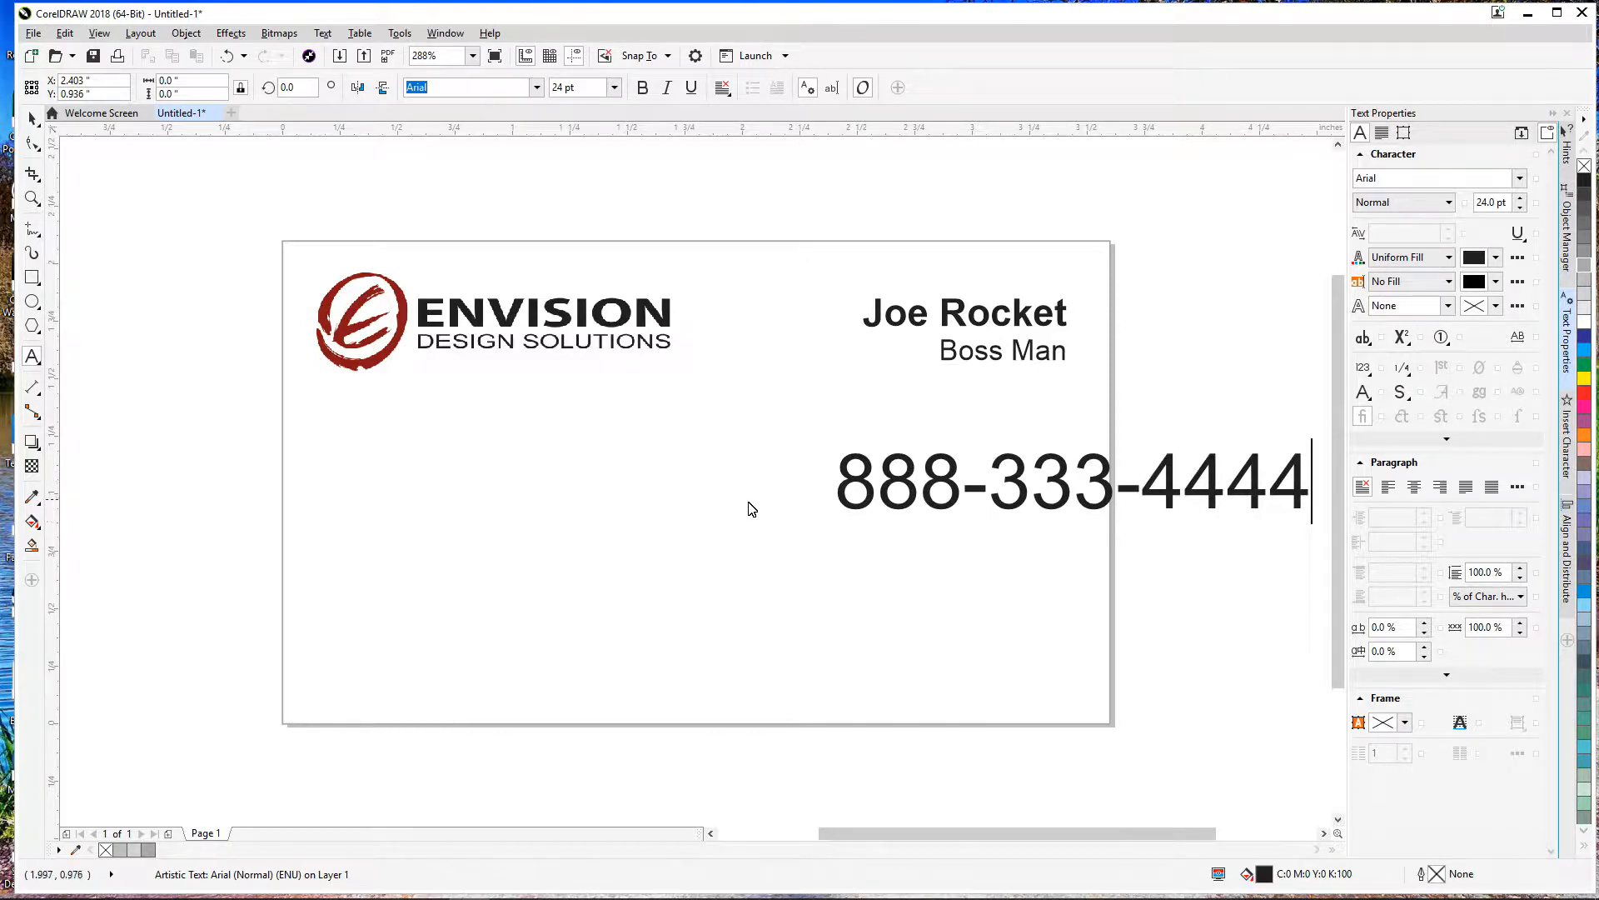
# Step: Type a phone number below the title and try sizing it to 10 pt
pyautogui.hotkey('ctrl', 'space')
pyautogui.moveTo(1319, 458); pyautogui.dragTo(1228, 482)
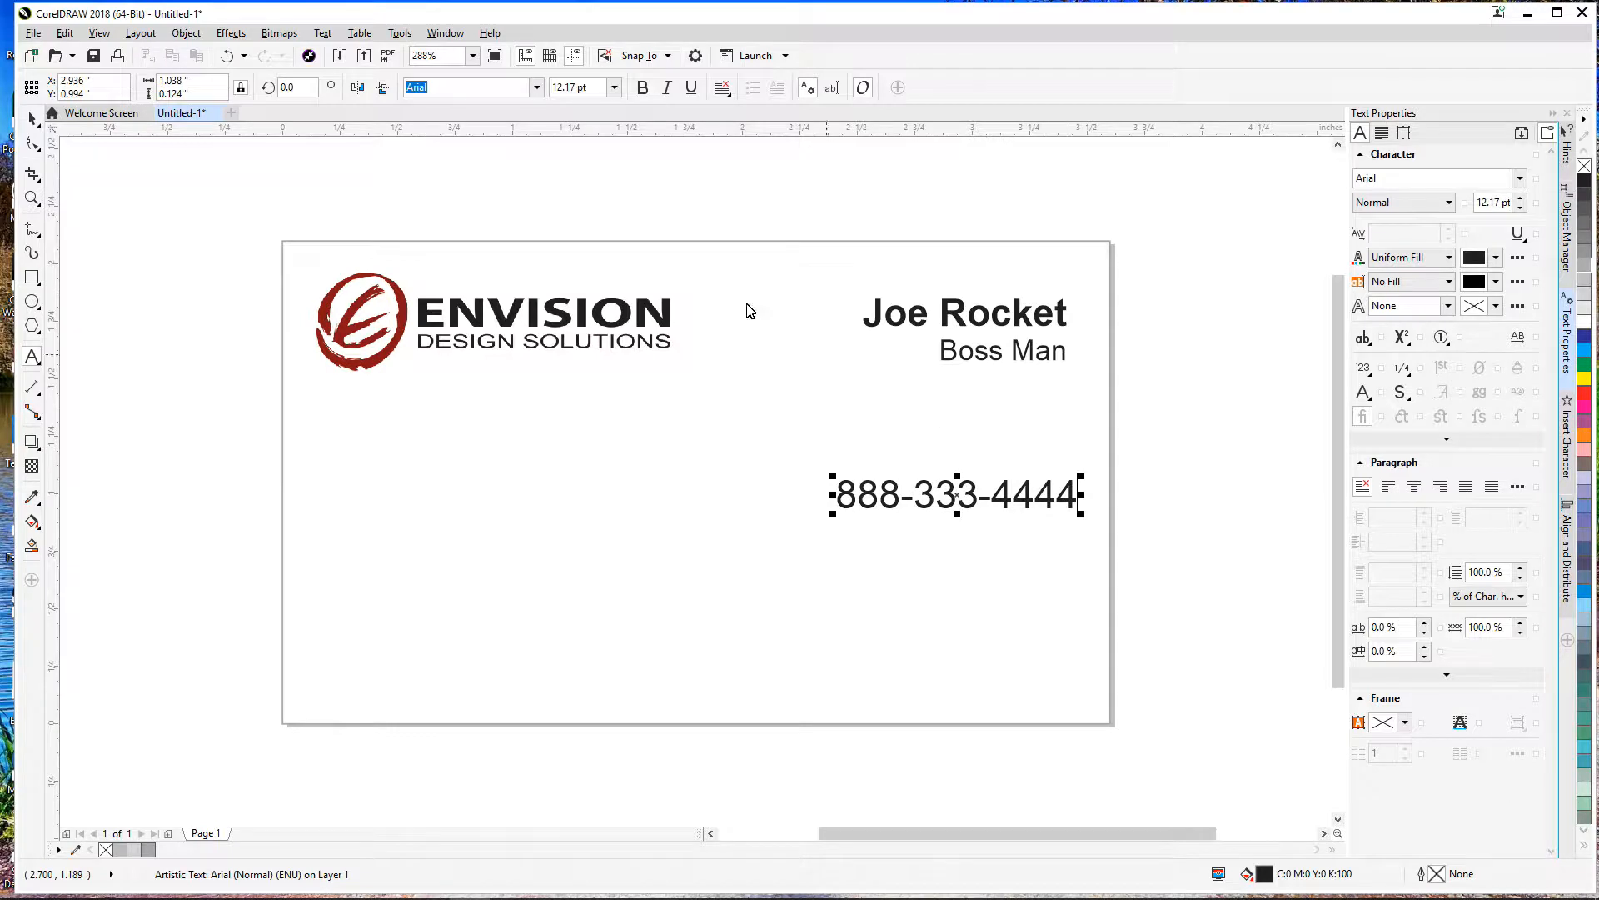
pyautogui.click(588, 88)
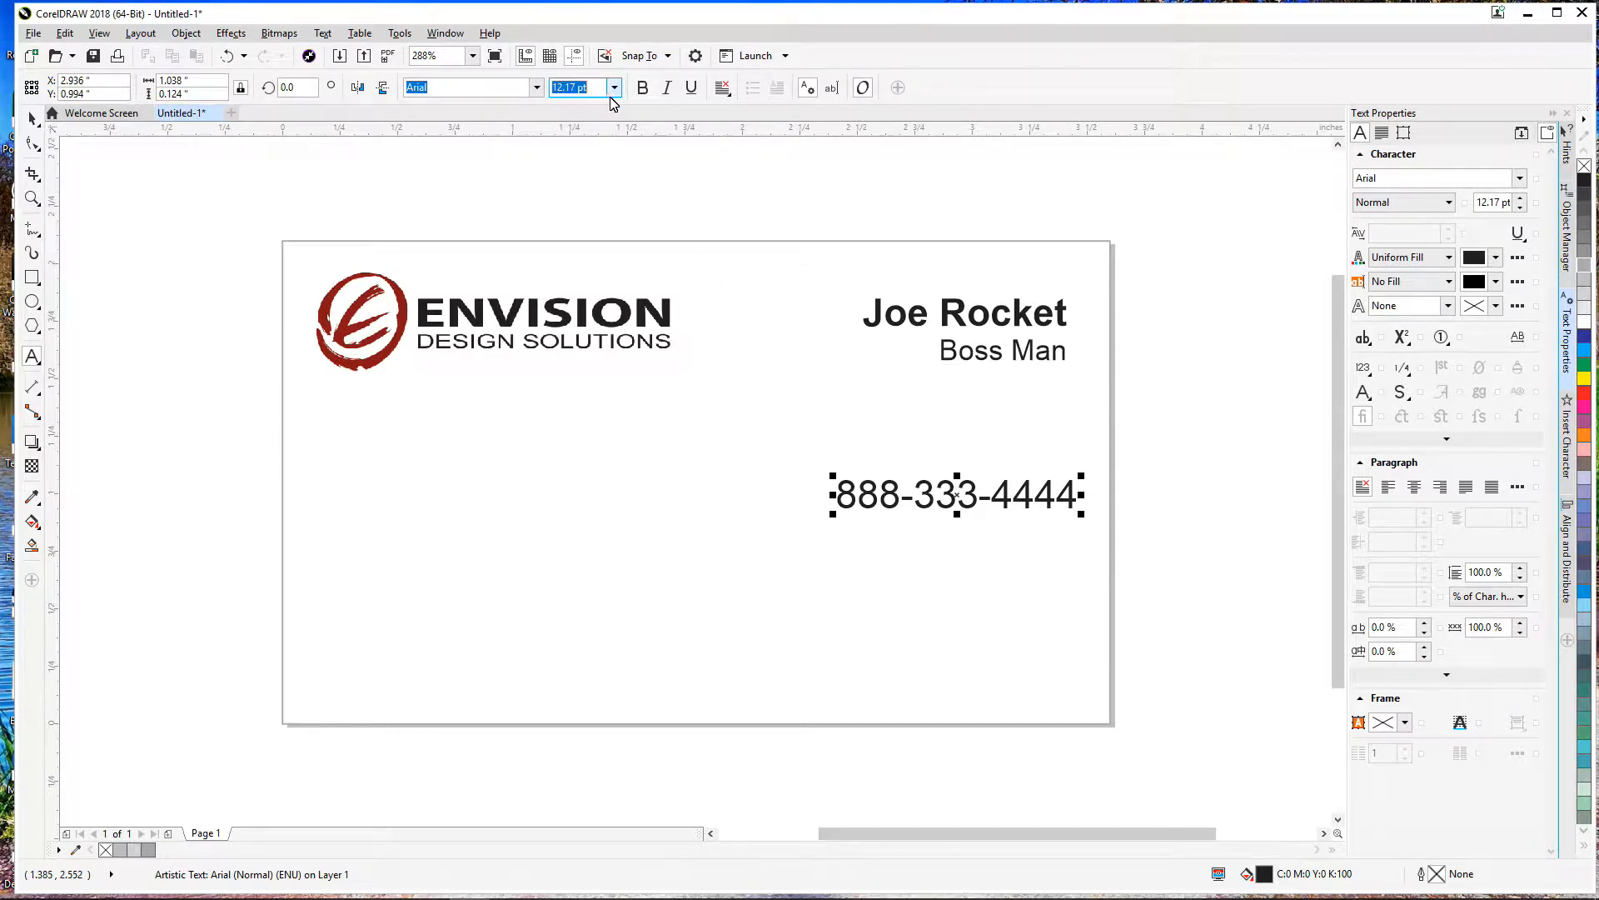
pyautogui.click(612, 93)
pyautogui.write('10')
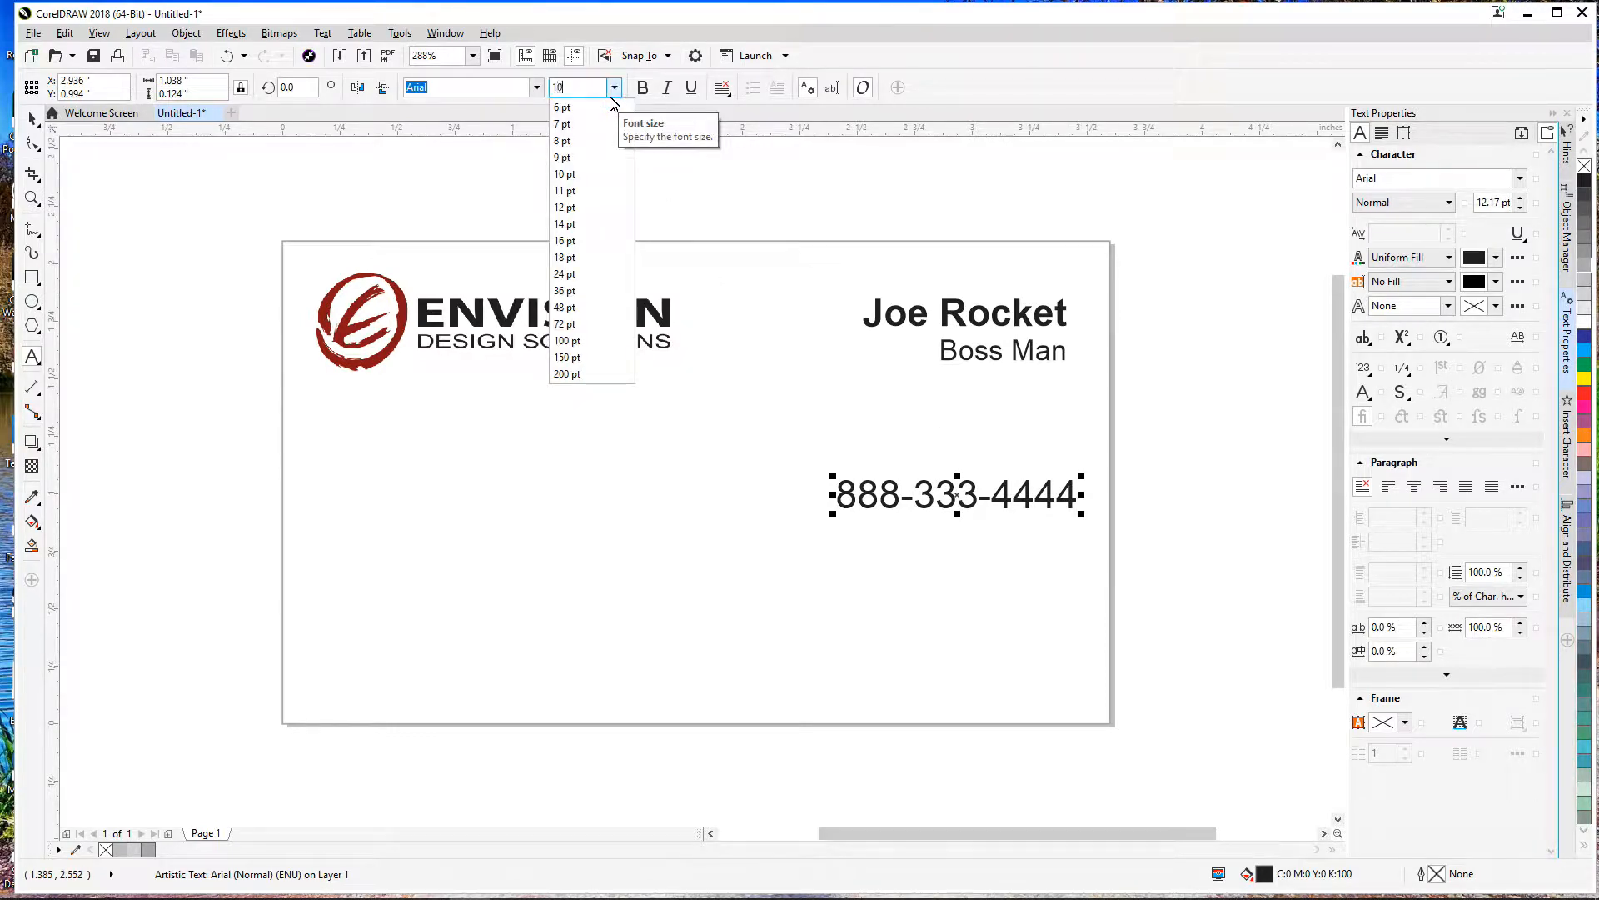
pyautogui.press('Return')
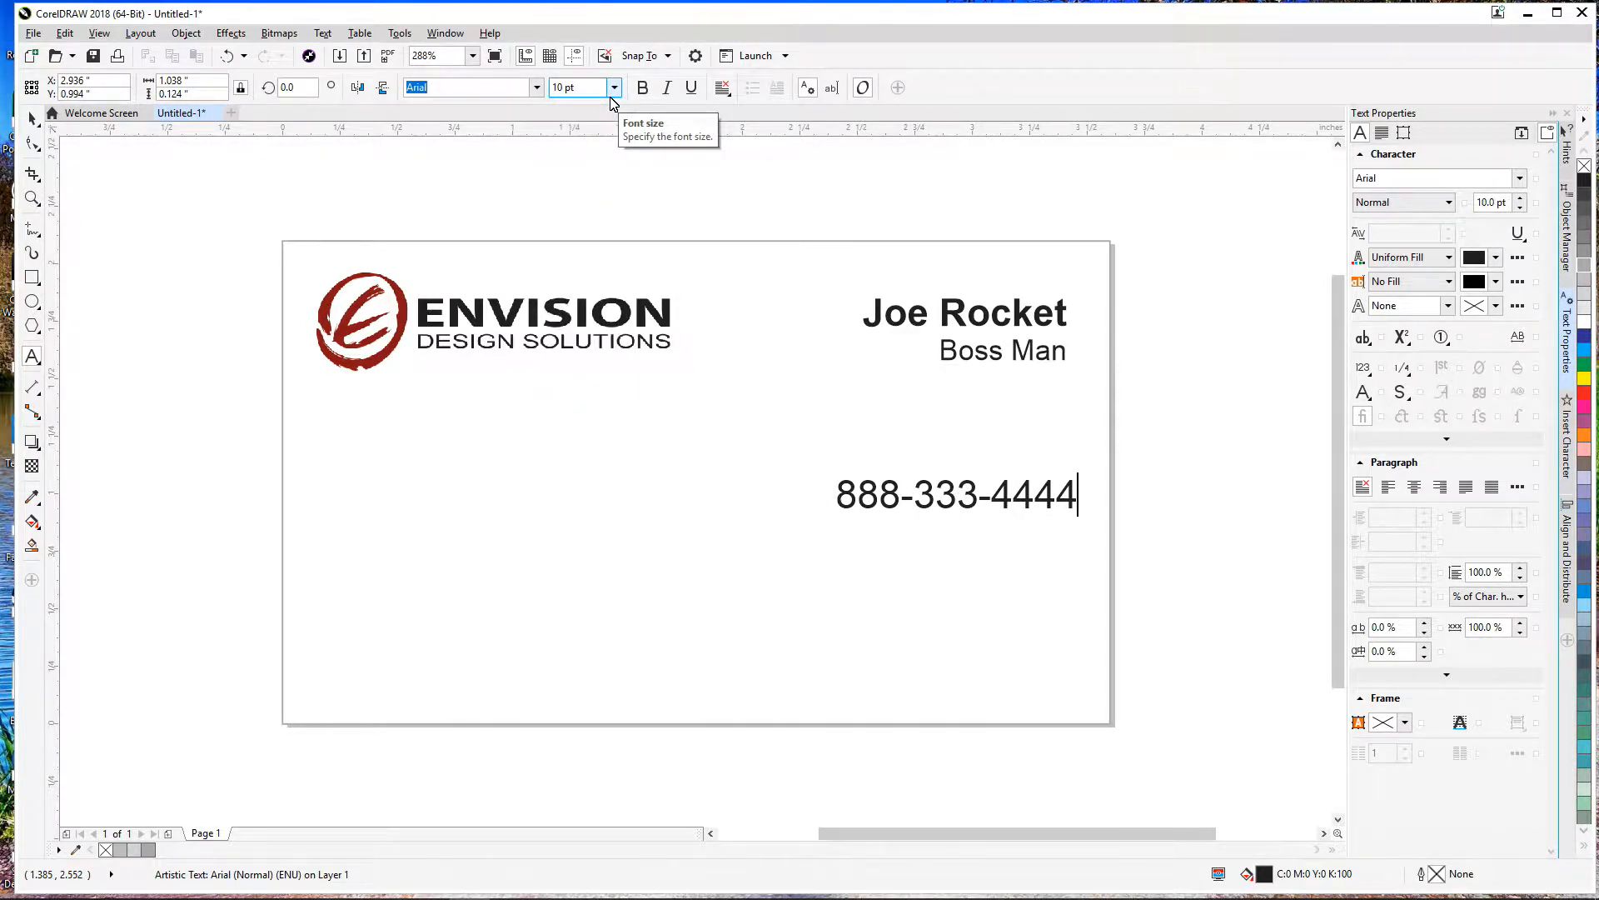
pyautogui.click(31, 121)
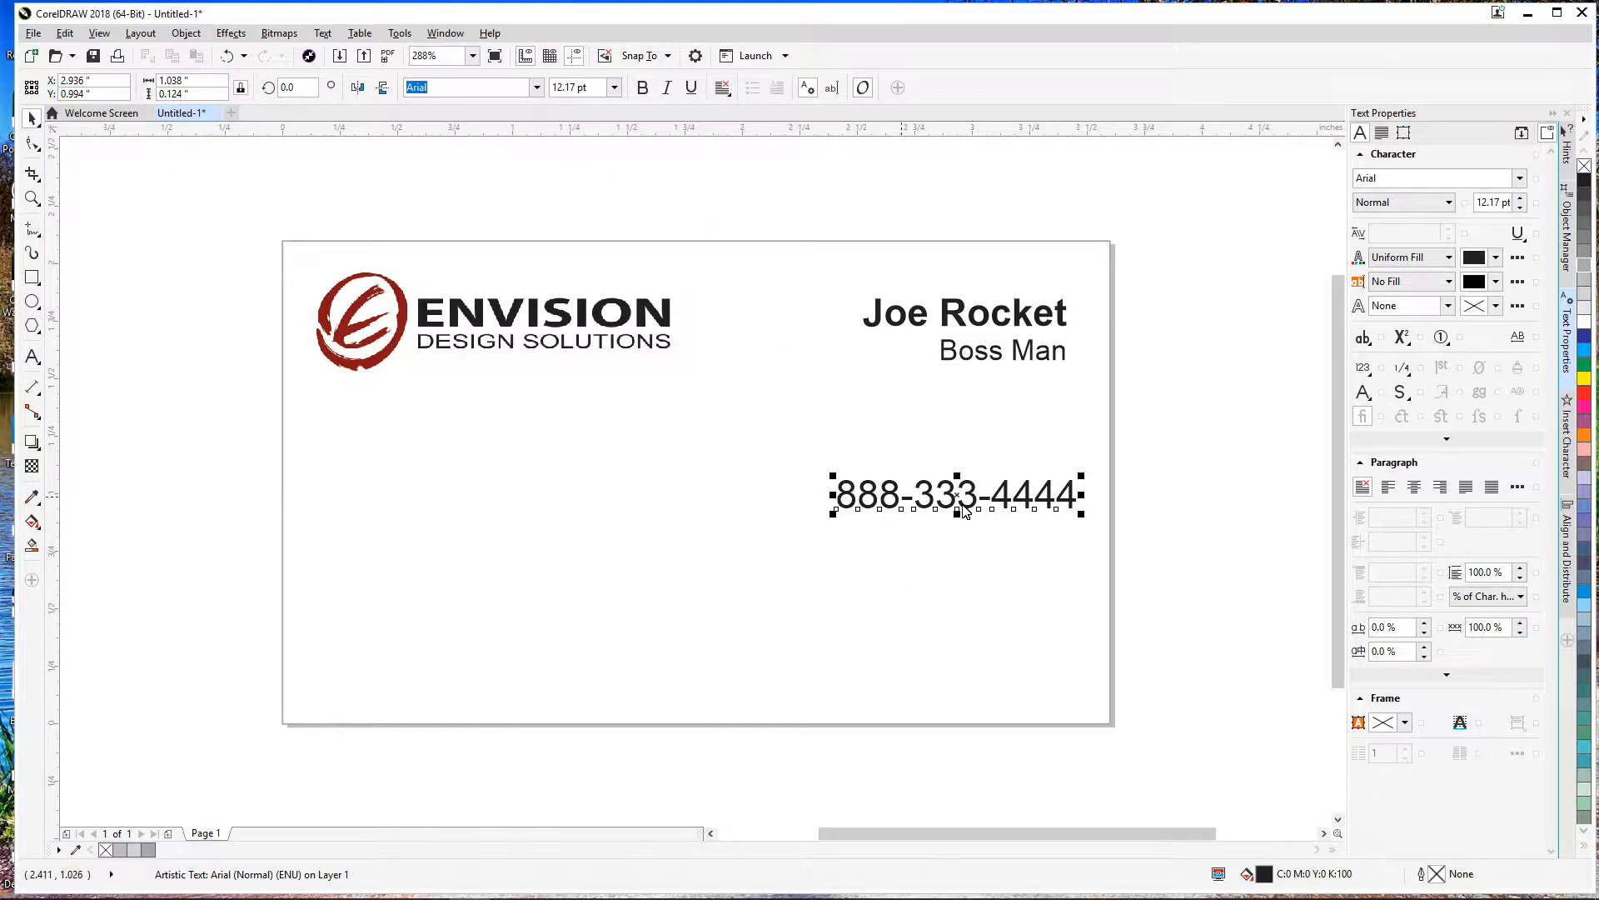
pyautogui.click(1158, 522)
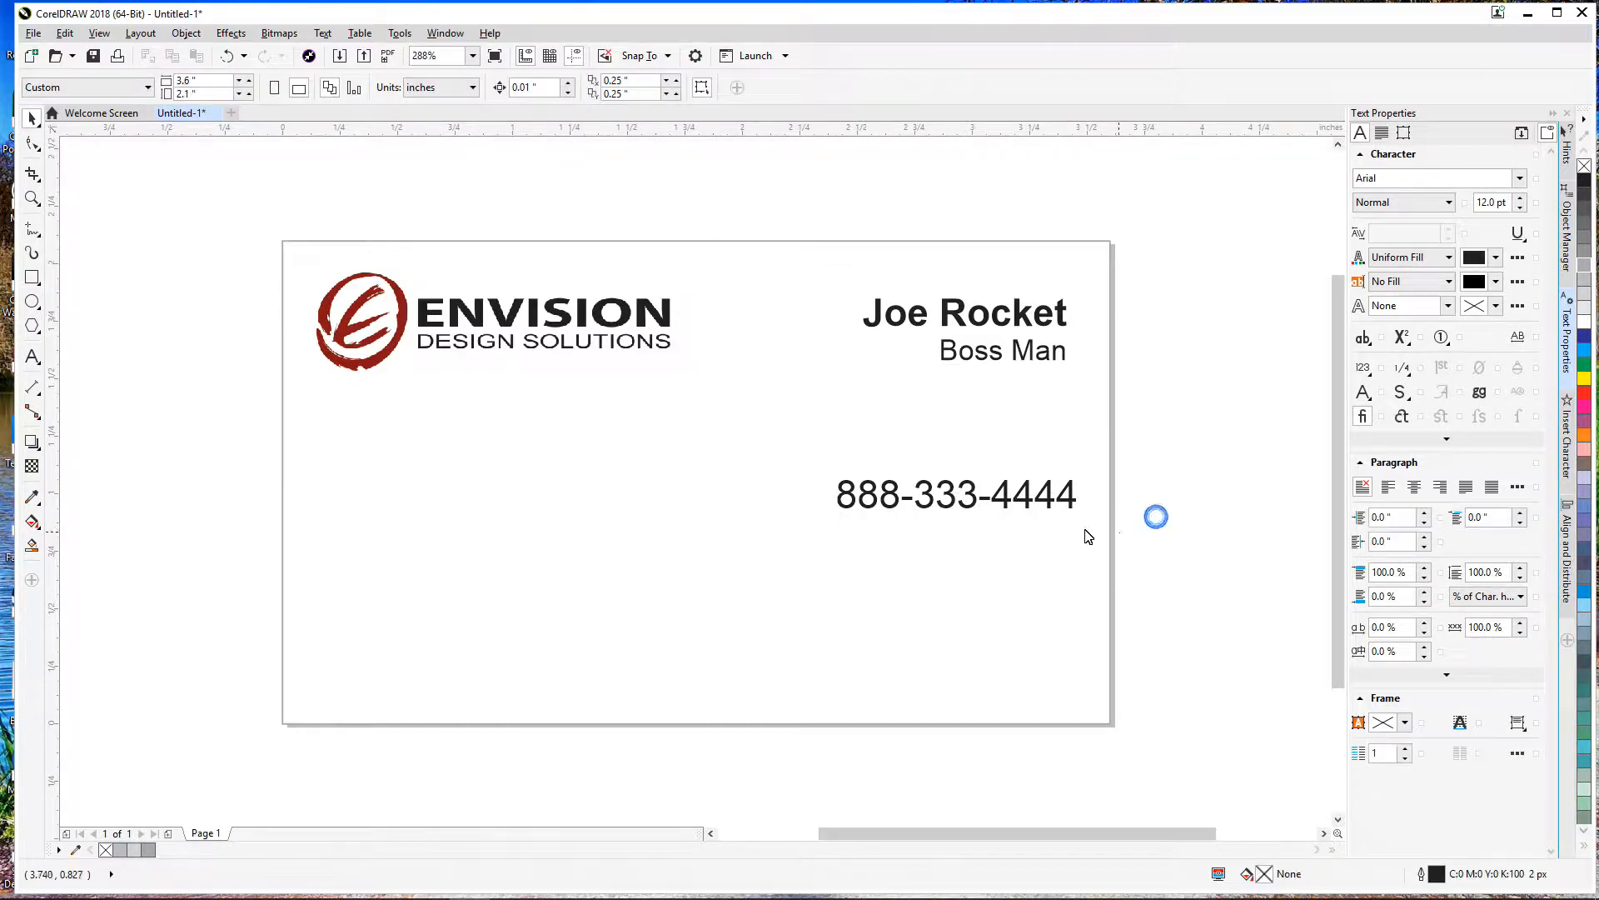
# Step: Set the phone number to 10 pt and move it up beneath the title
pyautogui.click(1052, 510)
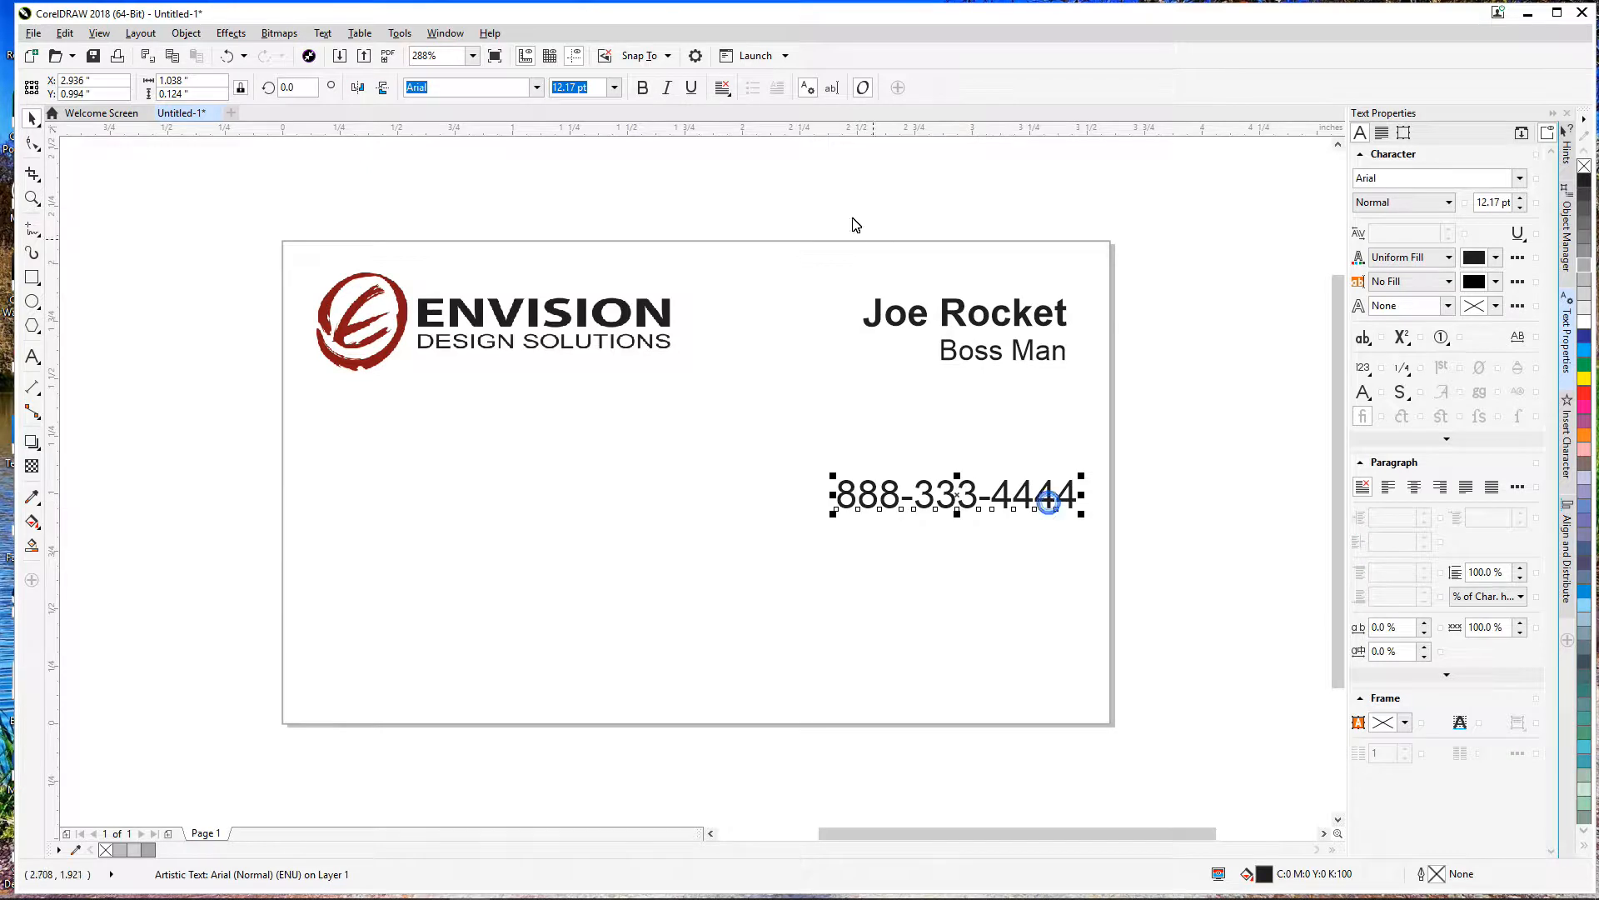
pyautogui.click(592, 88)
pyautogui.write('10')
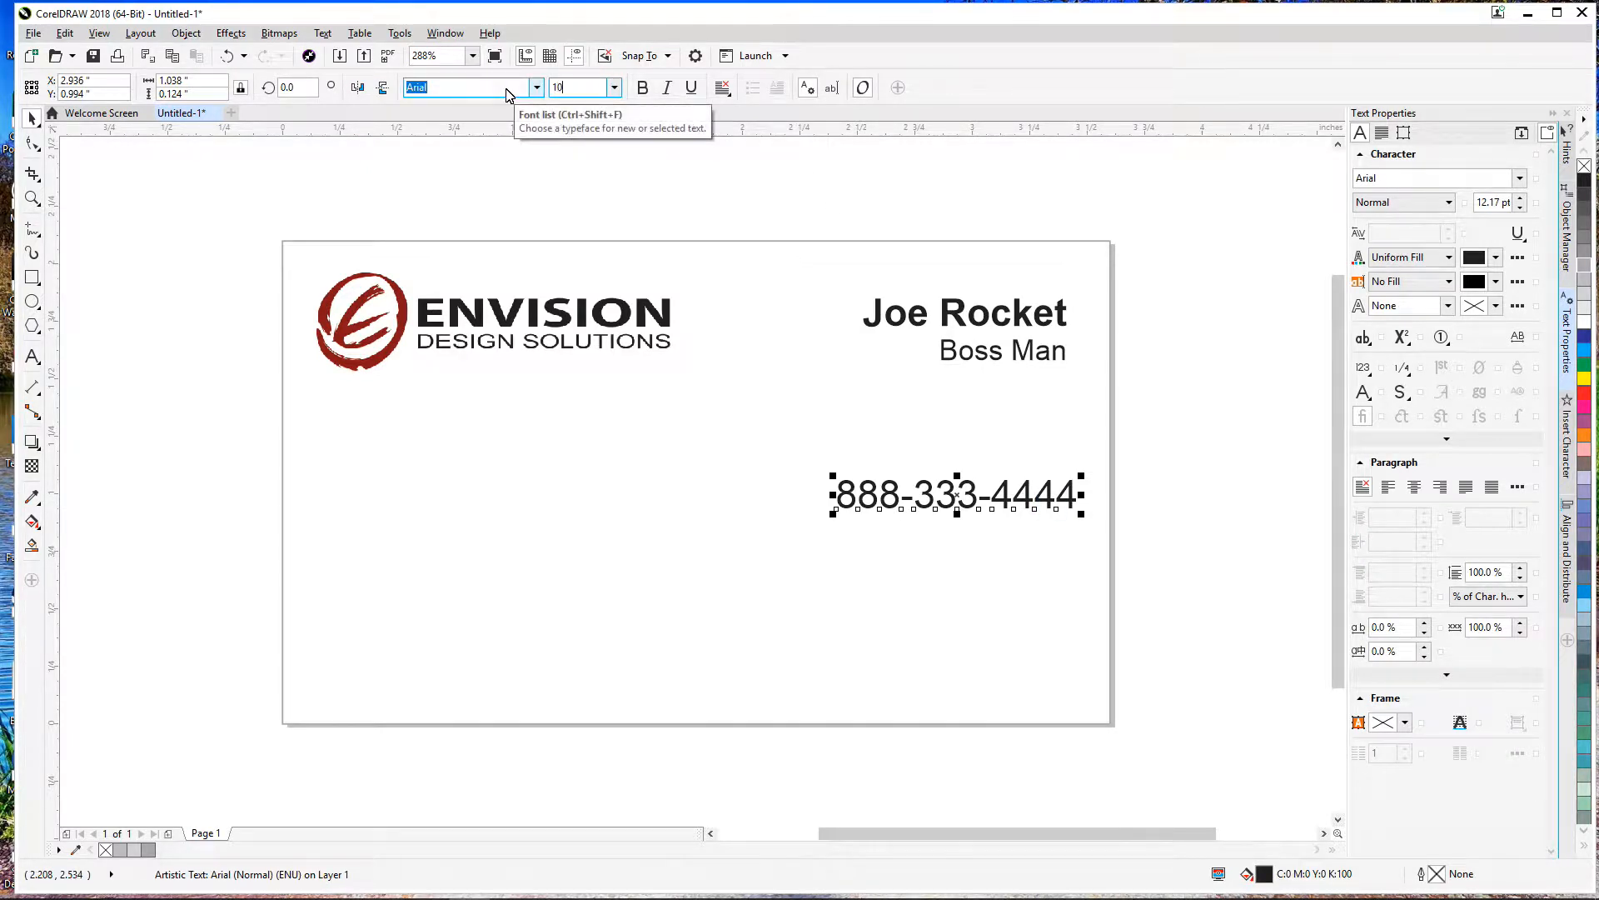
pyautogui.press('Return')
pyautogui.moveTo(933, 497); pyautogui.dragTo(960, 419)
# Step: Add a second phone number on a new line and nudge the block slightly lower
pyautogui.doubleClick(1002, 423)
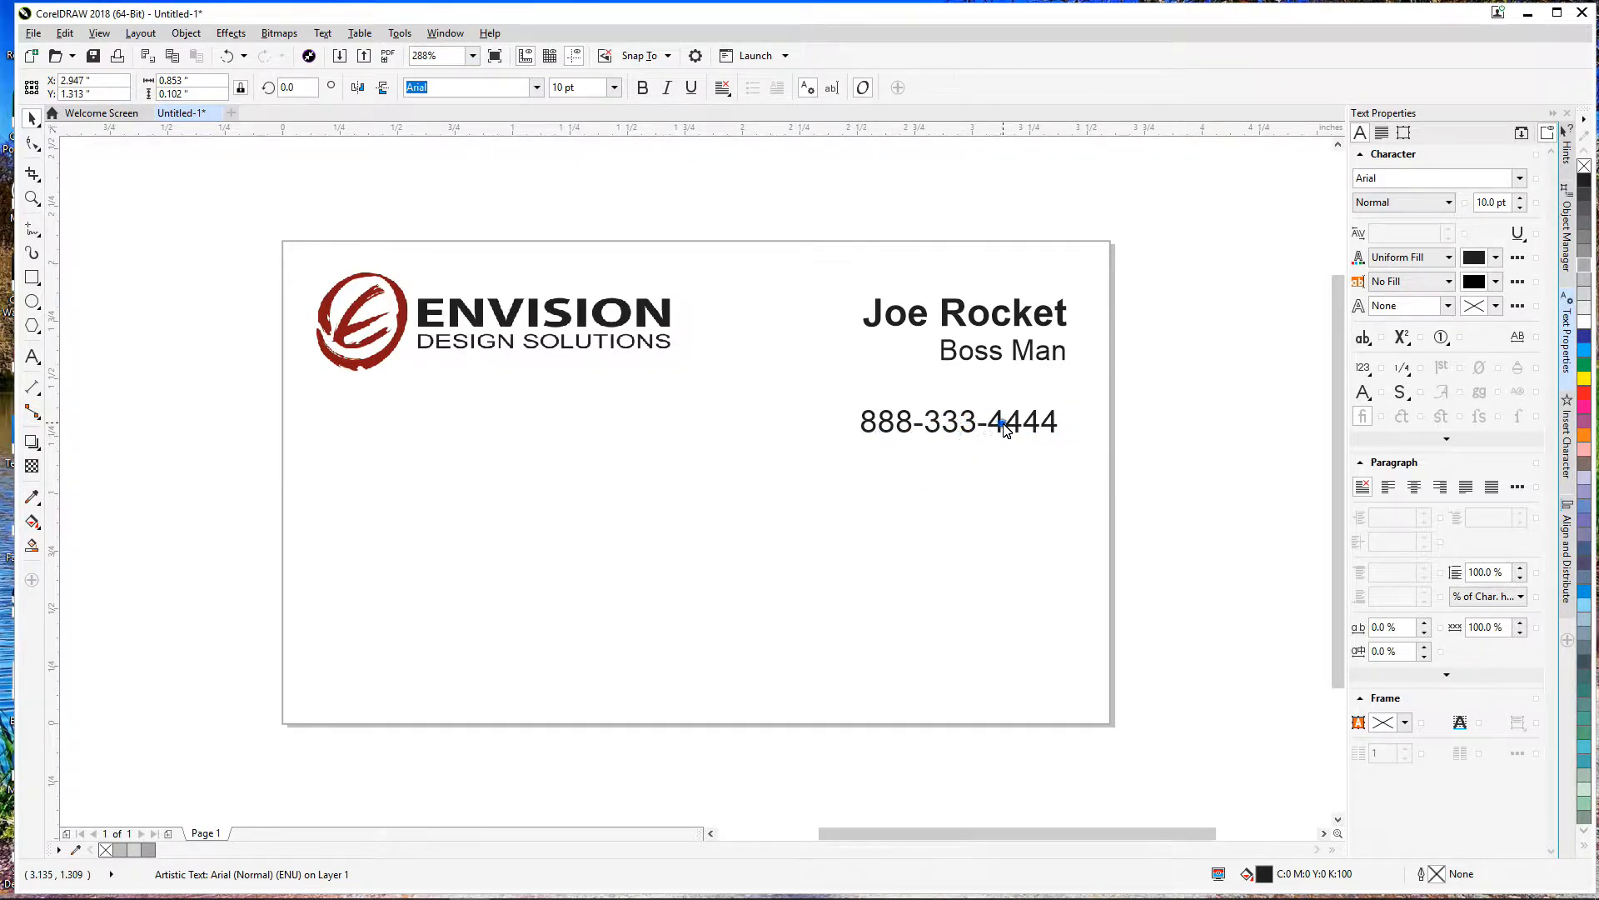
pyautogui.doubleClick(1026, 427)
pyautogui.press('End')
pyautogui.press('Return')
pyautogui.write('222')
pyautogui.press('BackSpace')
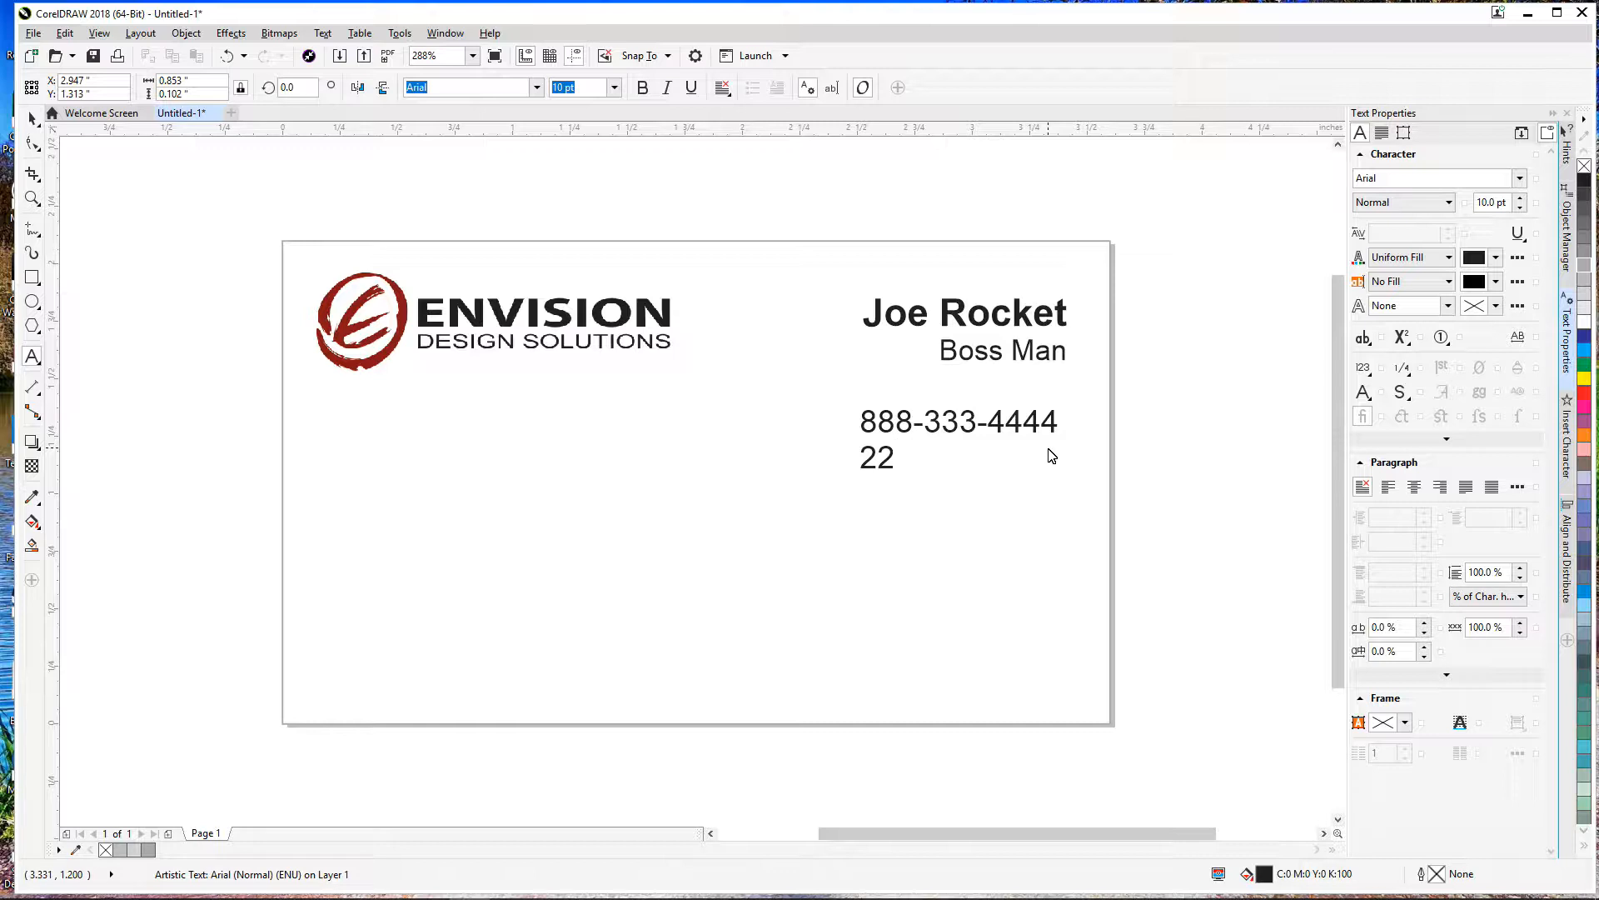
pyautogui.write('53-345-6789')
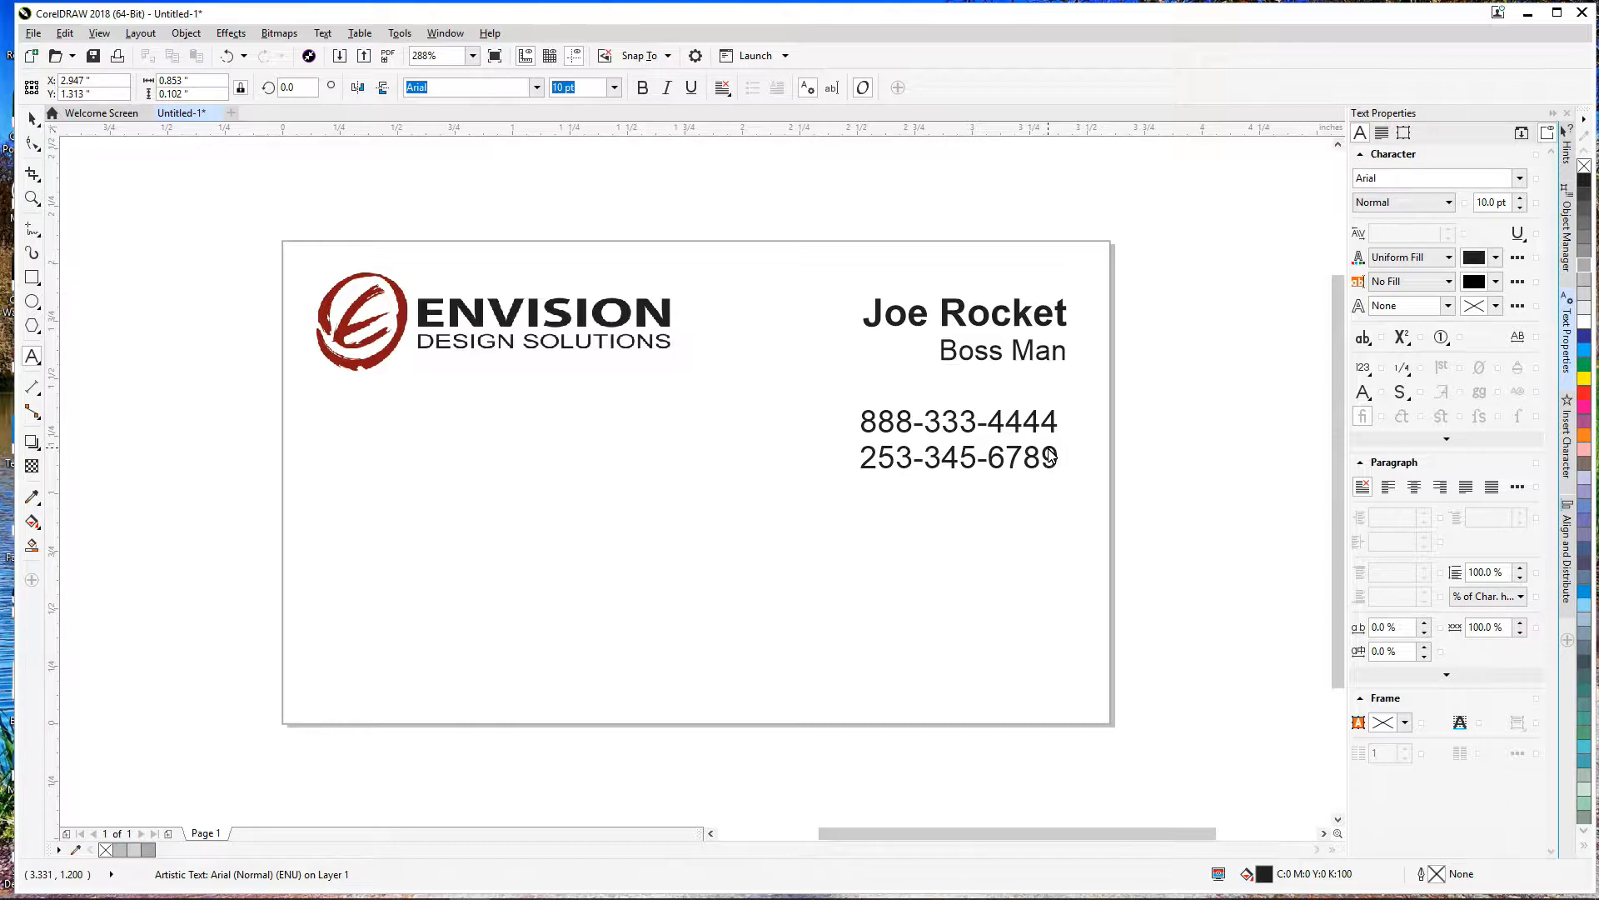
pyautogui.hotkey('ctrl', 'space')
pyautogui.moveTo(962, 452); pyautogui.dragTo(972, 459)
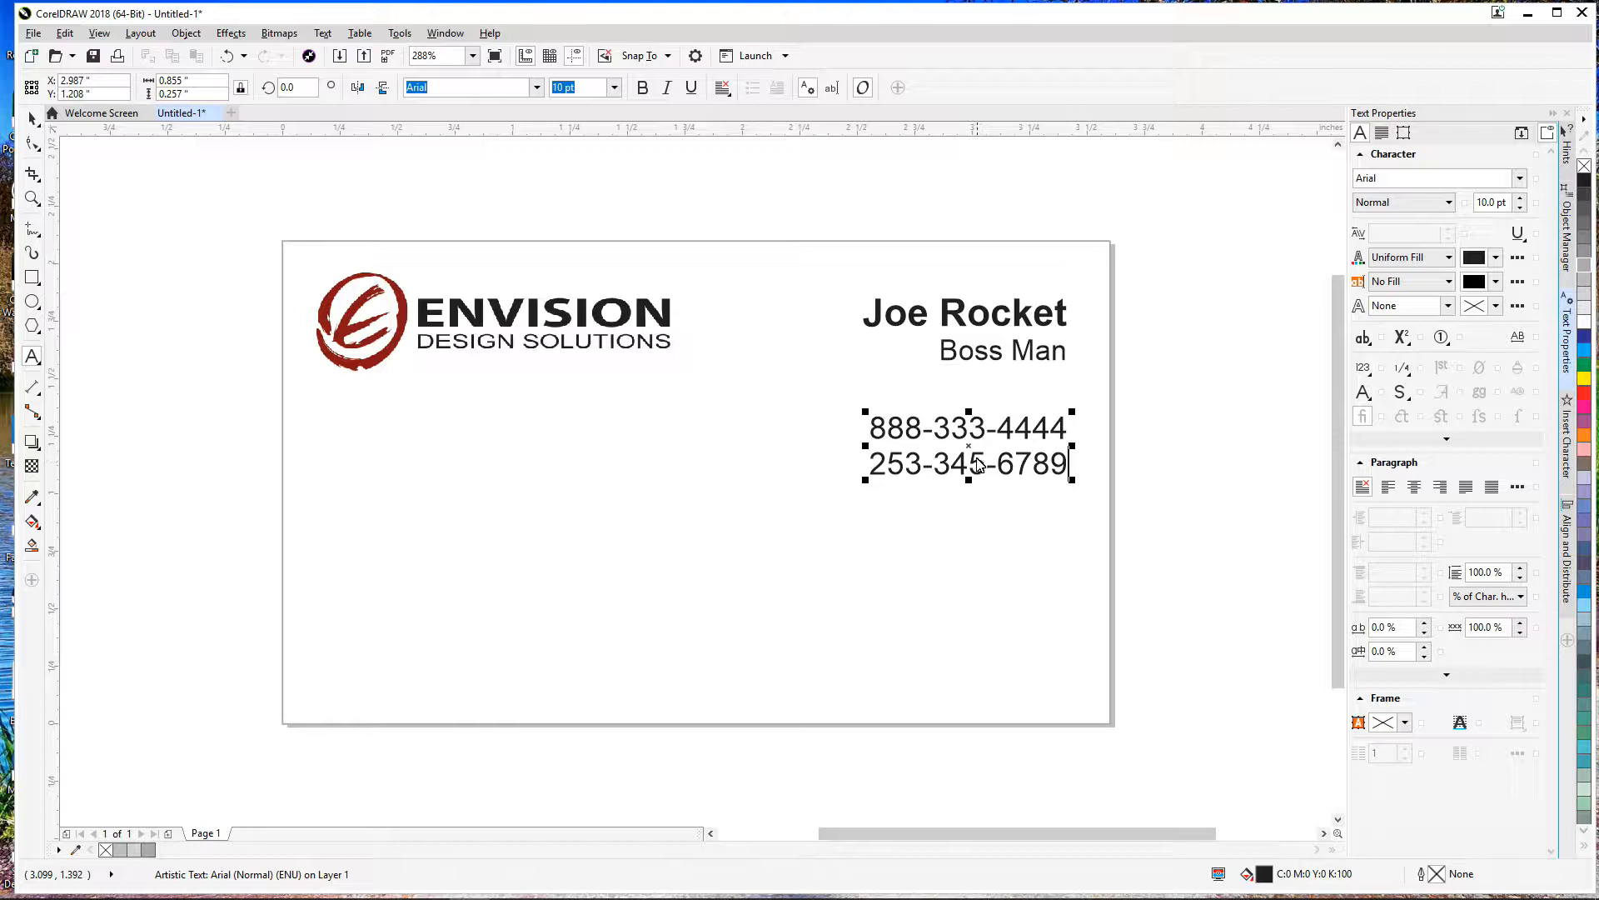
pyautogui.moveTo(968, 446); pyautogui.dragTo(969, 465)
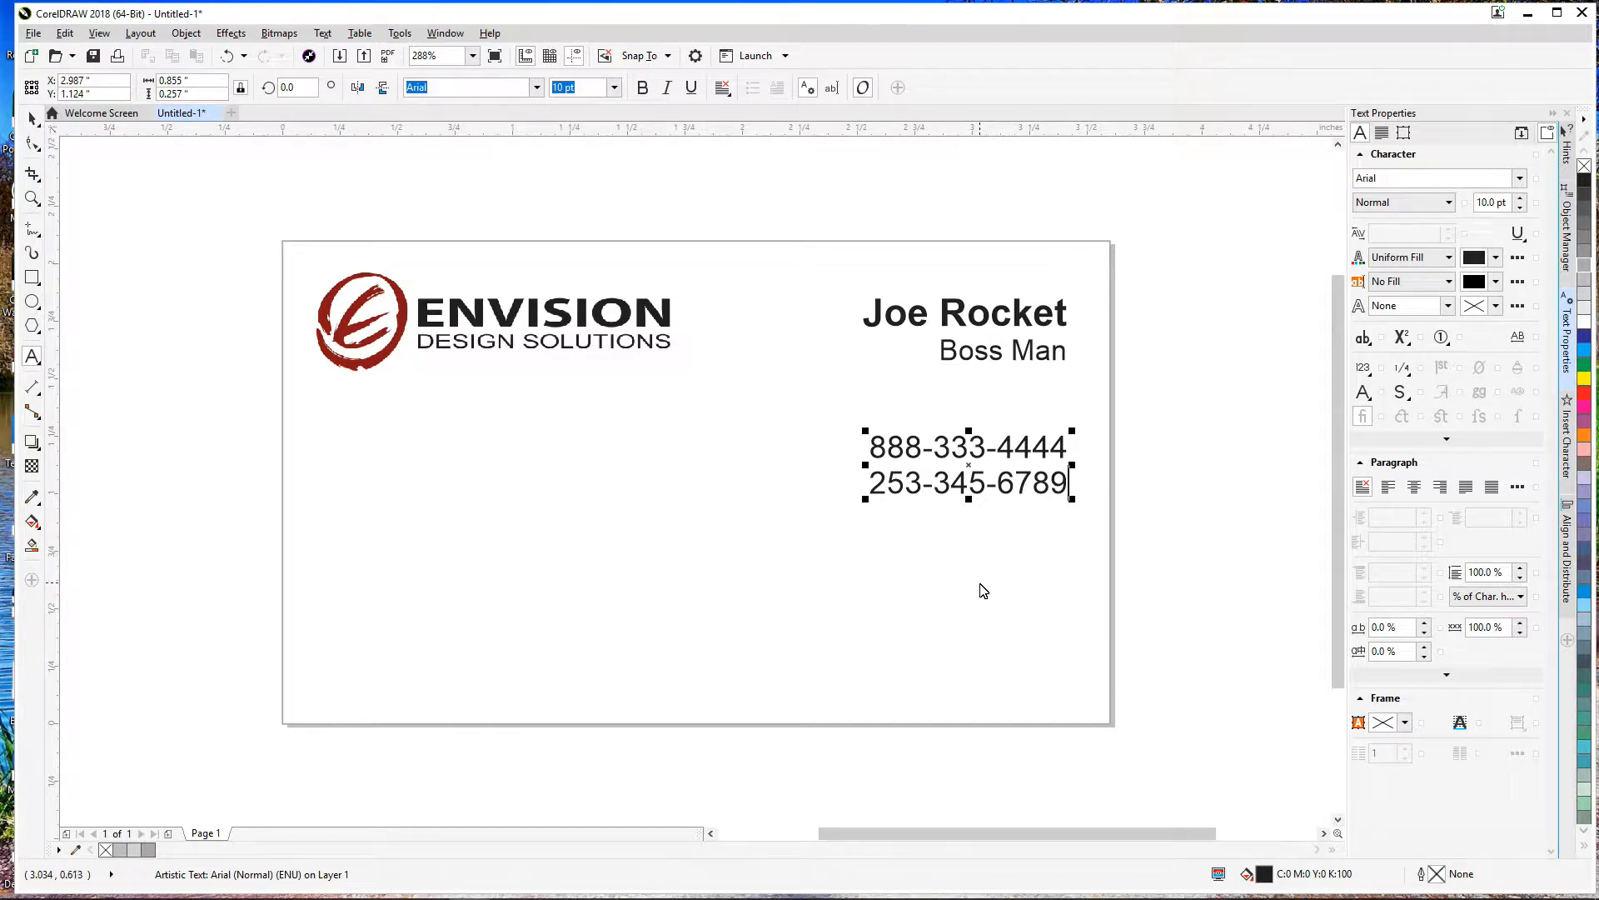
# Step: Reselect the phone block and shift it slightly up and left
pyautogui.click(32, 117)
pyautogui.moveTo(978, 455); pyautogui.dragTo(976, 450)
pyautogui.click(977, 449)
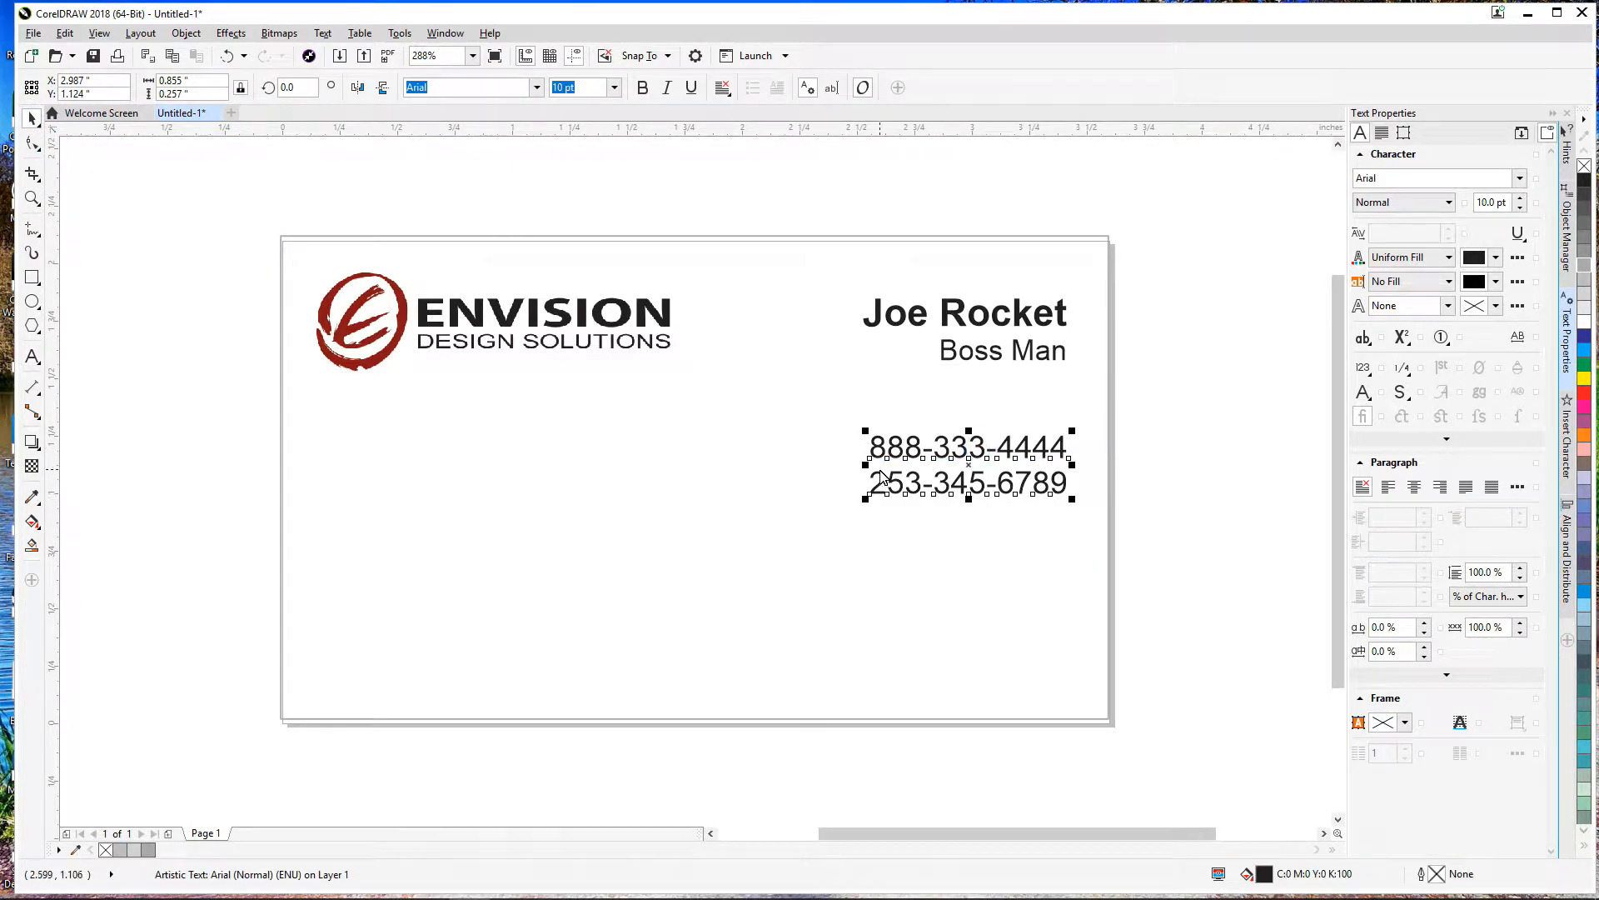
pyautogui.click(1070, 555)
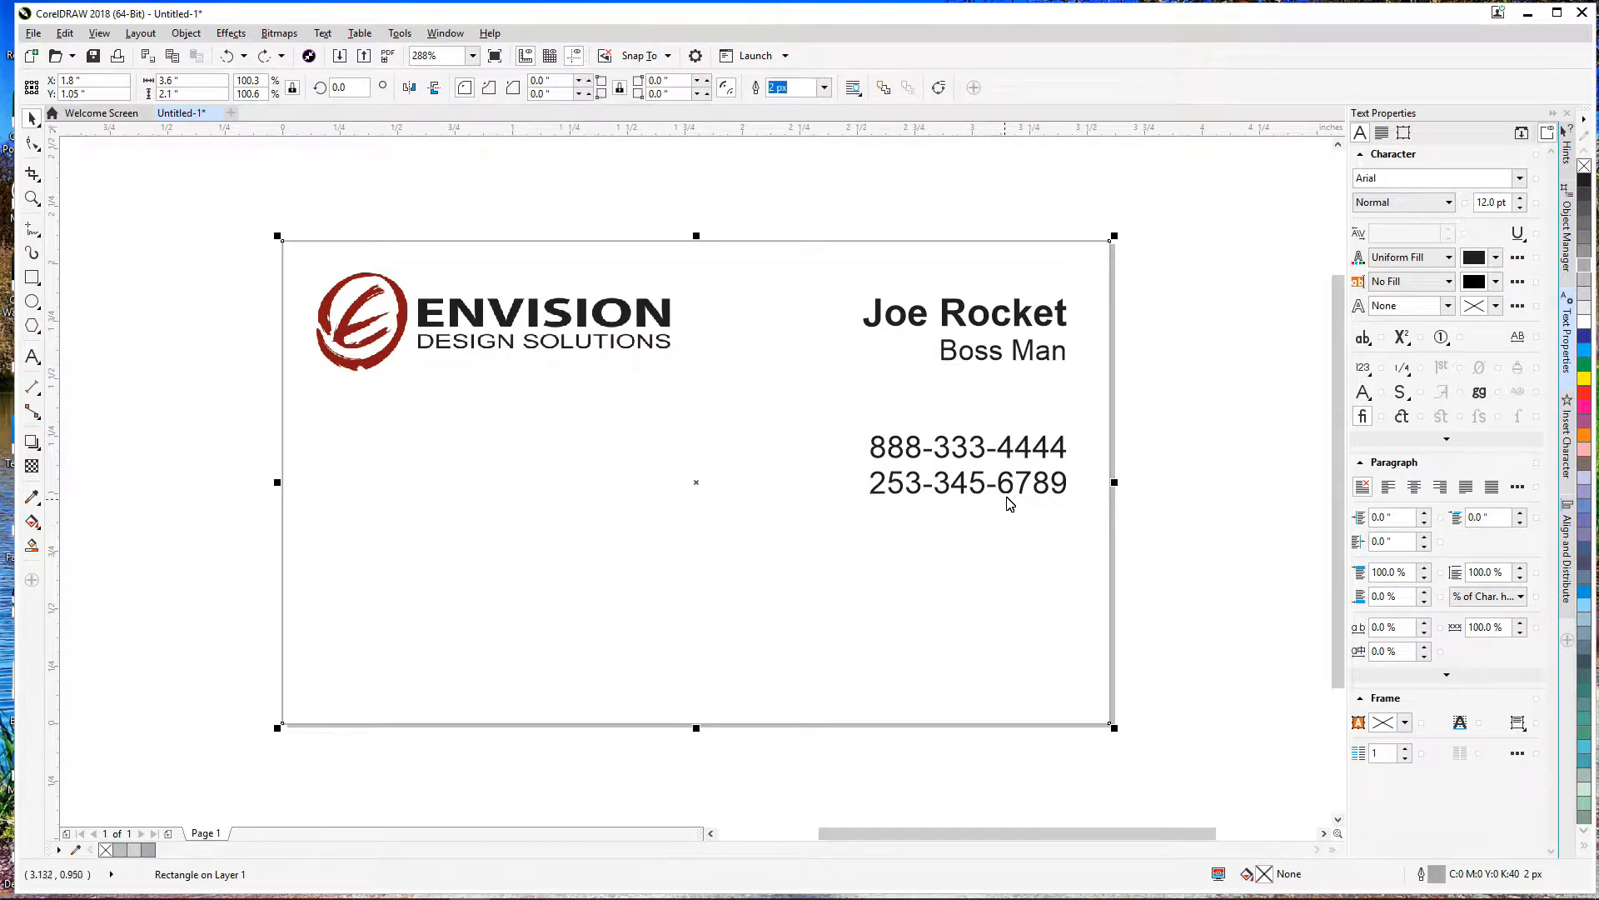
pyautogui.press('F8')
pyautogui.click(868, 447)
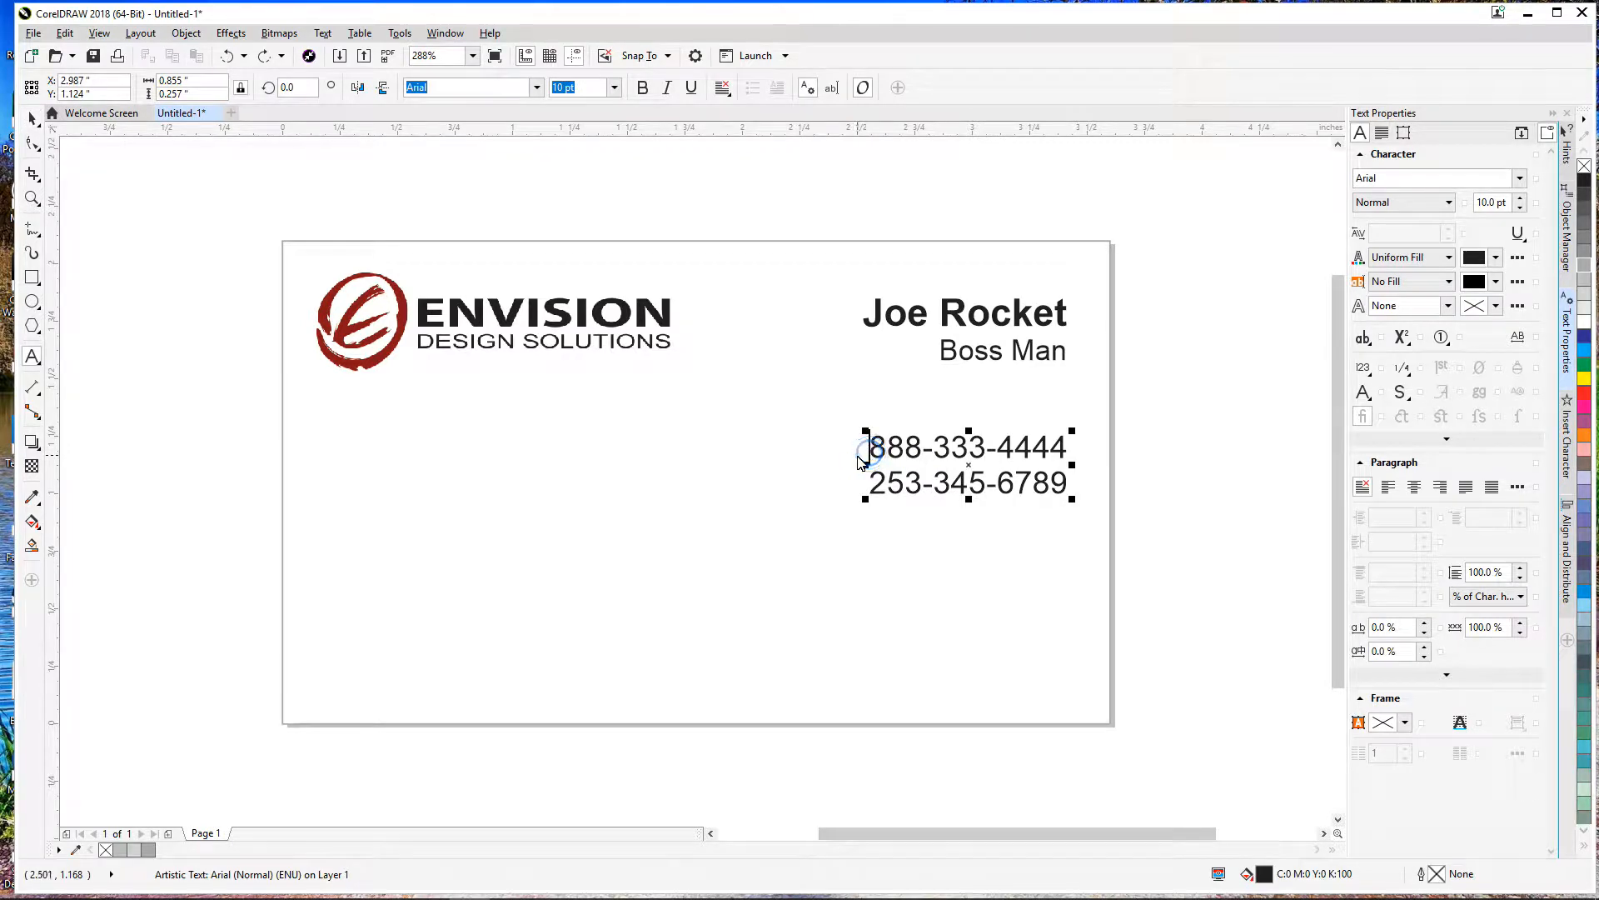
pyautogui.click(33, 119)
pyautogui.moveTo(1028, 452)
pyautogui.mouseDown()
pyautogui.moveTo(1023, 421)
pyautogui.moveTo(1026, 439)
pyautogui.mouseUp()
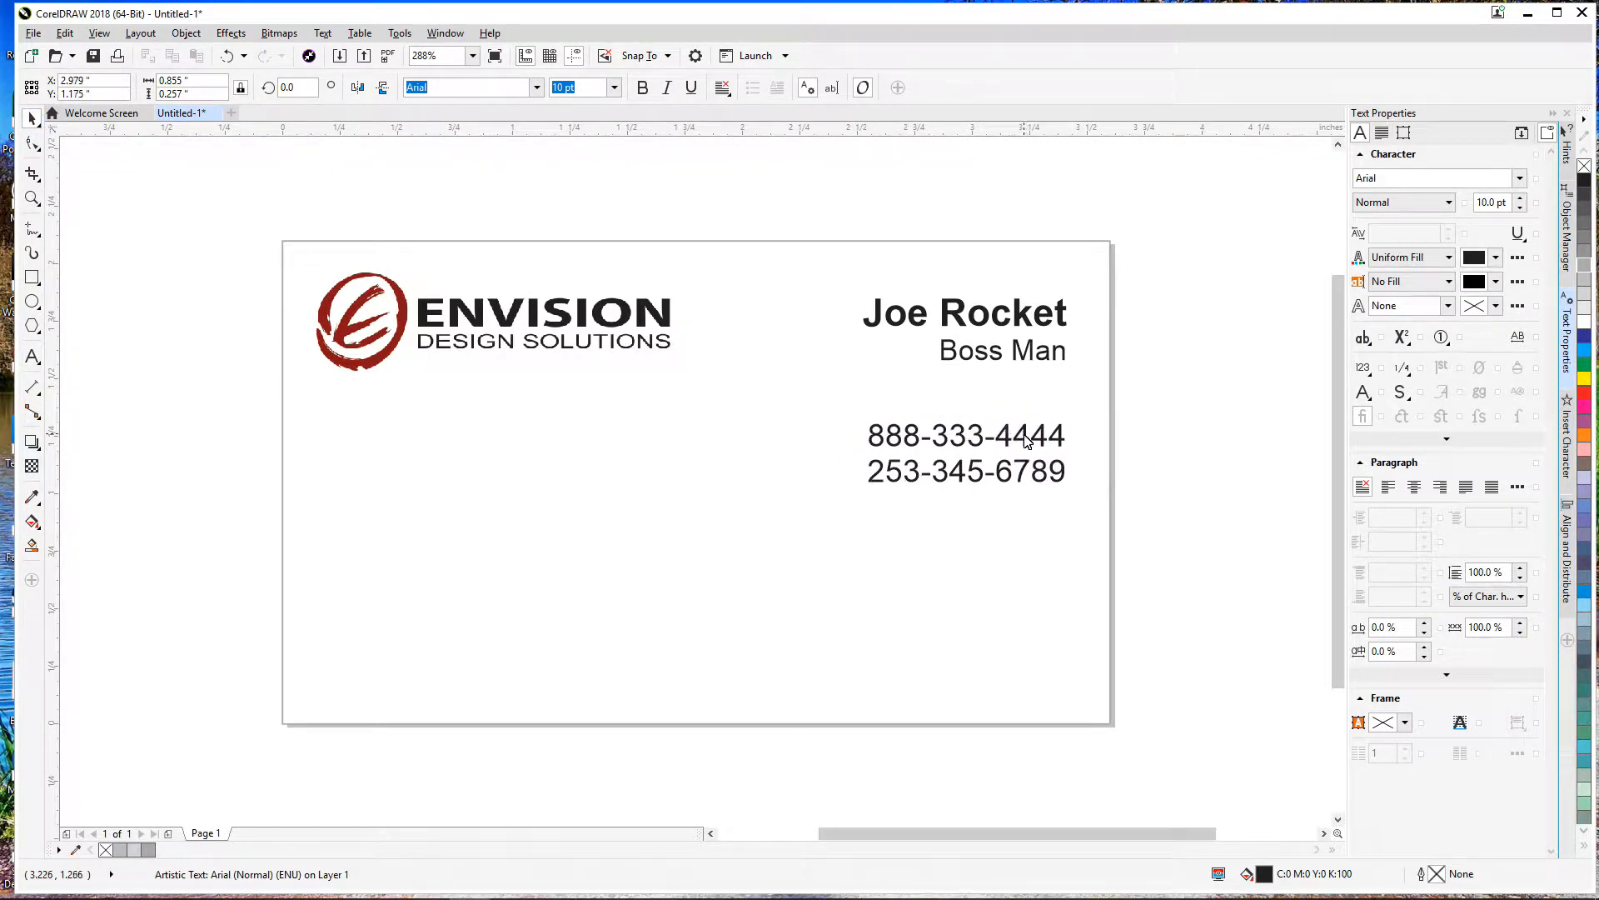
# Step: Prefix the first phone line with 'p.' and the second with 'c.'
pyautogui.doubleClick(909, 442)
pyautogui.write('p')
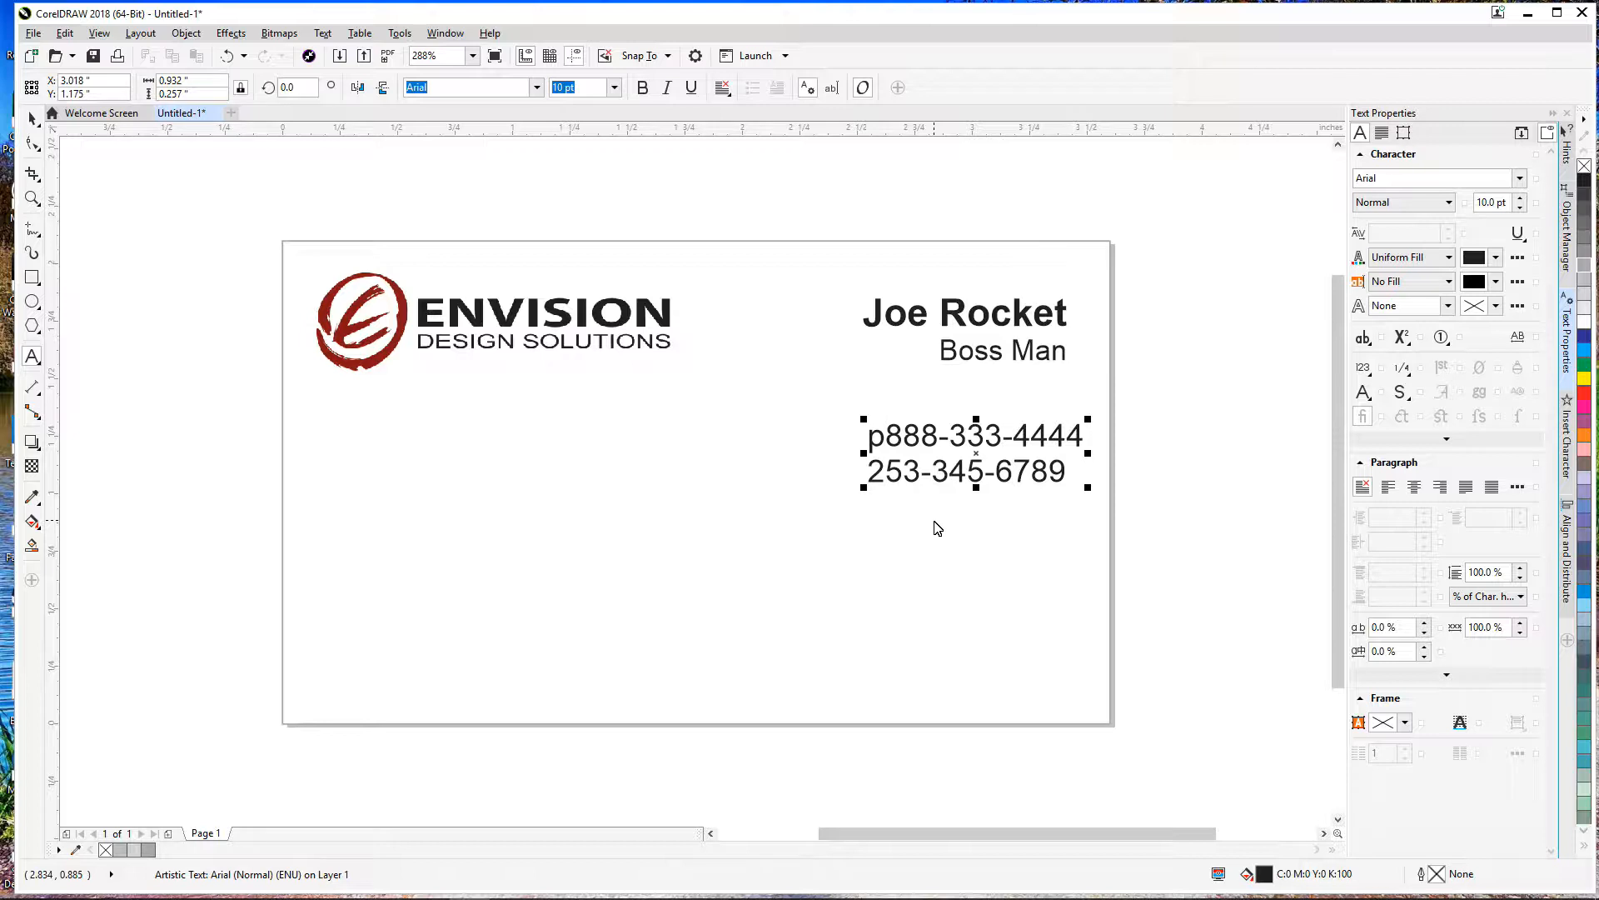
pyautogui.write('.')
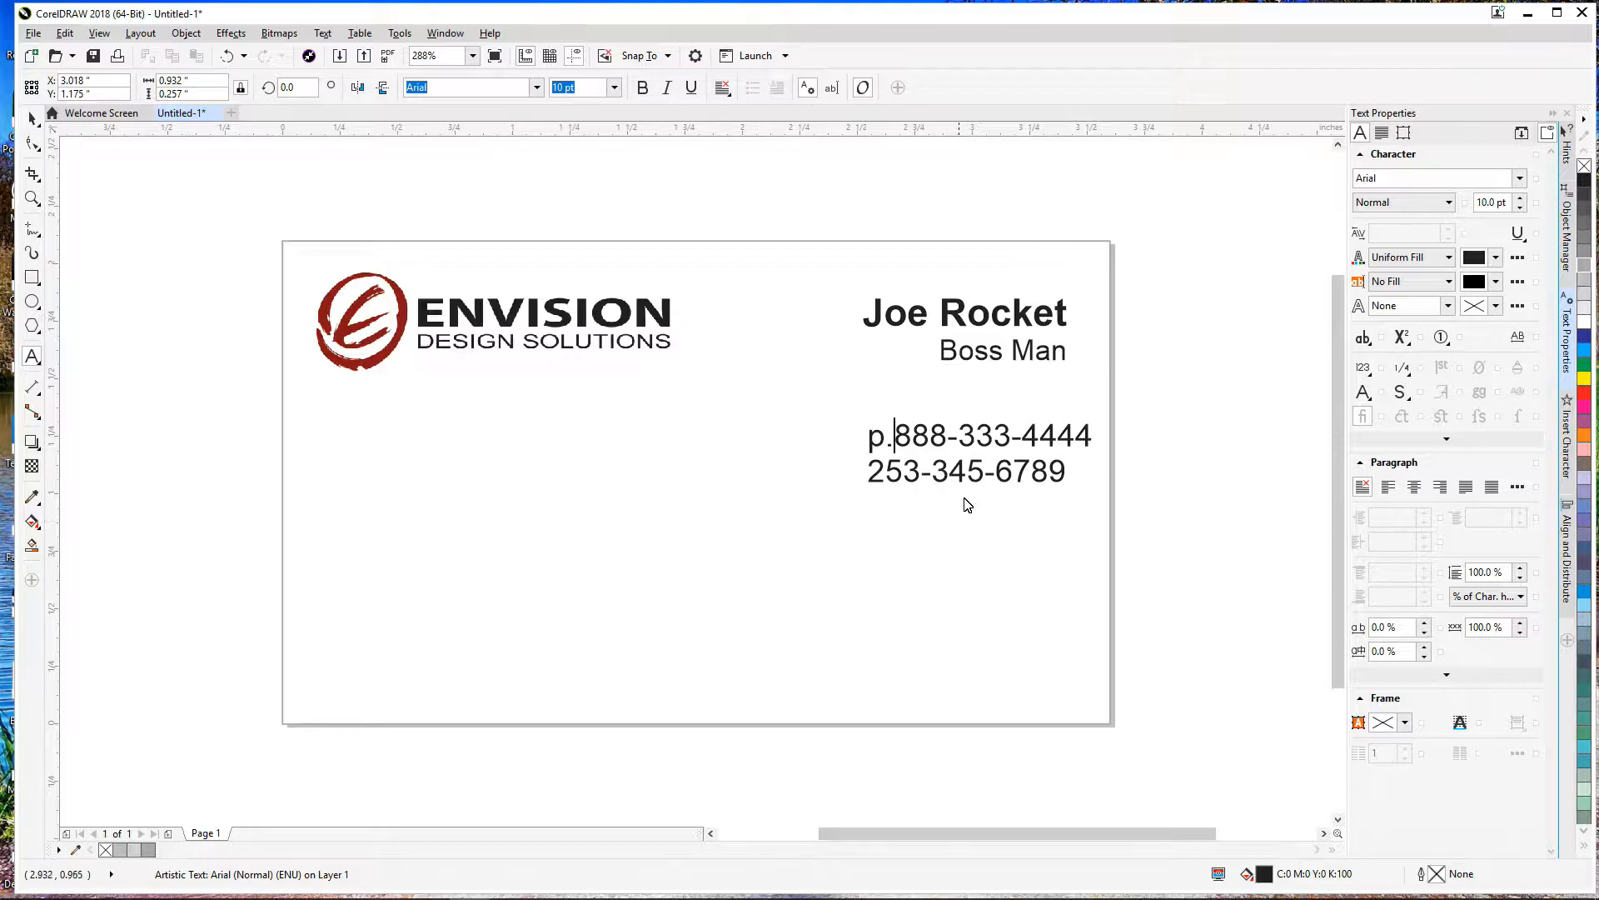
pyautogui.press('Down')
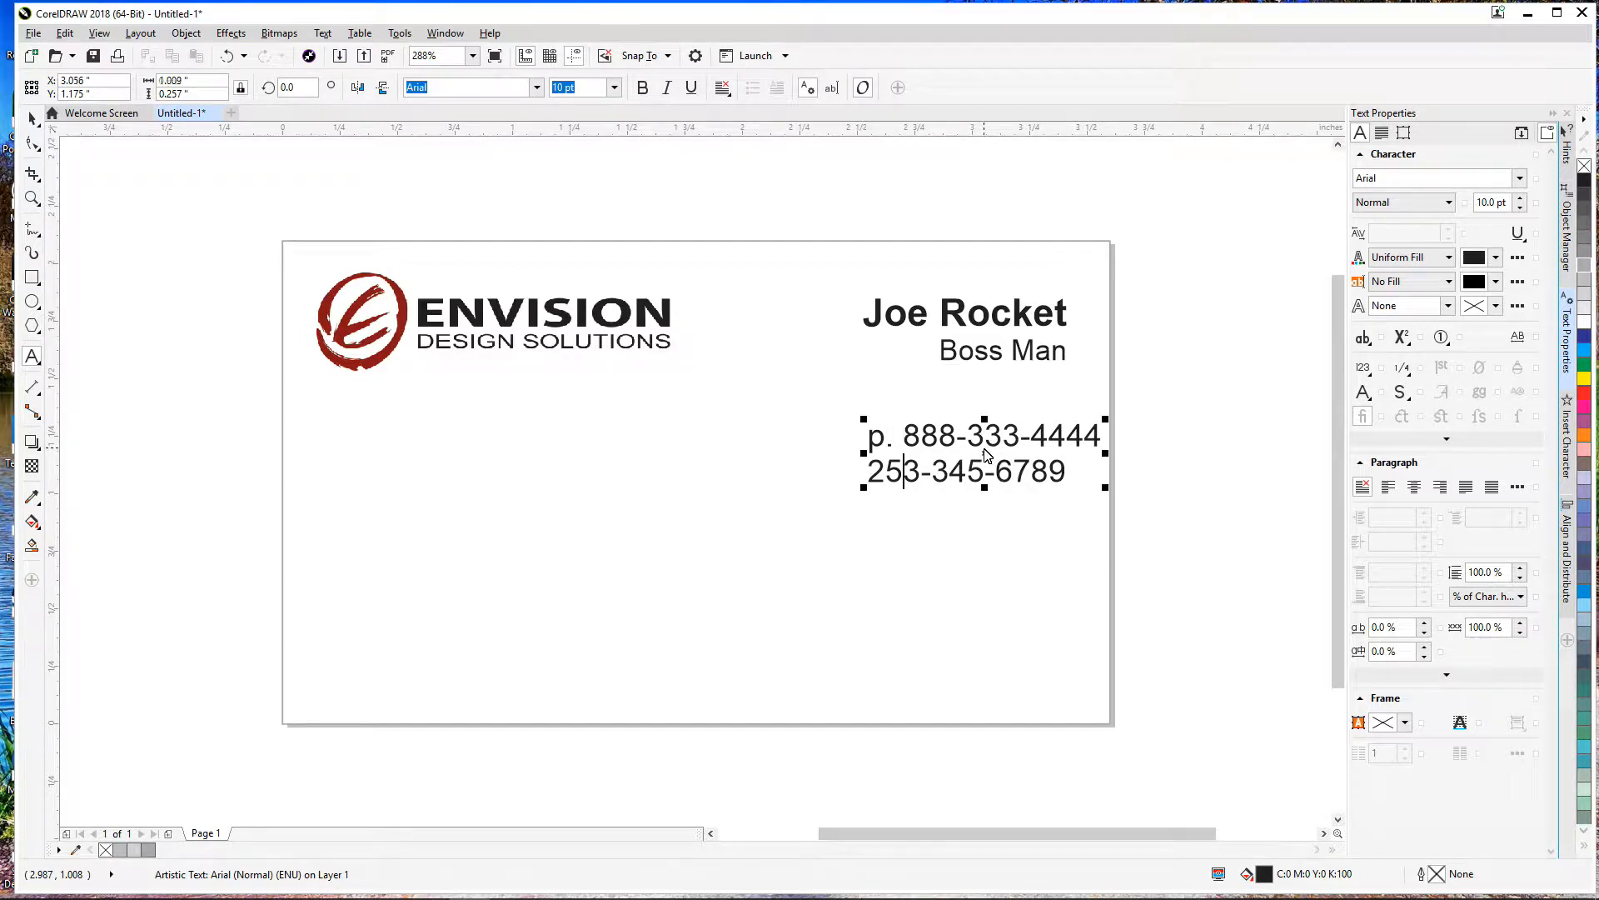
pyautogui.write('m.')
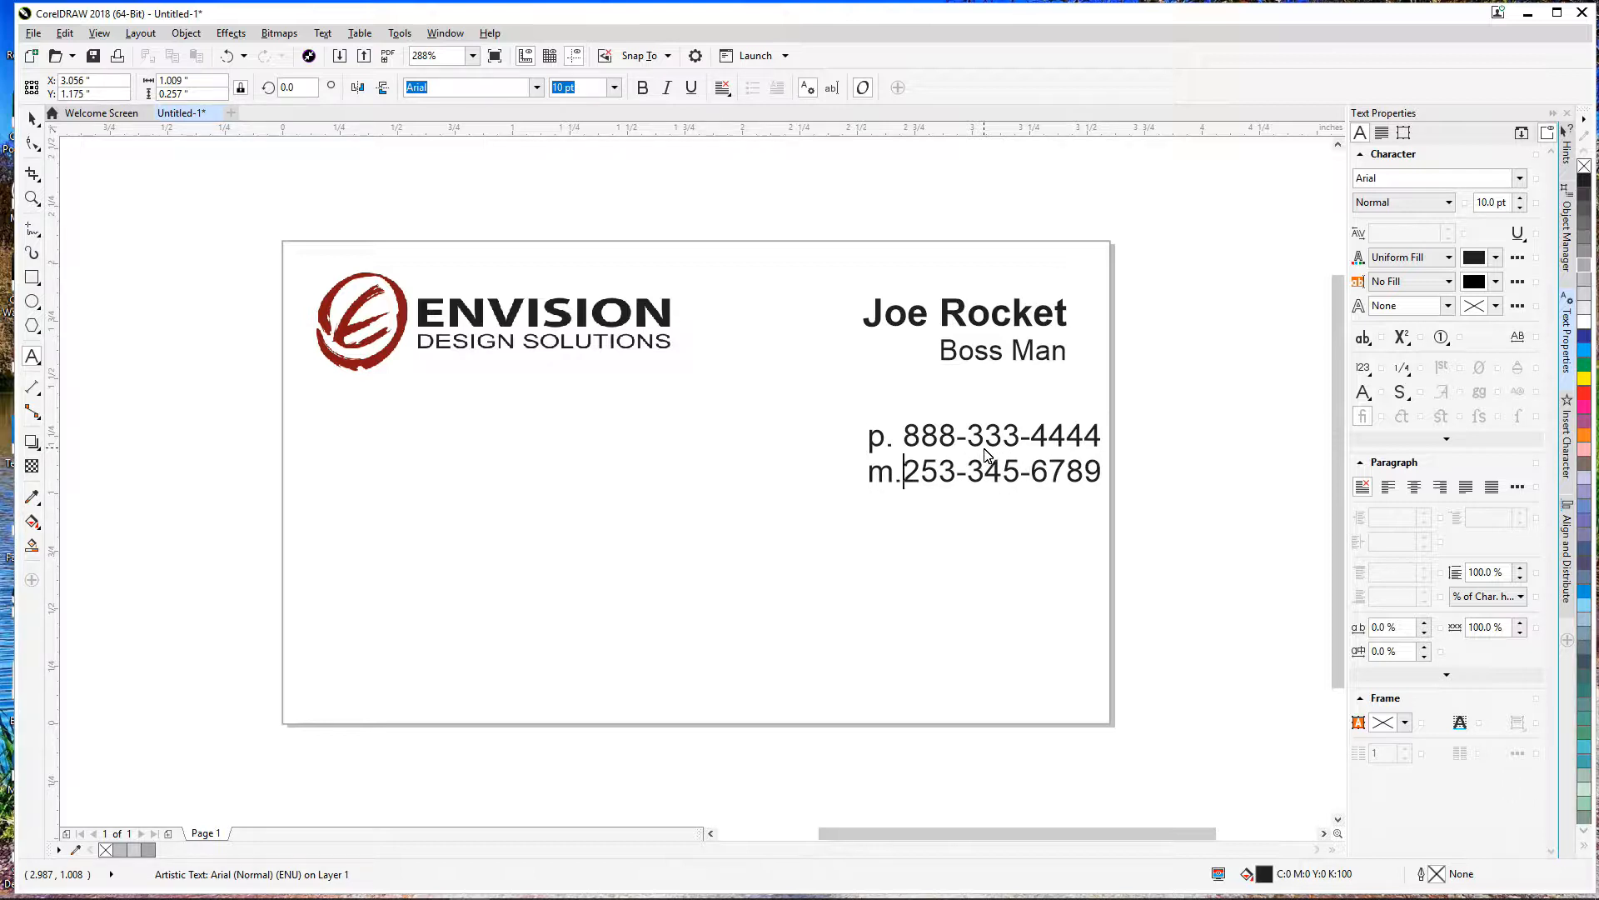
pyautogui.moveTo(986, 460); pyautogui.dragTo(952, 470)
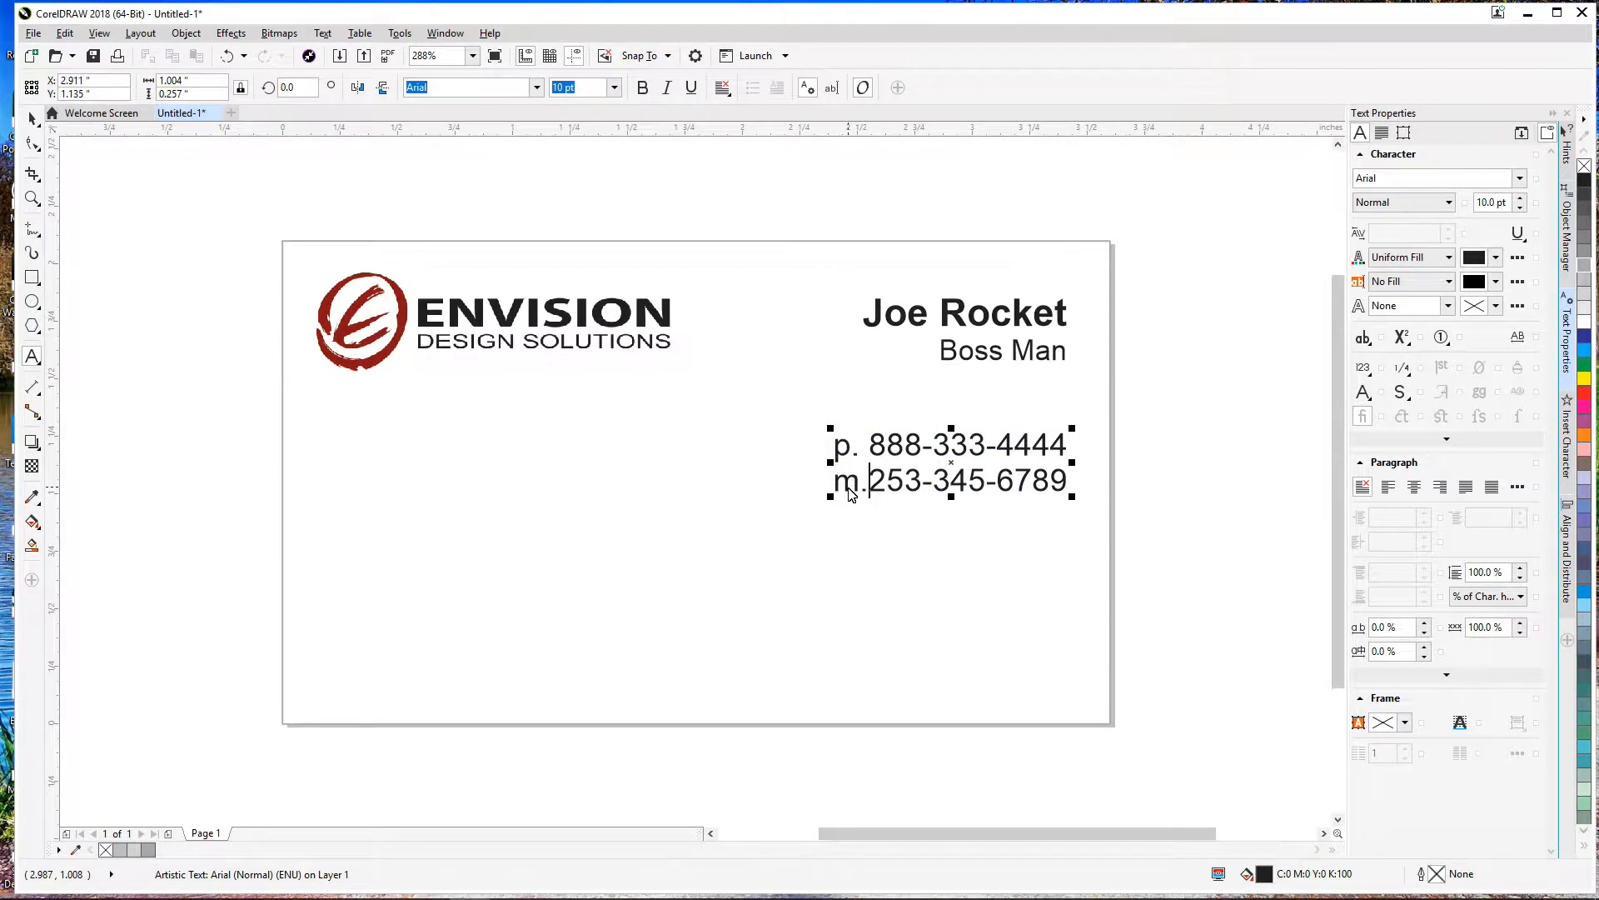
pyautogui.click(852, 450)
pyautogui.click(846, 485)
pyautogui.press('Delete')
pyautogui.write('c')
pyautogui.press('Right')
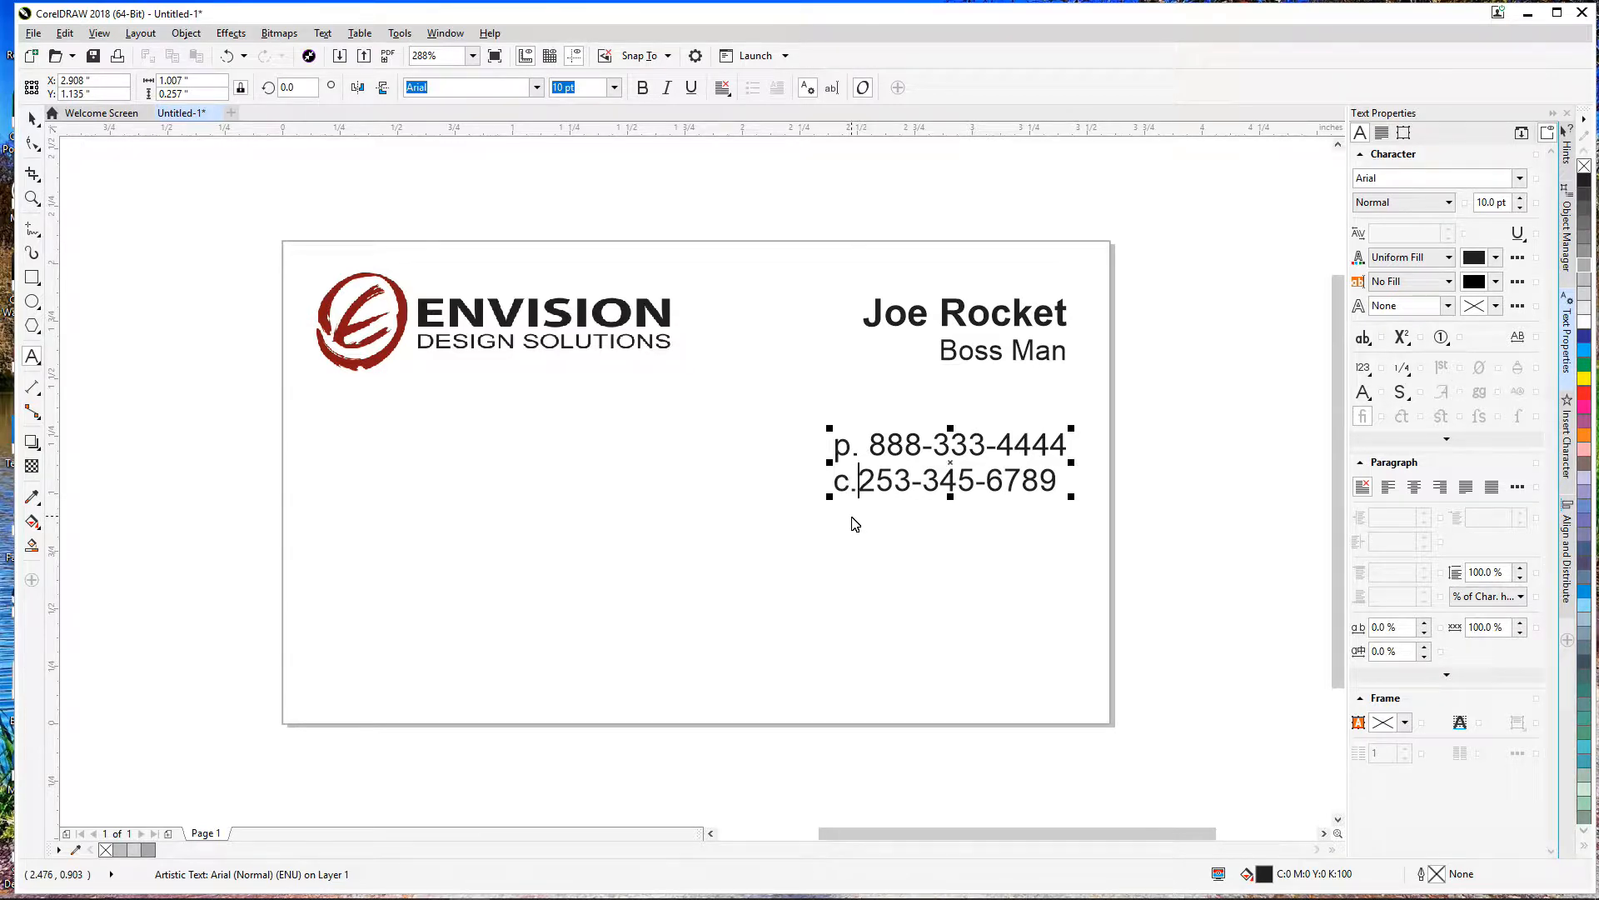
pyautogui.click(31, 120)
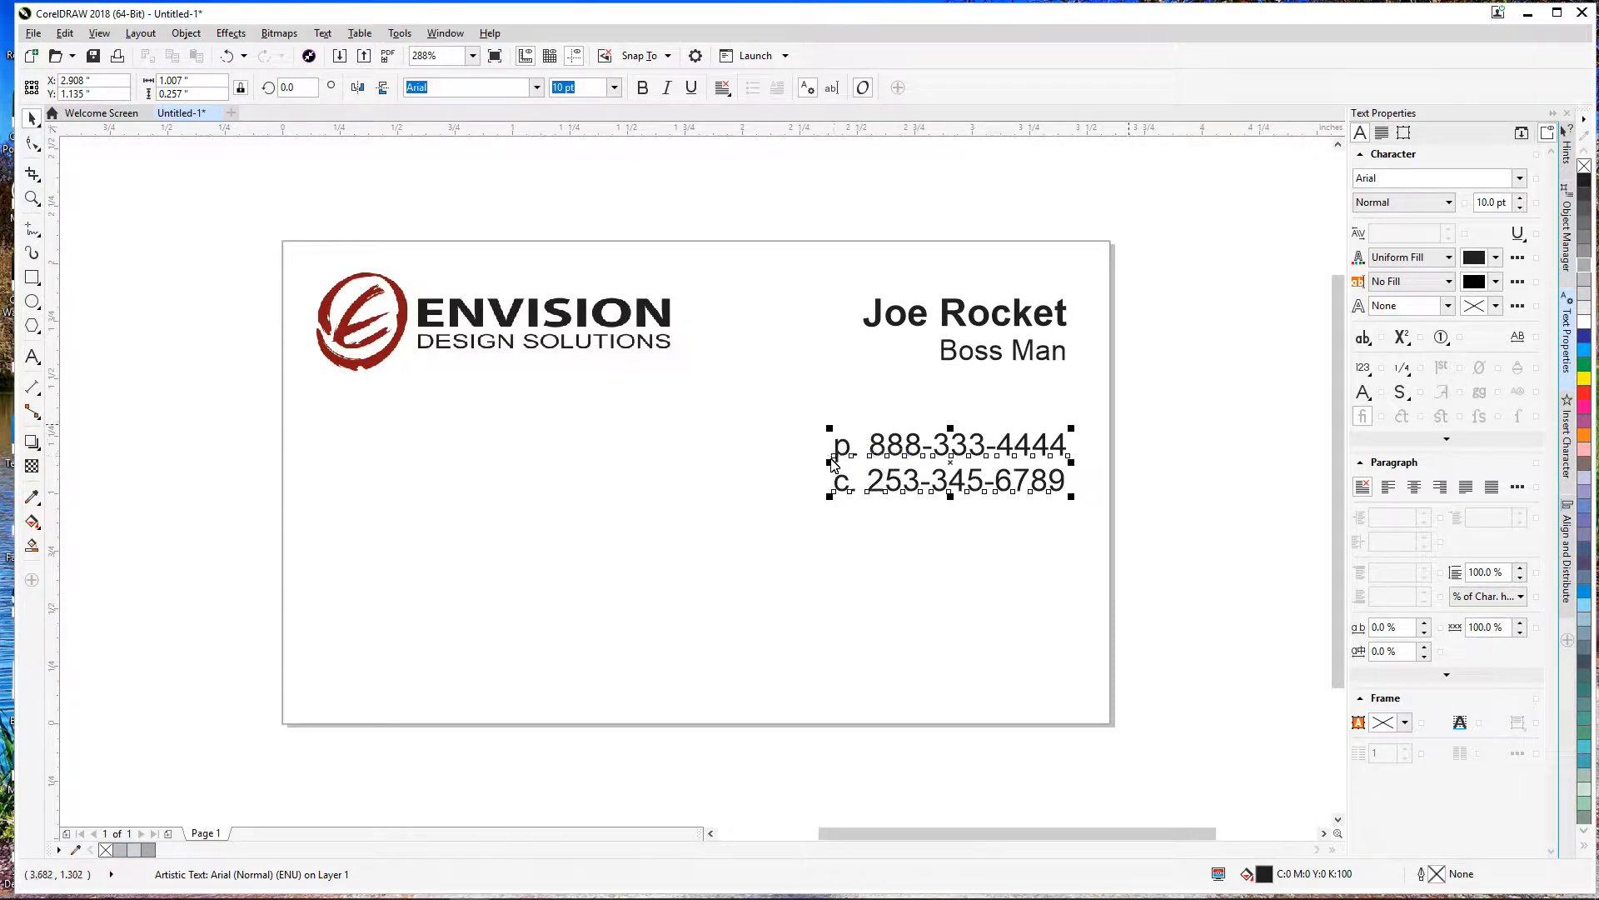
# Step: Set the phone lines to Right alignment, then Force Justify
pyautogui.click(722, 88)
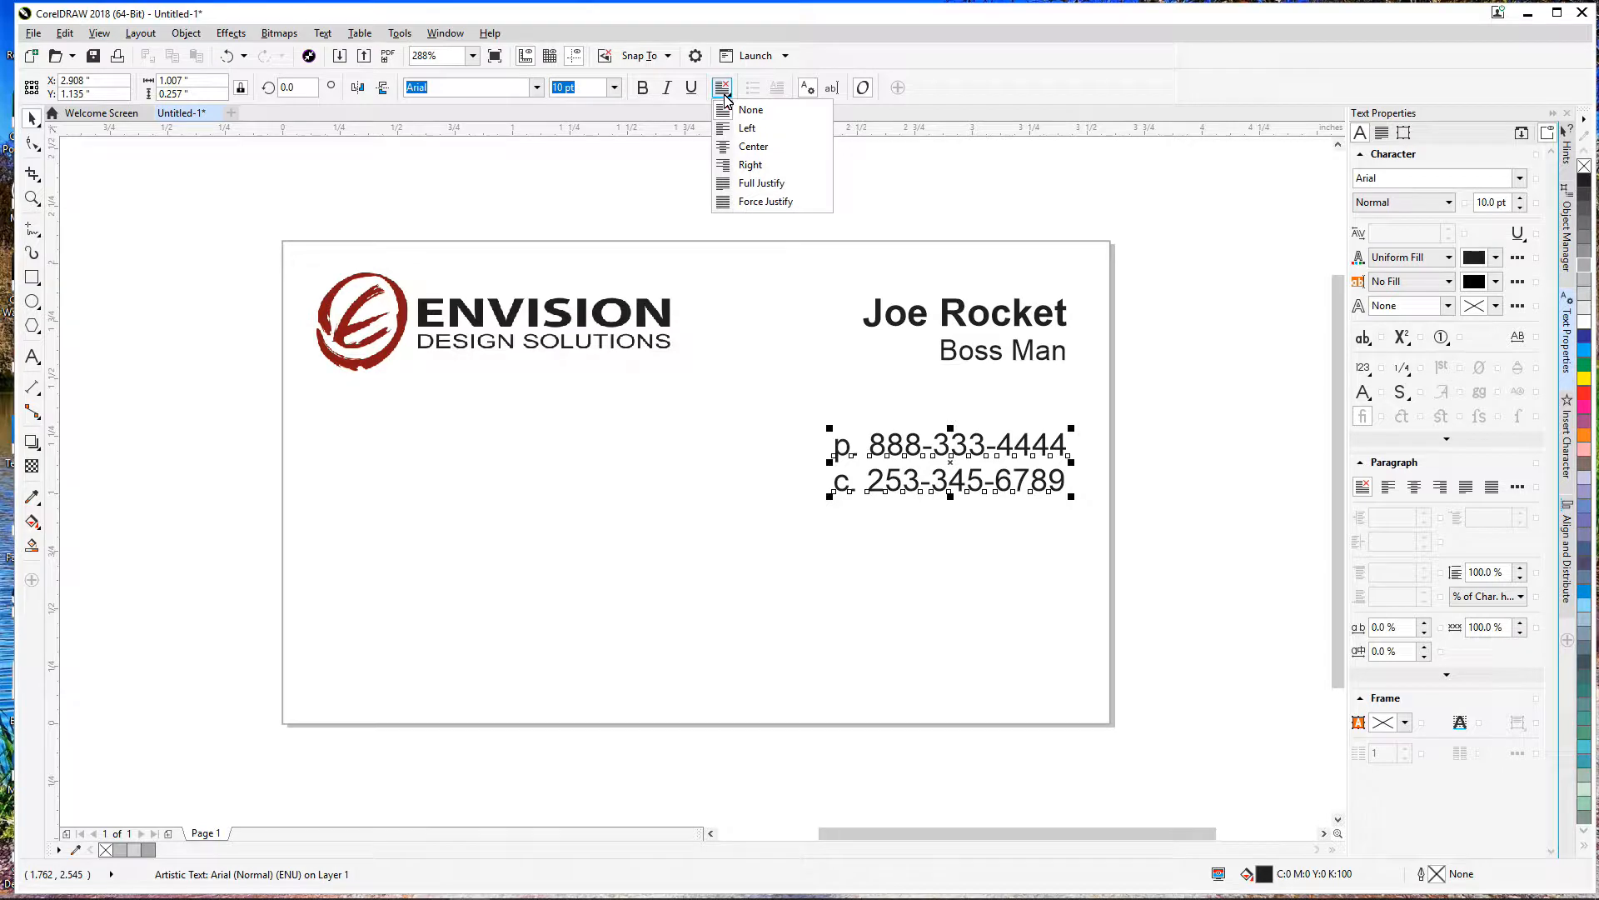
pyautogui.click(736, 165)
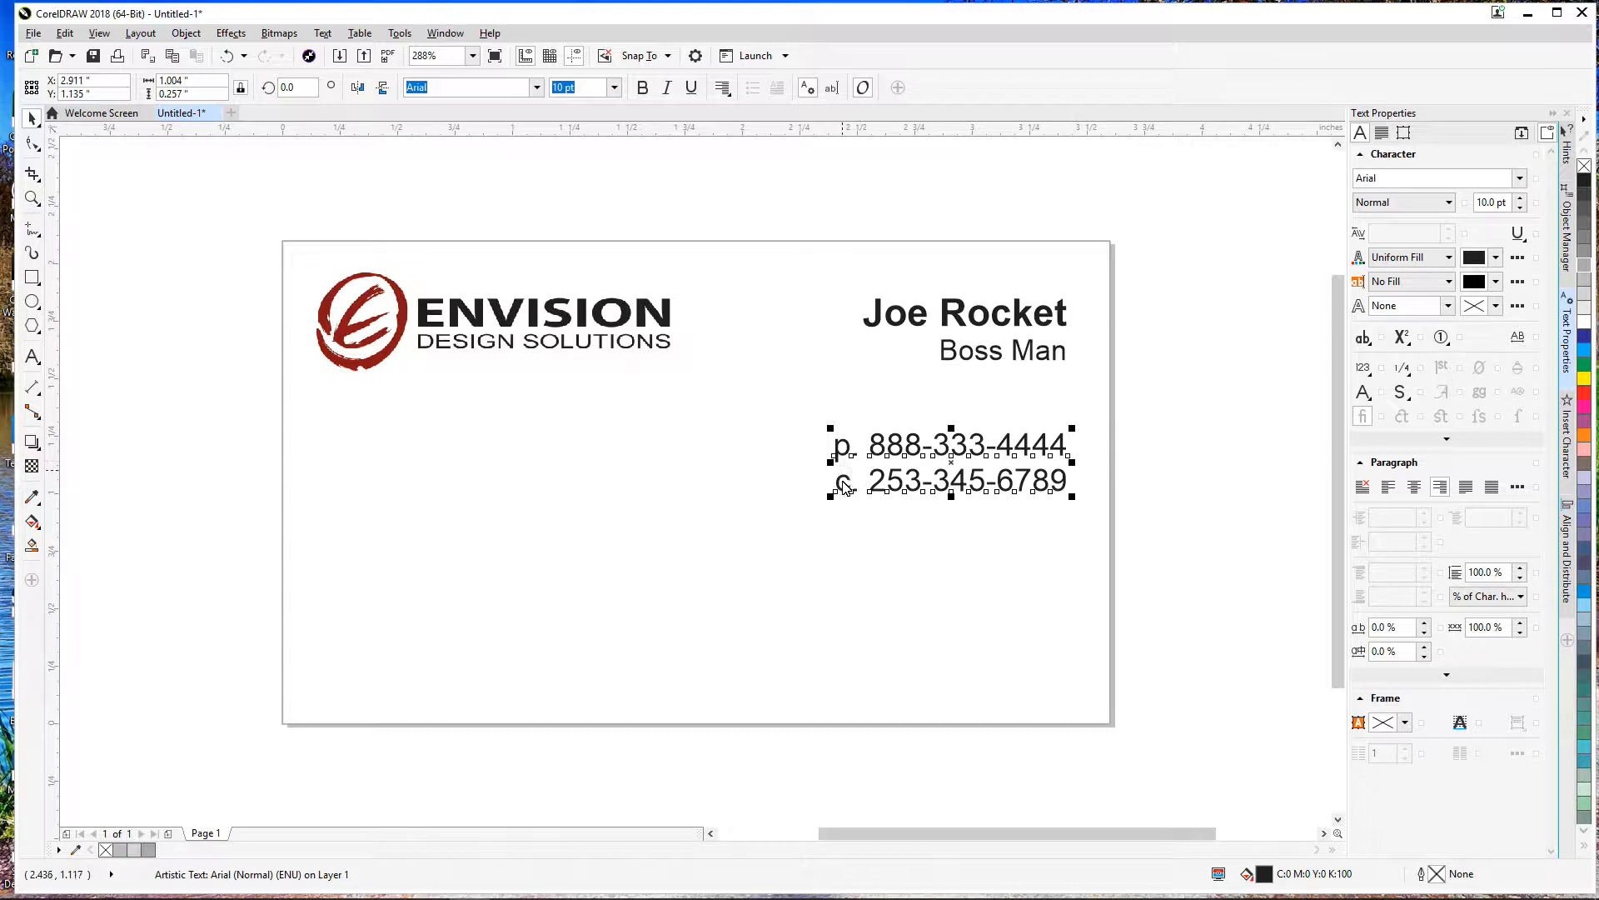
pyautogui.click(722, 88)
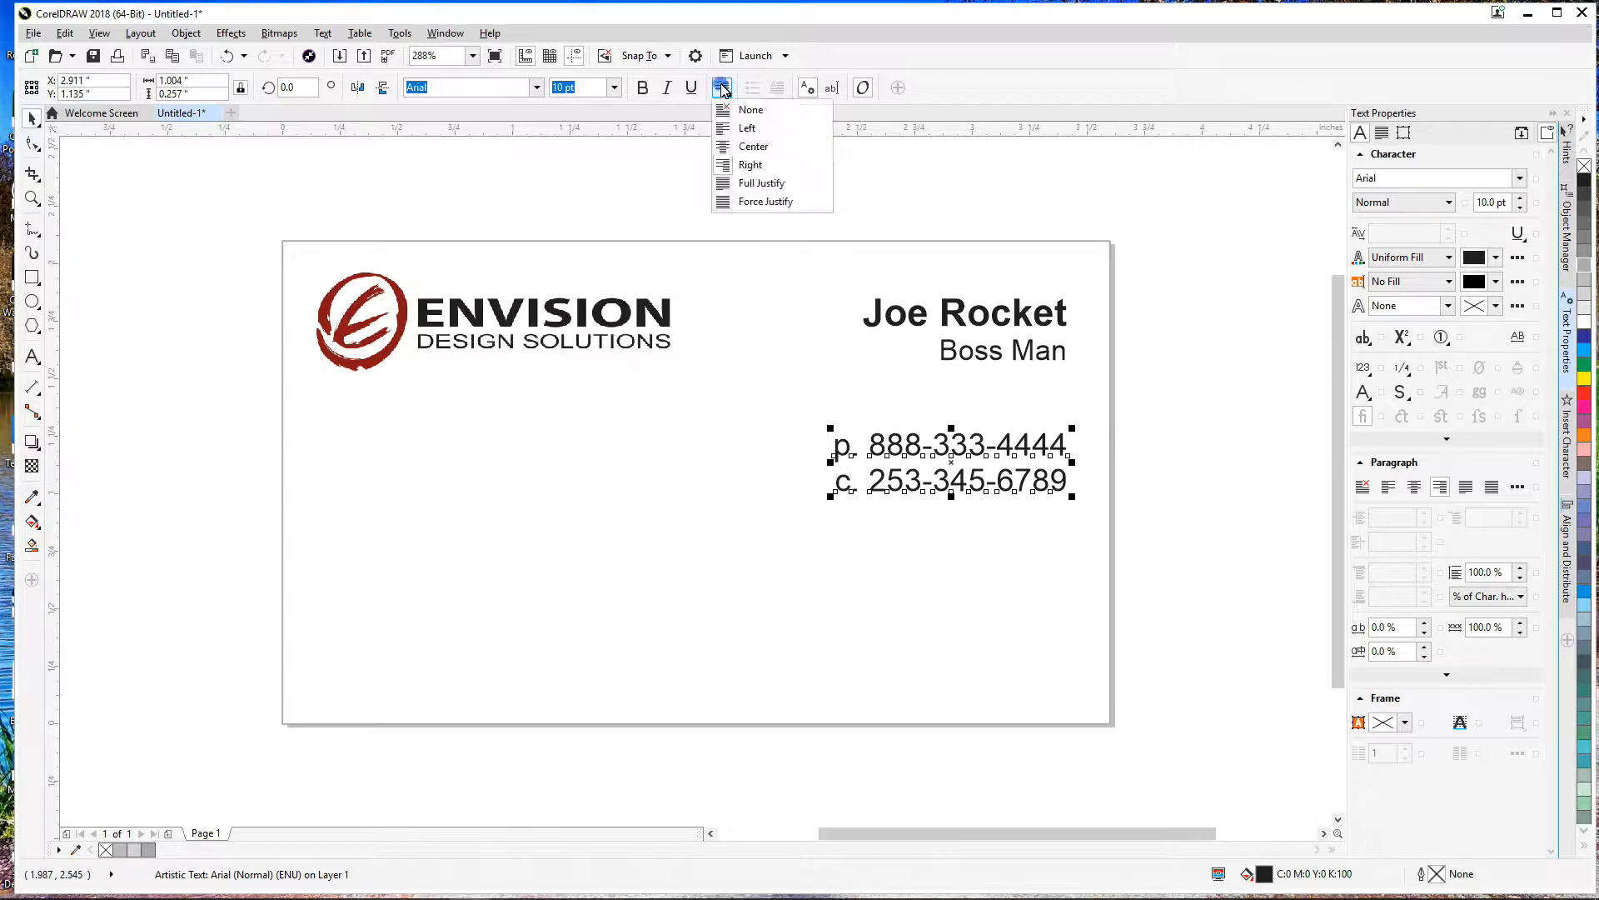
pyautogui.click(736, 202)
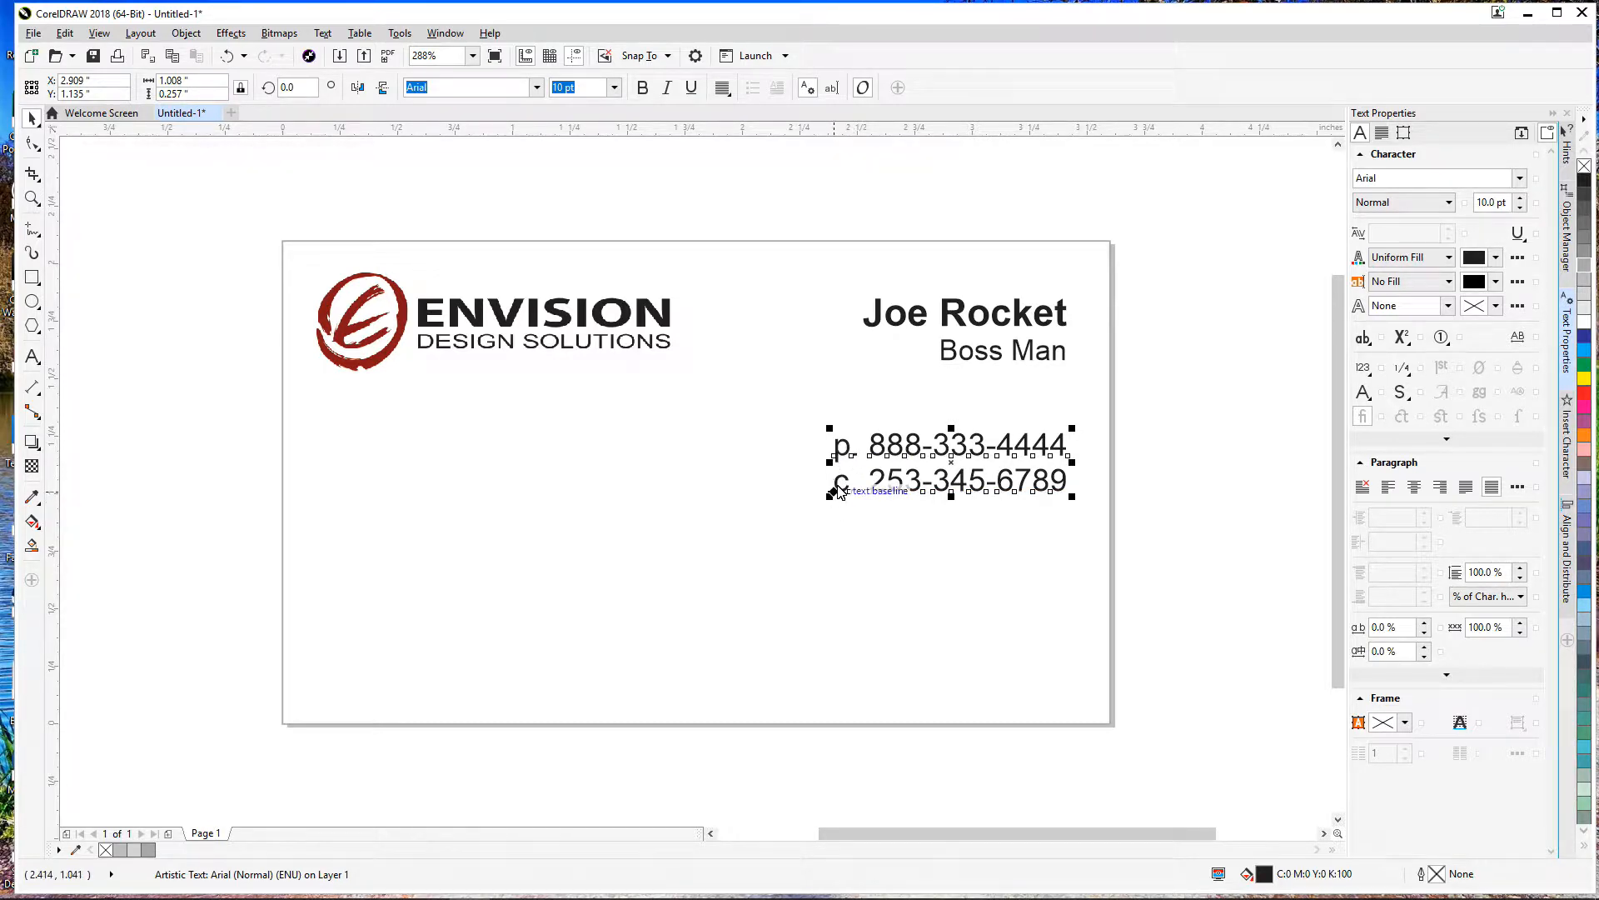
pyautogui.click(32, 124)
pyautogui.click(1171, 398)
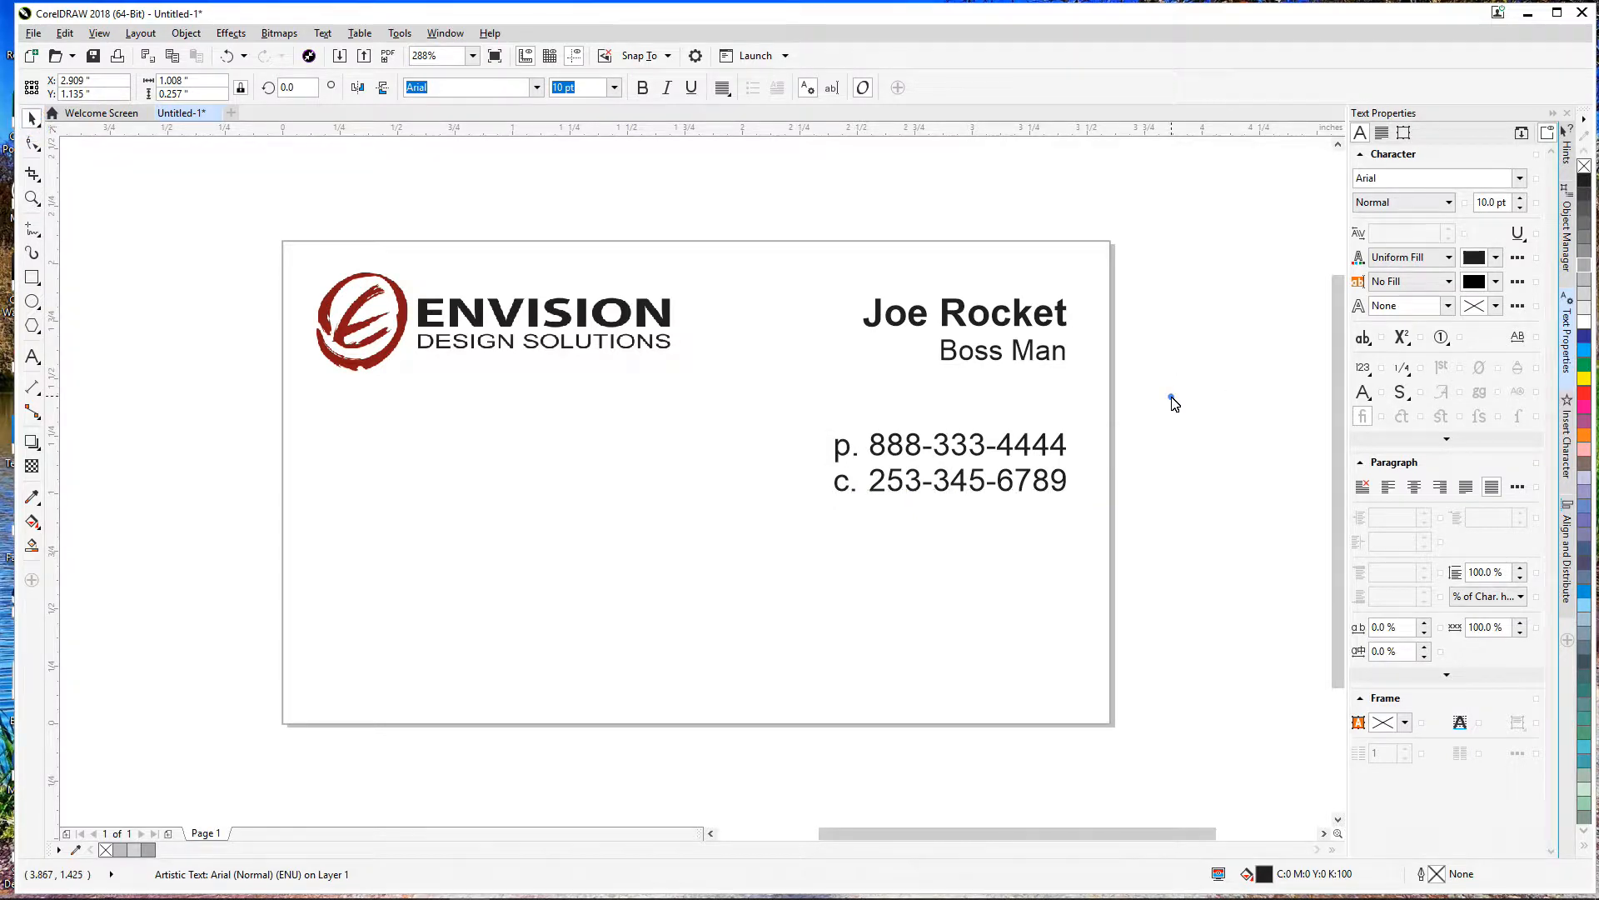
pyautogui.click(1003, 487)
# Step: Duplicate the phone block below and retype it as a two-line street address
pyautogui.hotkey('ctrl', 'd')
pyautogui.moveTo(1003, 406); pyautogui.dragTo(952, 556)
pyautogui.doubleClick(964, 536)
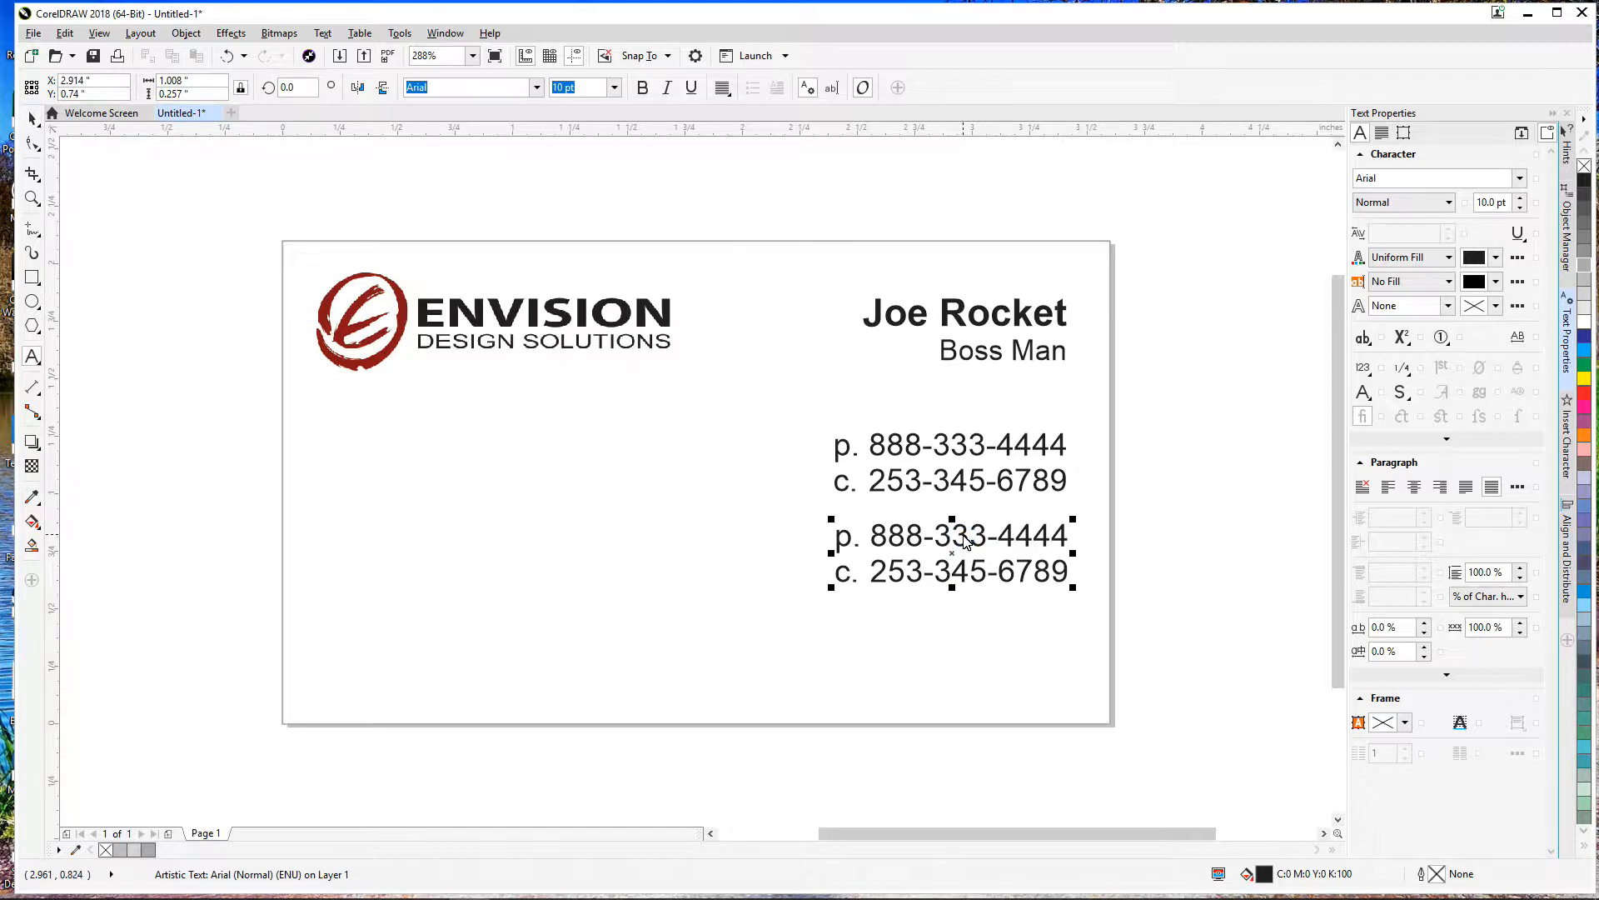
pyautogui.hotkey('ctrl', 'a')
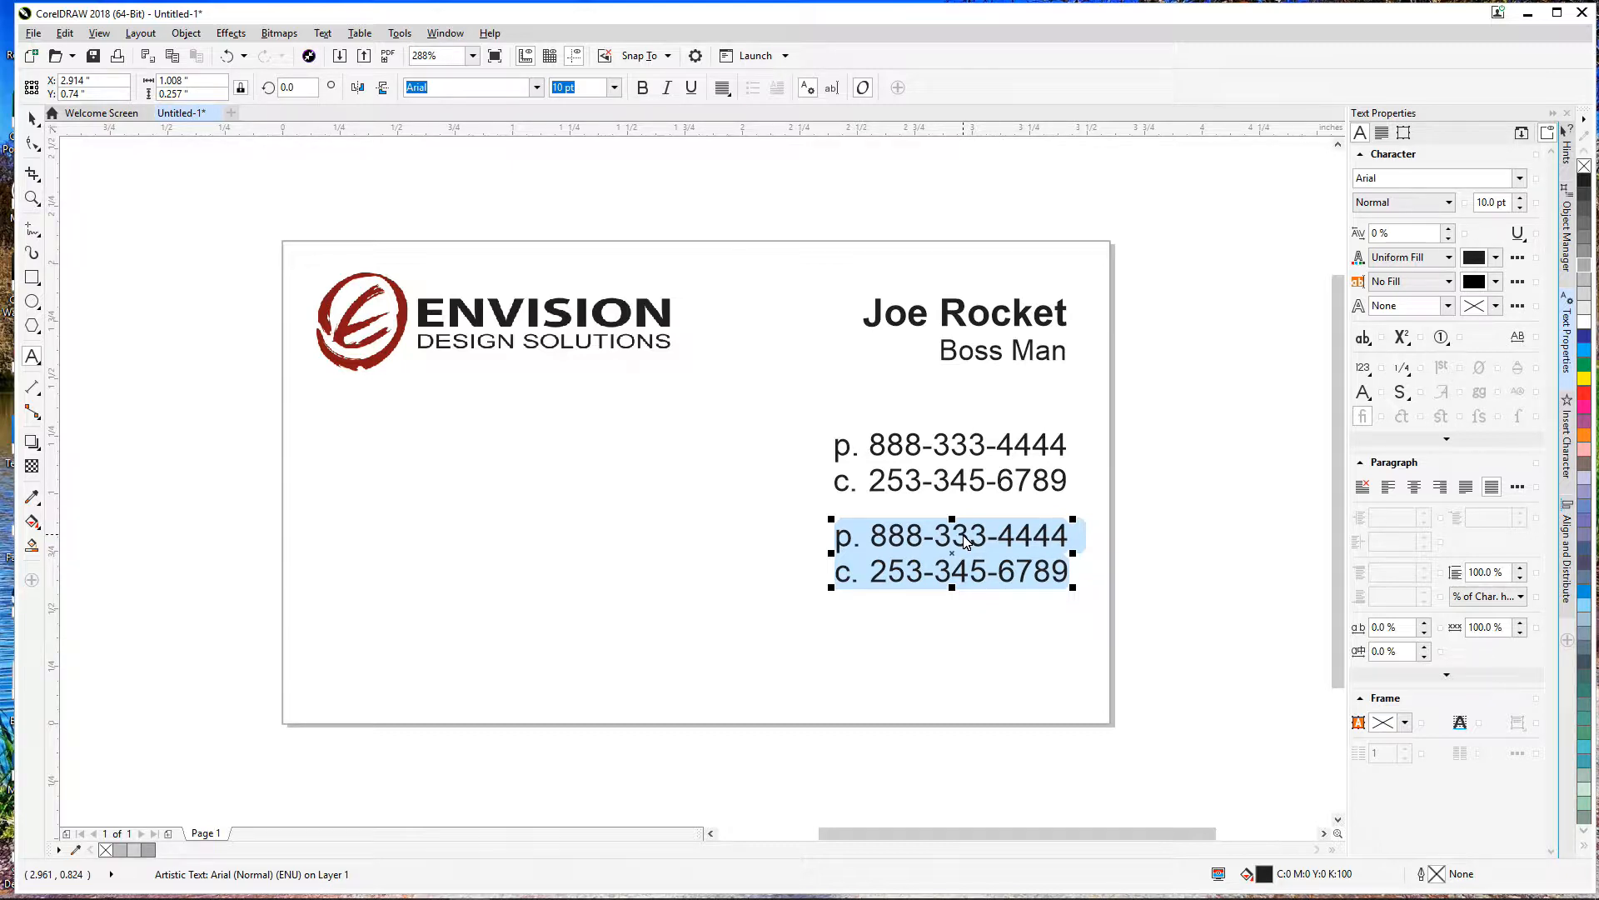
pyautogui.write('12345')
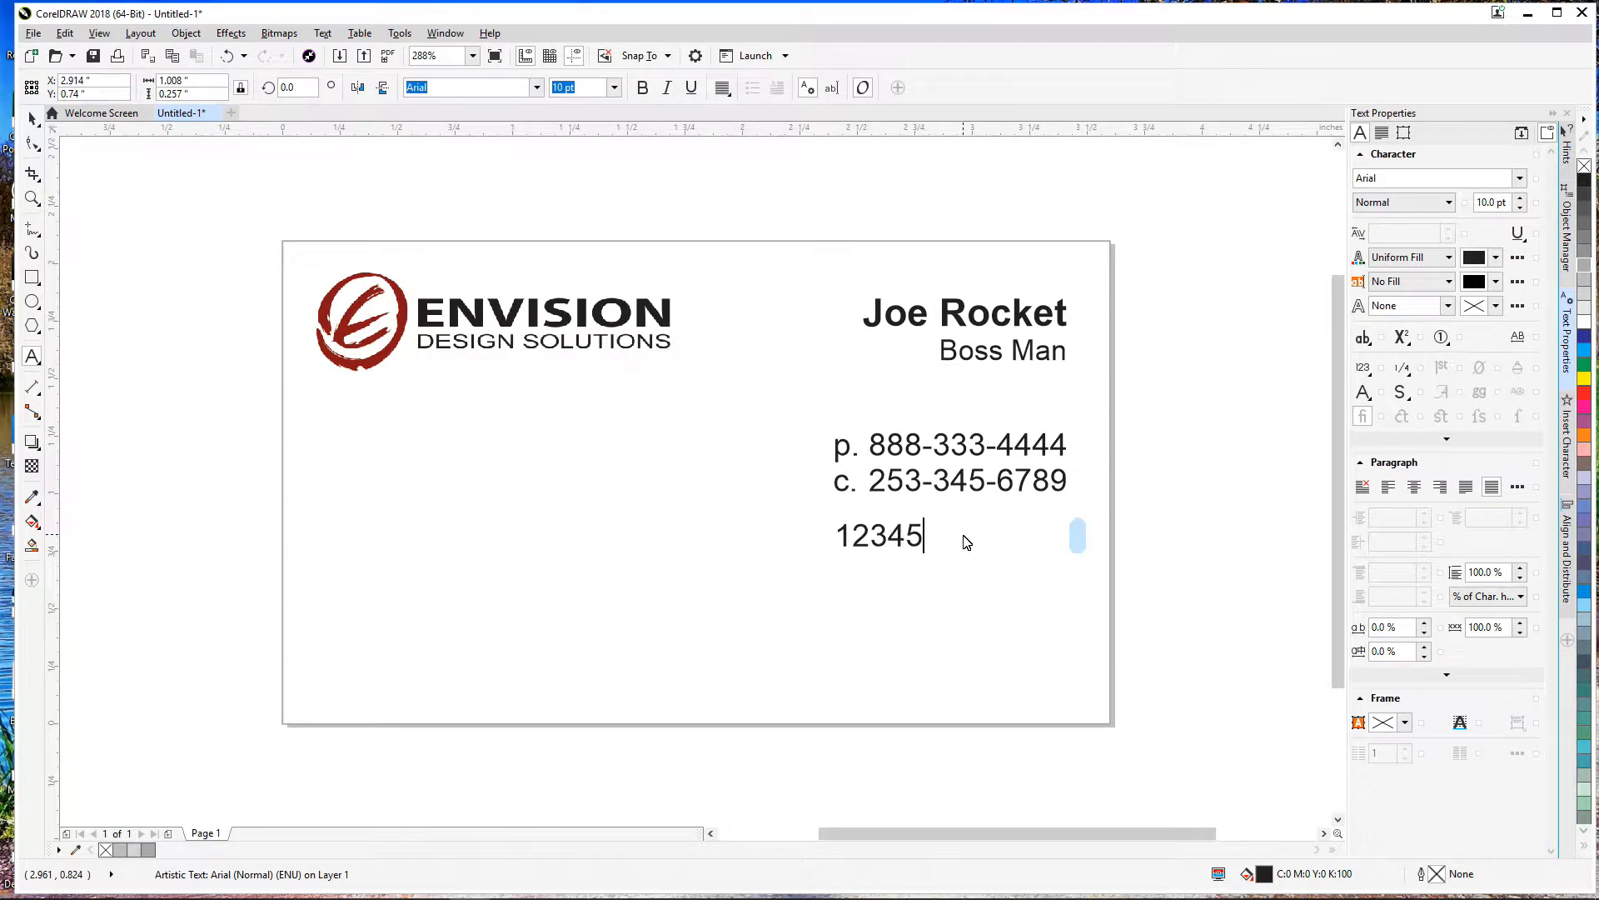
pyautogui.write(' Fourth St')
pyautogui.press('Return')
pyautogui.write('Here')
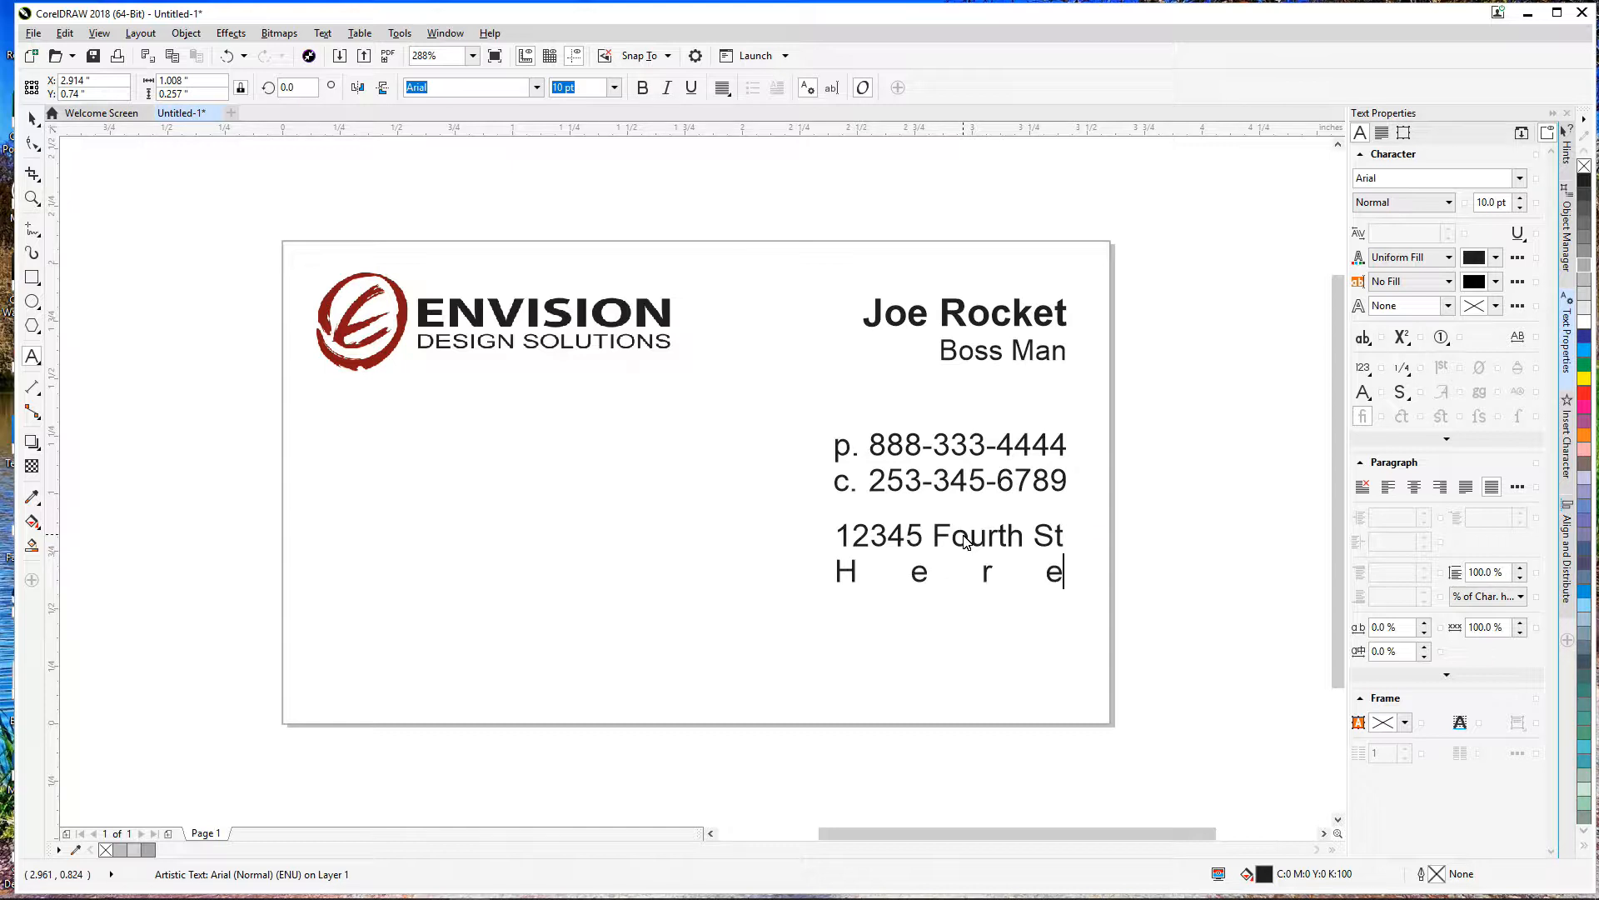
pyautogui.write(' and there')
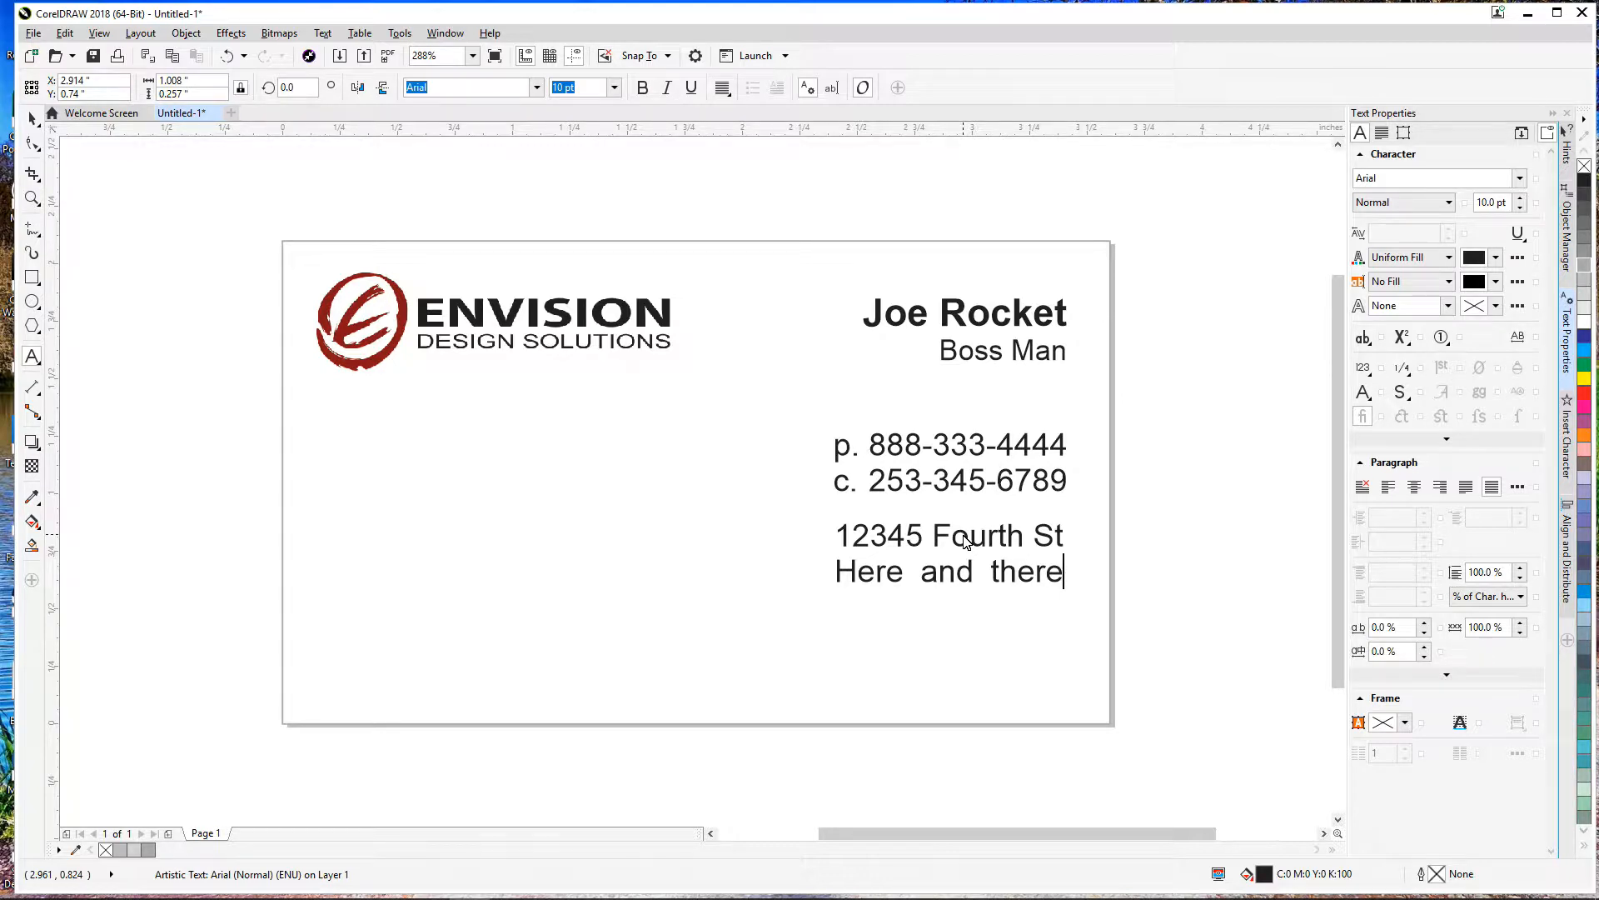
pyautogui.write(', City')
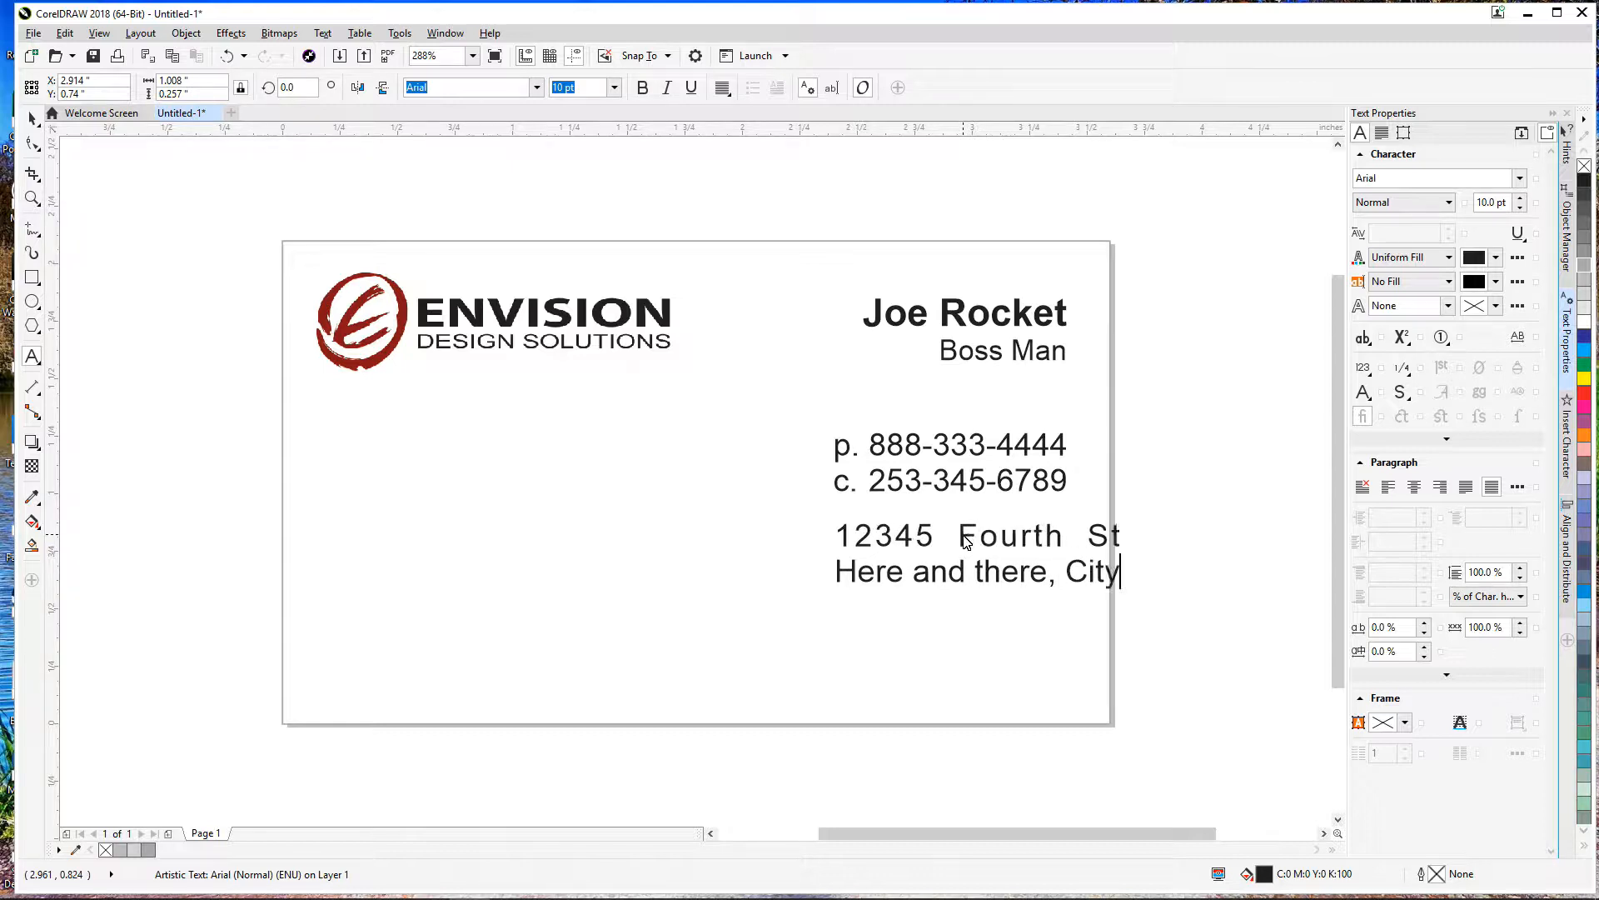
pyautogui.write('name')
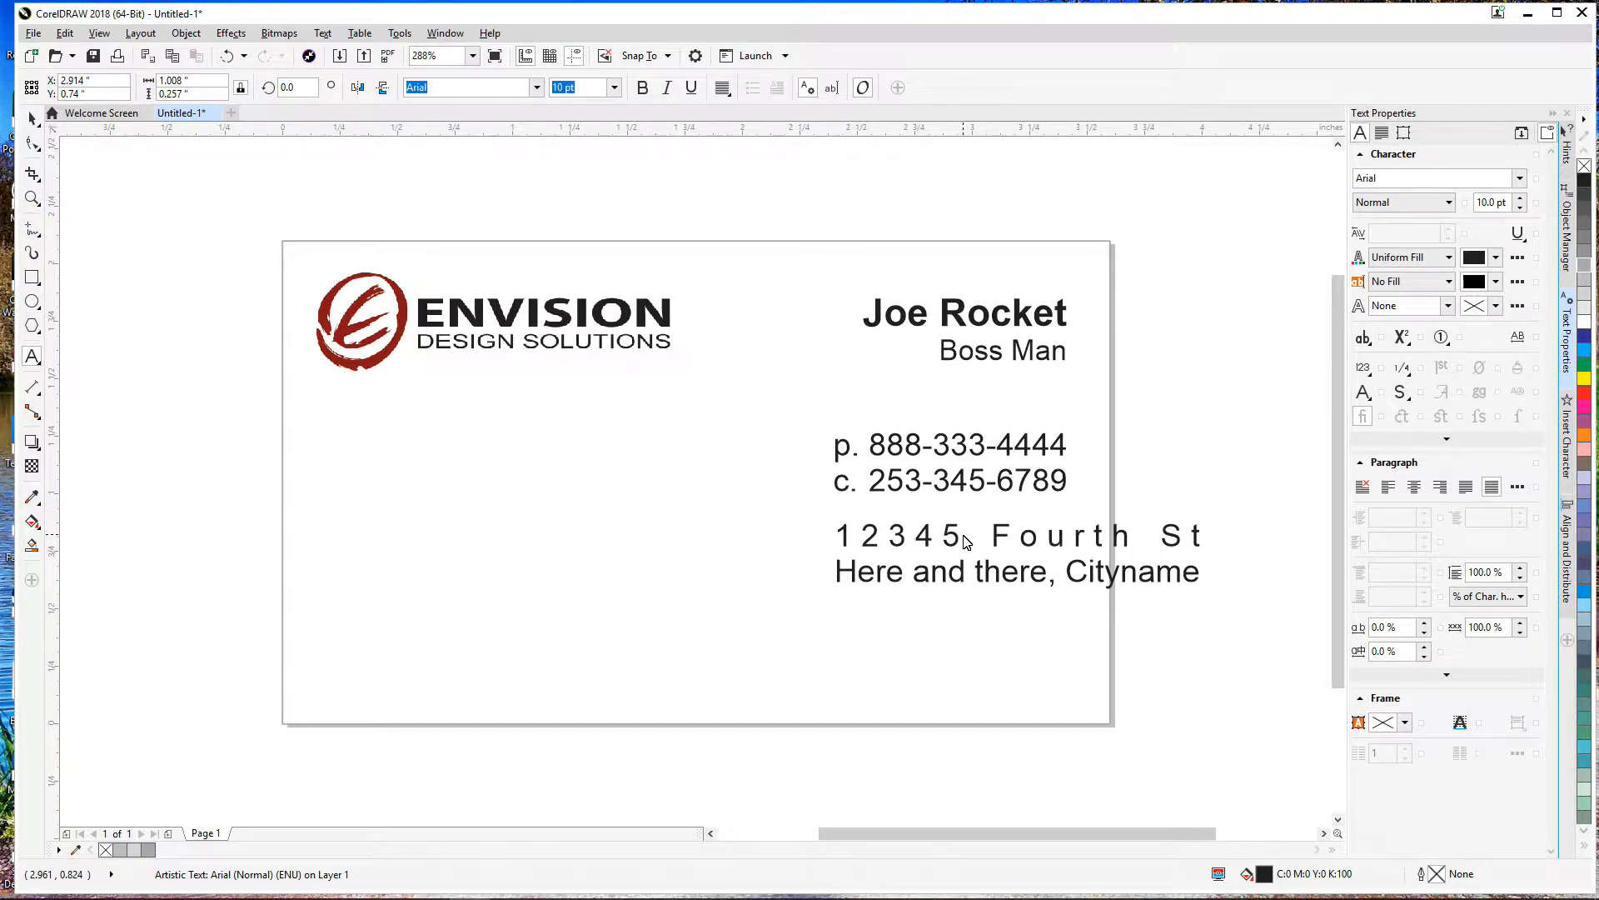
# Step: Move the address block left so it lines up under the phone numbers
pyautogui.doubleClick(964, 536)
pyautogui.moveTo(1018, 557); pyautogui.dragTo(900, 560)
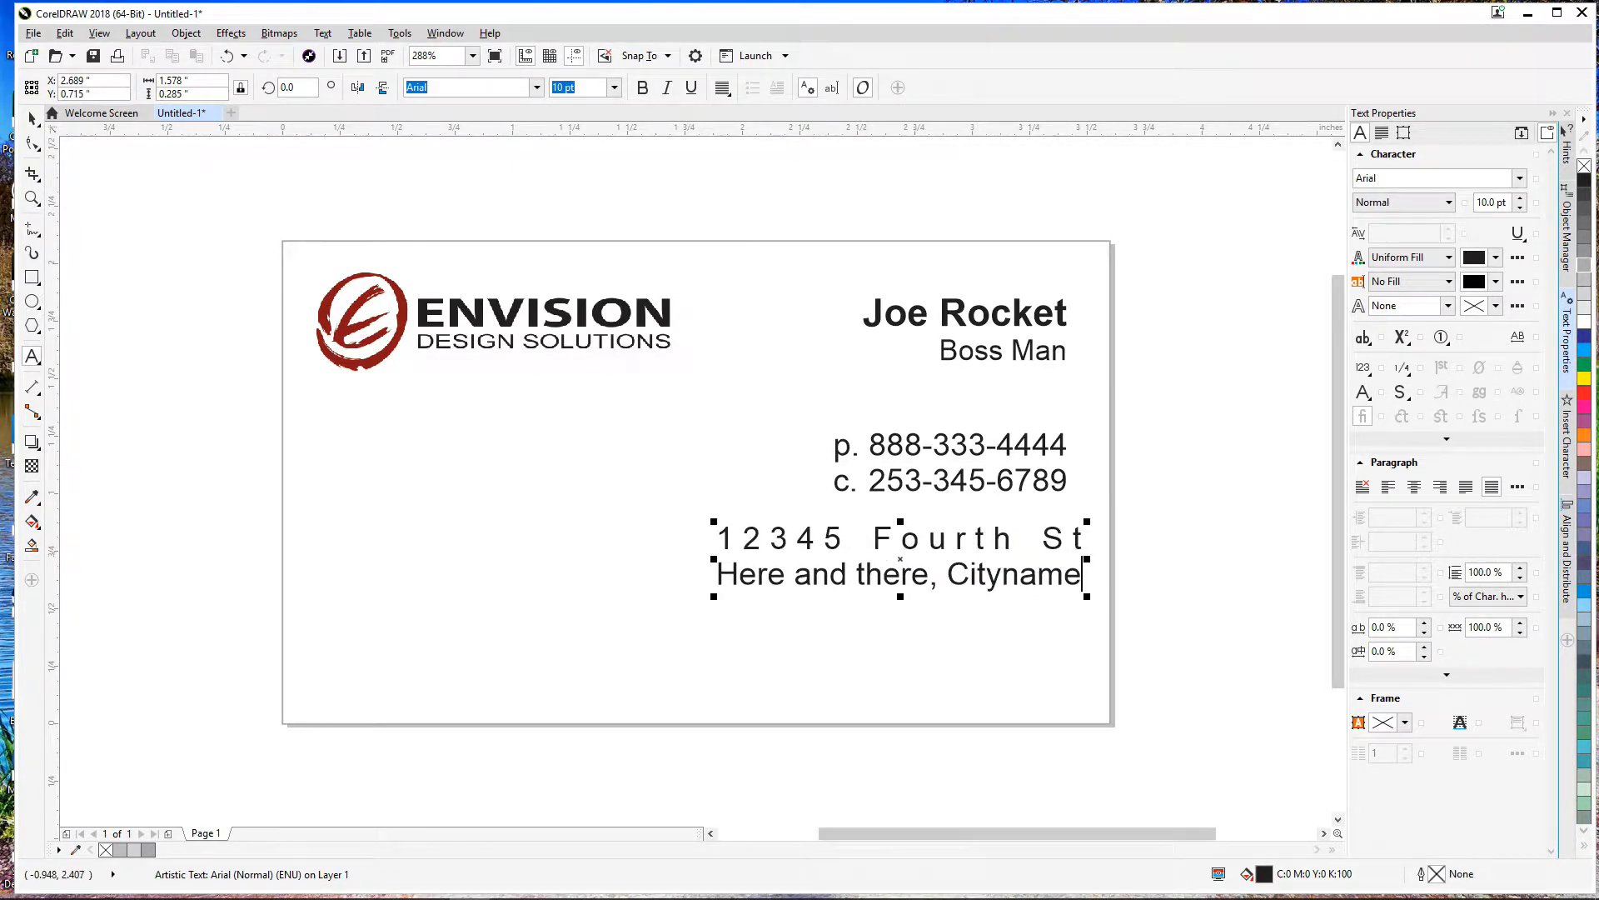
pyautogui.click(31, 119)
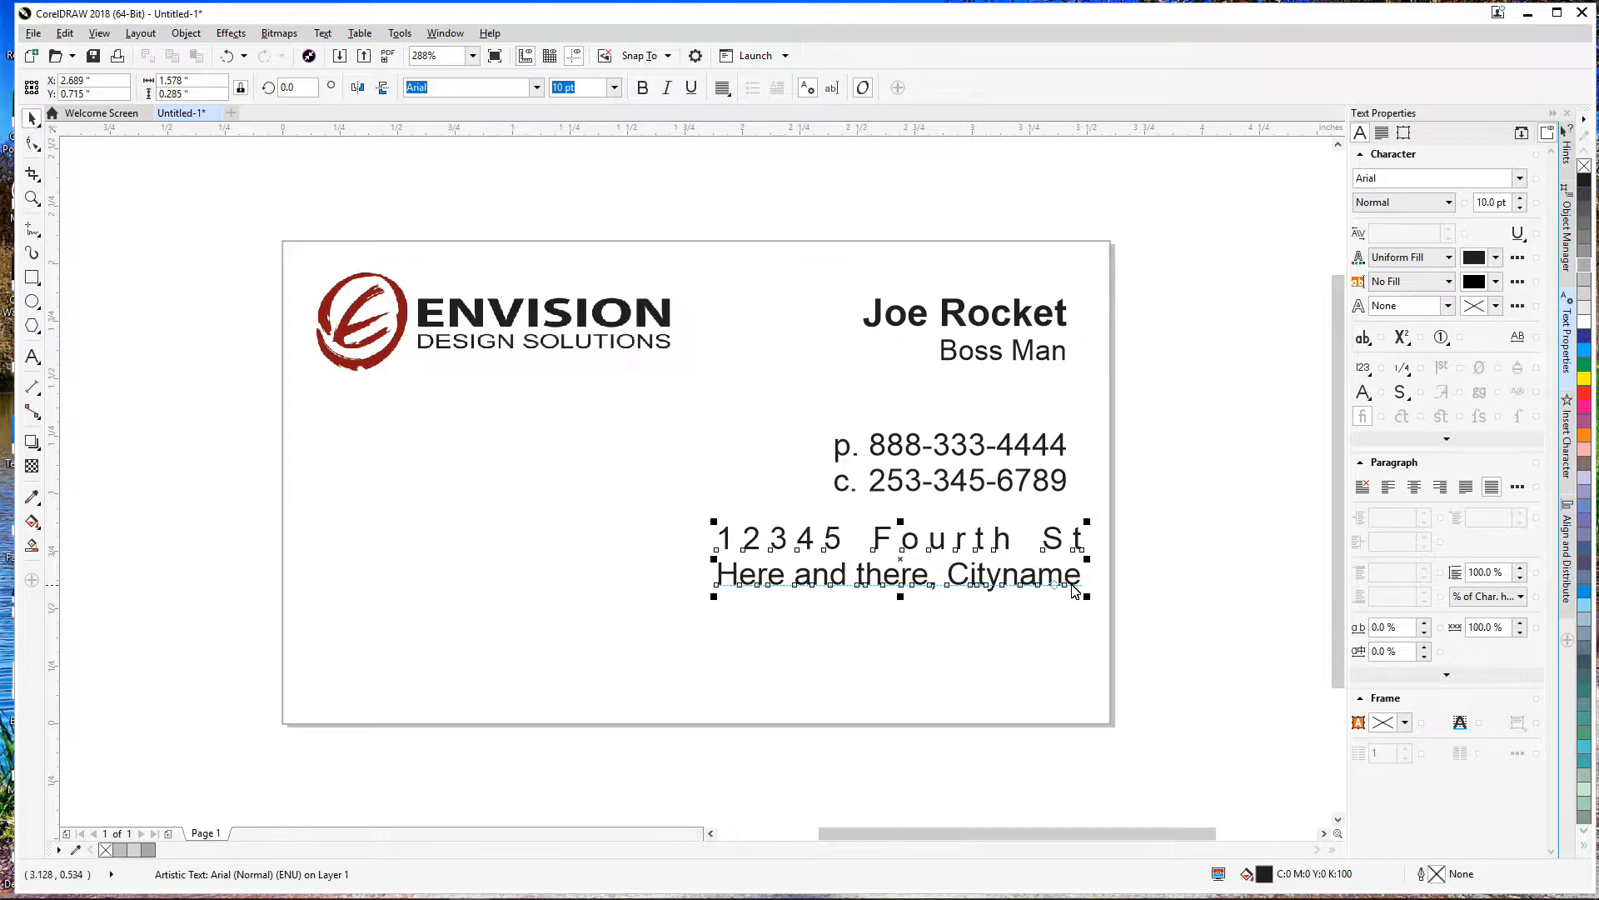
pyautogui.click(1239, 598)
pyautogui.moveTo(983, 591)
pyautogui.mouseDown()
pyautogui.moveTo(965, 584)
pyautogui.moveTo(968, 600)
pyautogui.mouseUp()
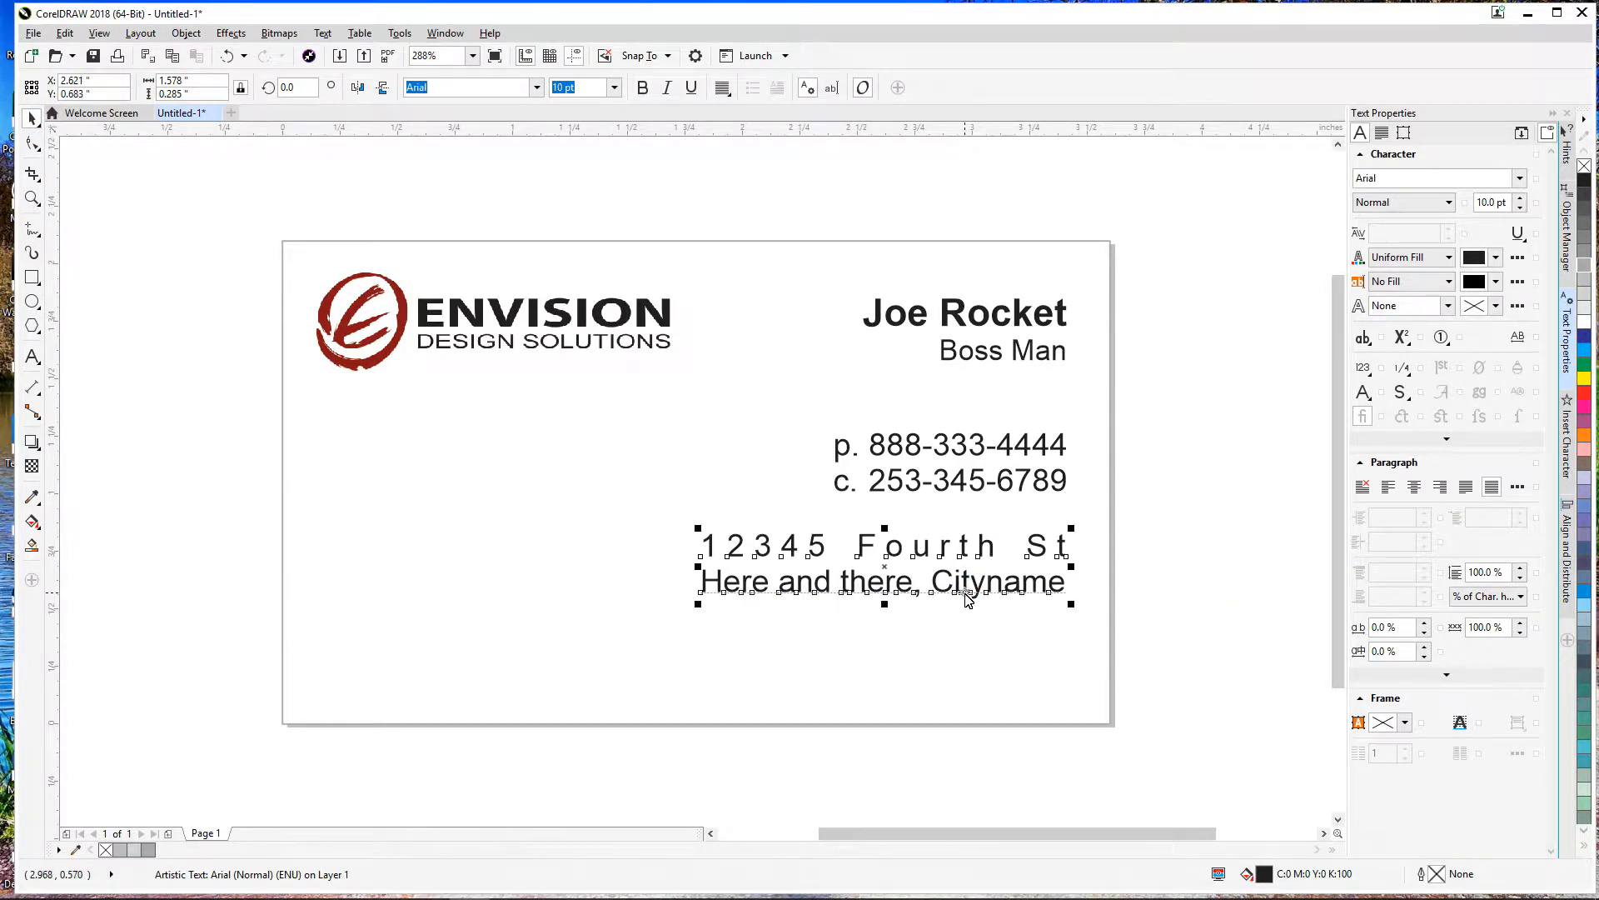
# Step: Right-align the address, trim a word from its city line and append postal code 91232
pyautogui.click(724, 92)
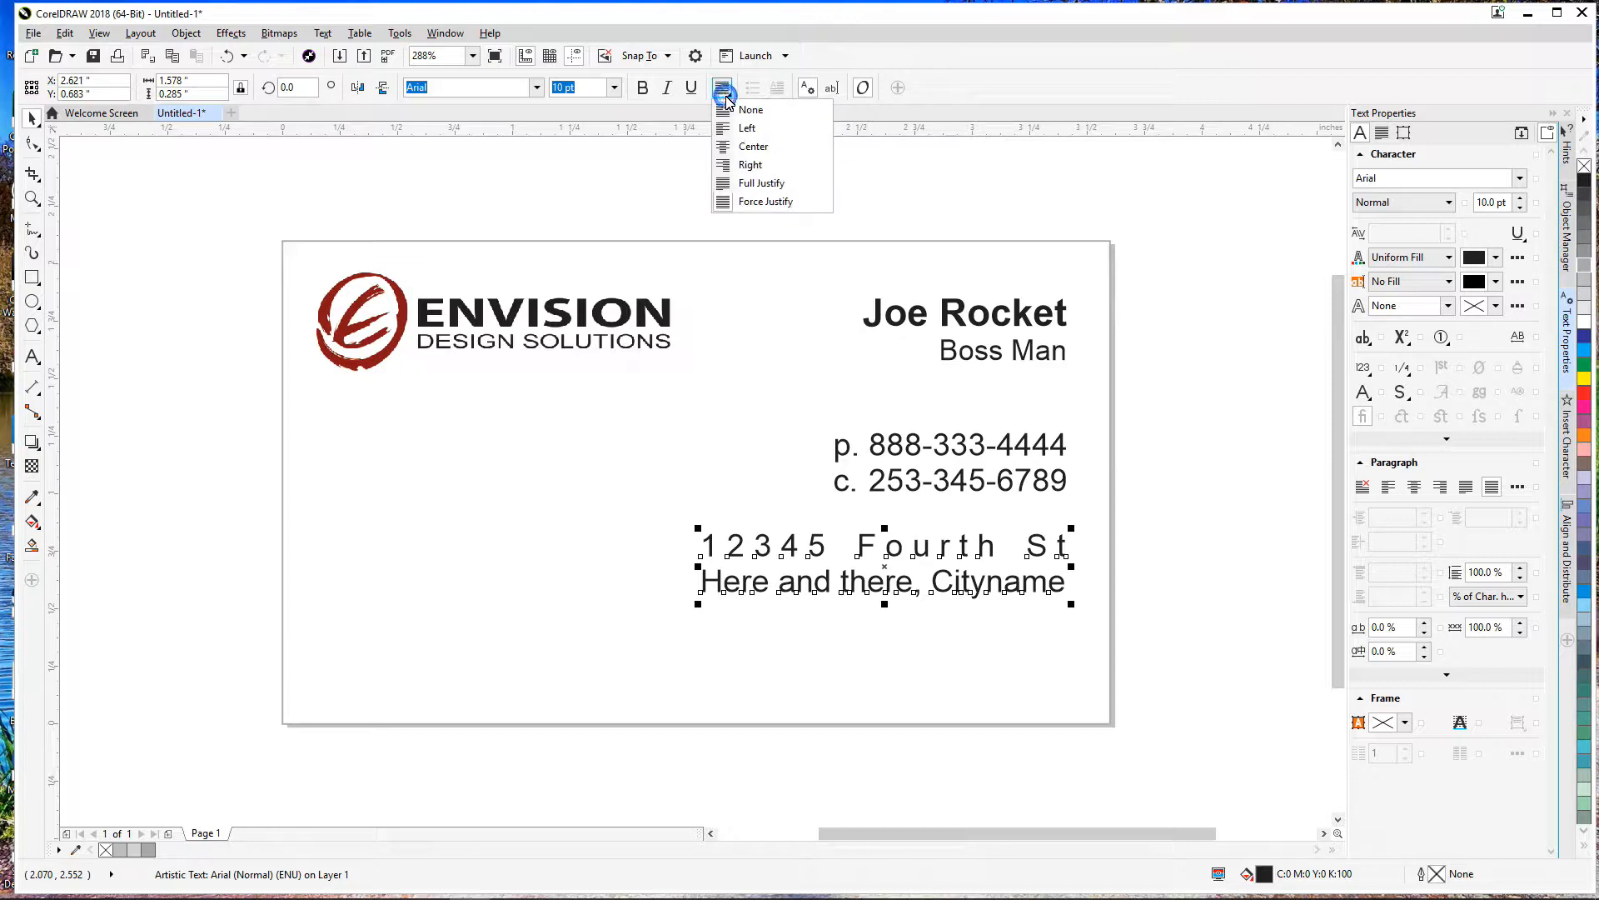
pyautogui.click(750, 165)
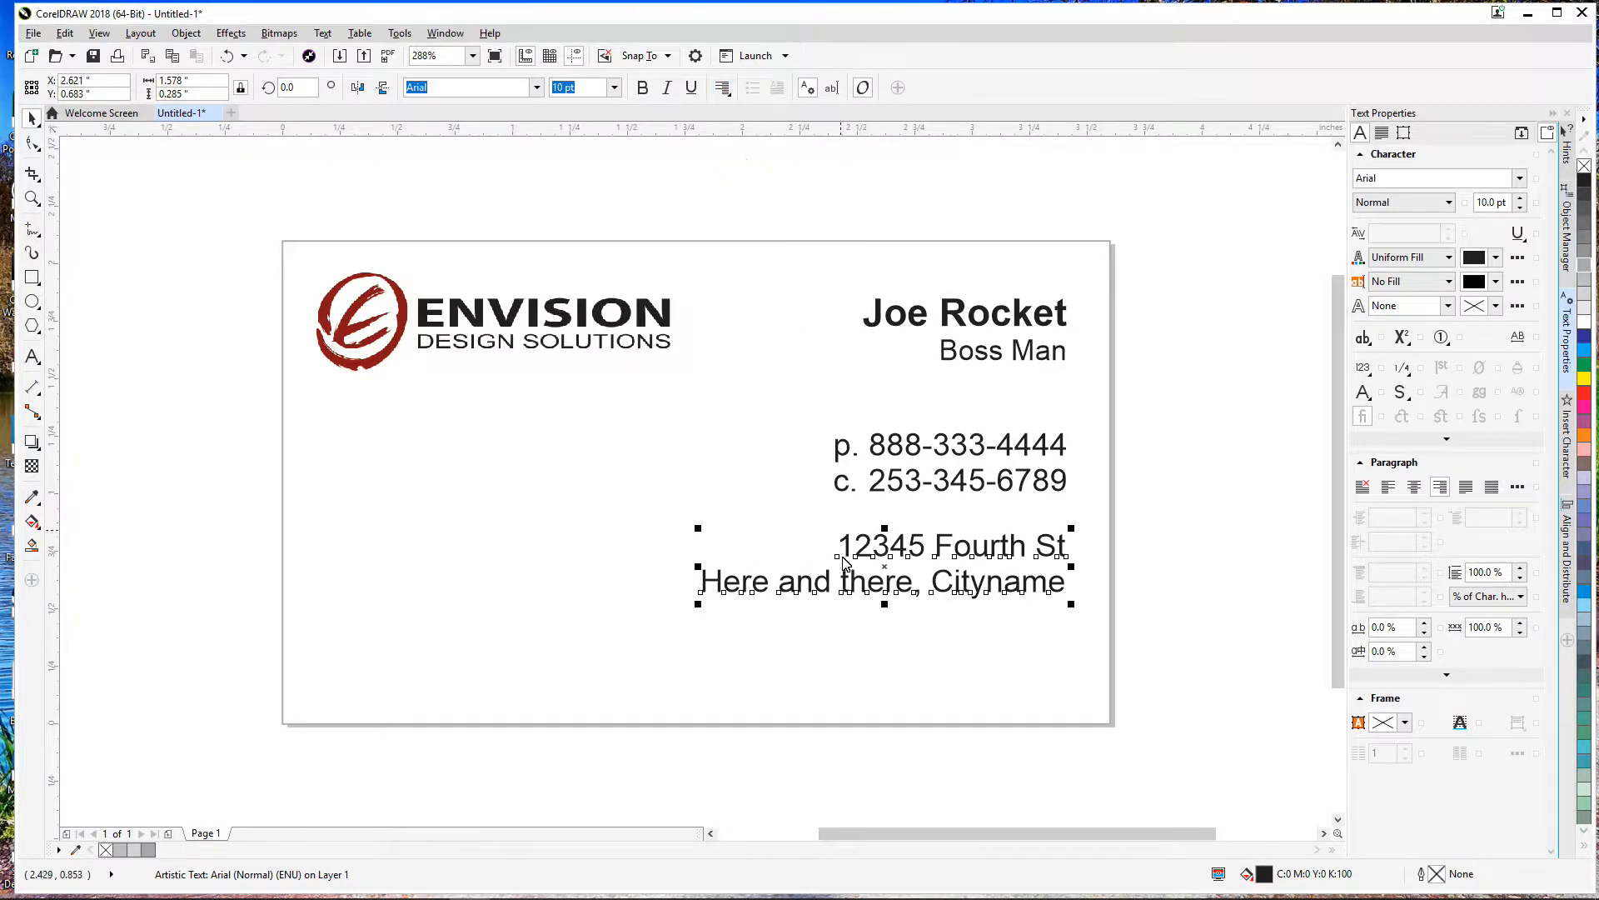
pyautogui.doubleClick(843, 585)
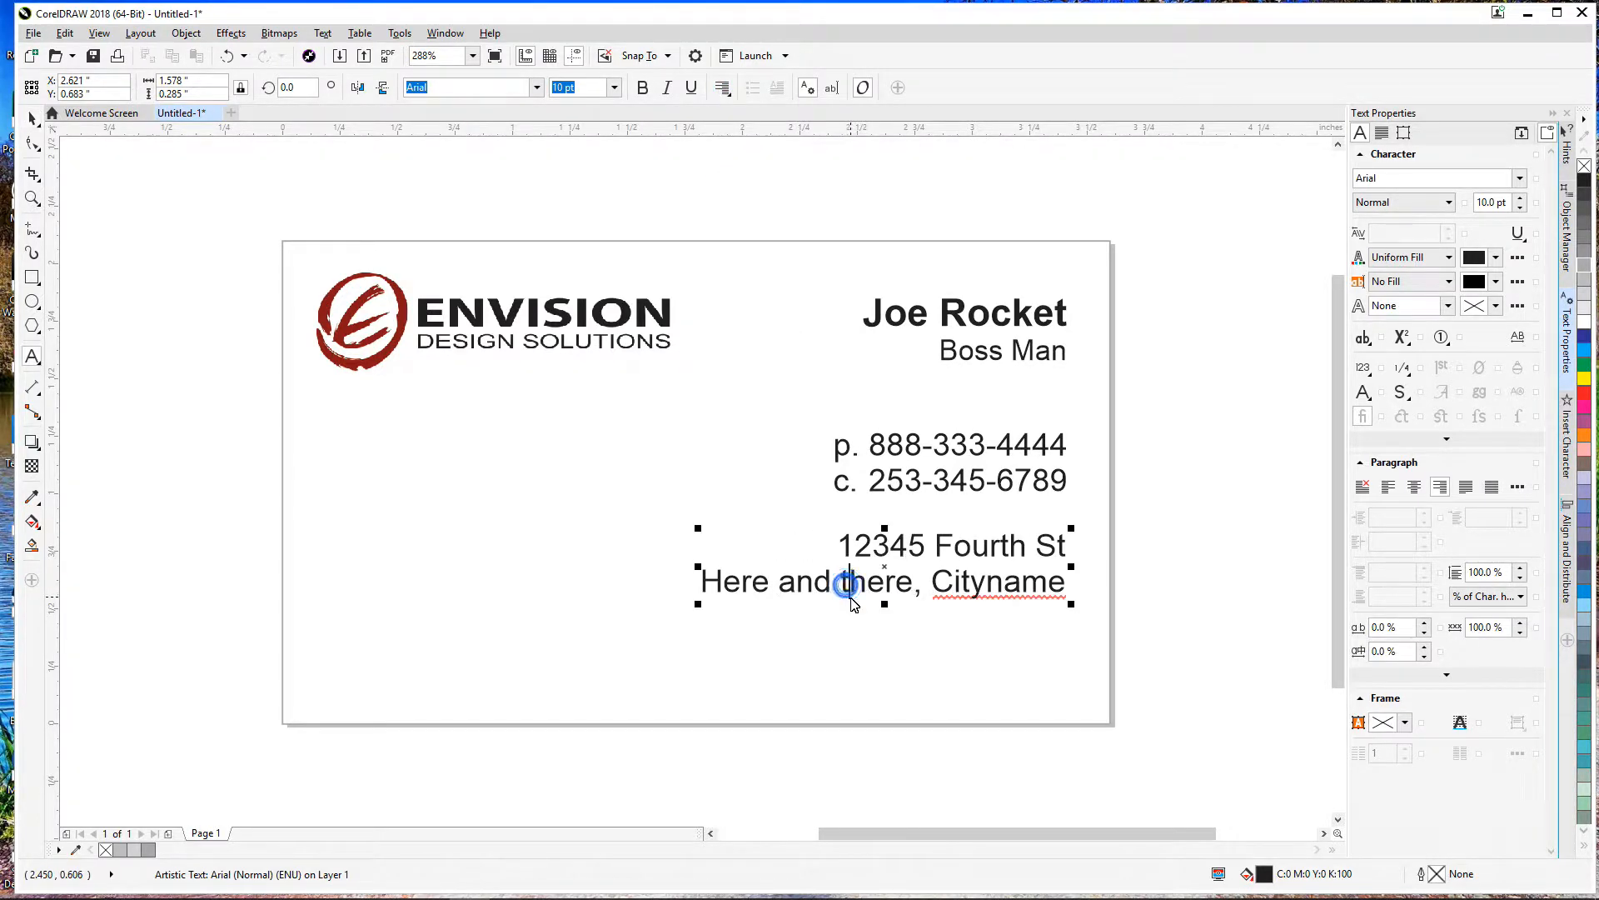
pyautogui.press('Delete')
pyautogui.press('Delete')
pyautogui.press('Delete')
pyautogui.press('Delete')
pyautogui.press('Delete')
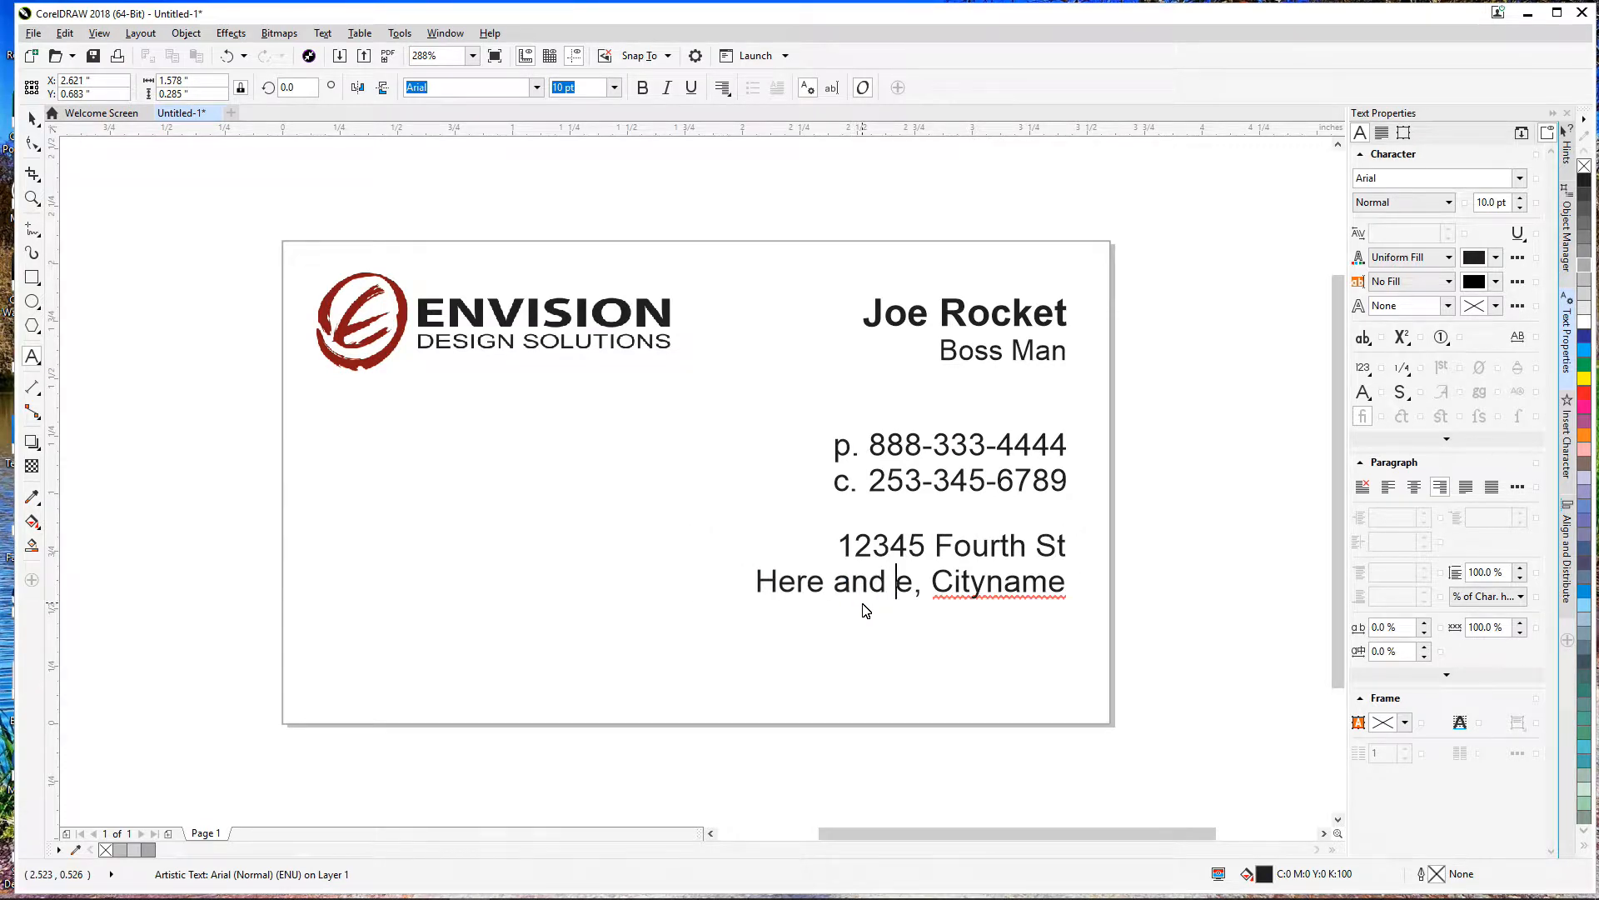
pyautogui.press('BackSpace')
pyautogui.press('BackSpace')
pyautogui.press('BackSpace')
pyautogui.press('BackSpace')
pyautogui.press('BackSpace')
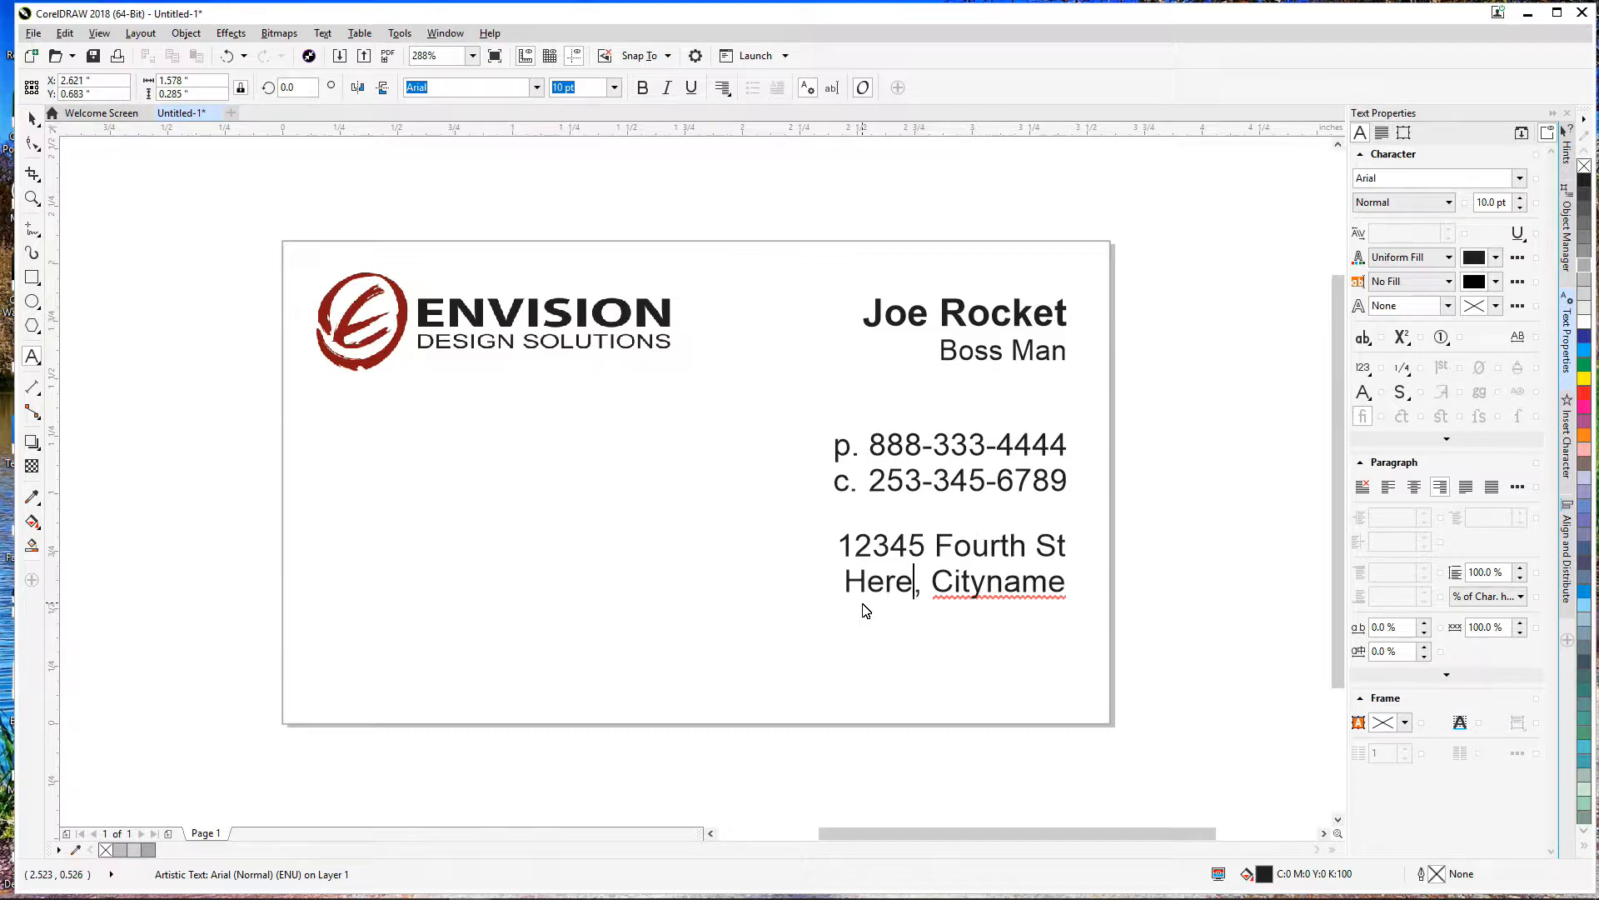
pyautogui.press('End')
pyautogui.write('91232')
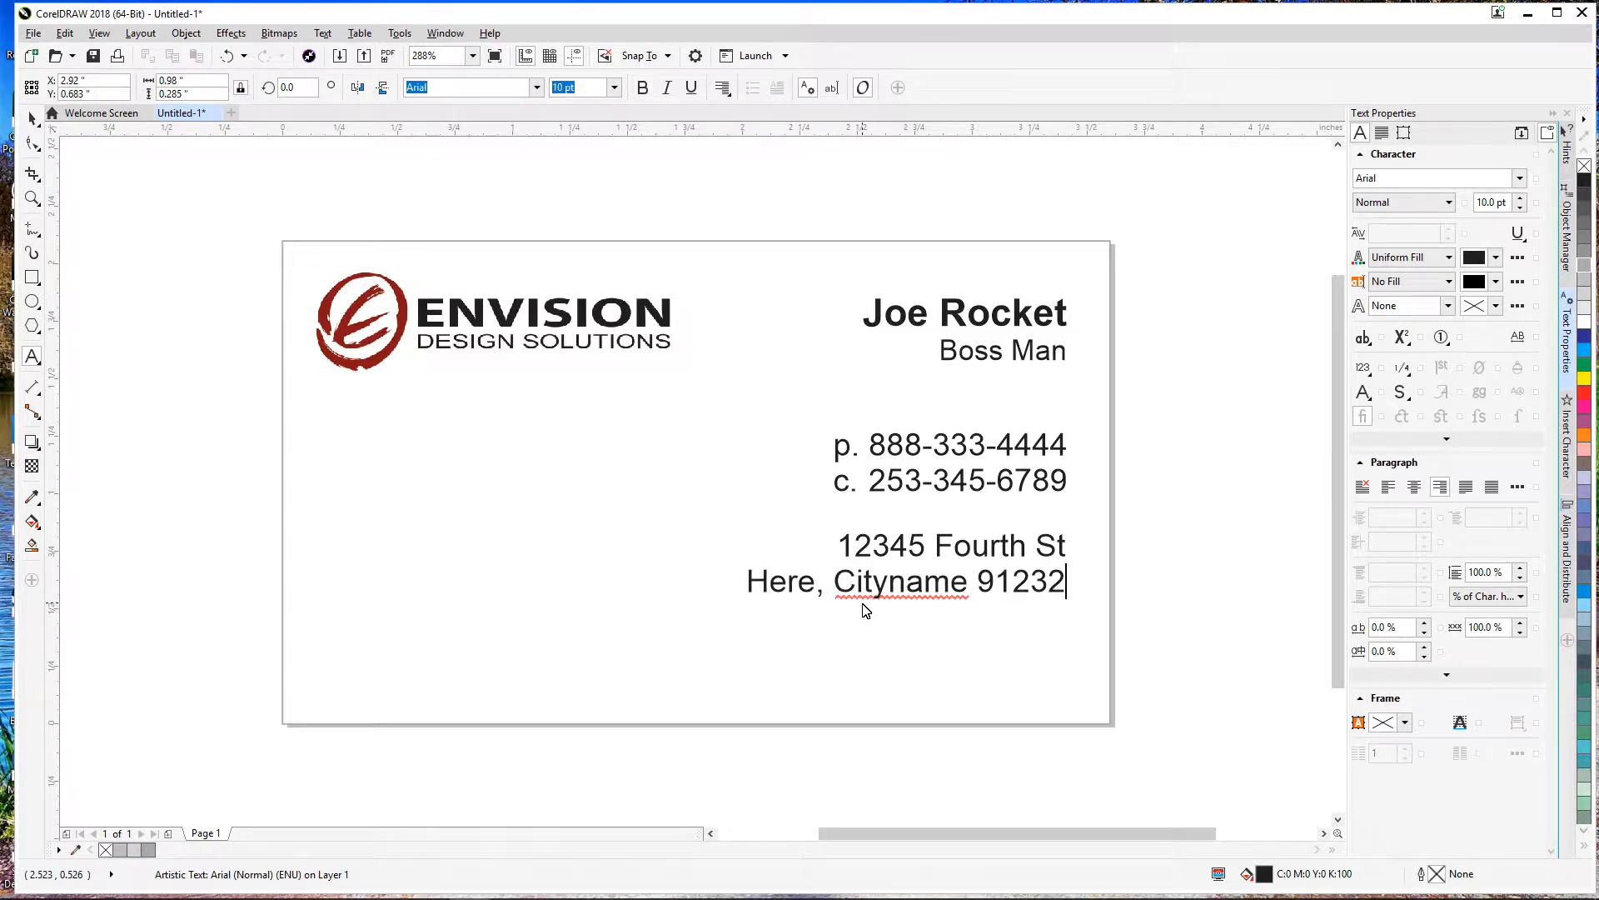
pyautogui.moveTo(906, 571); pyautogui.dragTo(907, 577)
# Step: Duplicate the address block and place the copy beneath the original, ready for editing
pyautogui.click(31, 119)
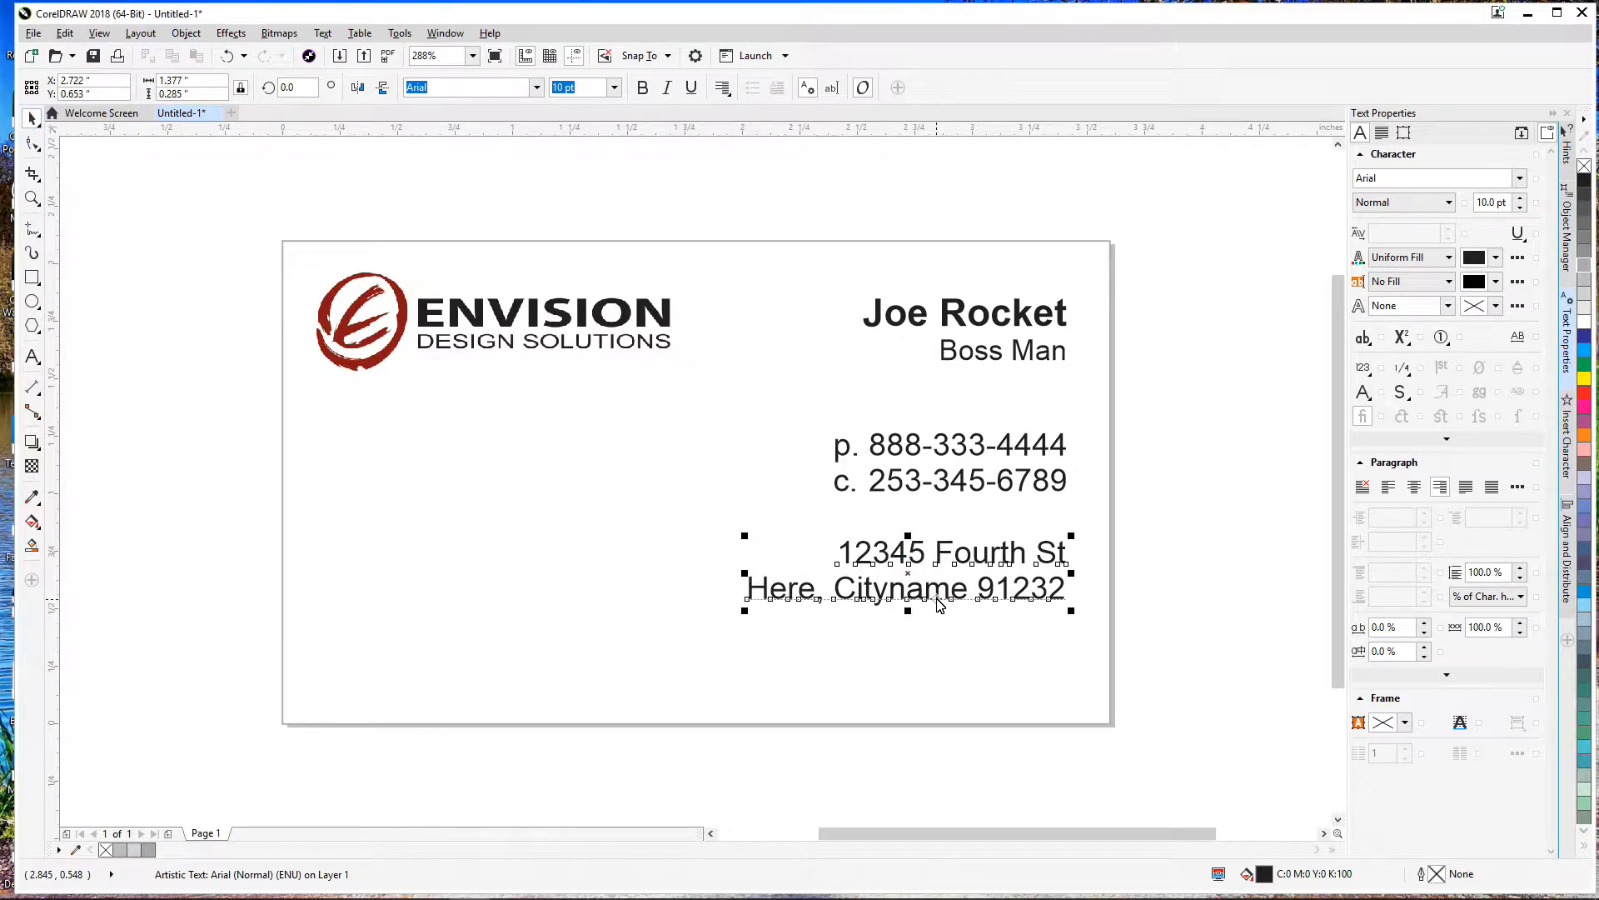
pyautogui.hotkey('ctrl', 'd')
pyautogui.moveTo(1064, 535); pyautogui.dragTo(1005, 686)
pyautogui.click(1005, 681)
pyautogui.doubleClick(1005, 649)
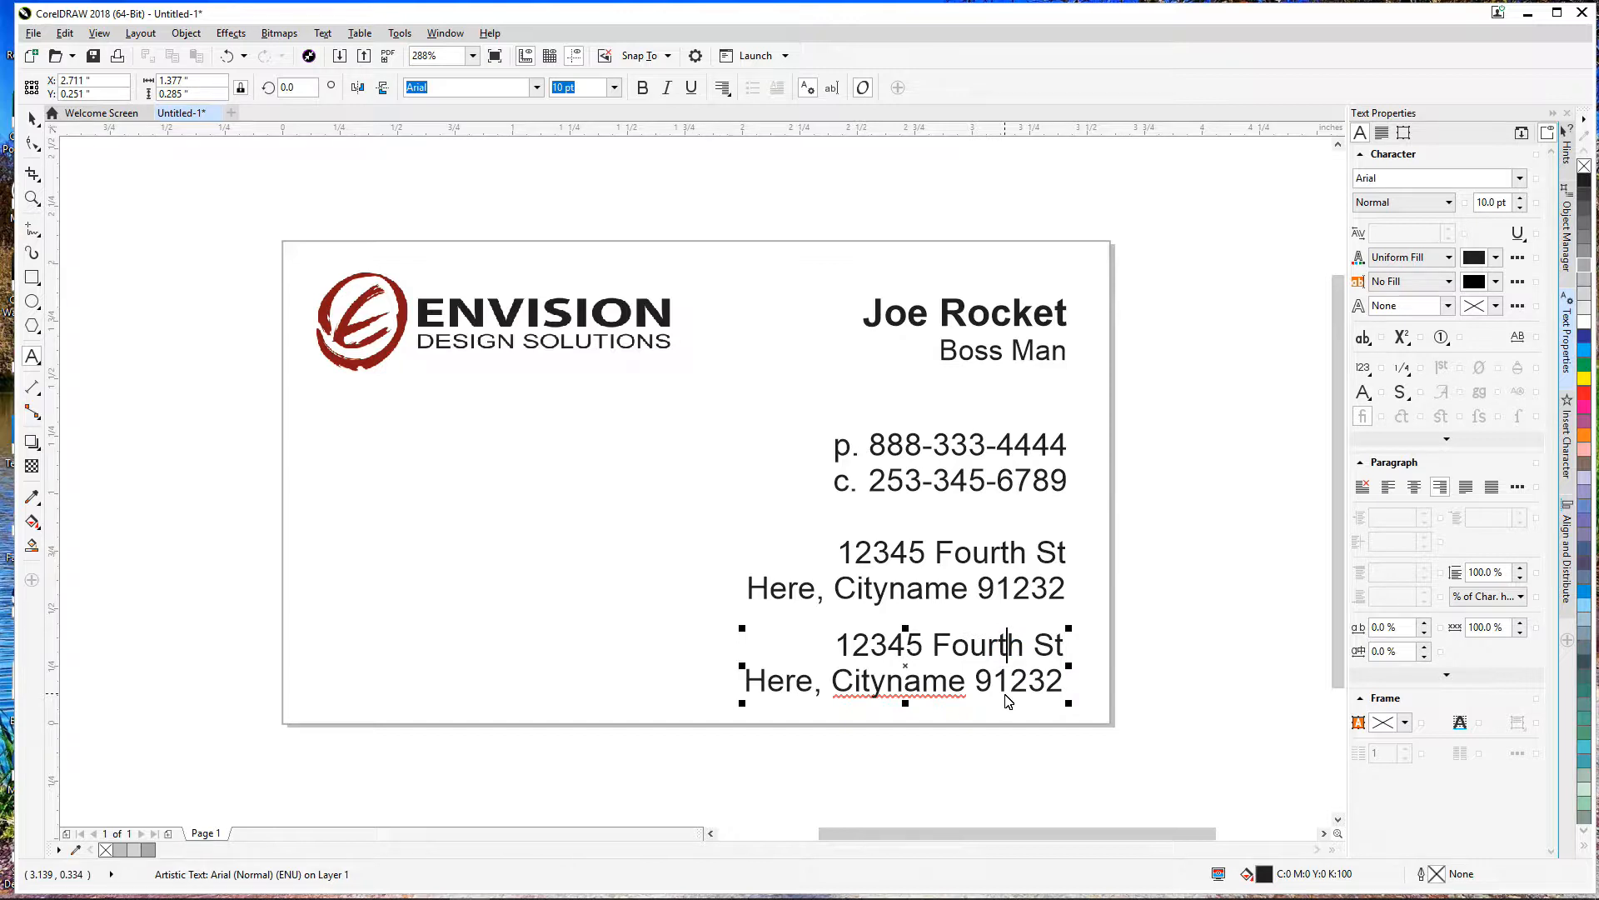
pyautogui.hotkey('ctrl', 'a')
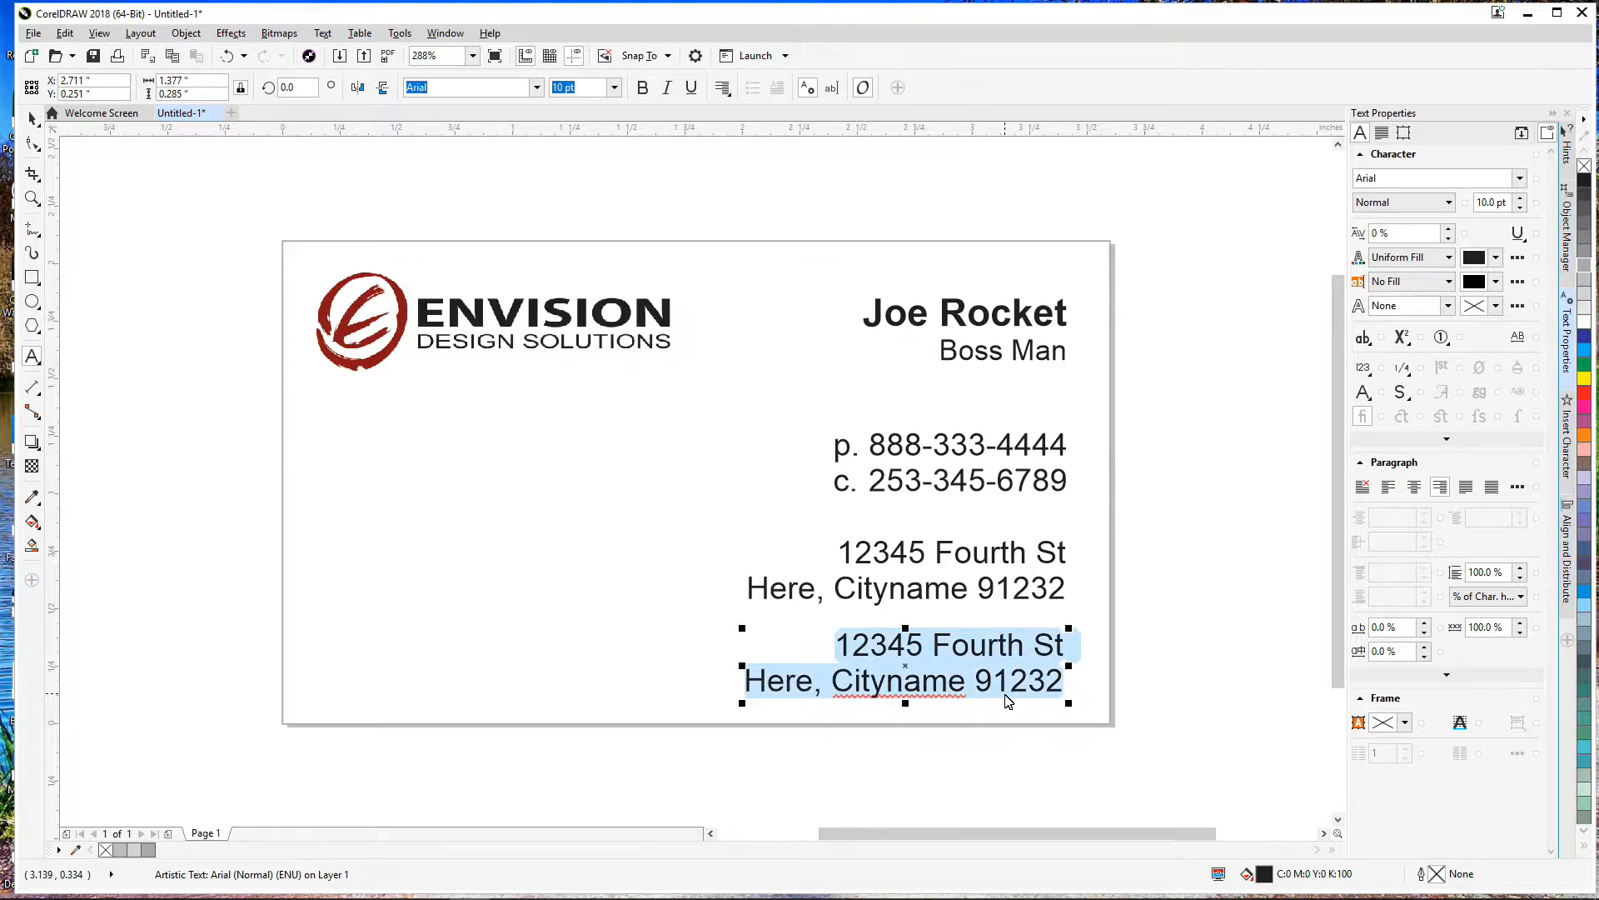
pyautogui.write('e.')
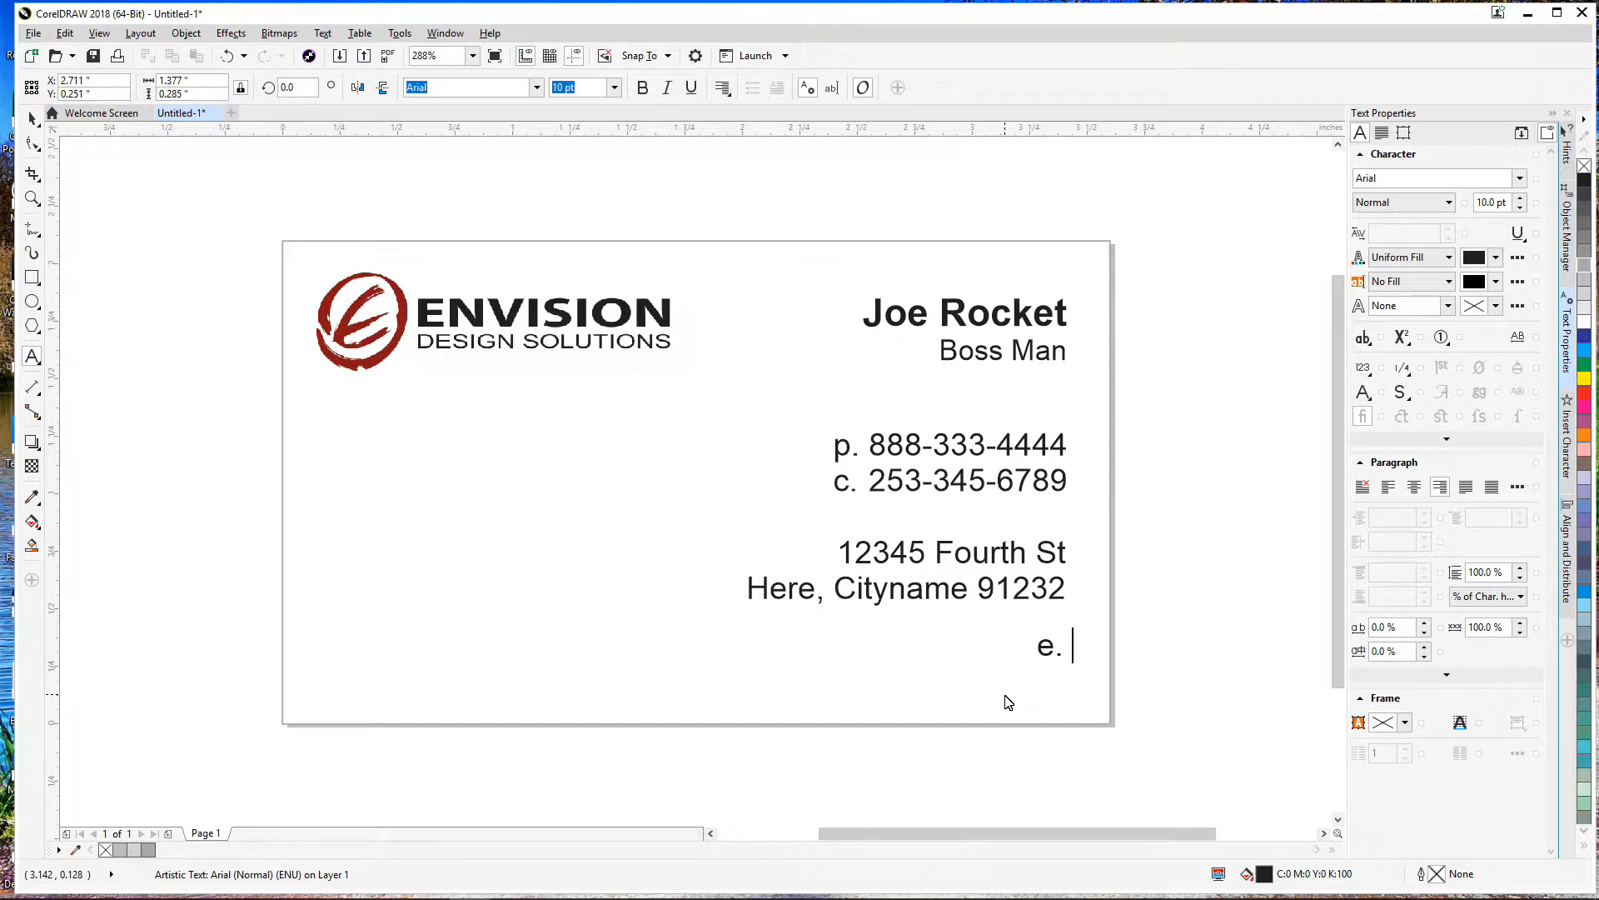
pyautogui.write(' youremai')
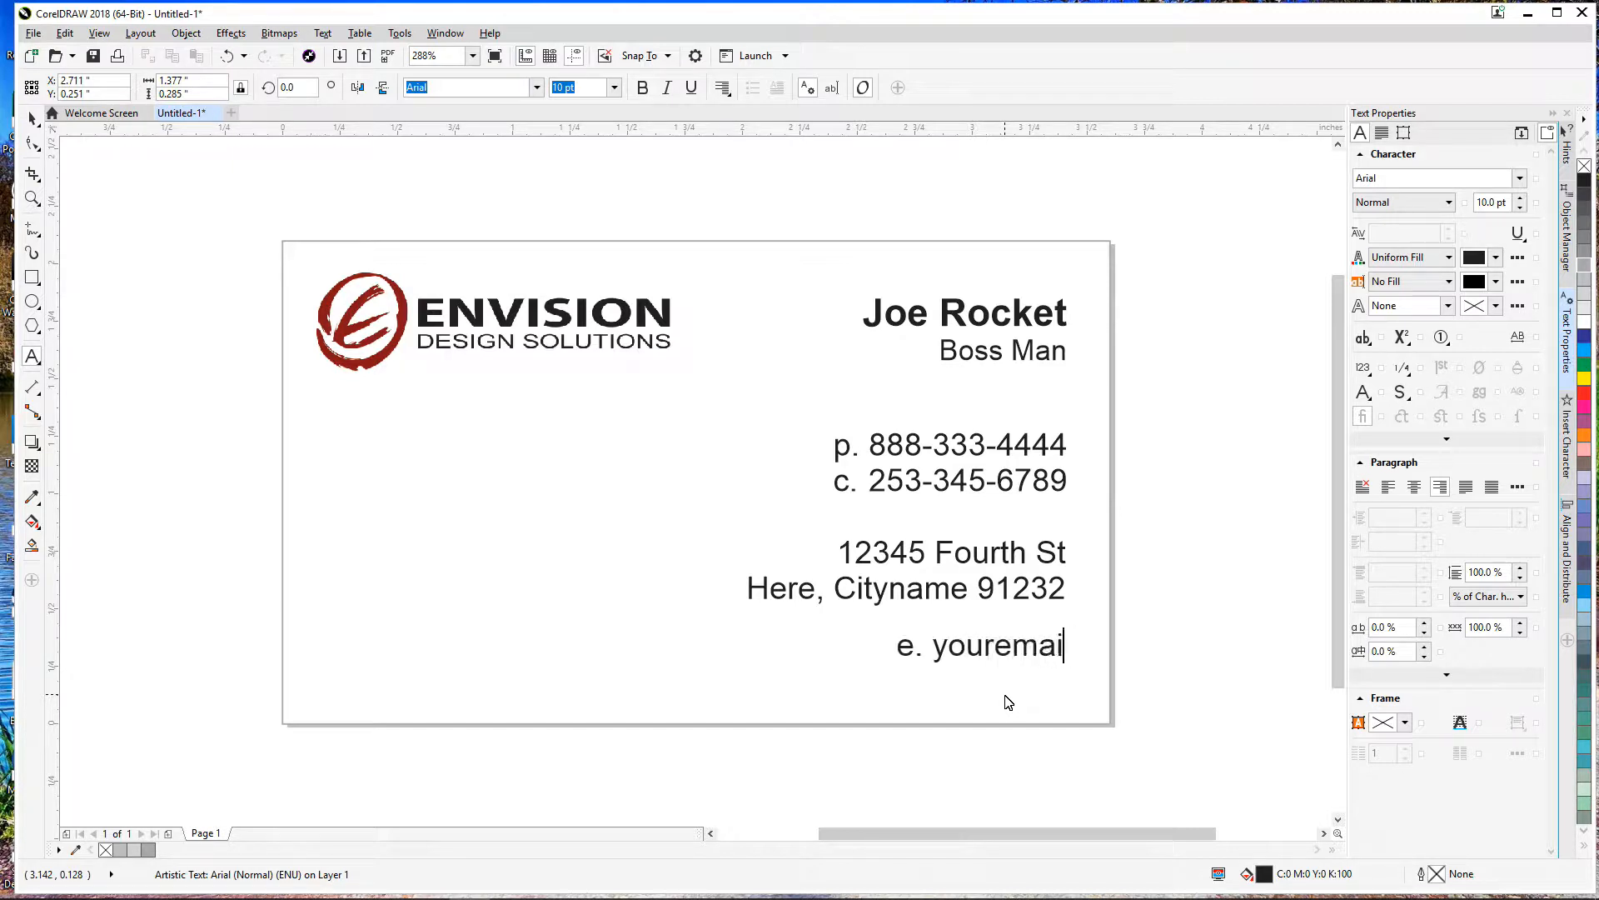
pyautogui.write('laddress')
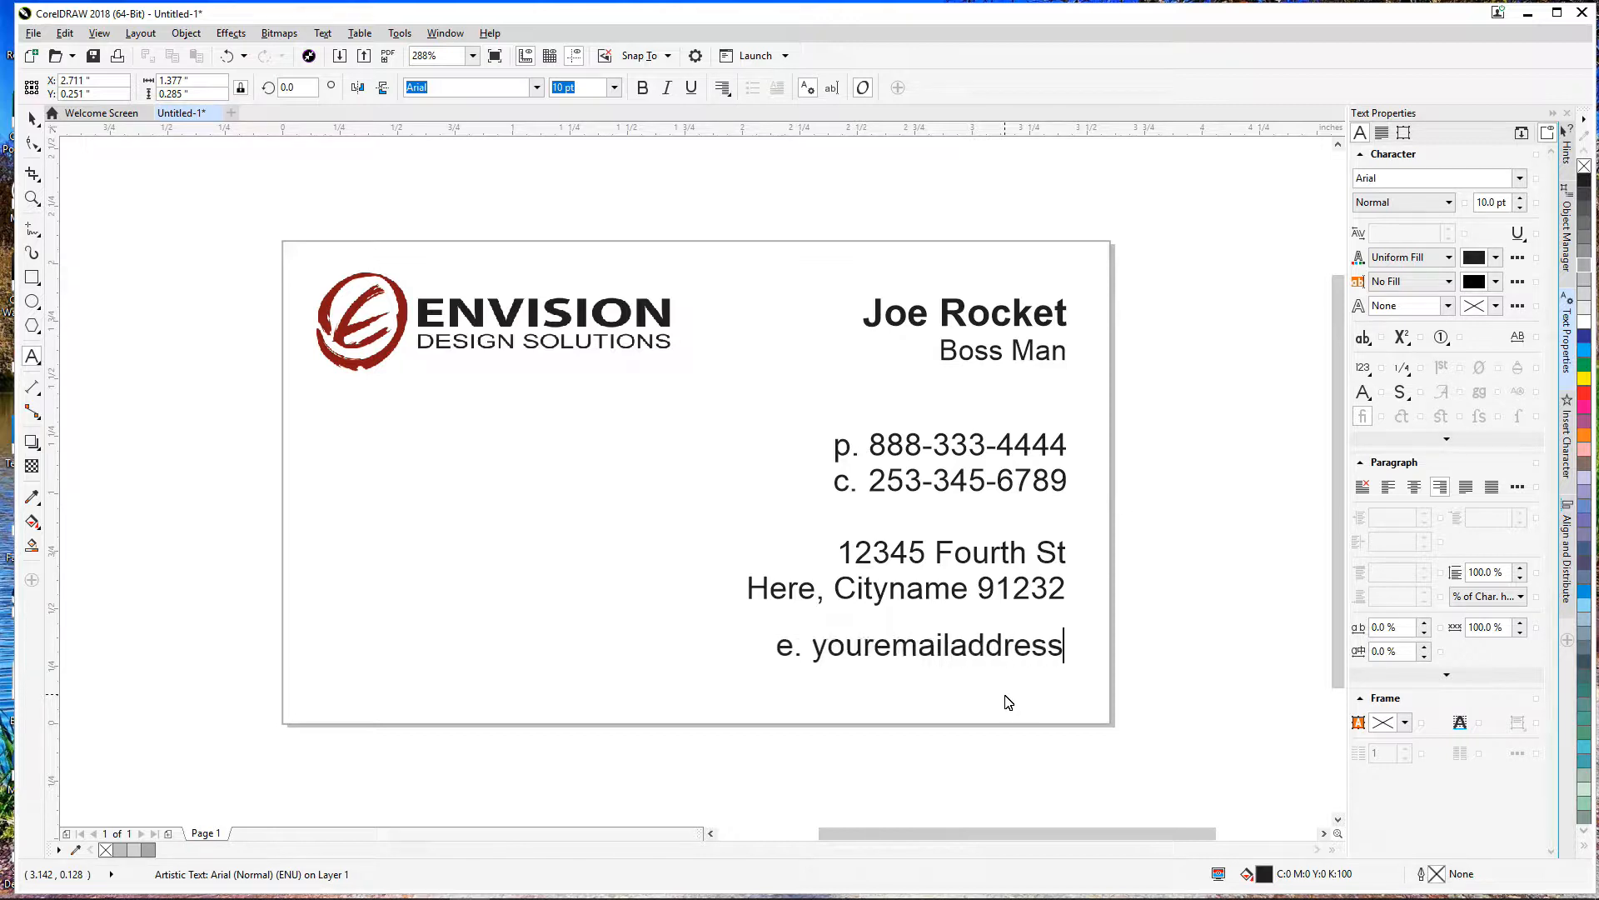
pyautogui.write('@domainname.com')
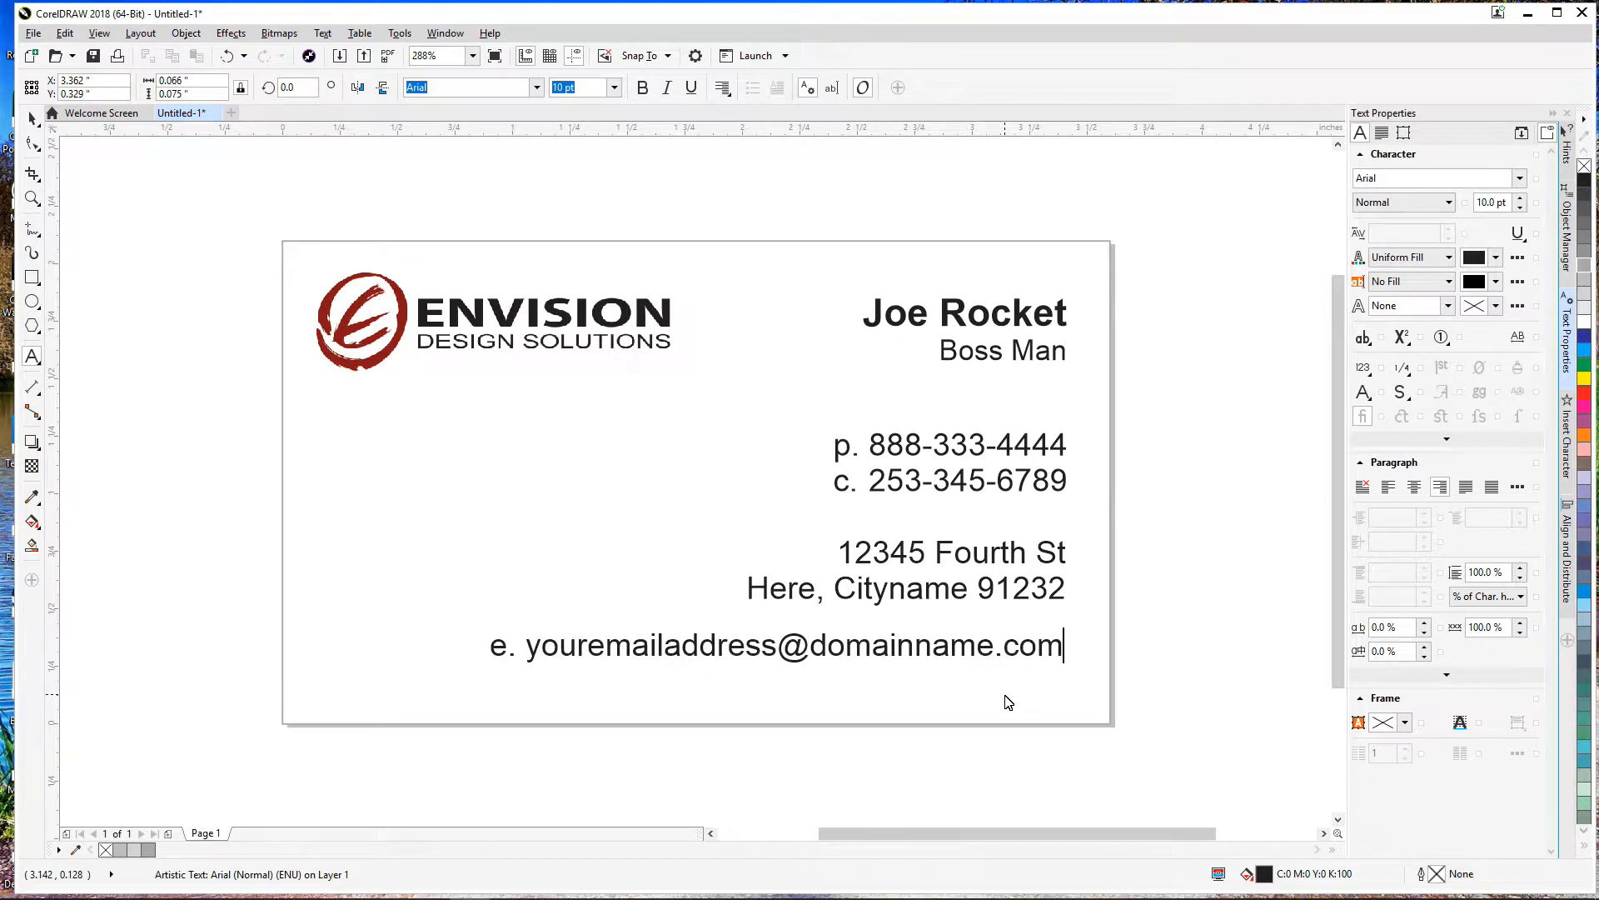
pyautogui.click(32, 118)
pyautogui.moveTo(807, 662); pyautogui.dragTo(806, 666)
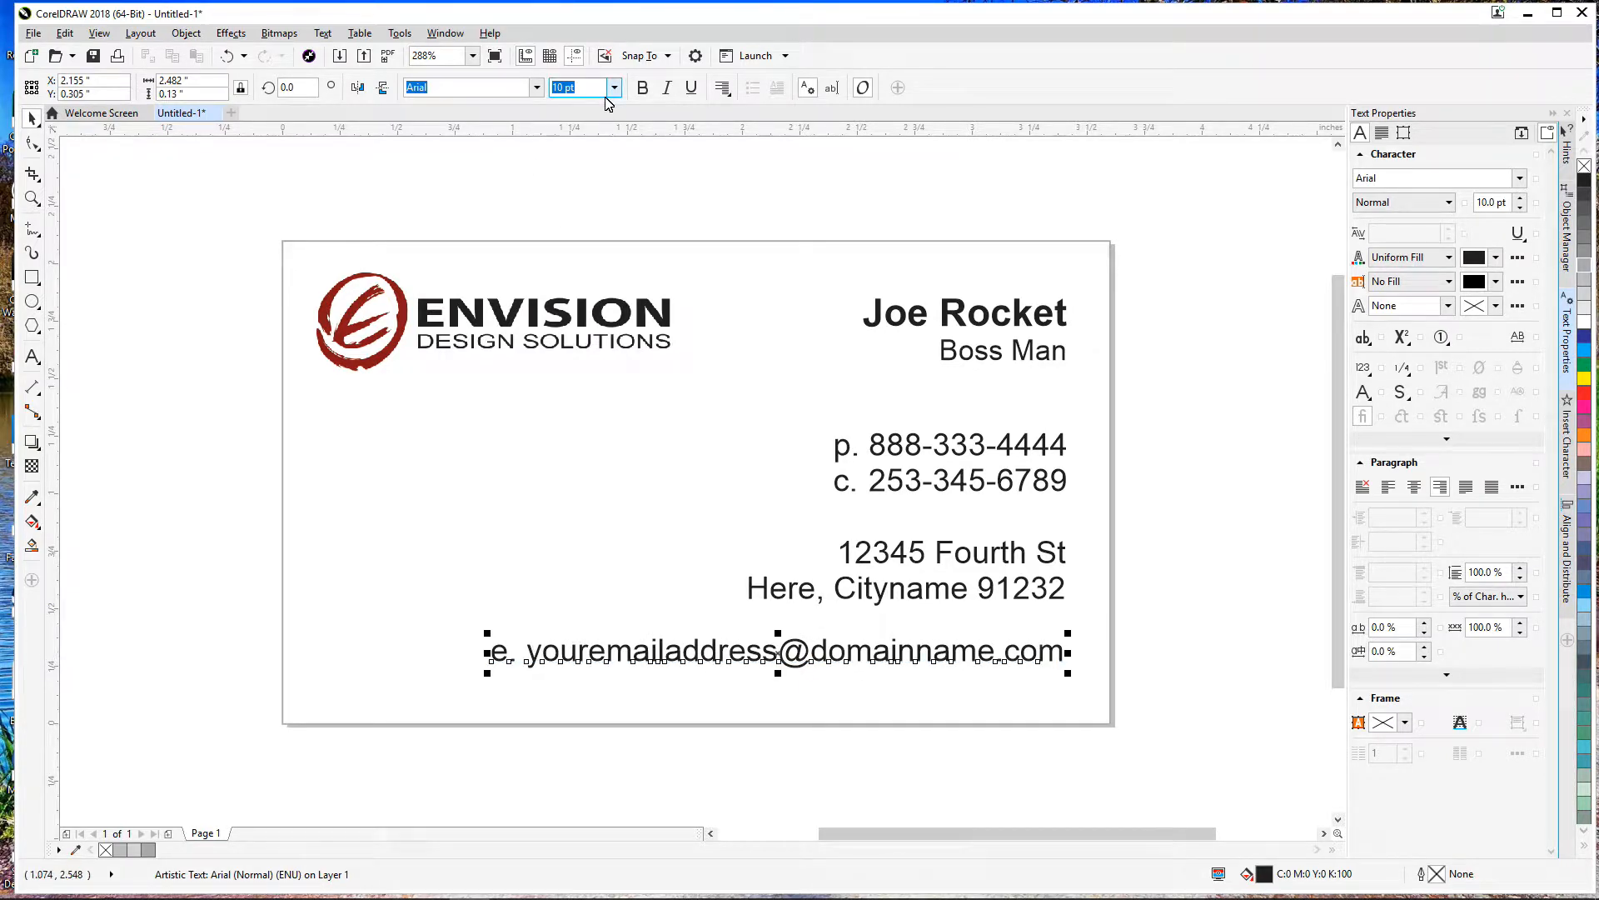
pyautogui.click(1173, 503)
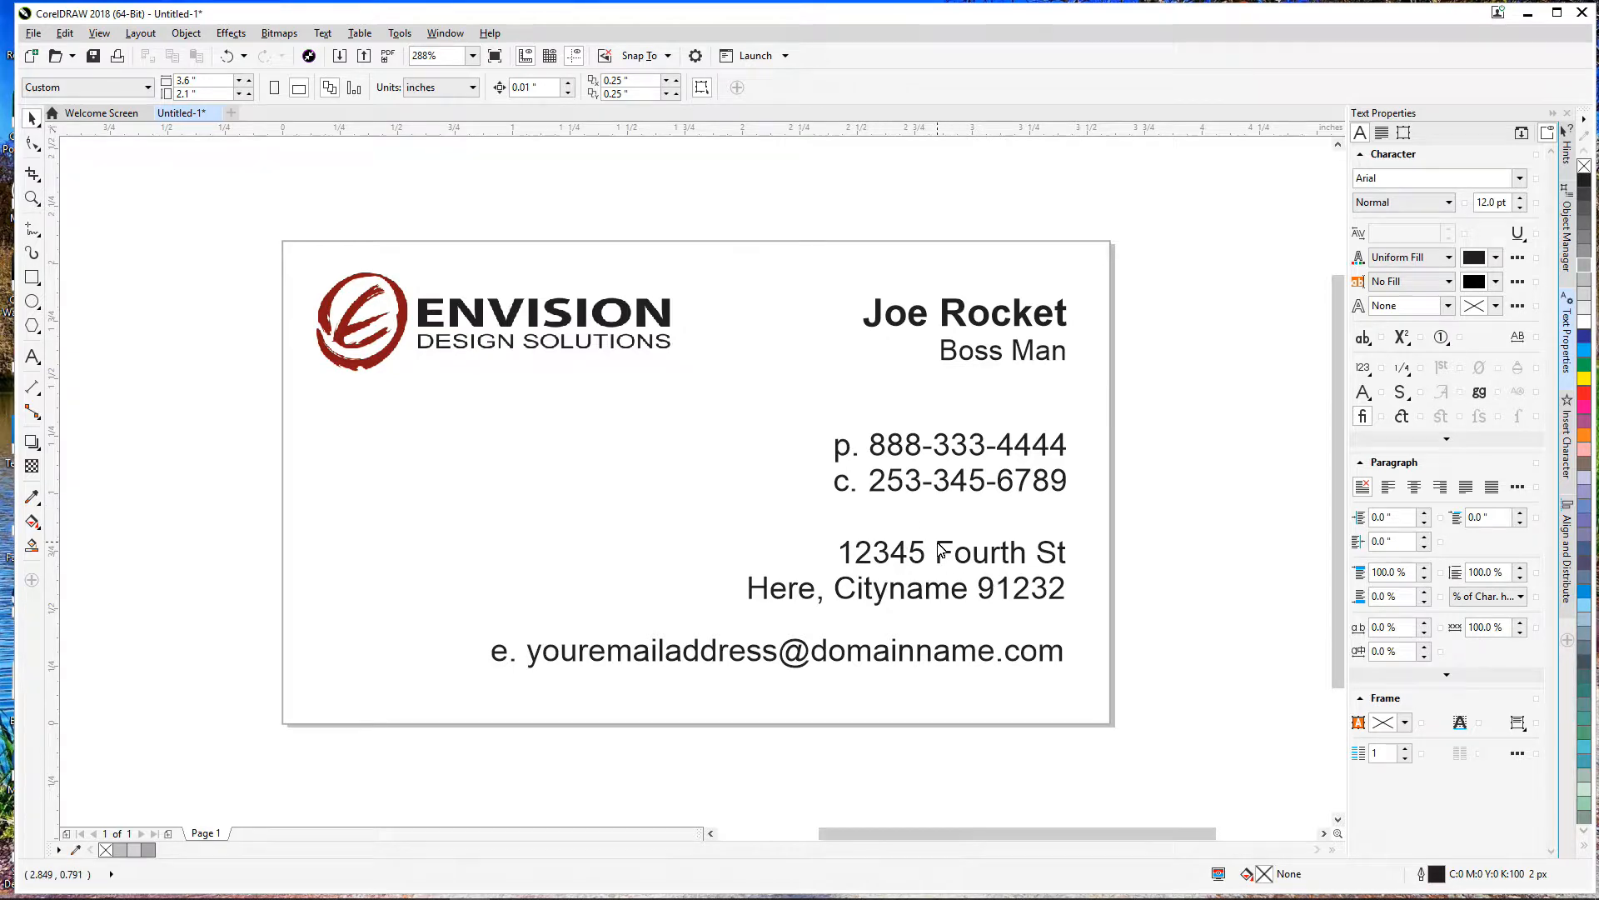
pyautogui.moveTo(948, 659); pyautogui.dragTo(949, 521)
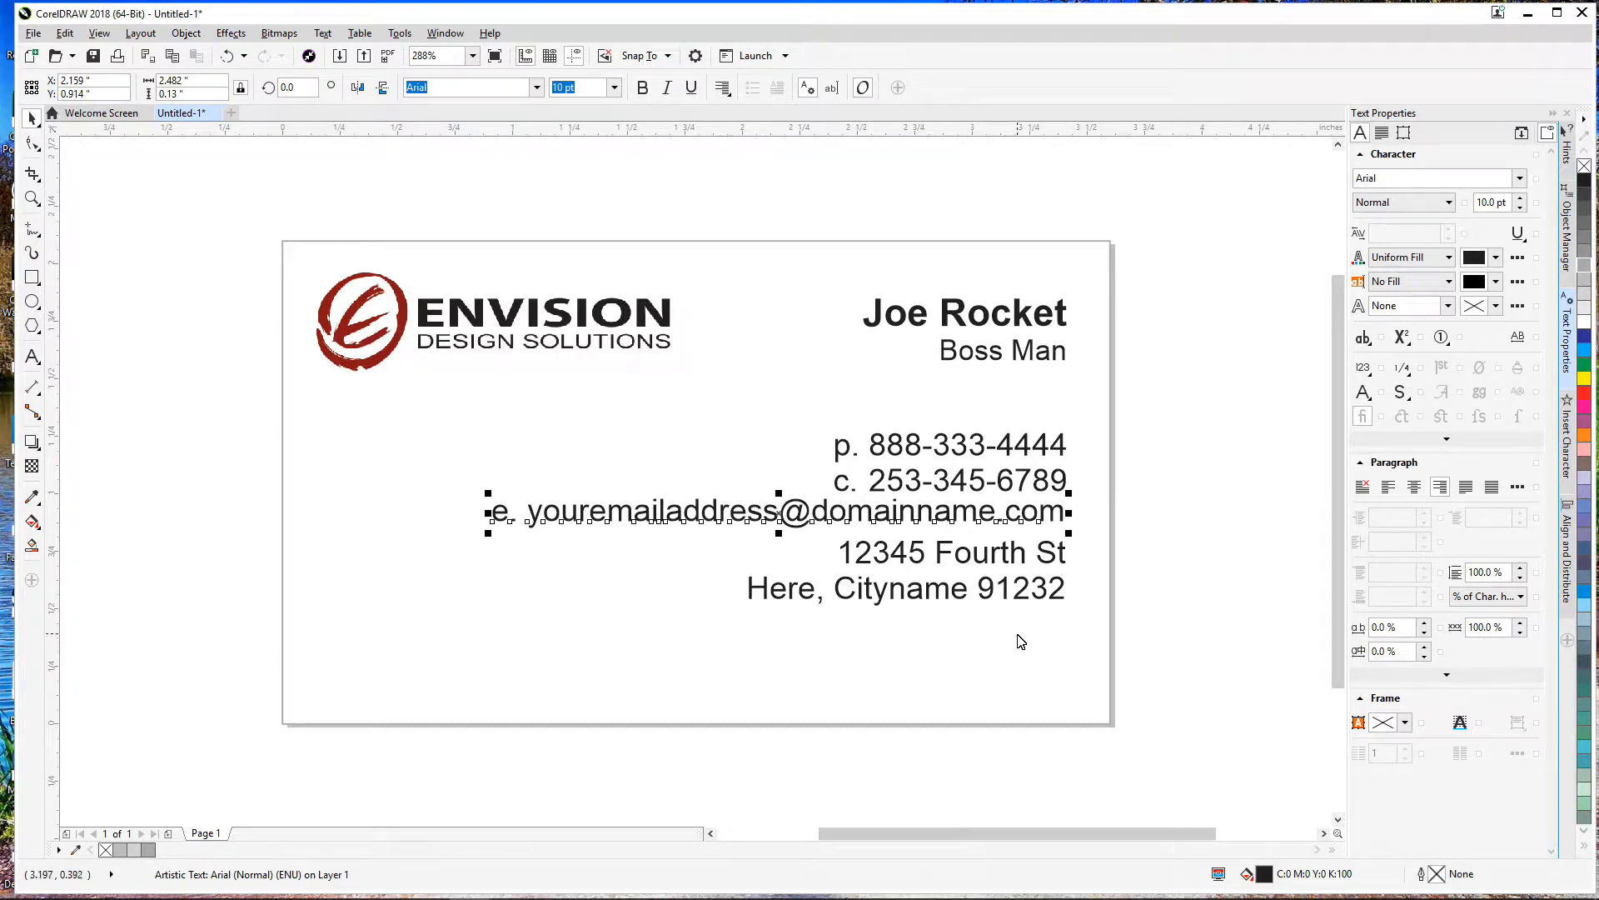
# Step: Put the email line below the address, raise the address, and remove the 'e.' prefix
pyautogui.click(1184, 537)
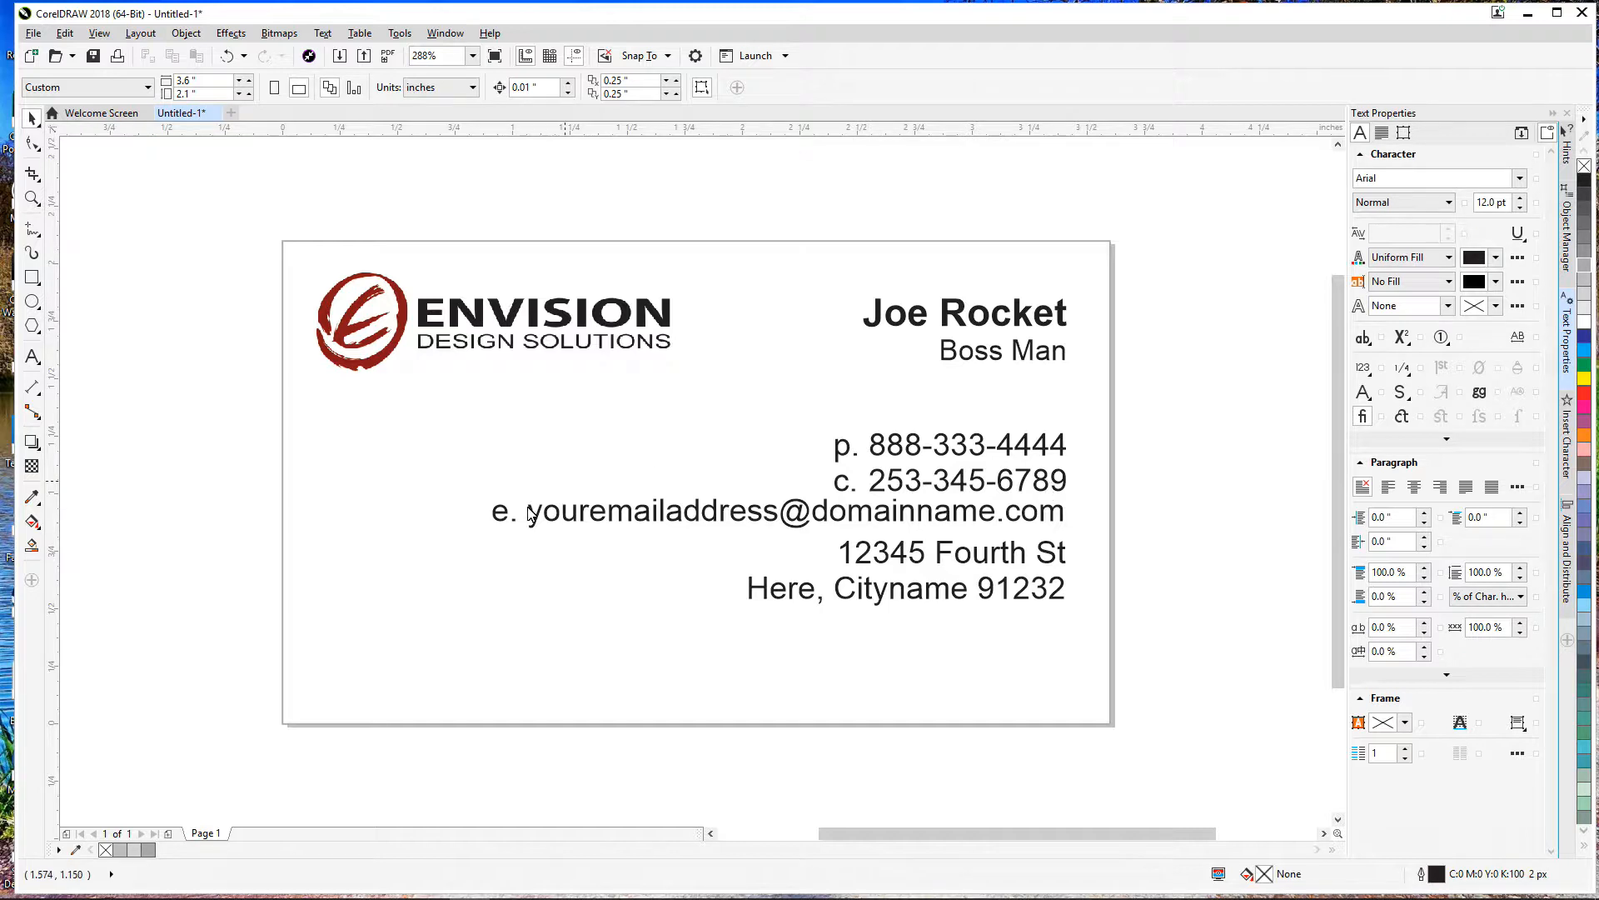
pyautogui.moveTo(793, 535); pyautogui.dragTo(806, 647)
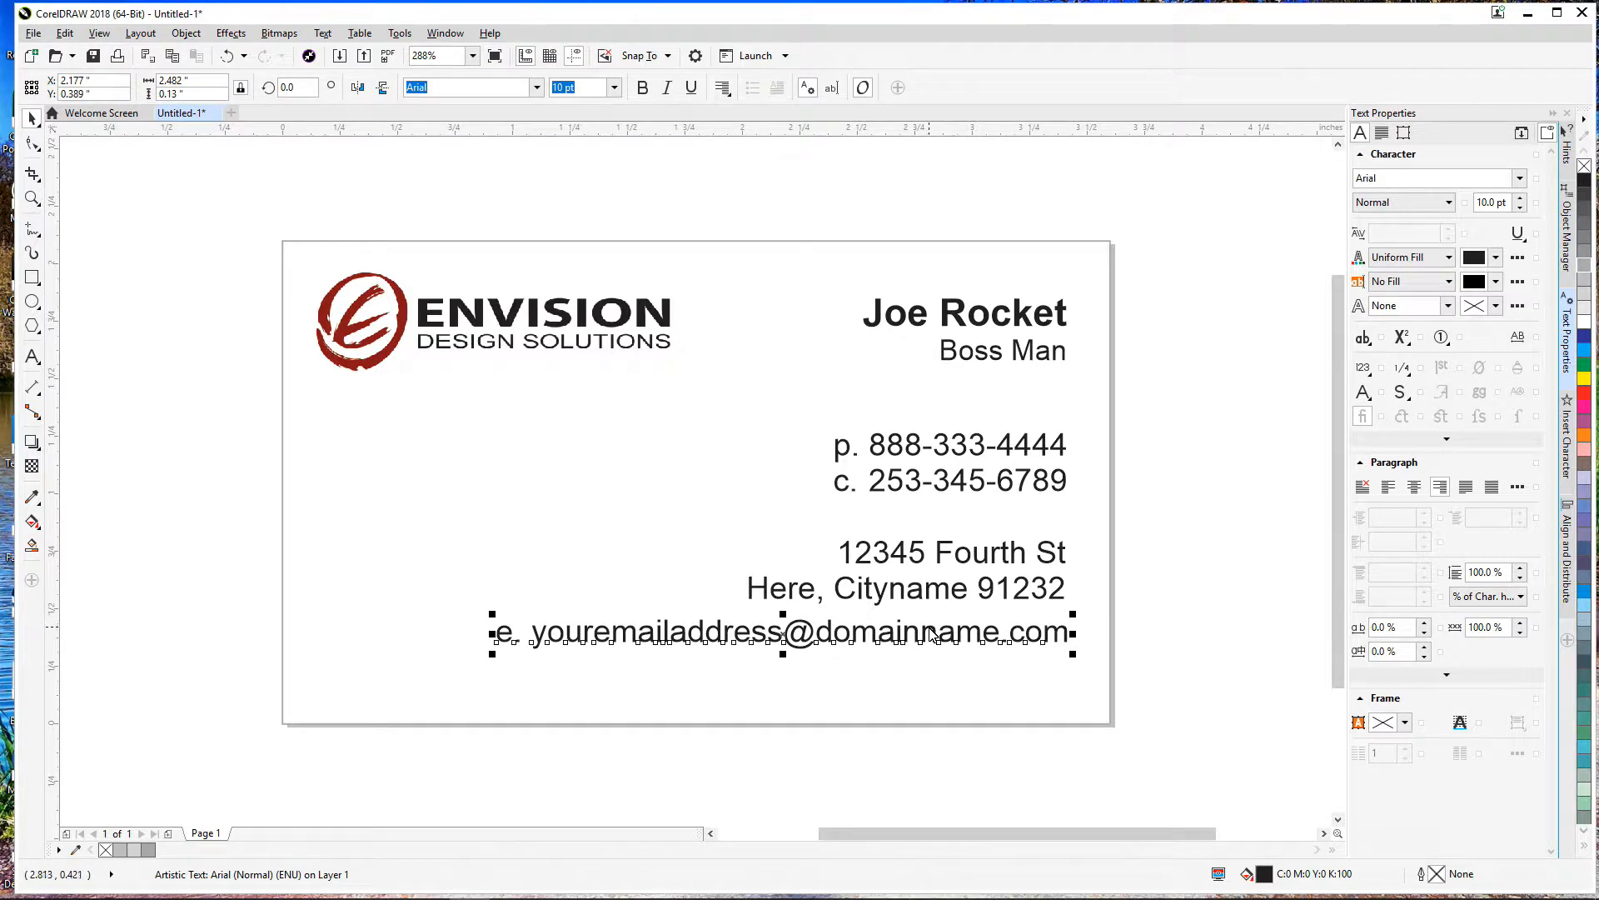
pyautogui.moveTo(940, 595); pyautogui.dragTo(936, 580)
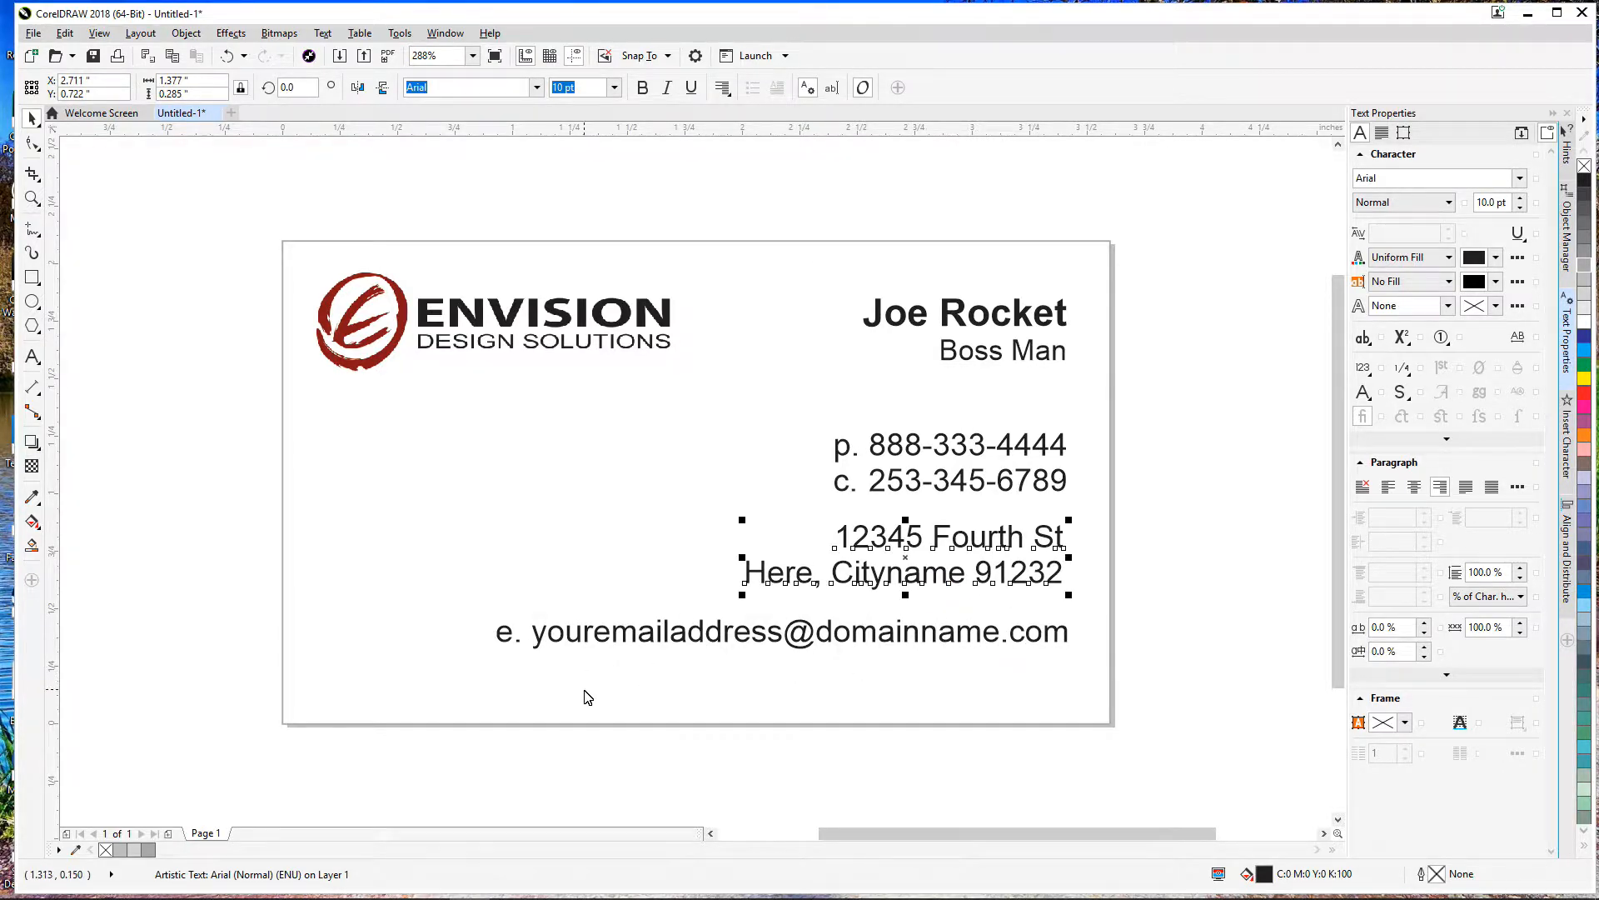
pyautogui.doubleClick(534, 632)
pyautogui.press('BackSpace')
pyautogui.press('BackSpace')
pyautogui.press('BackSpace')
pyautogui.press('Escape')
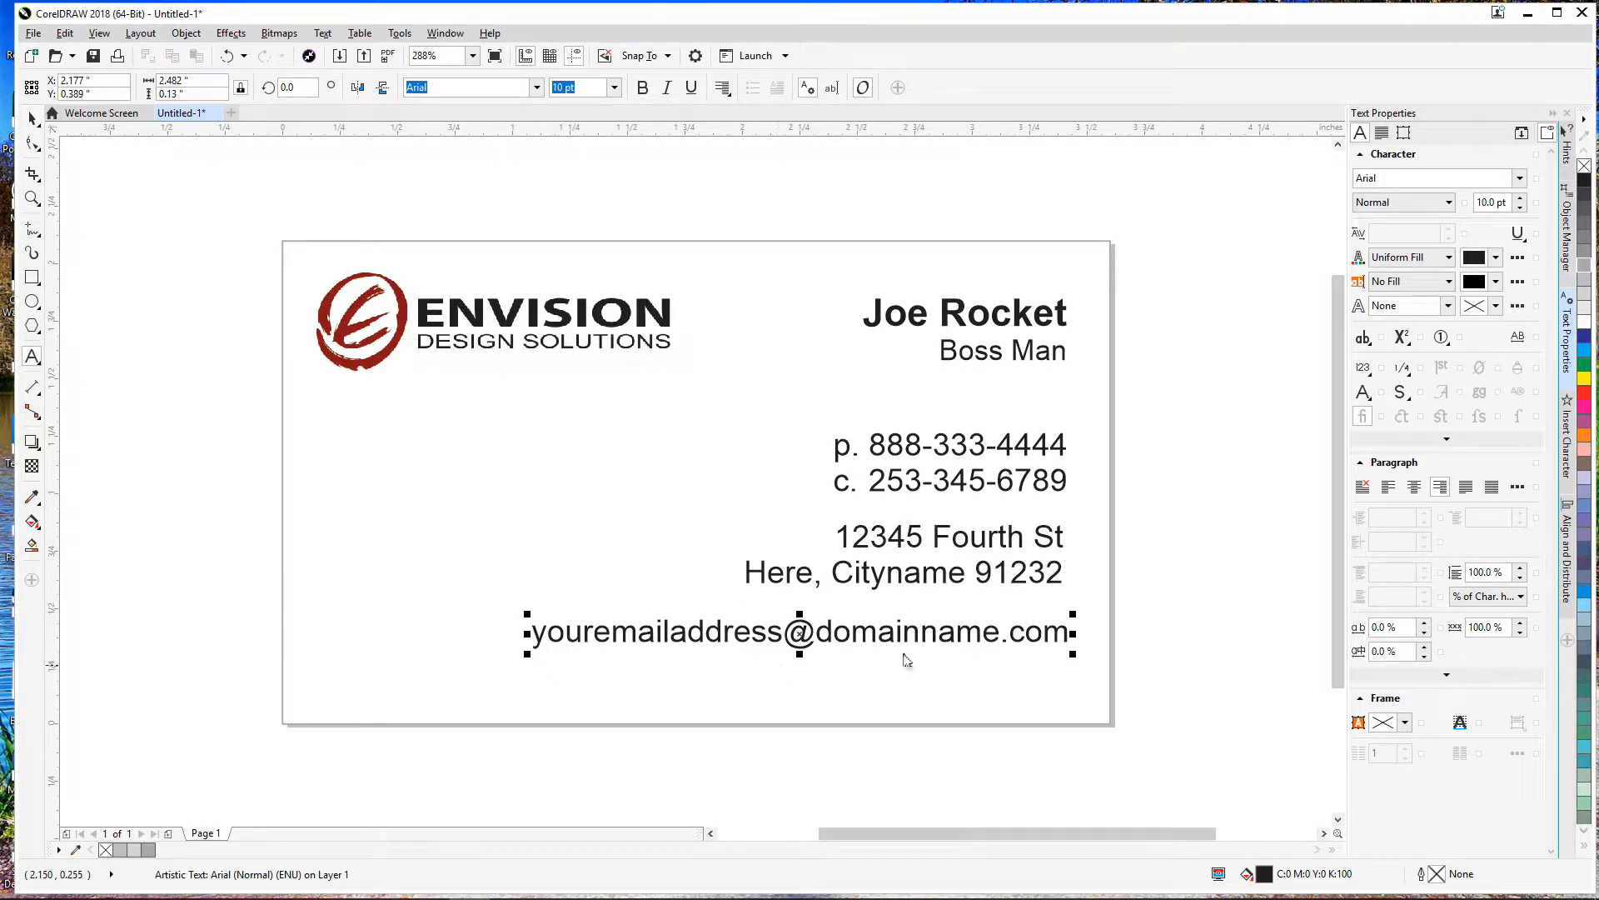
pyautogui.click(974, 636)
pyautogui.press('End')
pyautogui.press('Return')
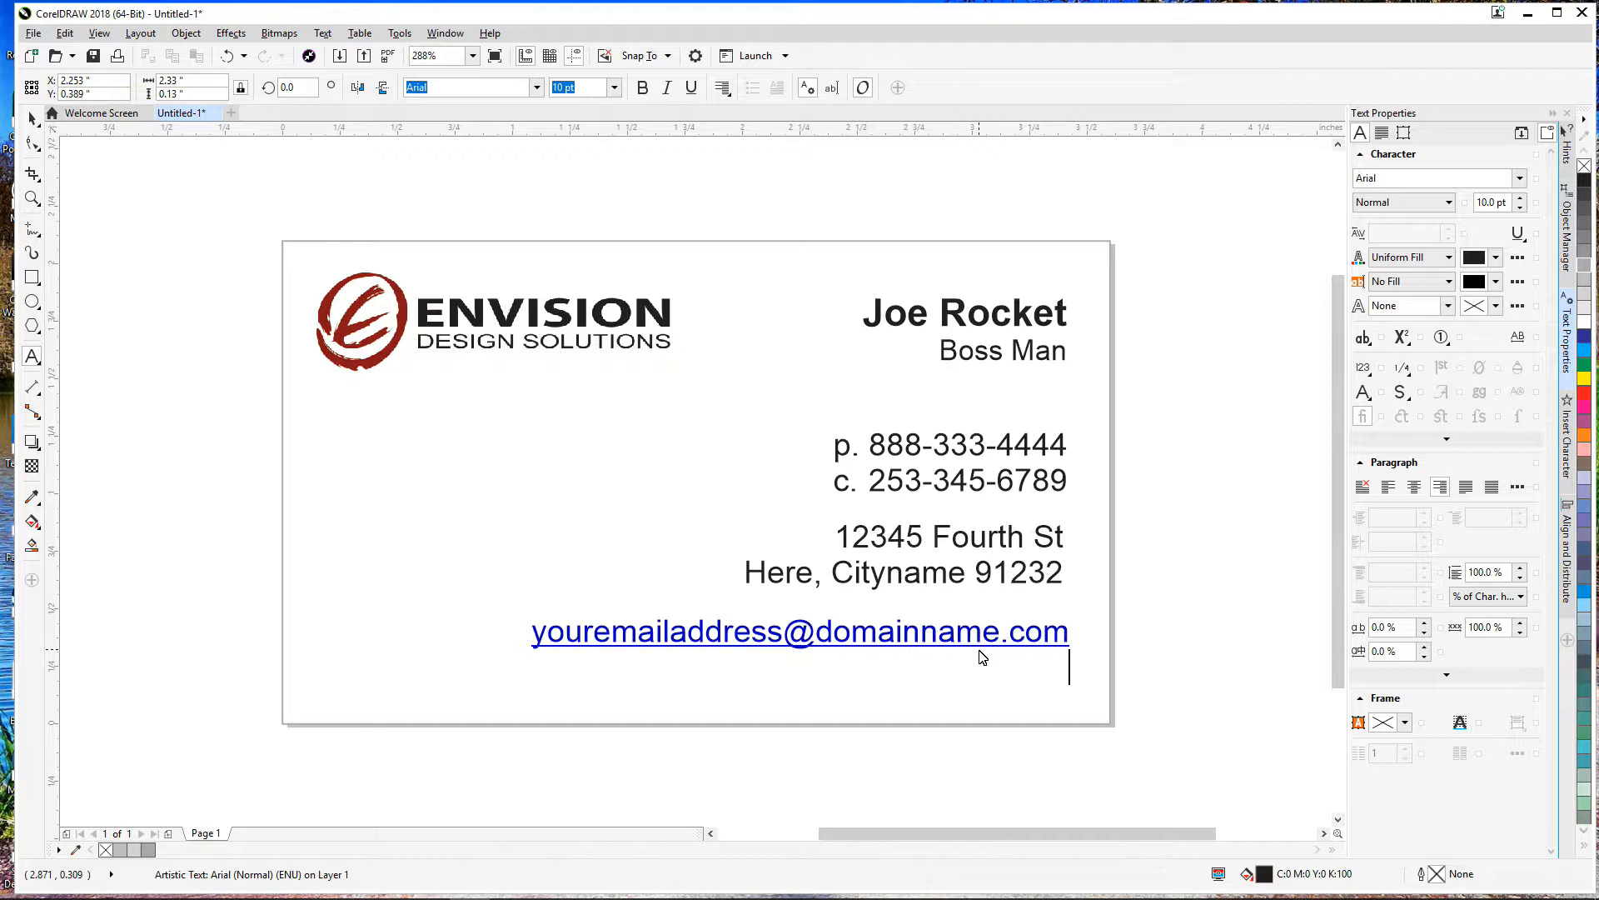
pyautogui.hotkey('ctrl', 'z')
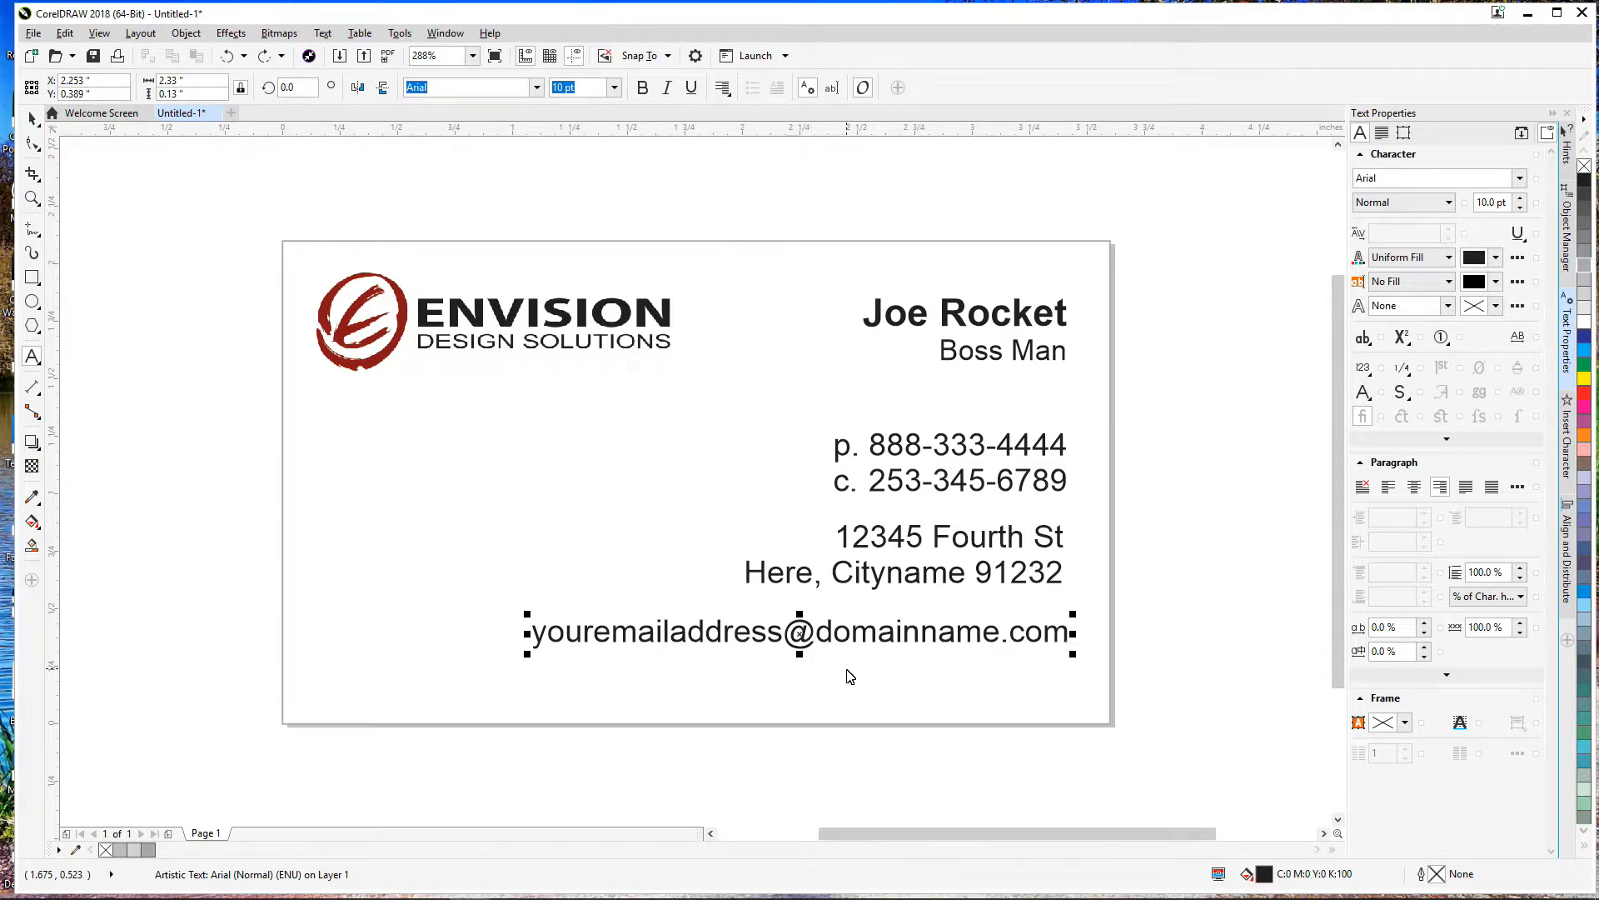
pyautogui.write('www.')
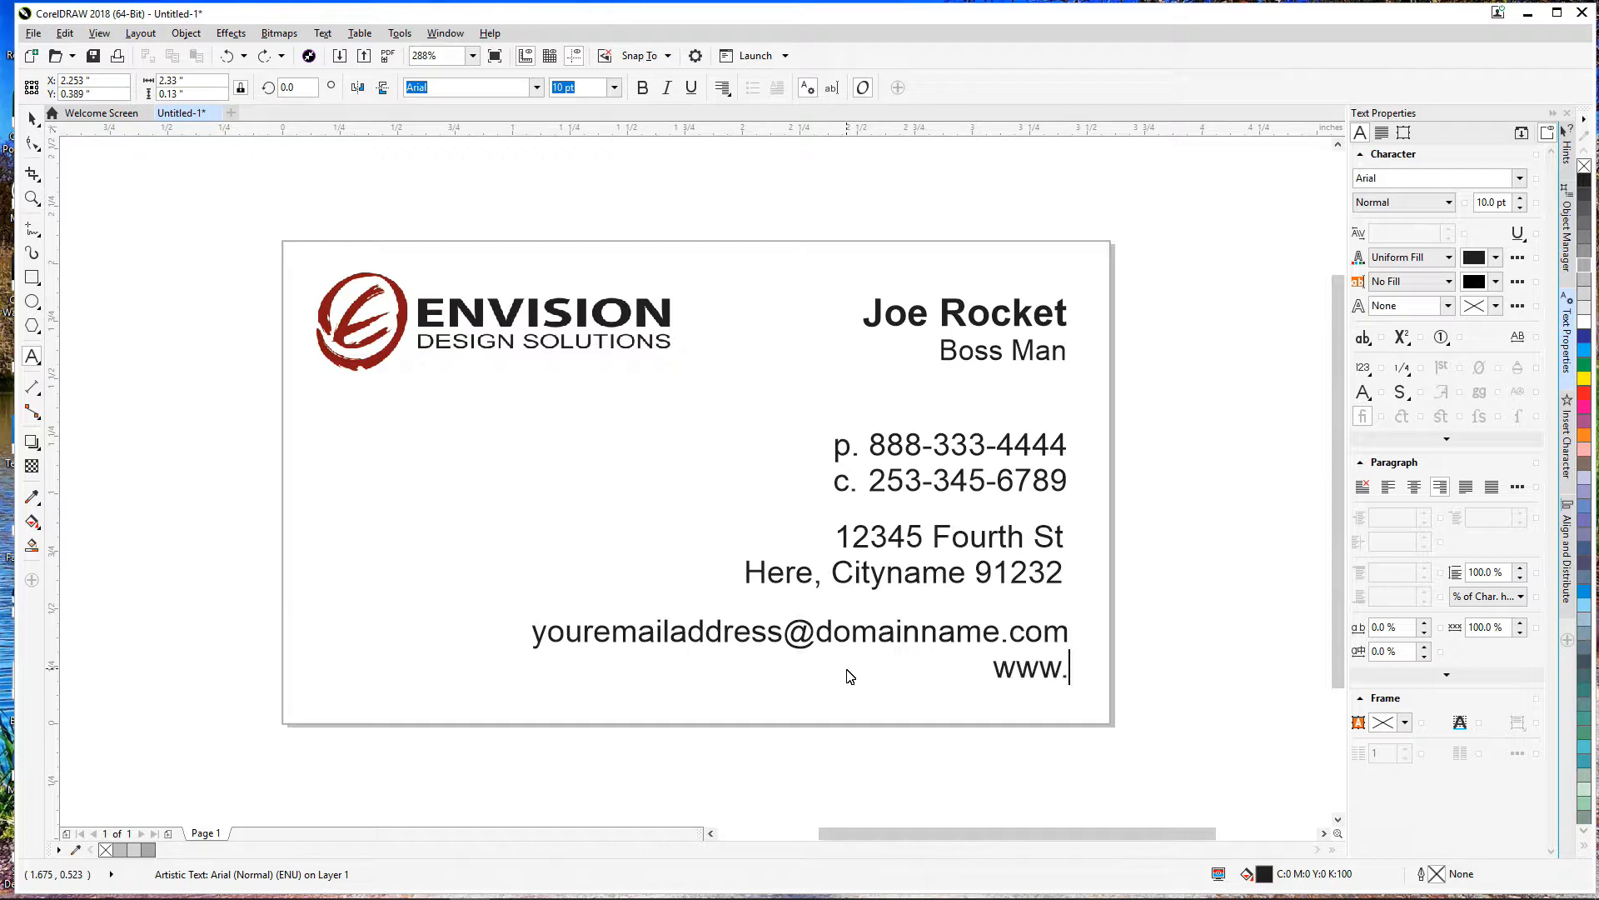
pyautogui.write('domainname.com')
pyautogui.hotkey('ctrl', 'space')
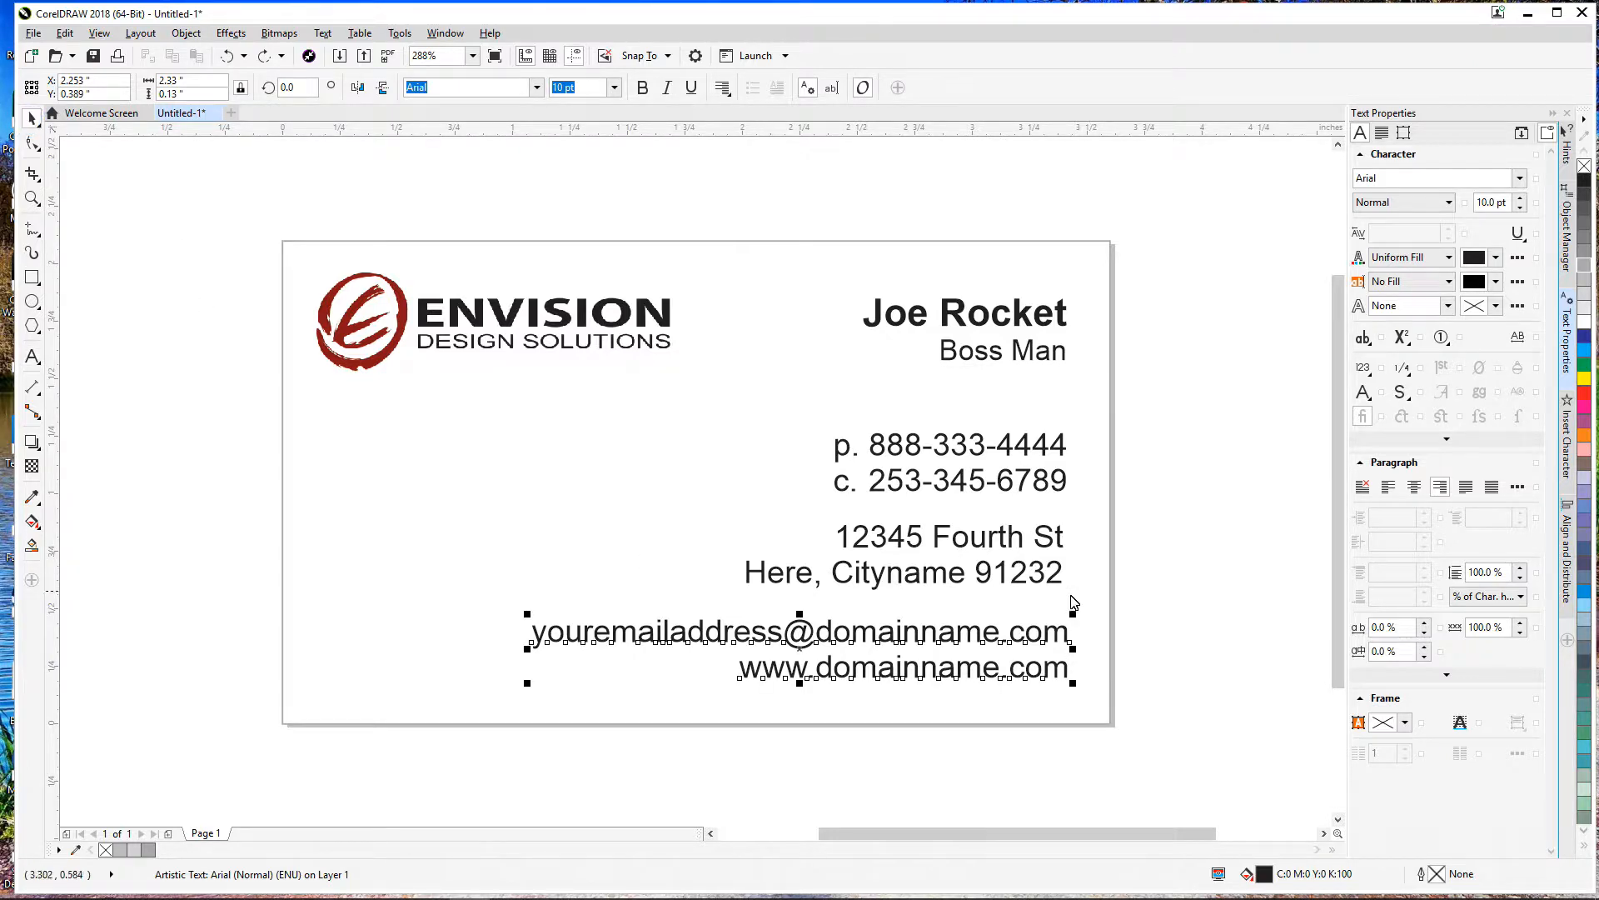
pyautogui.press('F10')
pyautogui.click(1043, 447)
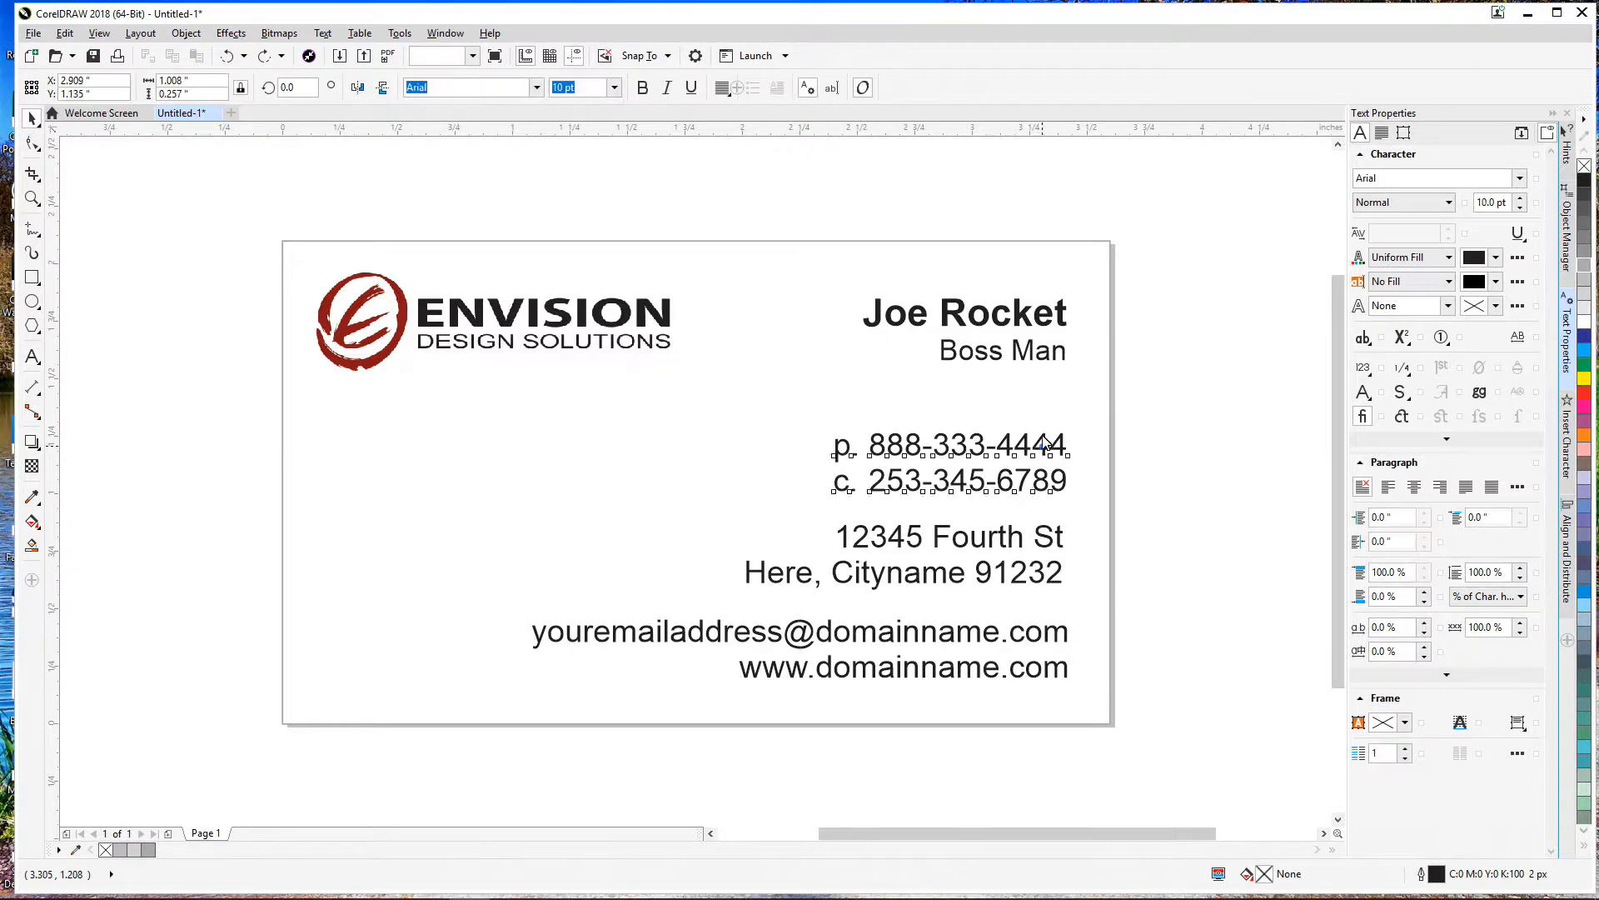
# Step: Drag the phone, address and email/website text blocks upward; a trial guideline is undone
pyautogui.moveTo(1045, 474); pyautogui.dragTo(1043, 447)
pyautogui.moveTo(1044, 541); pyautogui.dragTo(1045, 517)
pyautogui.moveTo(1057, 644); pyautogui.dragTo(1053, 630)
pyautogui.click(1150, 632)
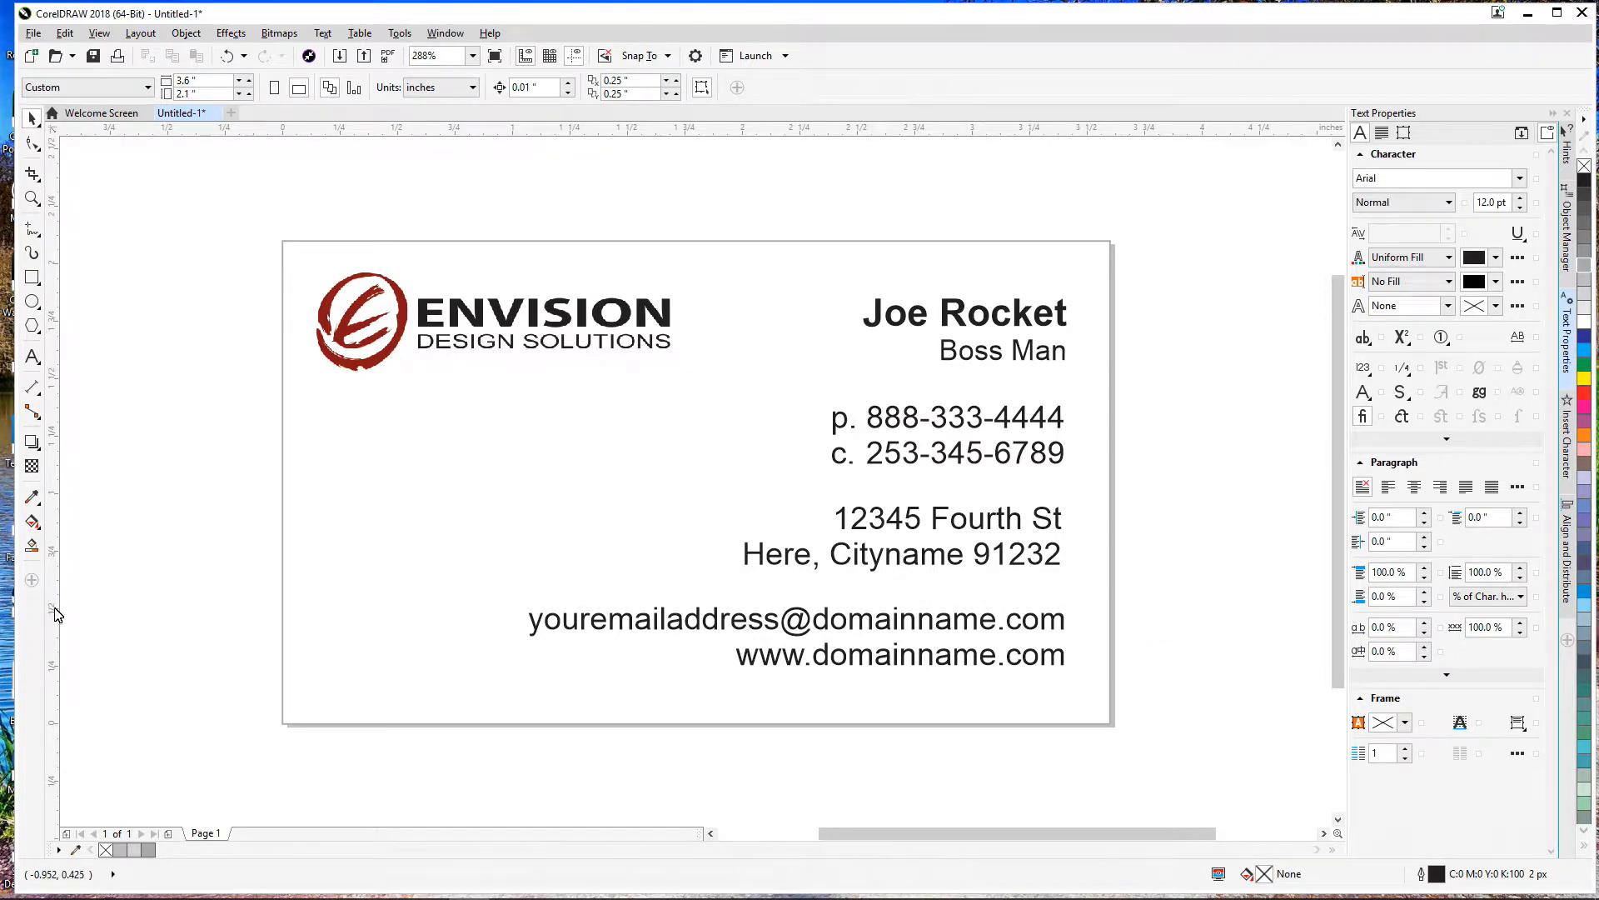
pyautogui.moveTo(54, 600); pyautogui.dragTo(1066, 504)
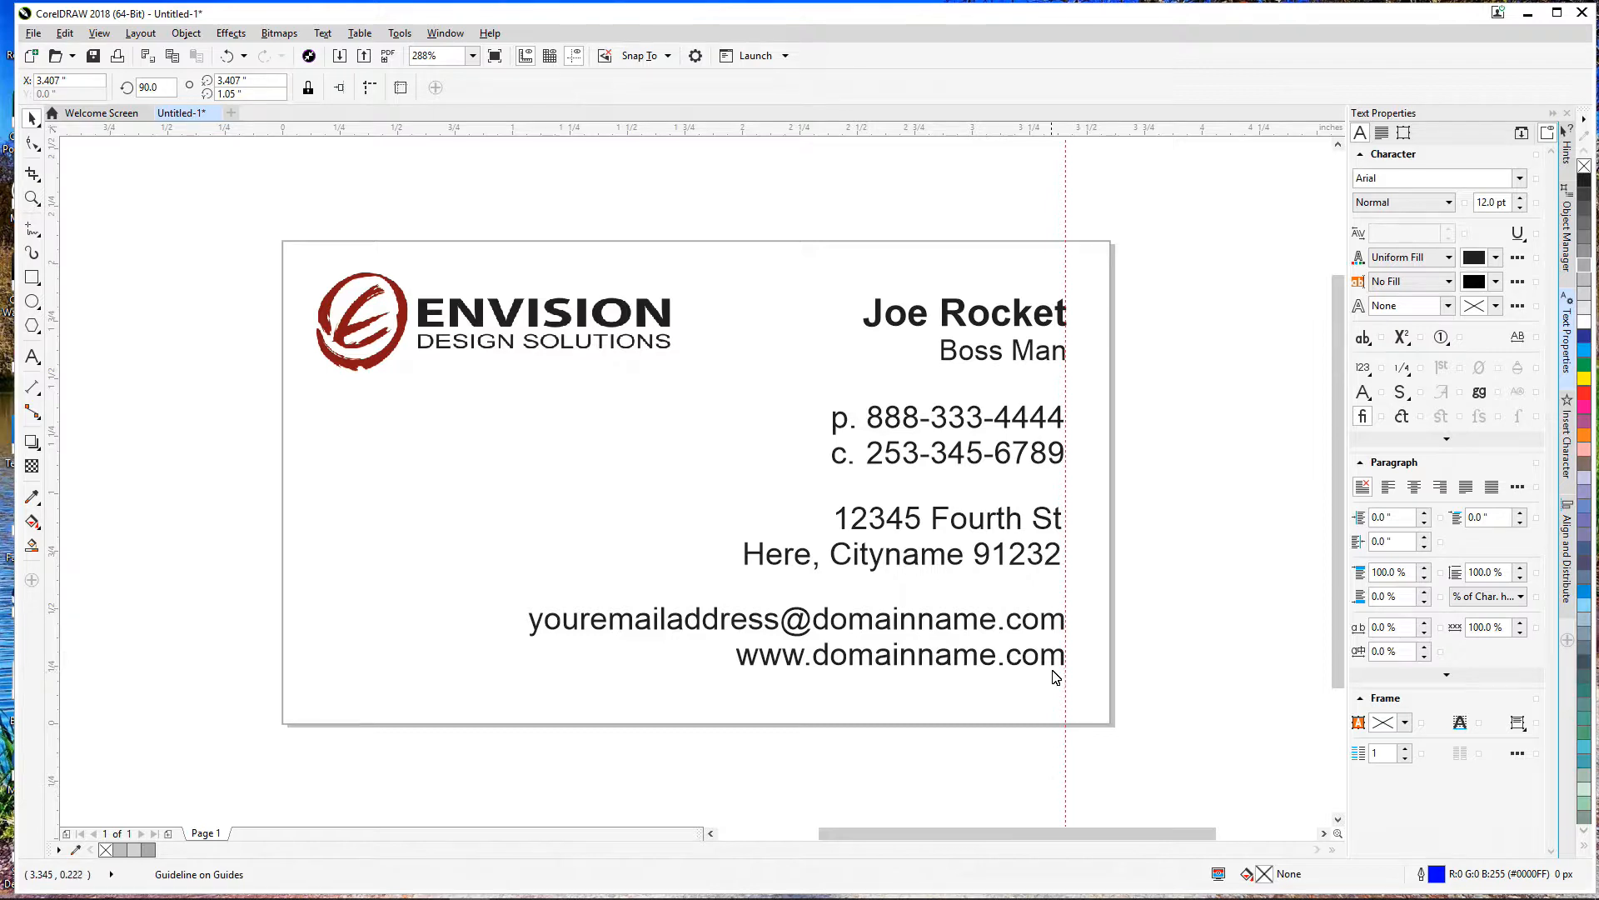
pyautogui.hotkey('ctrl', 'z')
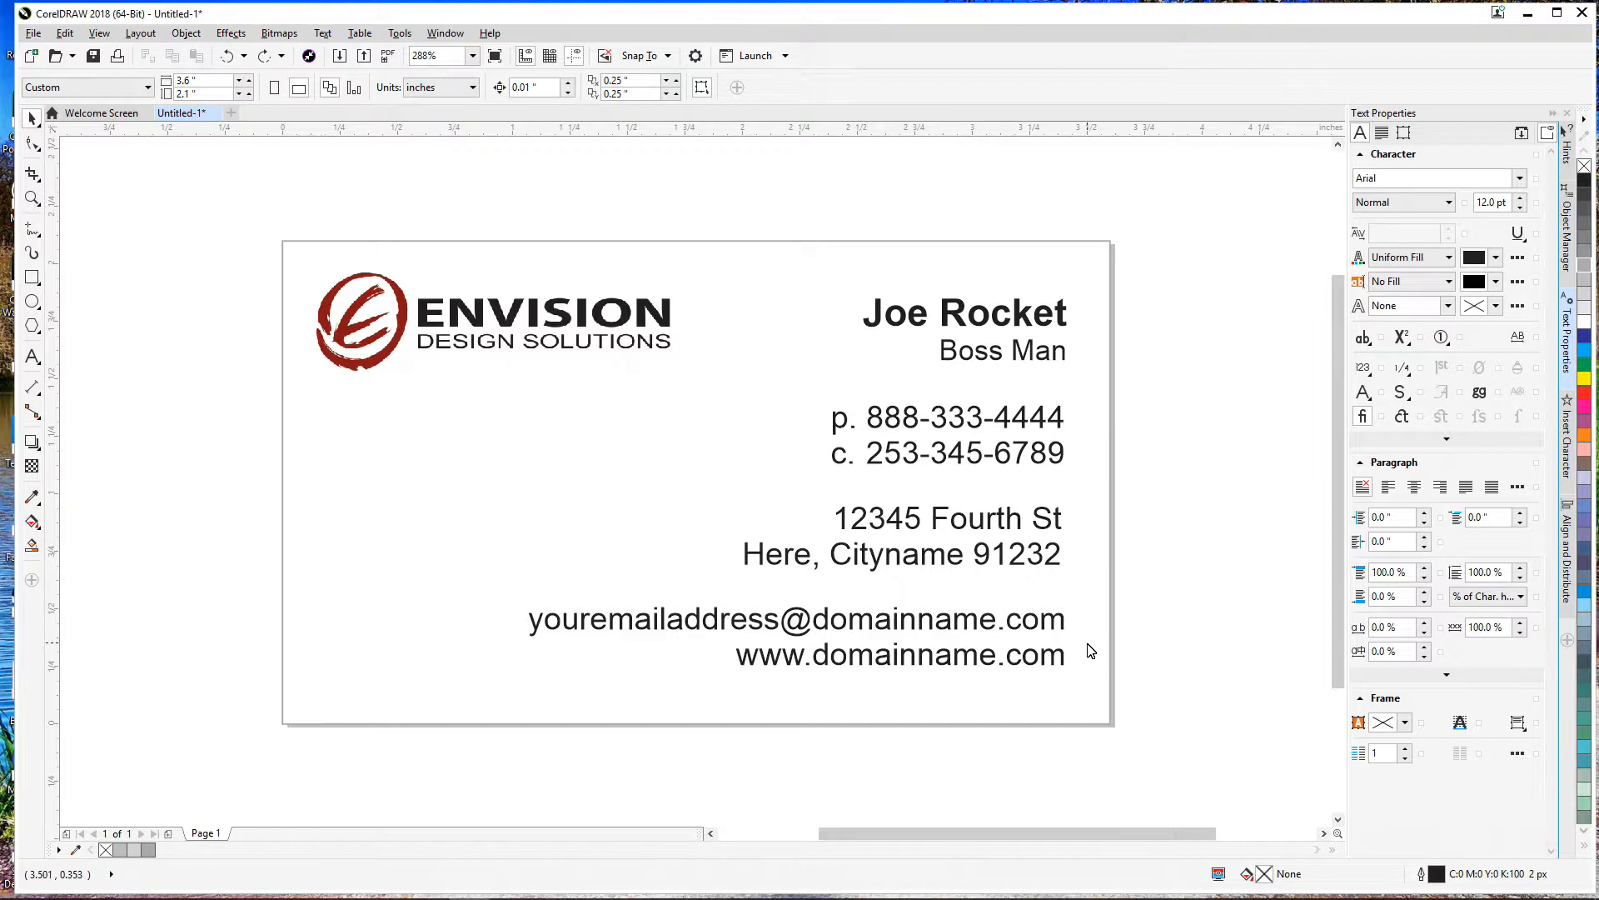
# Step: Marquee-select the four contact text blocks and right-align them to the name text
pyautogui.moveTo(1189, 753); pyautogui.dragTo(494, 213)
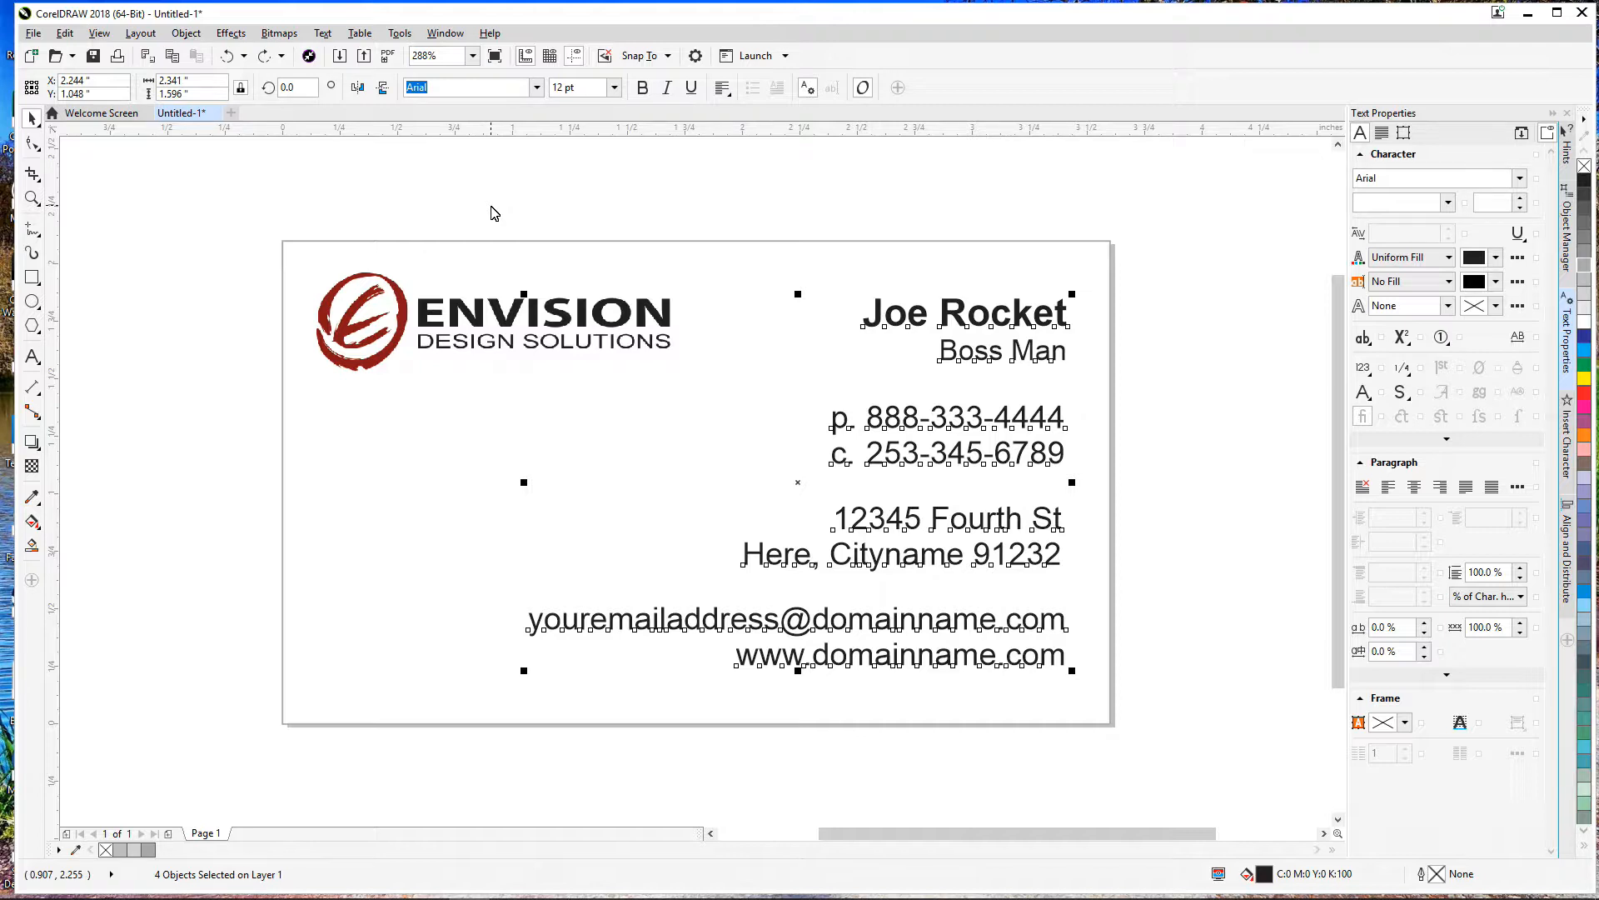
pyautogui.press('l')
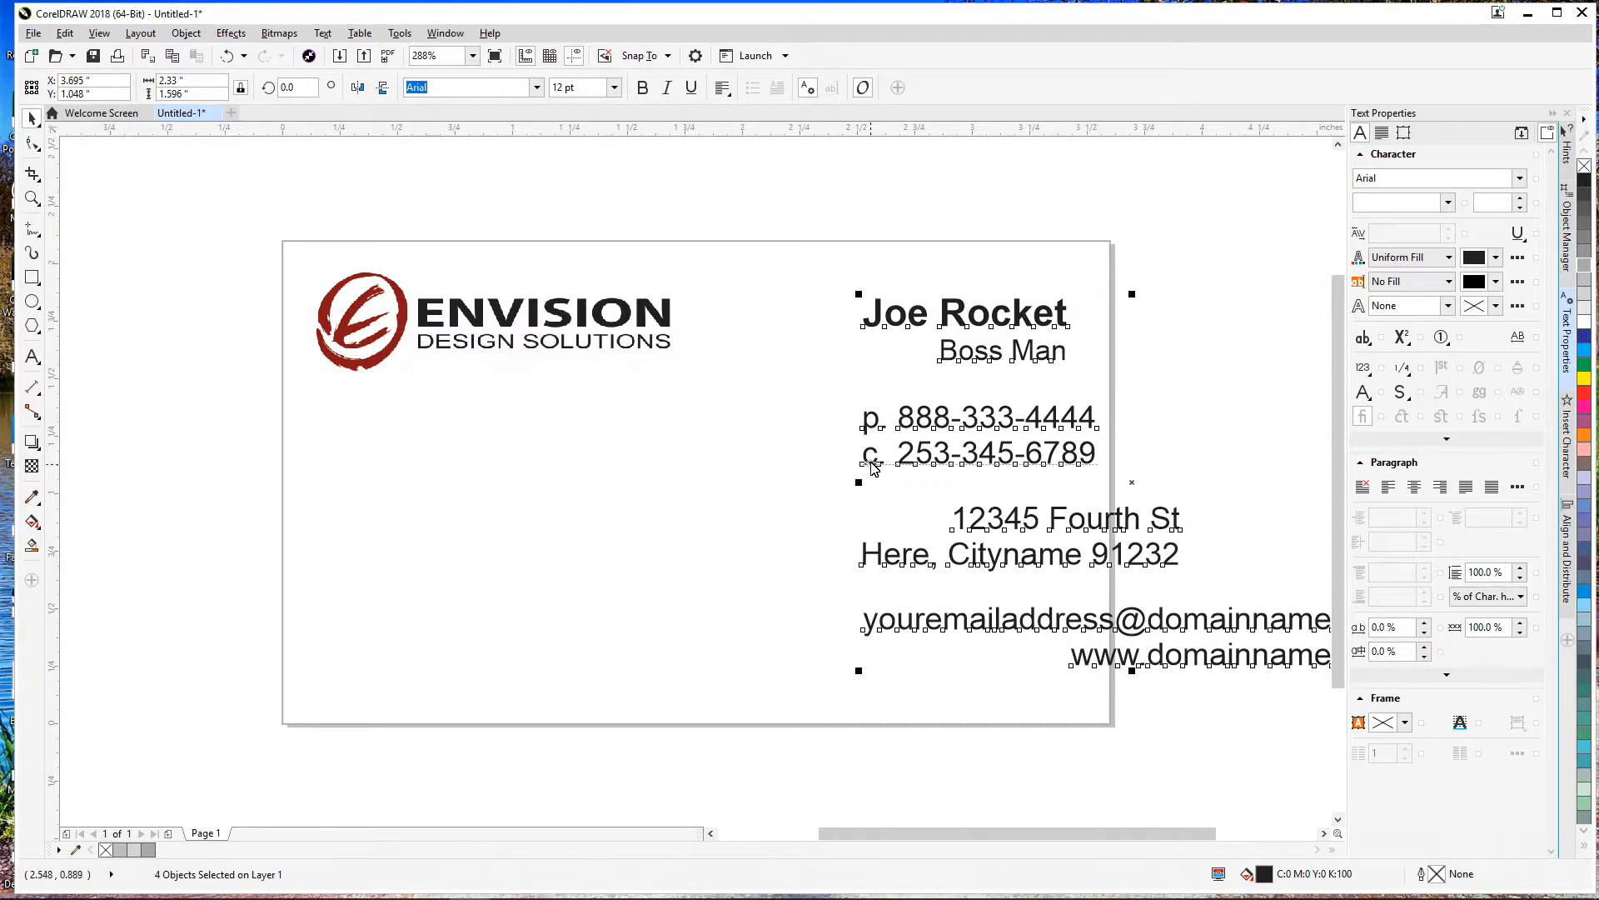
pyautogui.press('r')
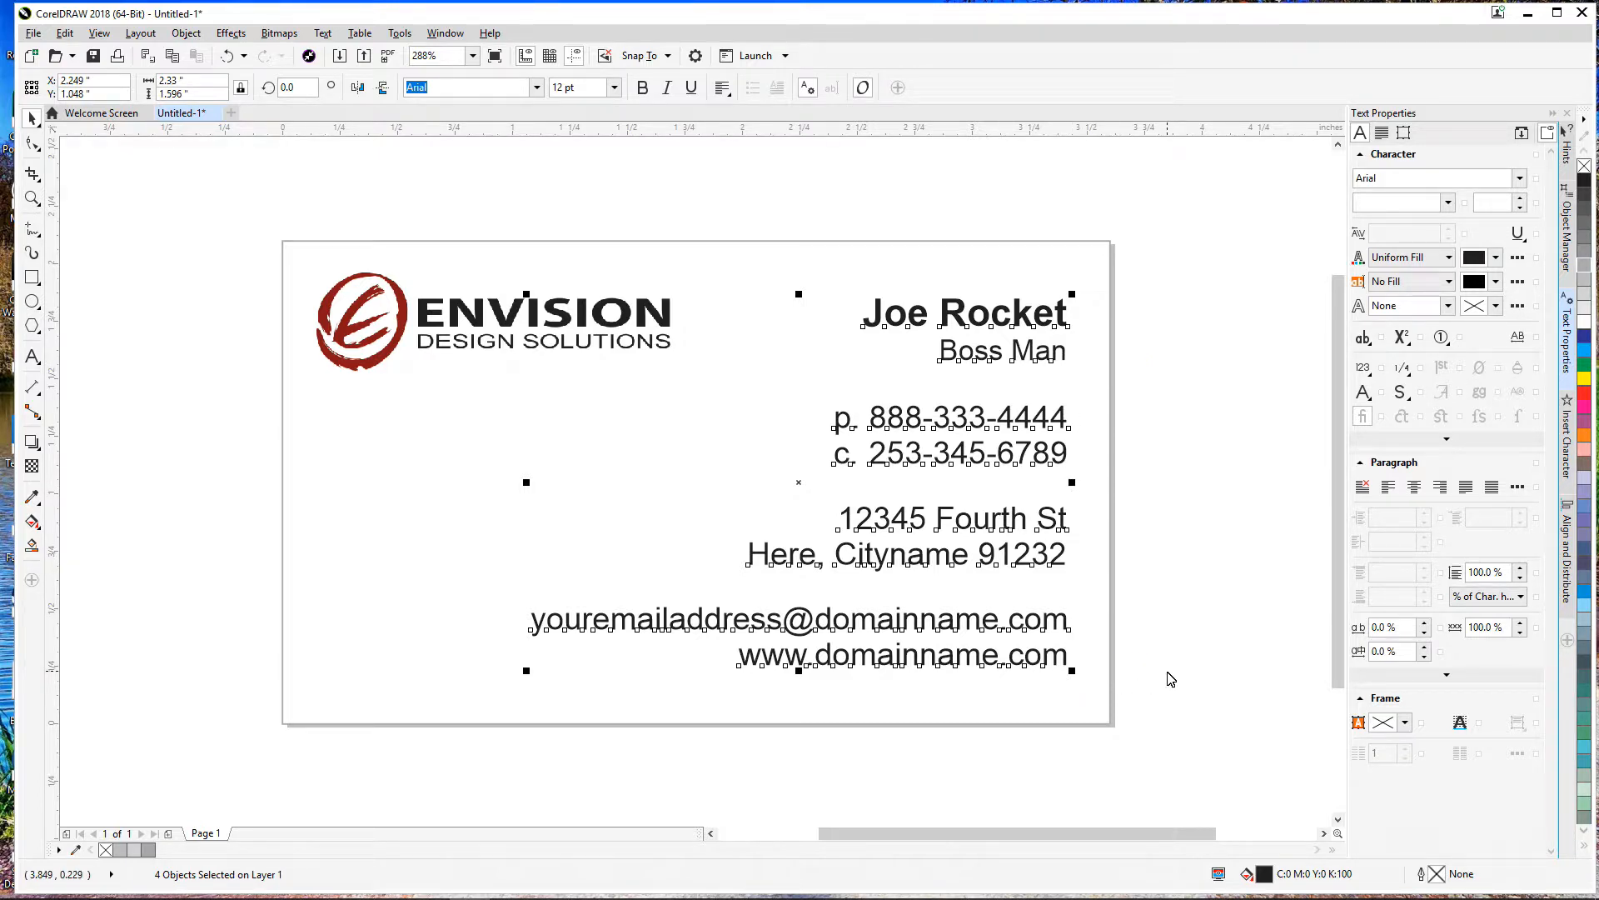
pyautogui.press('c')
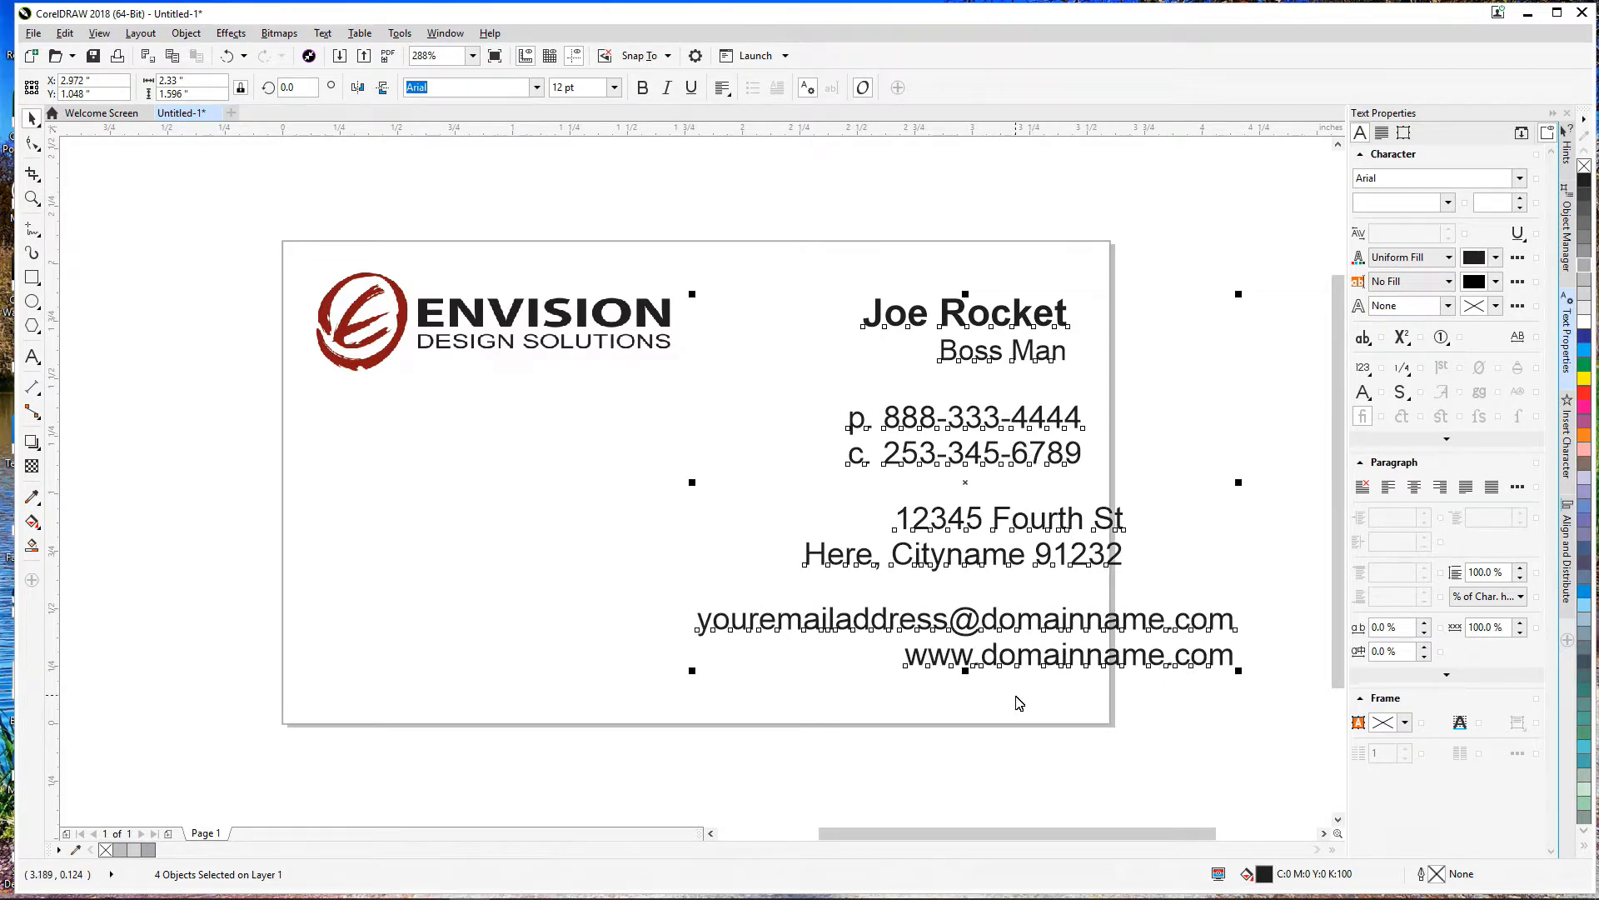
pyautogui.press('r')
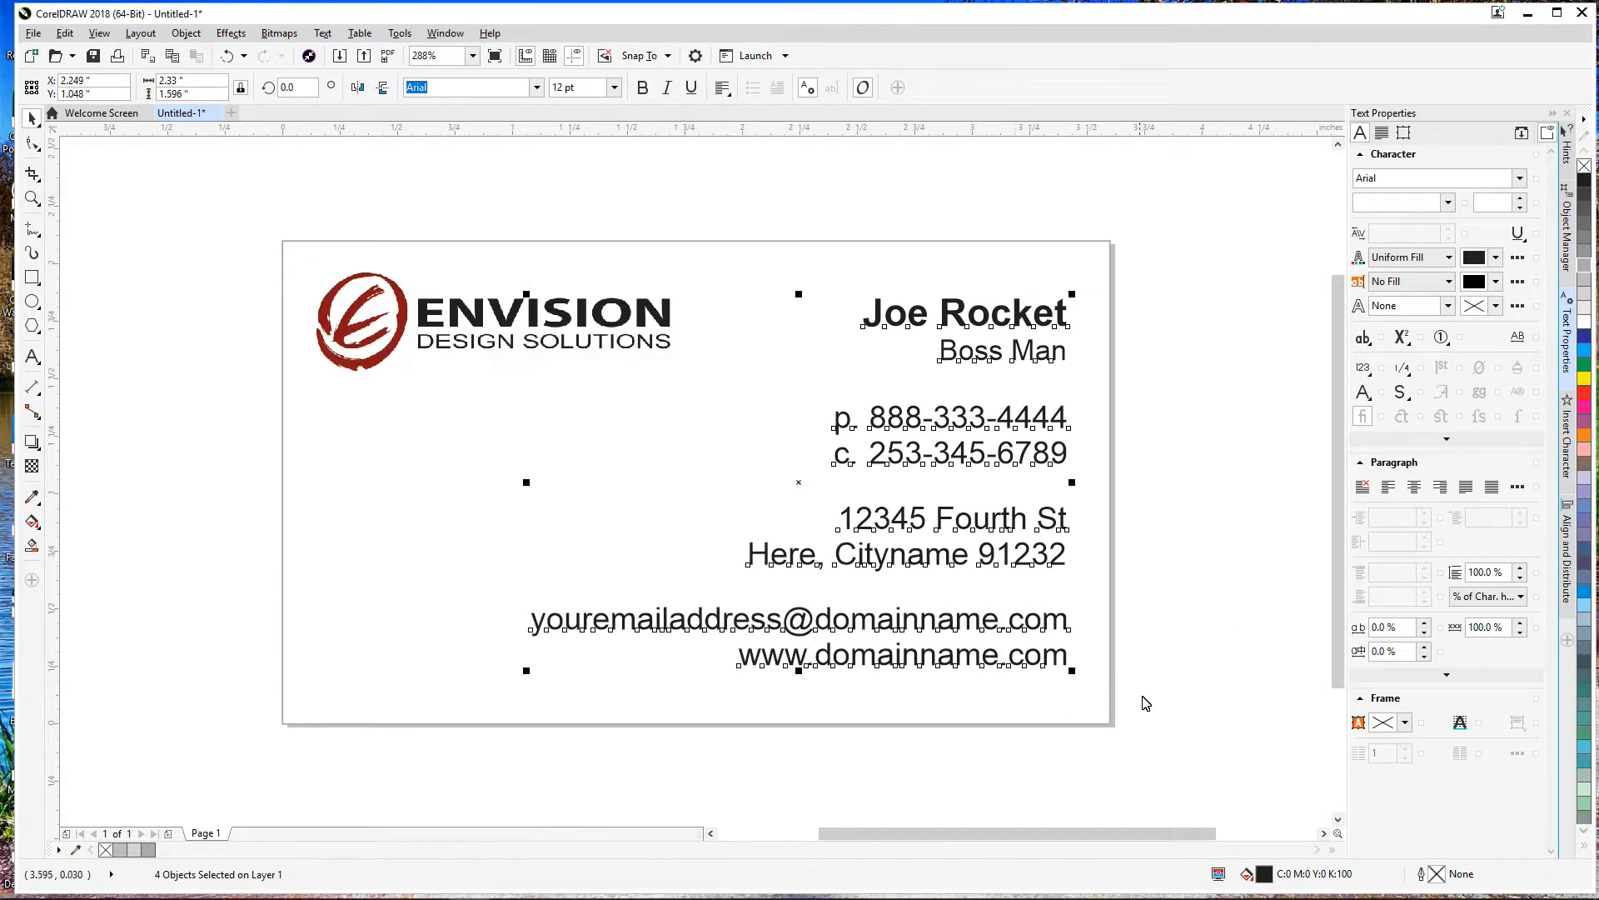
pyautogui.click(1197, 655)
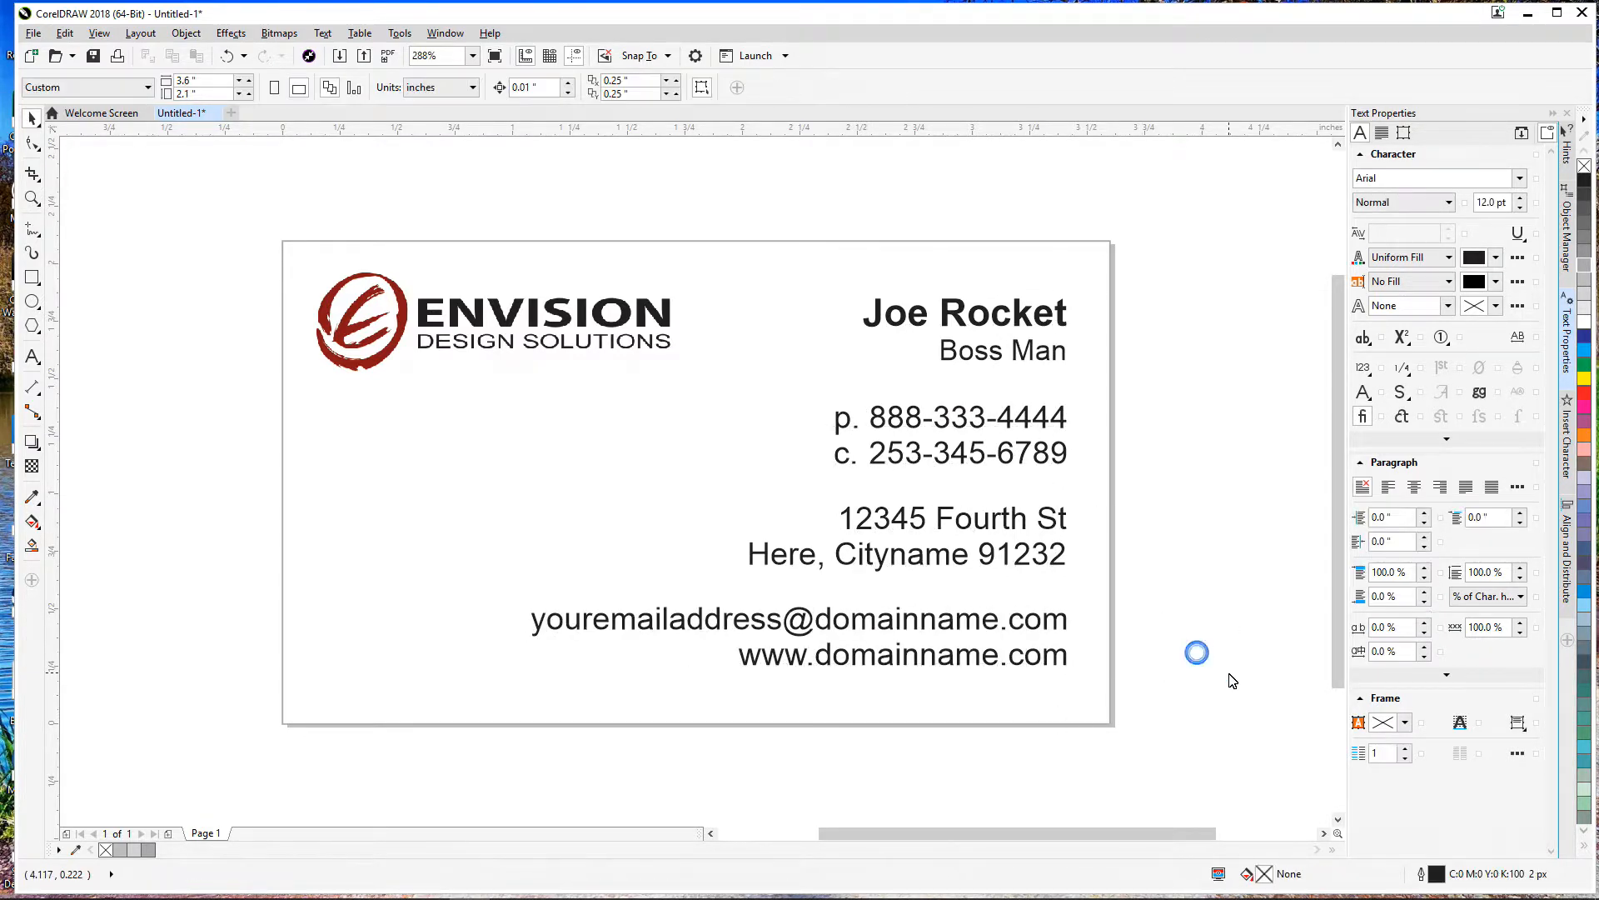
# Step: Nudge the phone numbers, address and email/website text a little higher with arrow keys and drags
pyautogui.click(1047, 419)
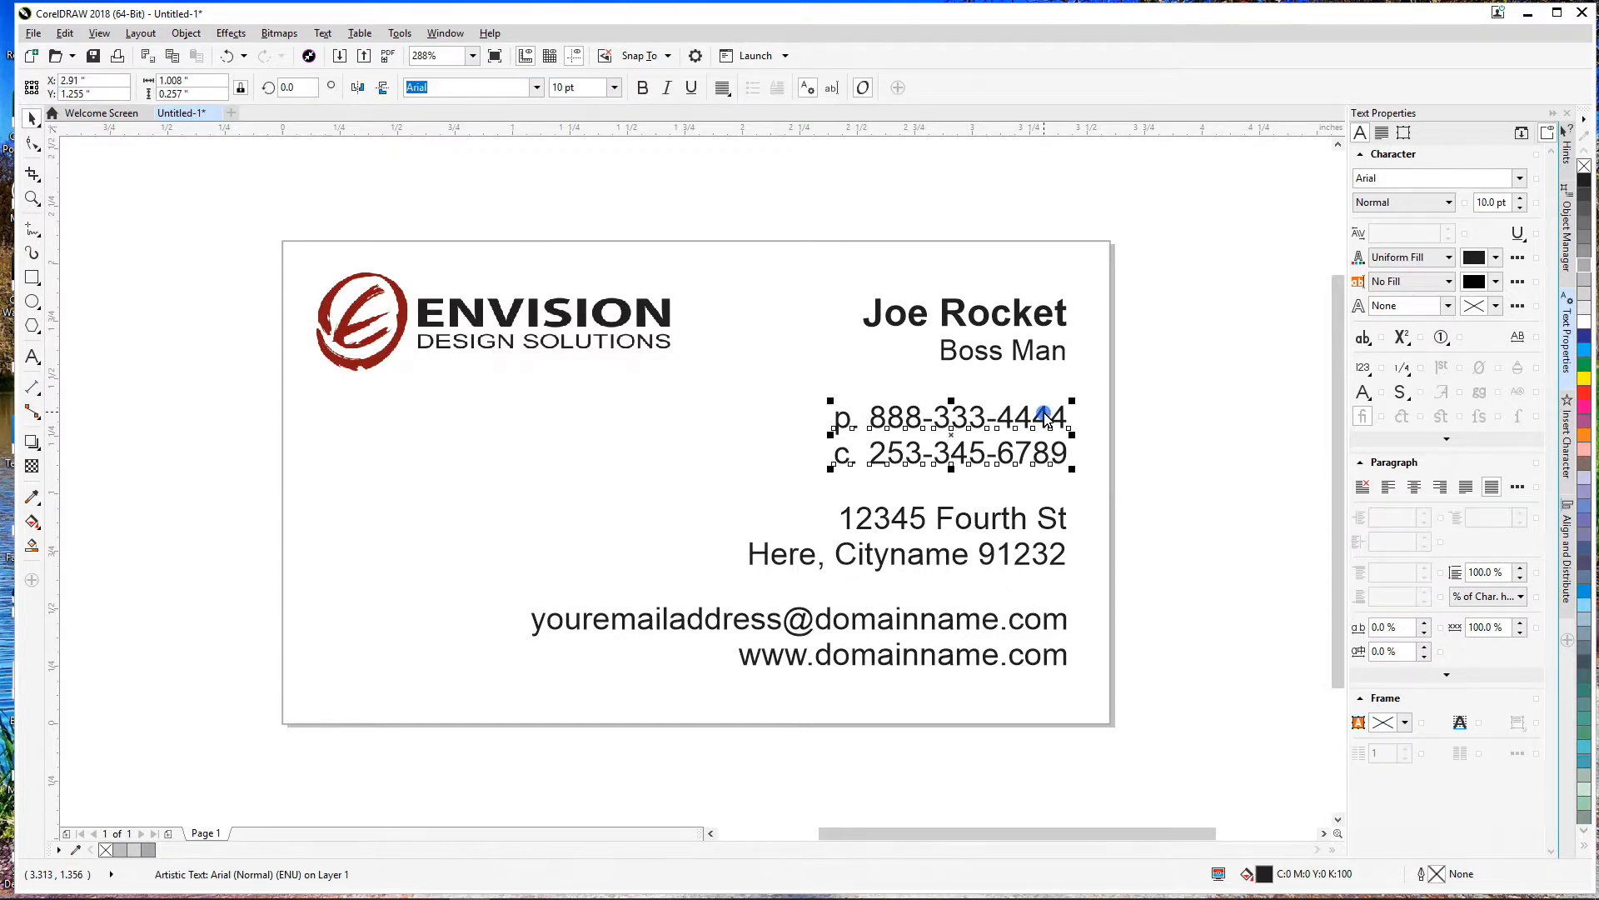
pyautogui.press('Up')
pyautogui.click(1168, 412)
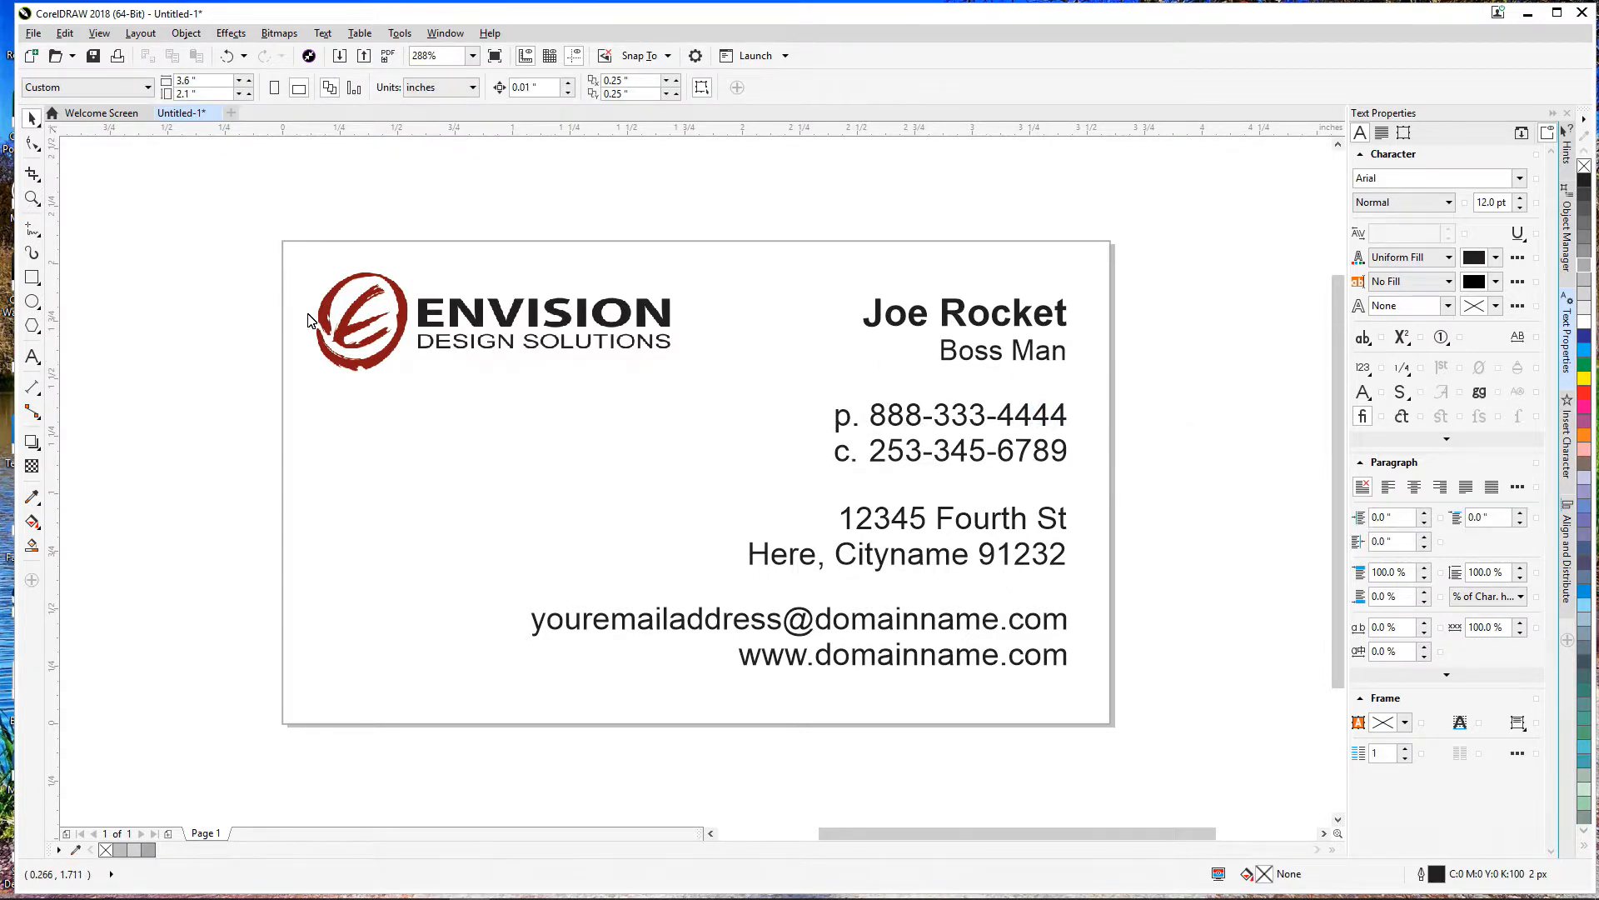
pyautogui.click(287, 258)
pyautogui.click(176, 260)
pyautogui.click(1043, 629)
pyautogui.moveTo(1043, 629); pyautogui.dragTo(1044, 621)
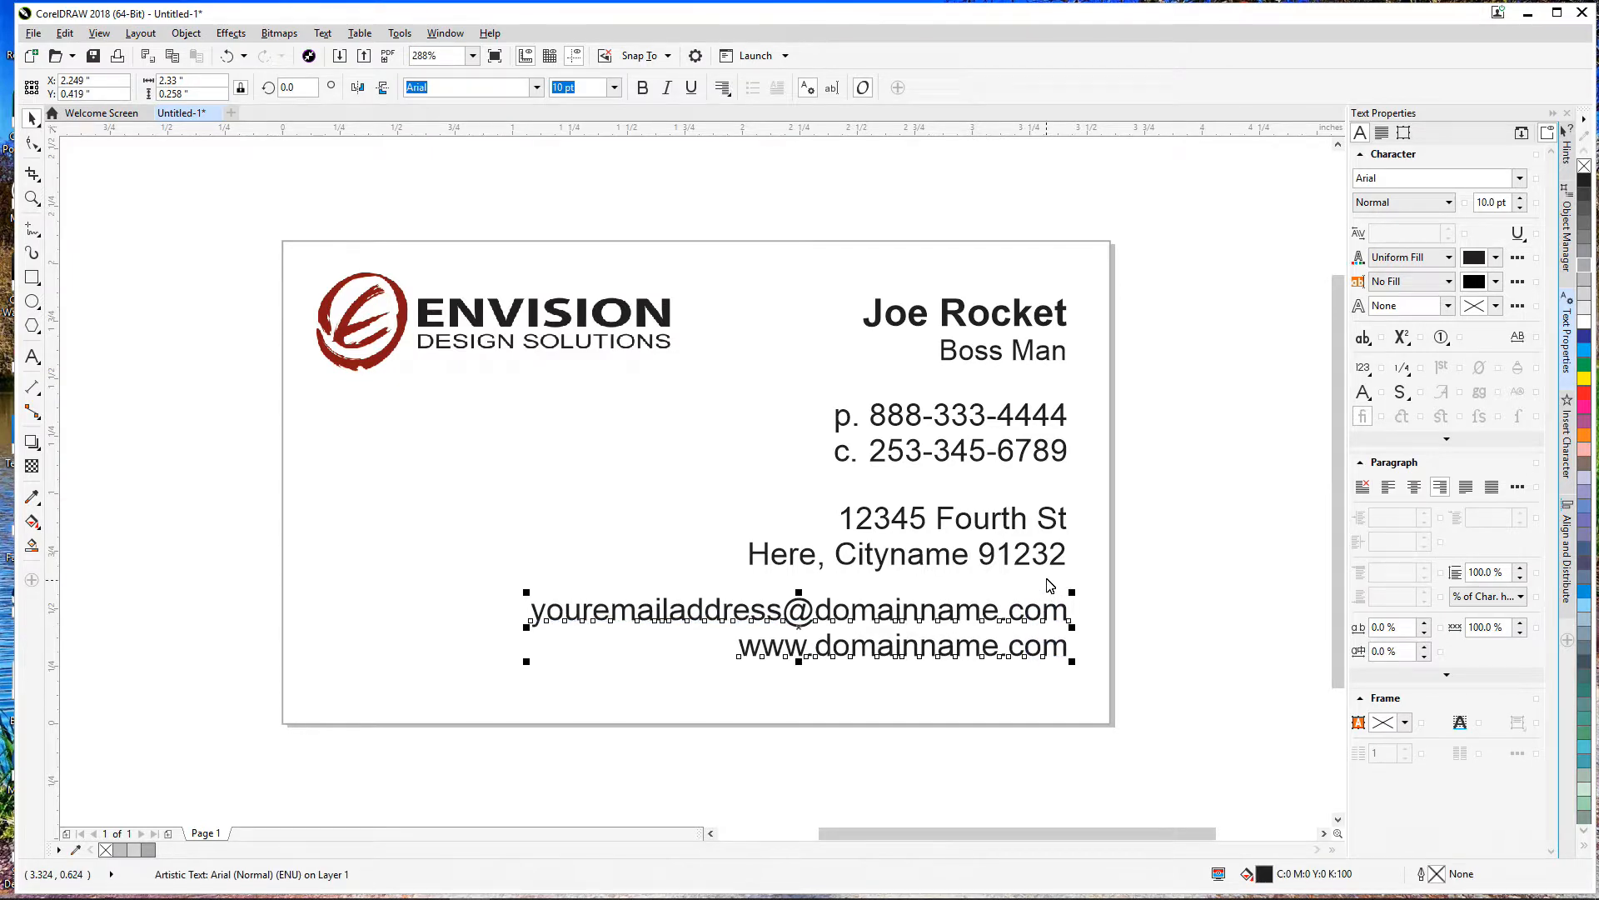
pyautogui.moveTo(1048, 553); pyautogui.dragTo(1048, 545)
pyautogui.click(1059, 615)
pyautogui.press('Up')
pyautogui.press('Up')
pyautogui.click(1172, 582)
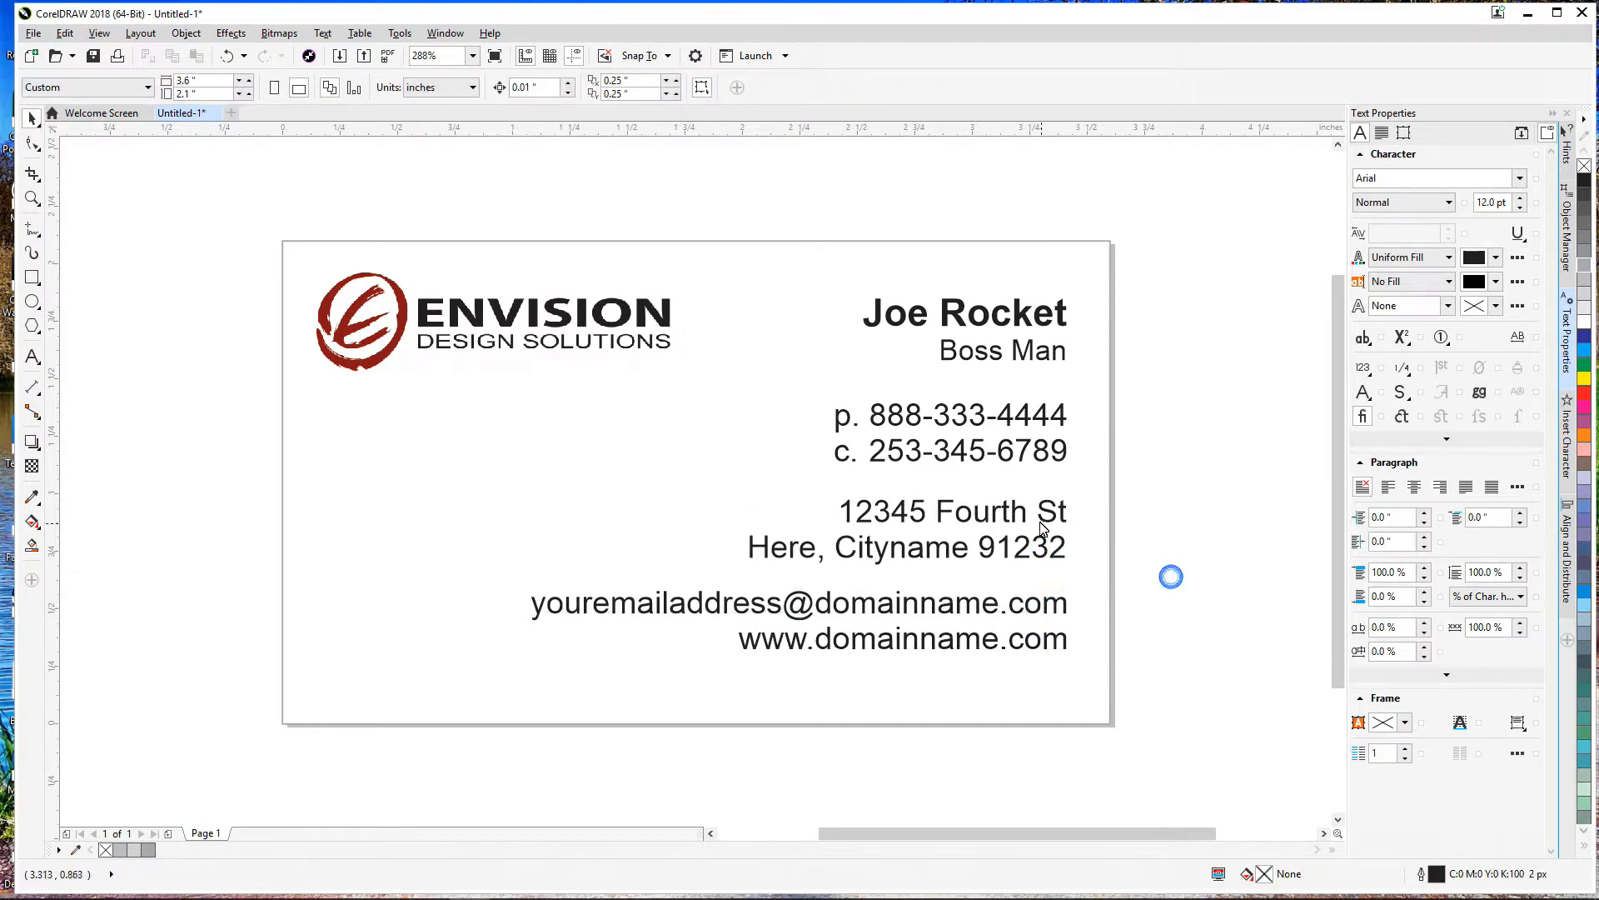
pyautogui.click(32, 277)
# Step: Draw a rectangle bar across the bottom of the card
pyautogui.moveTo(283, 671); pyautogui.dragTo(1114, 724)
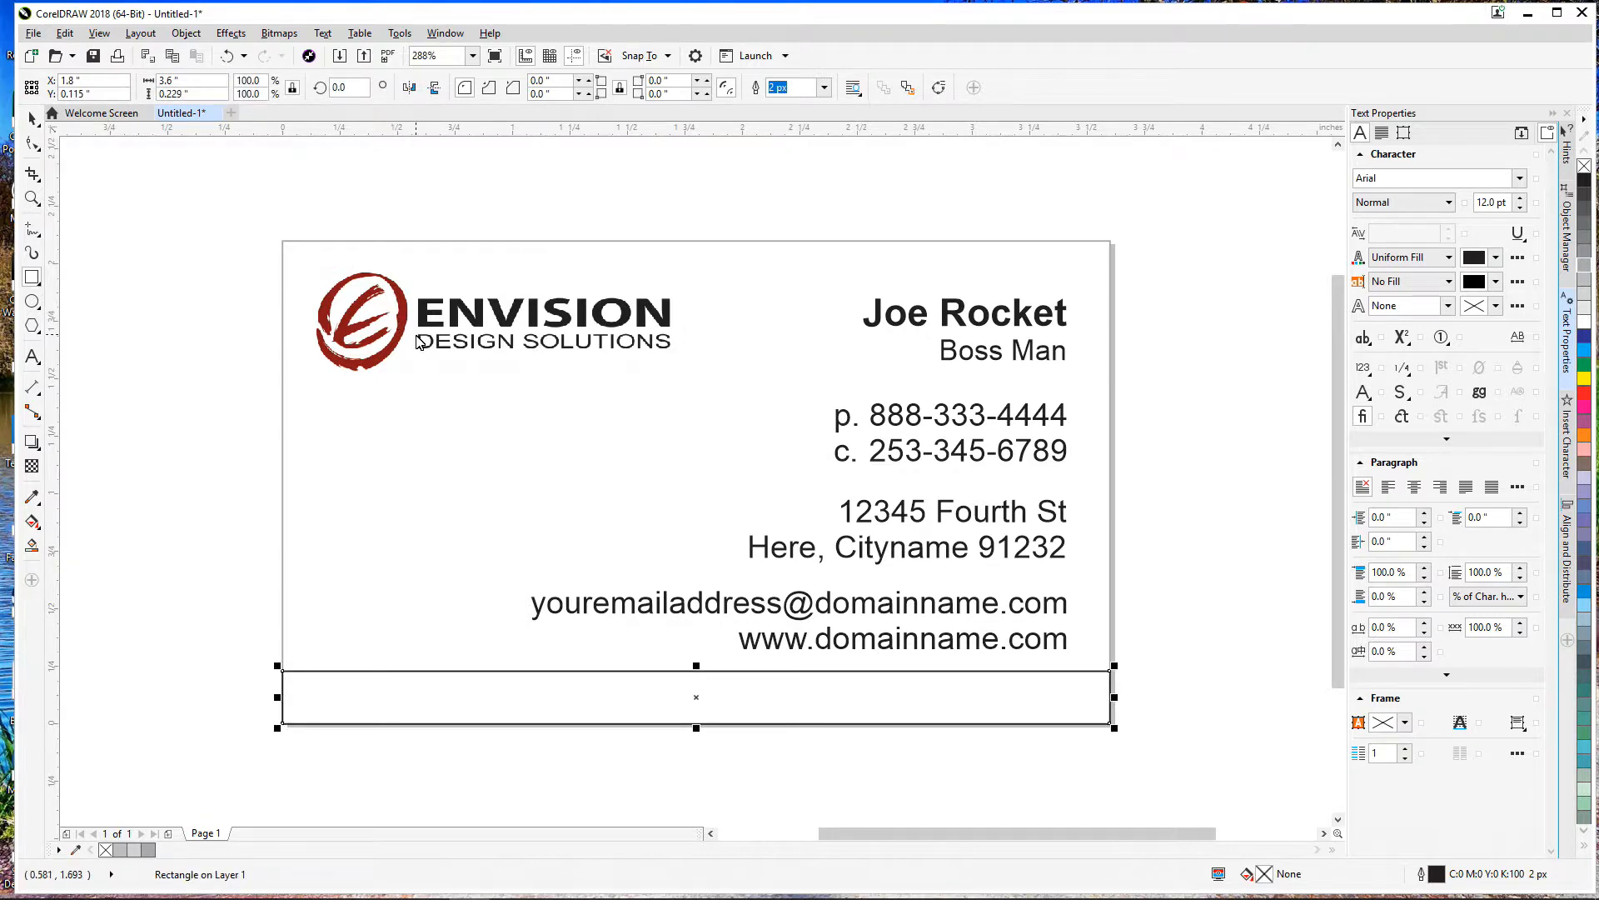
pyautogui.doubleClick(484, 325)
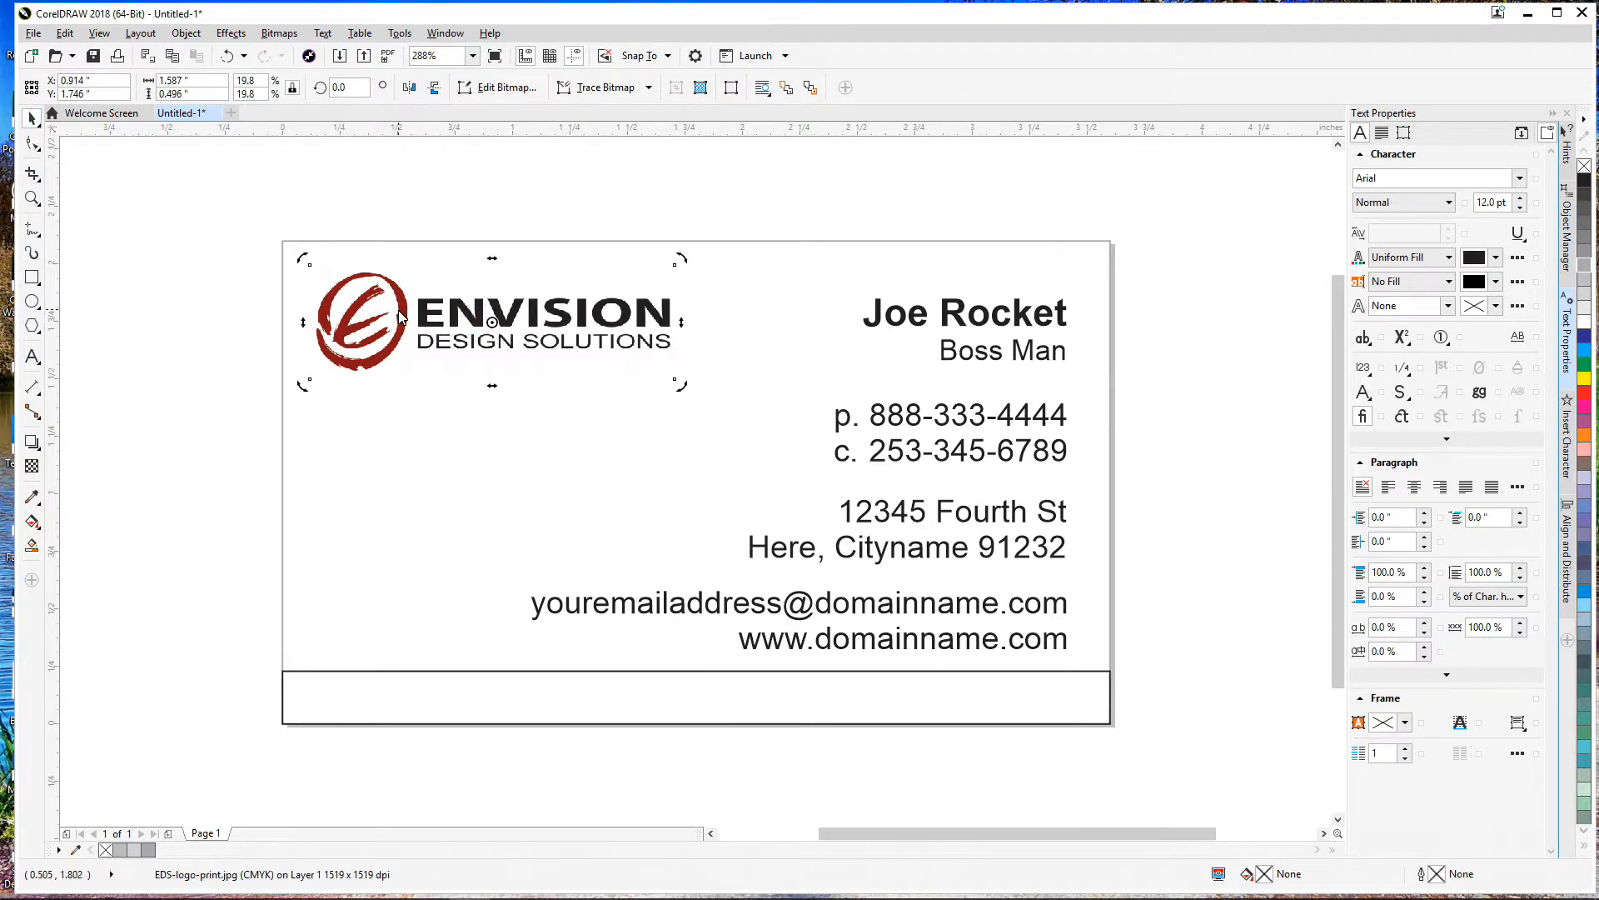
pyautogui.click(189, 359)
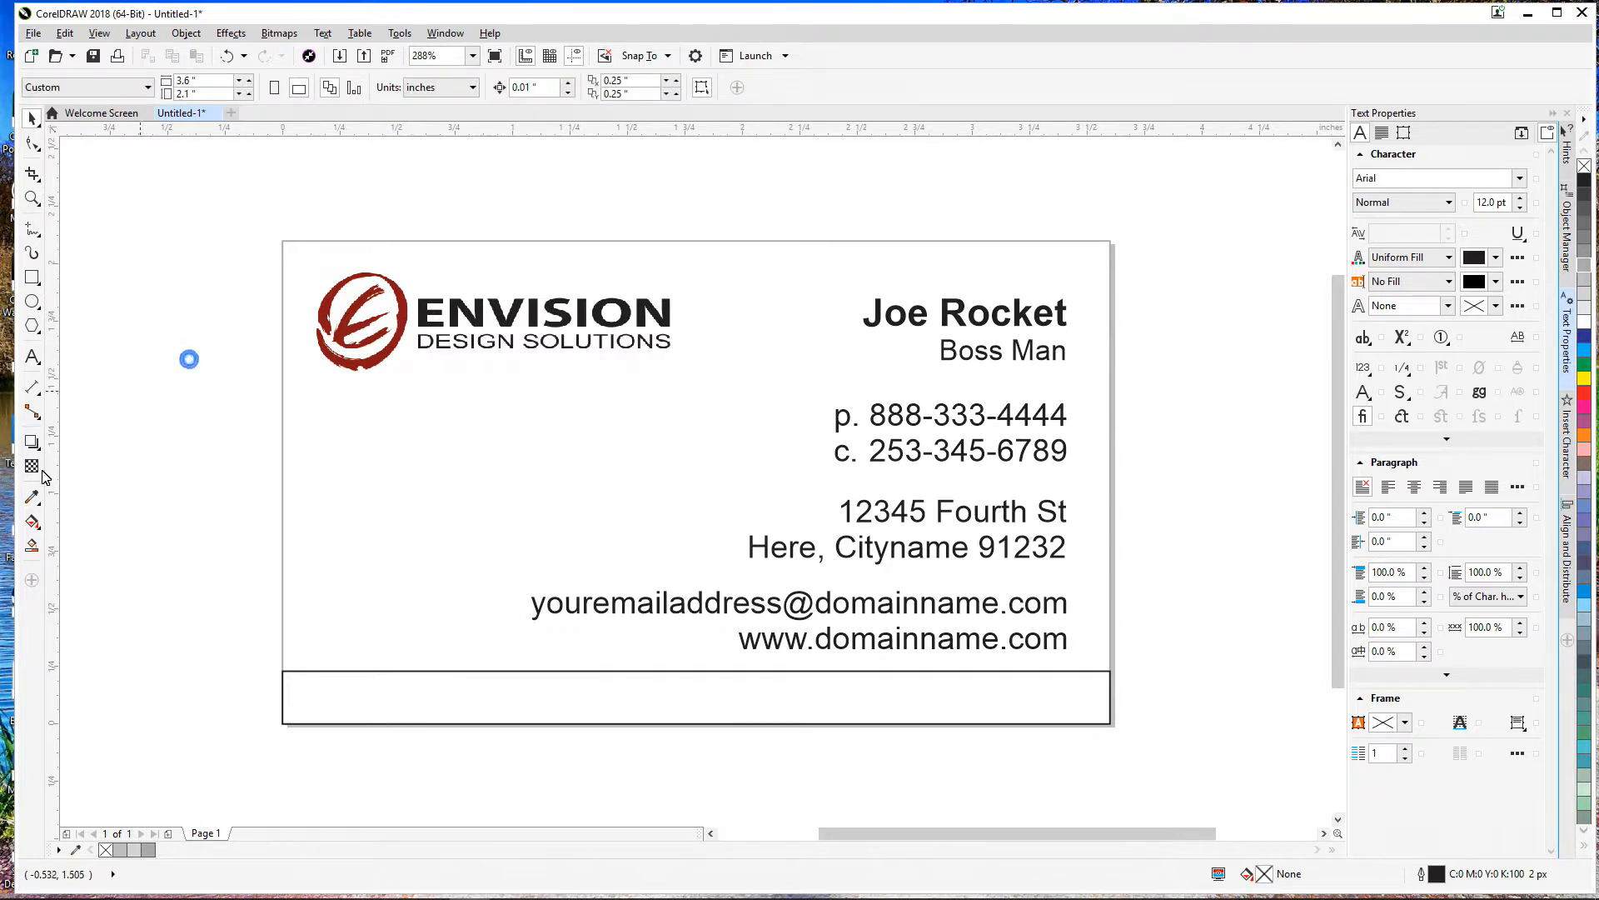
# Step: Fill the bottom bar with the logo's dark red (C27 M100 Y100 K34) using the Color Eyedropper
pyautogui.click(33, 498)
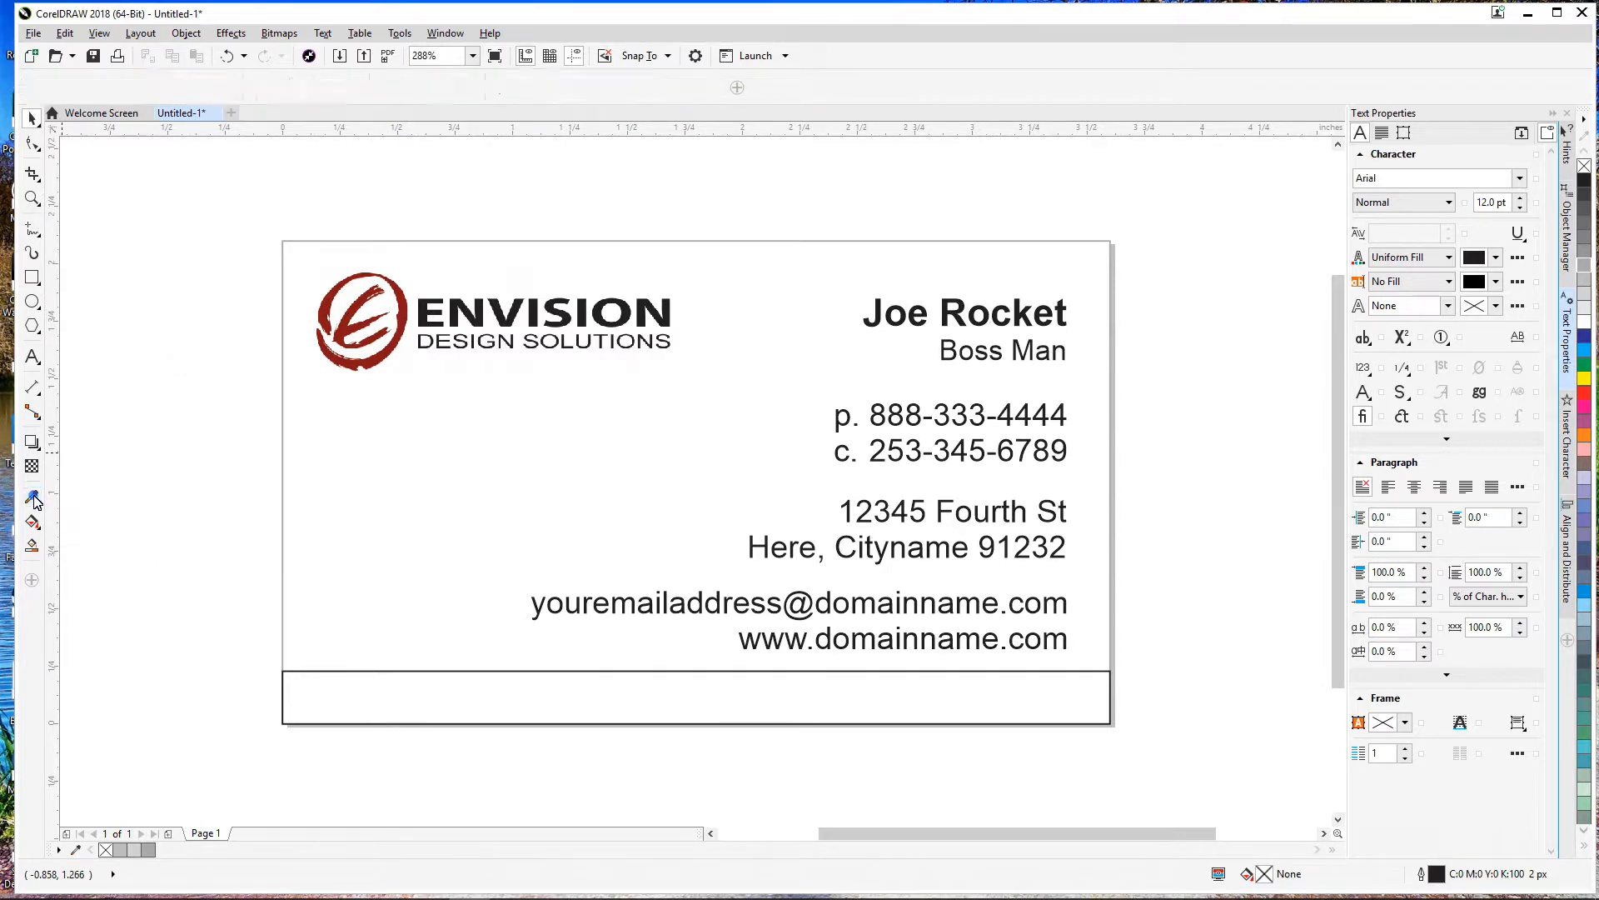
pyautogui.click(406, 314)
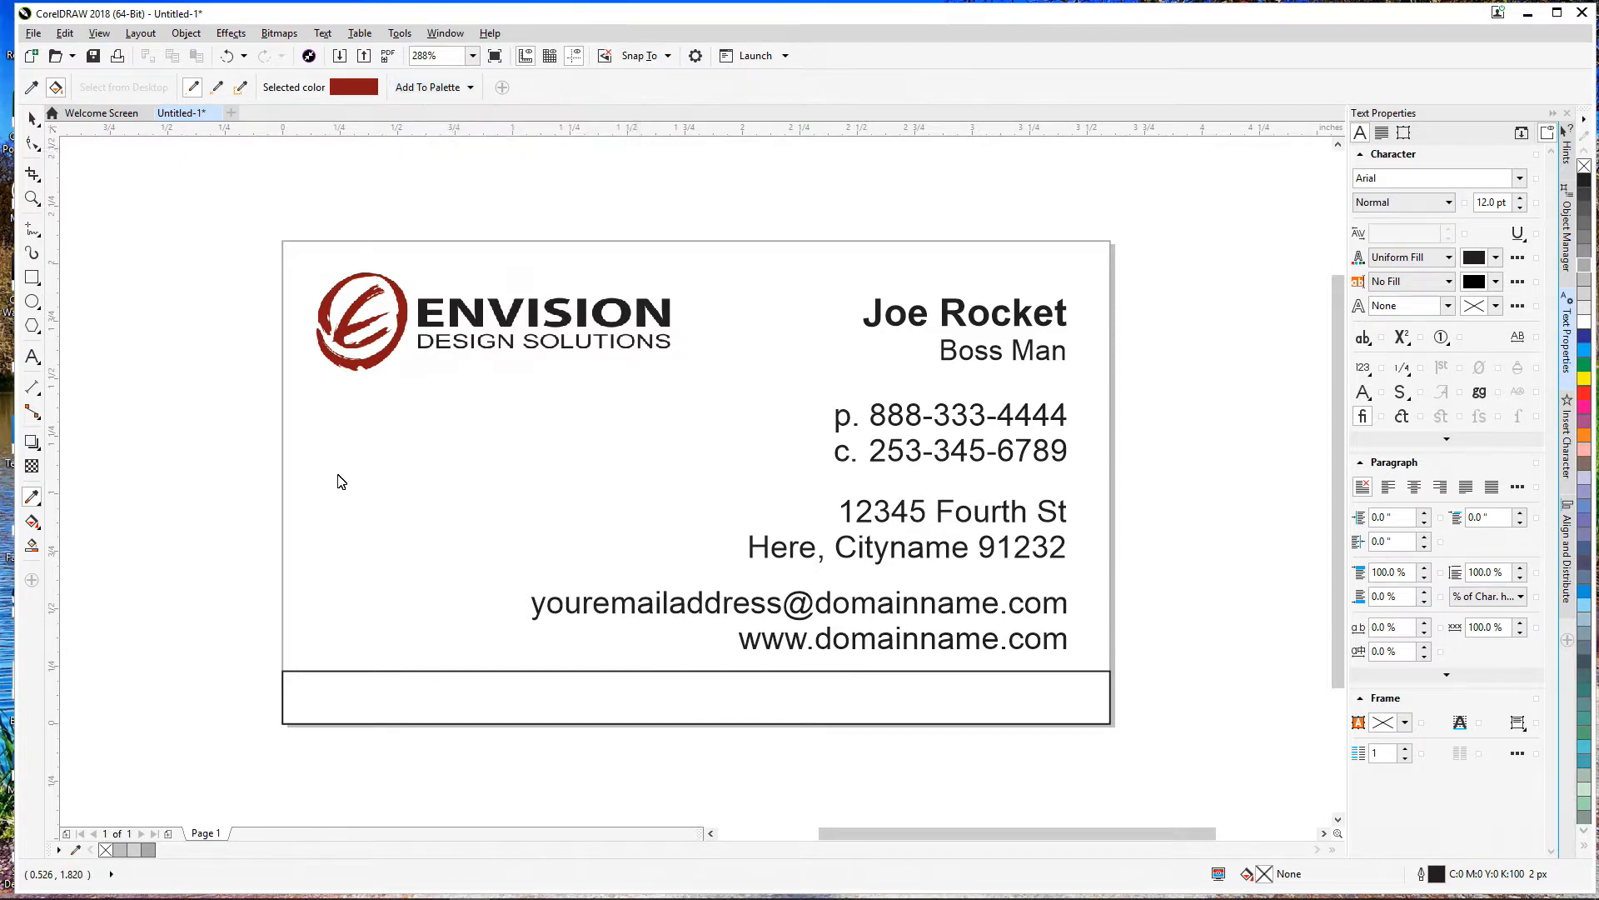
pyautogui.click(363, 691)
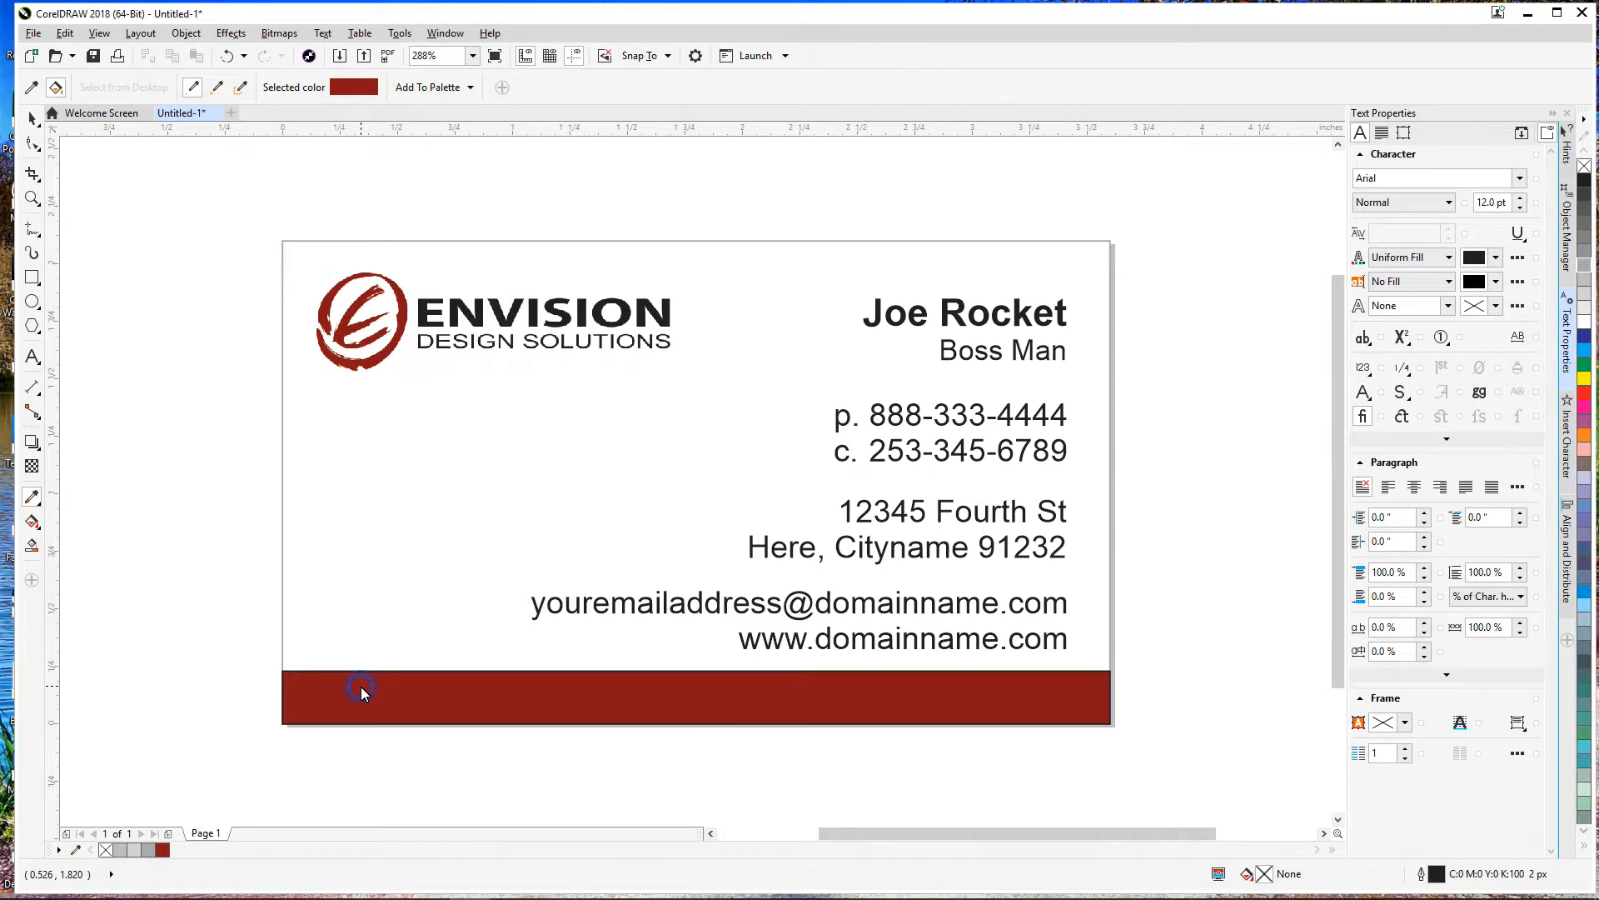
pyautogui.click(33, 118)
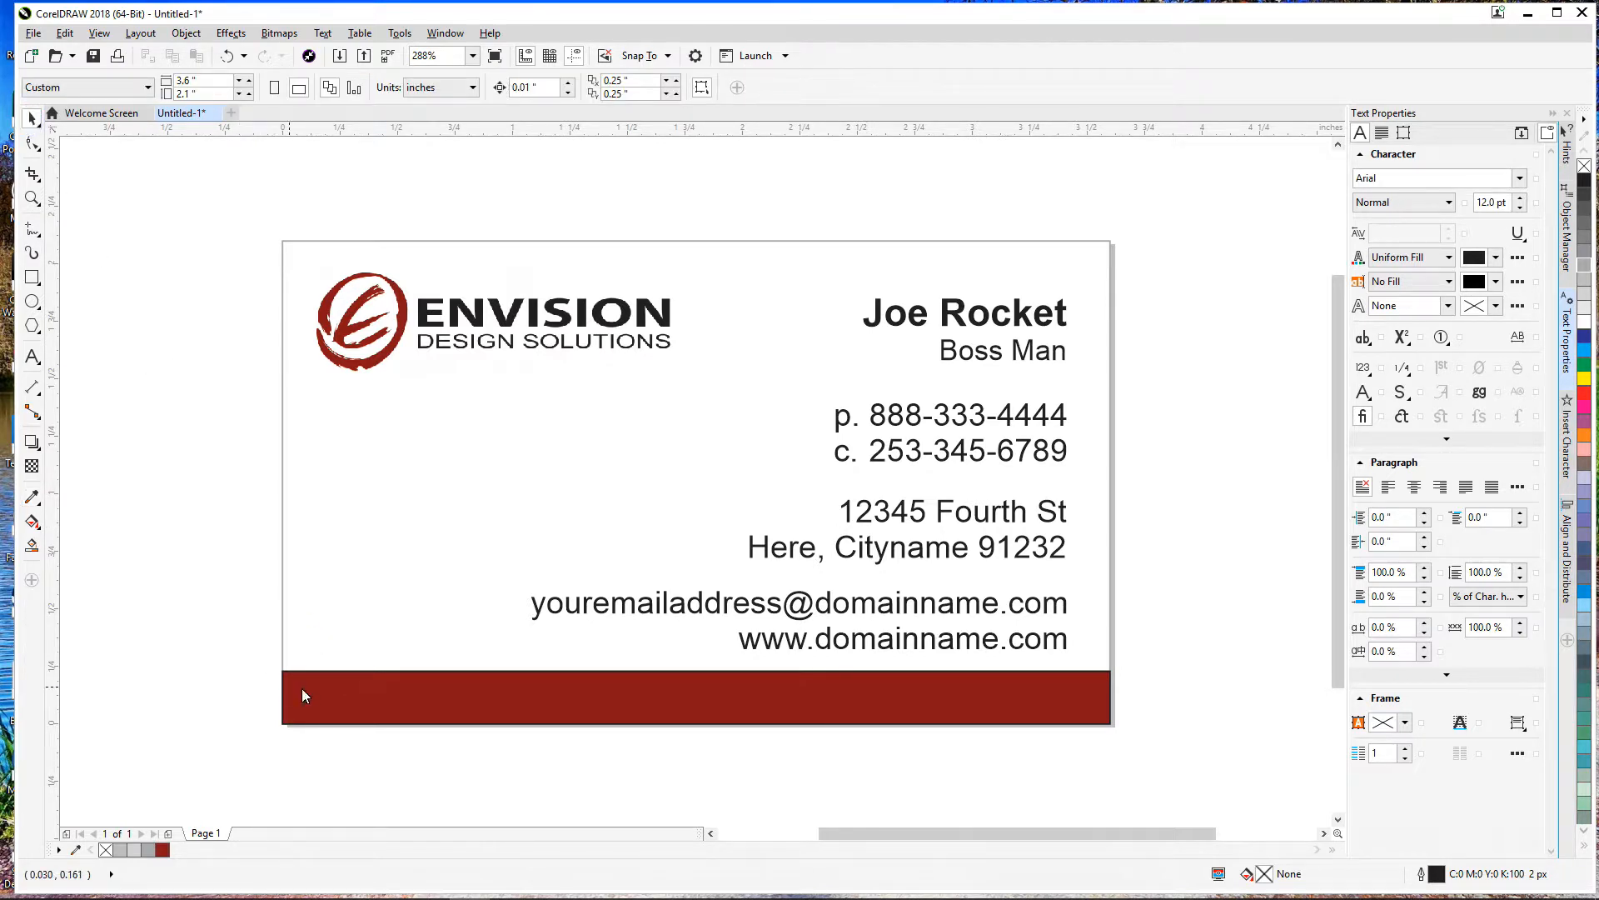
pyautogui.click(408, 677)
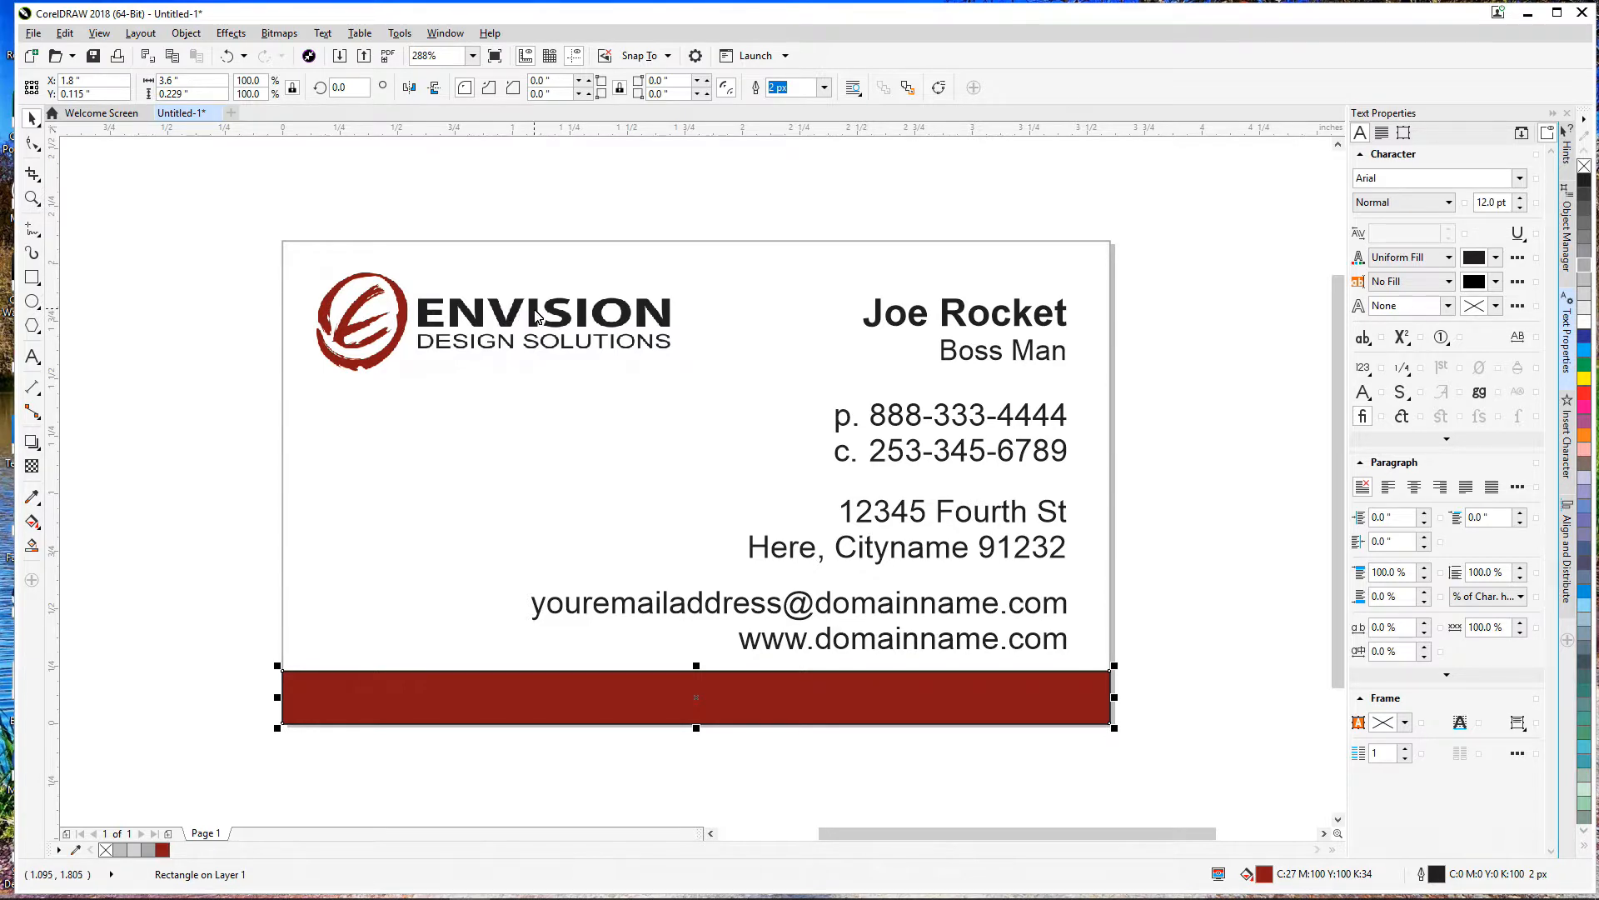
pyautogui.rightClick(105, 851)
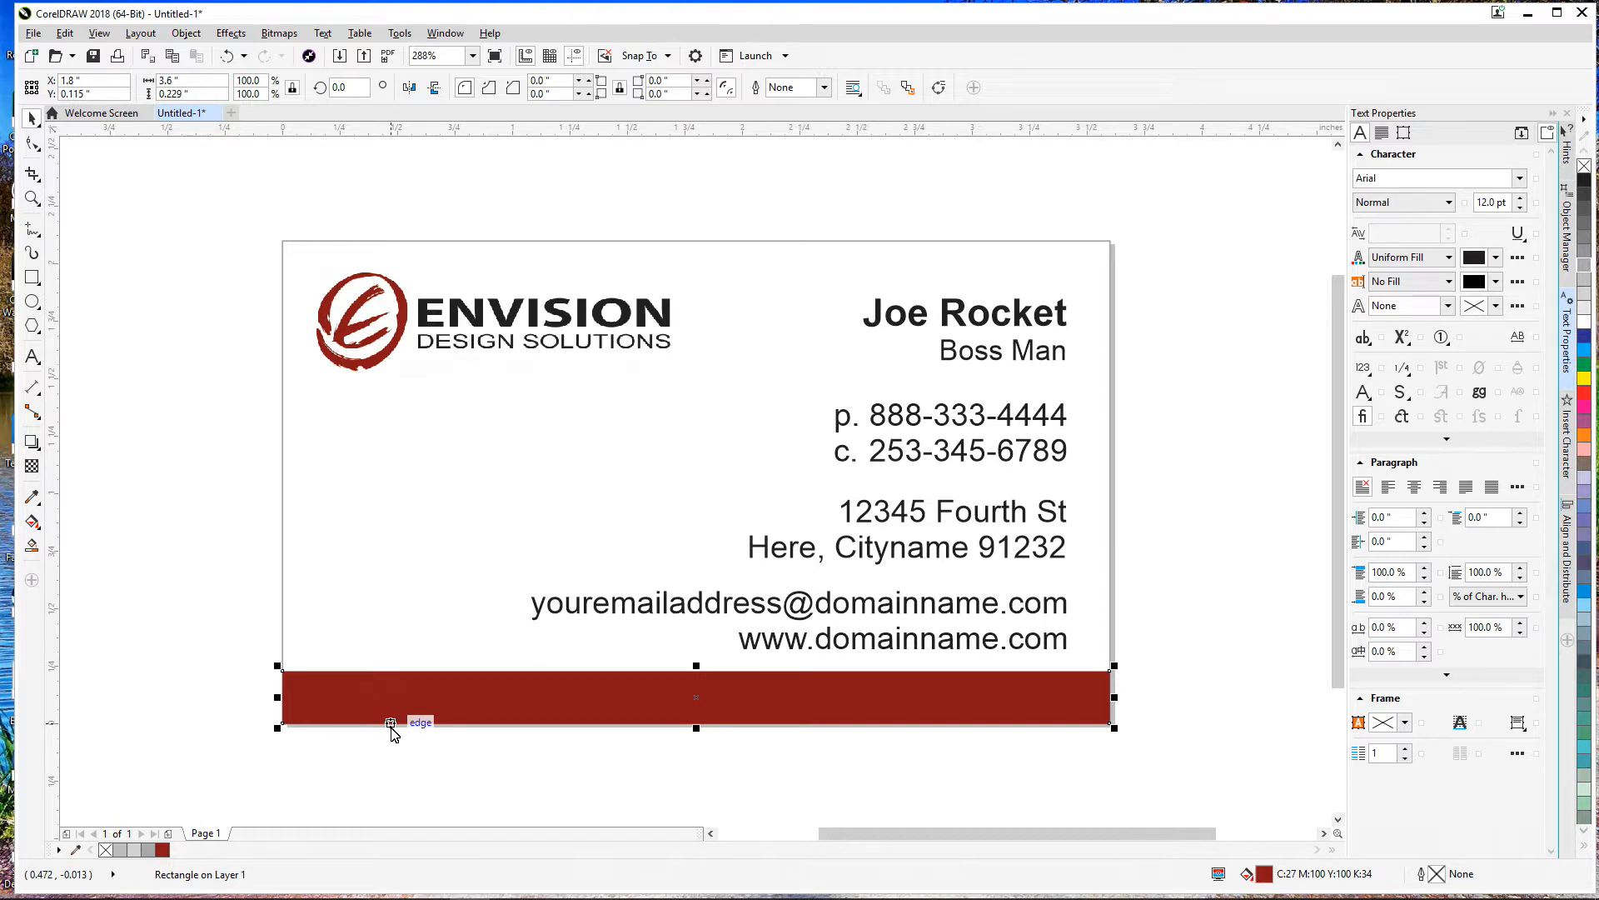
pyautogui.scroll(1, 479, 757)
pyautogui.scroll(-1, 478, 757)
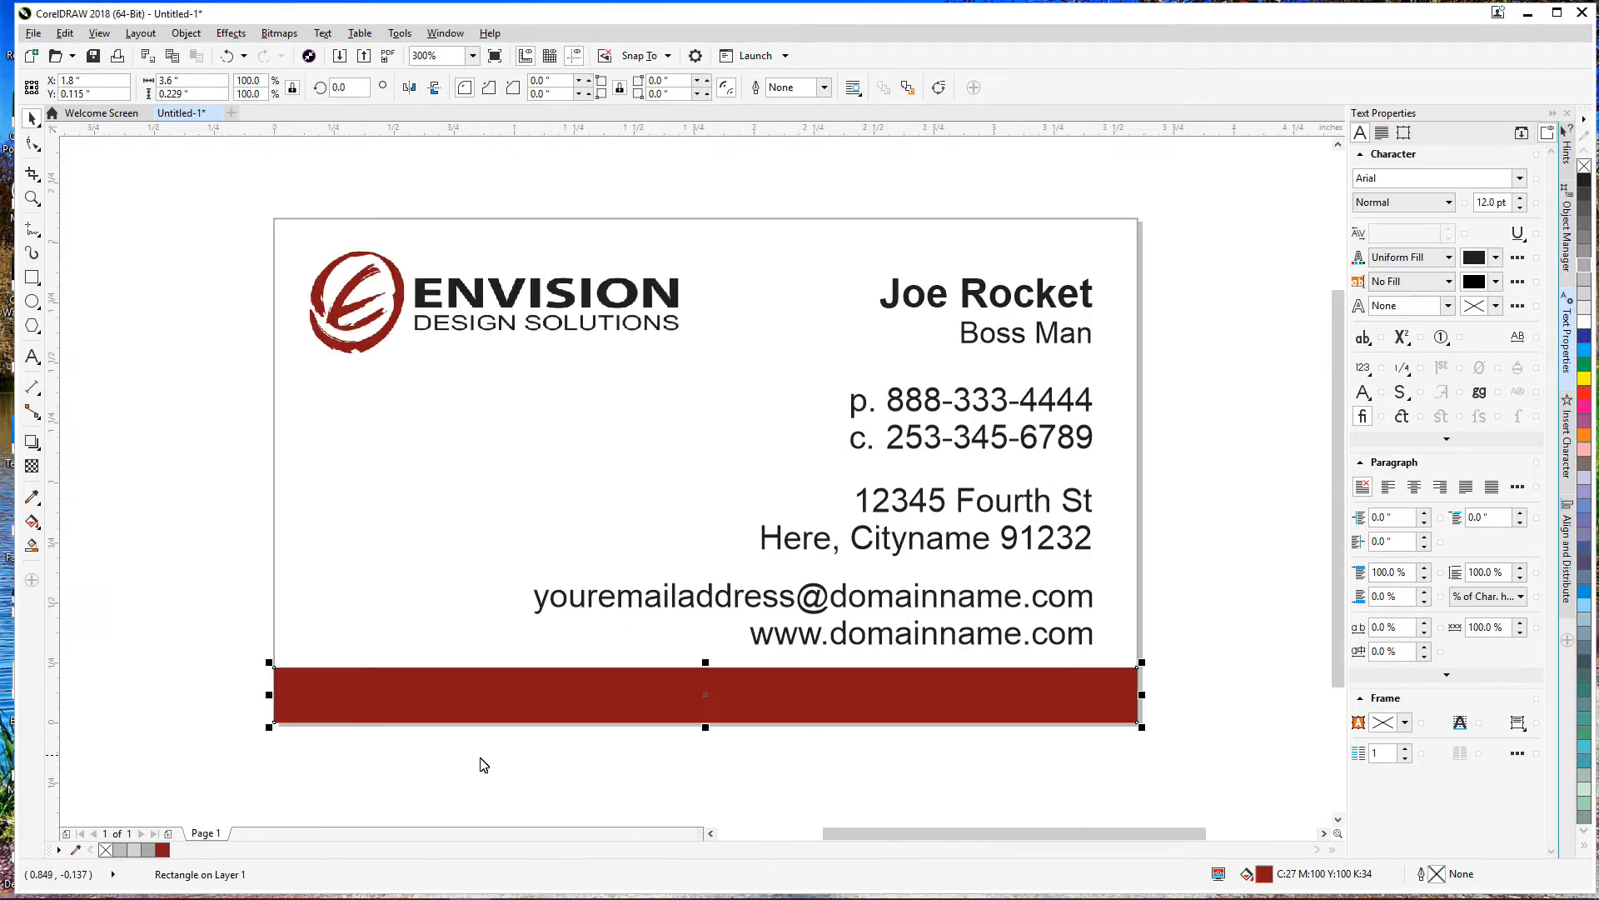
pyautogui.click(480, 760)
pyautogui.moveTo(825, 615); pyautogui.dragTo(459, 371)
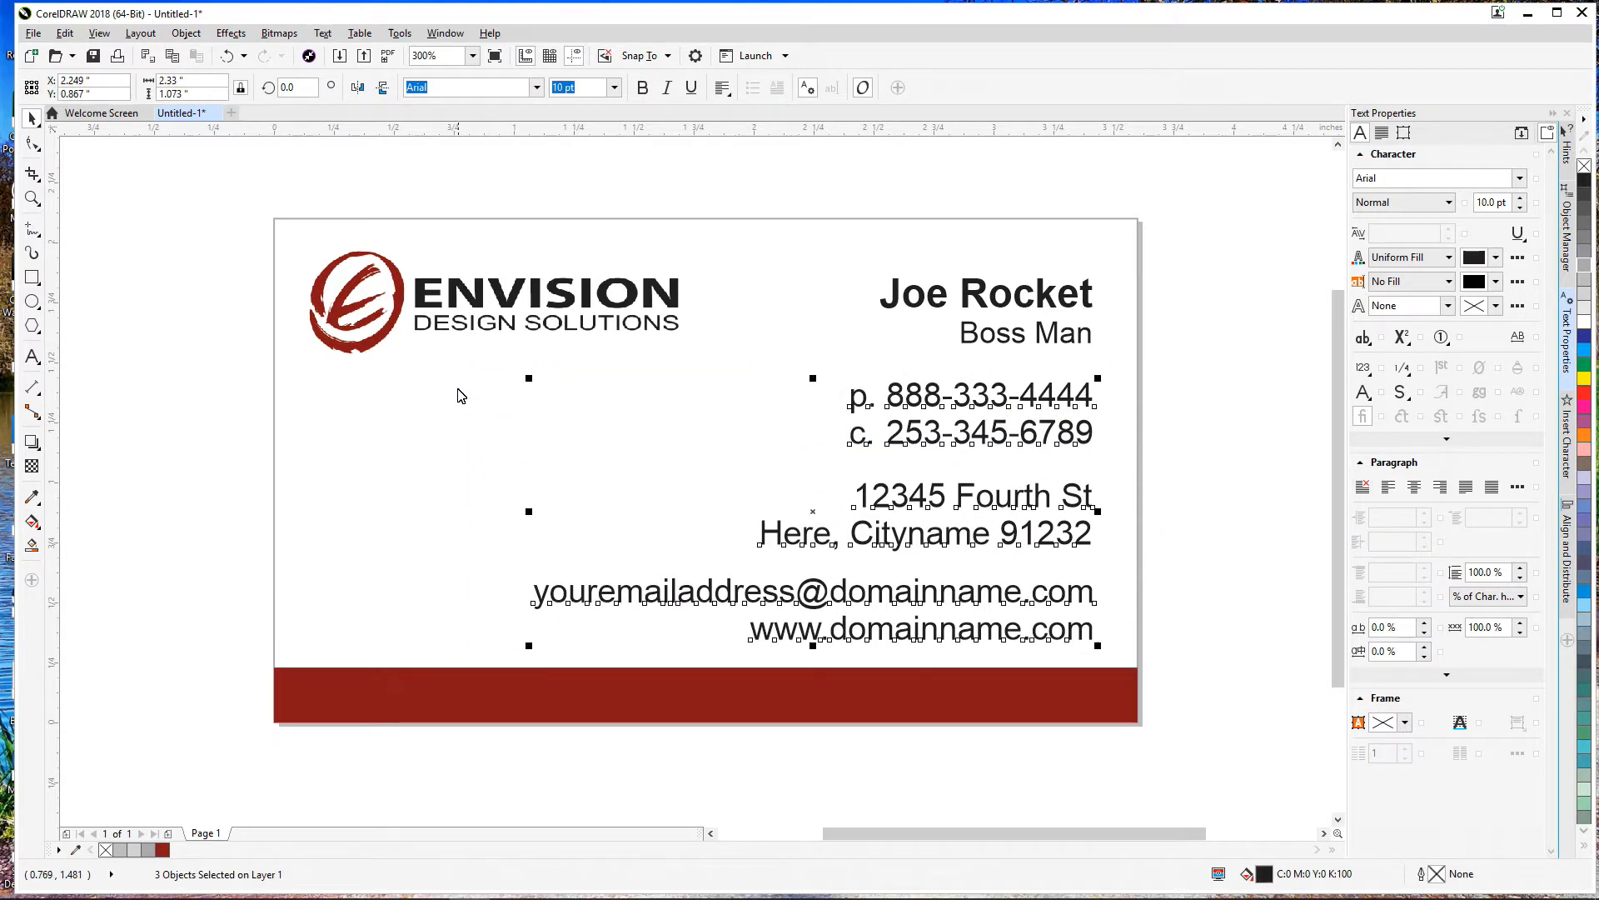
pyautogui.click(153, 467)
pyautogui.click(292, 696)
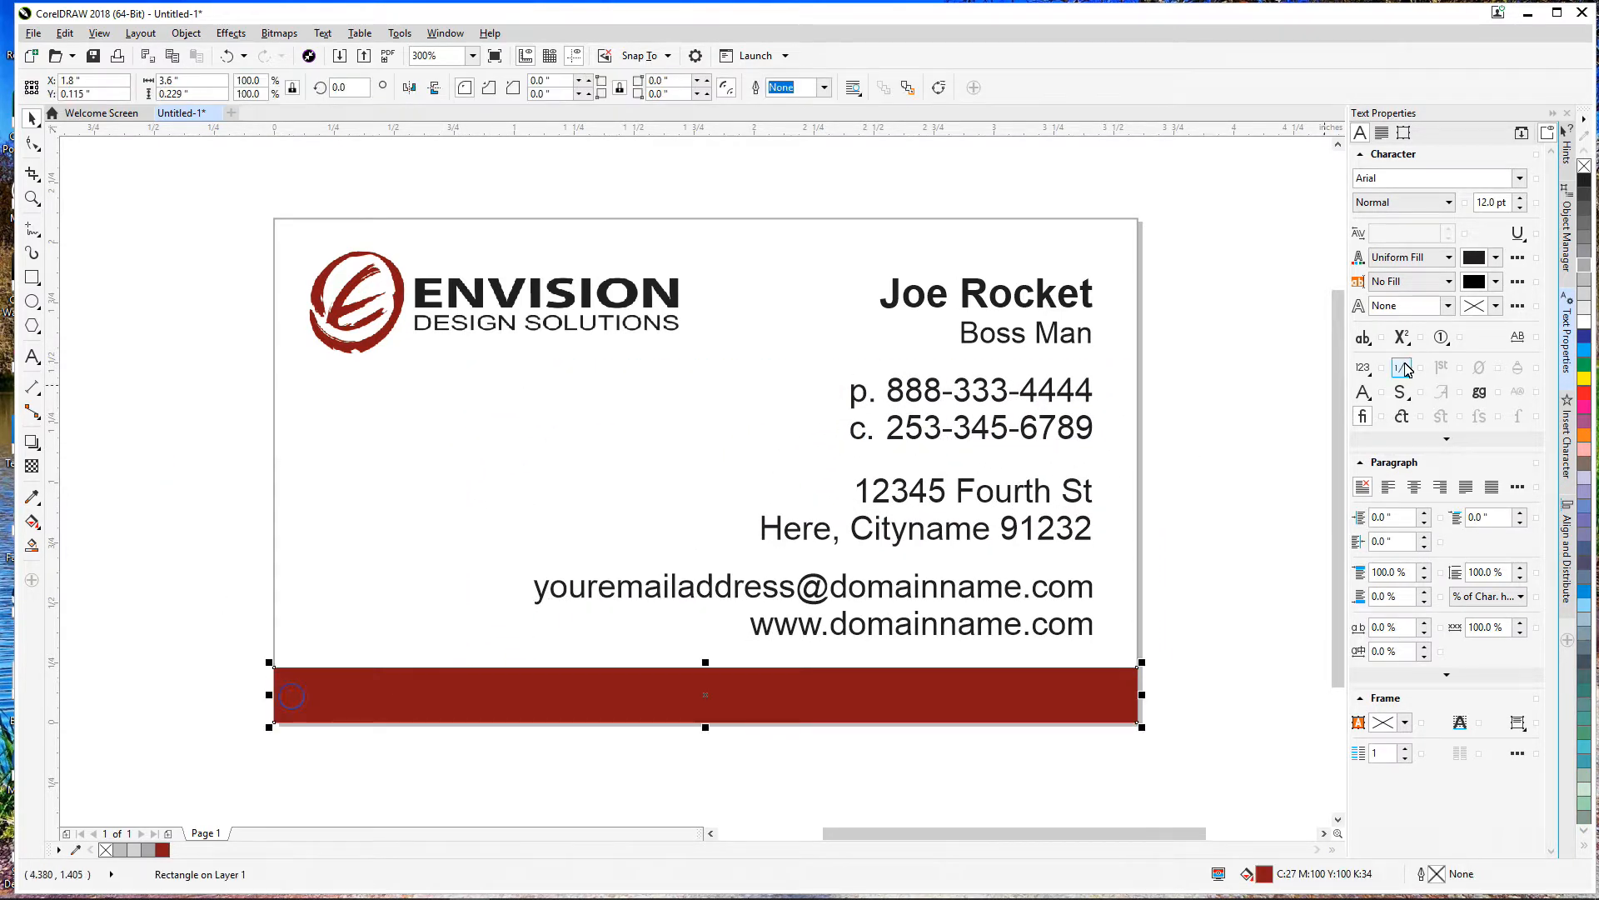
pyautogui.rightClick(1586, 185)
pyautogui.scroll(2, 1148, 699)
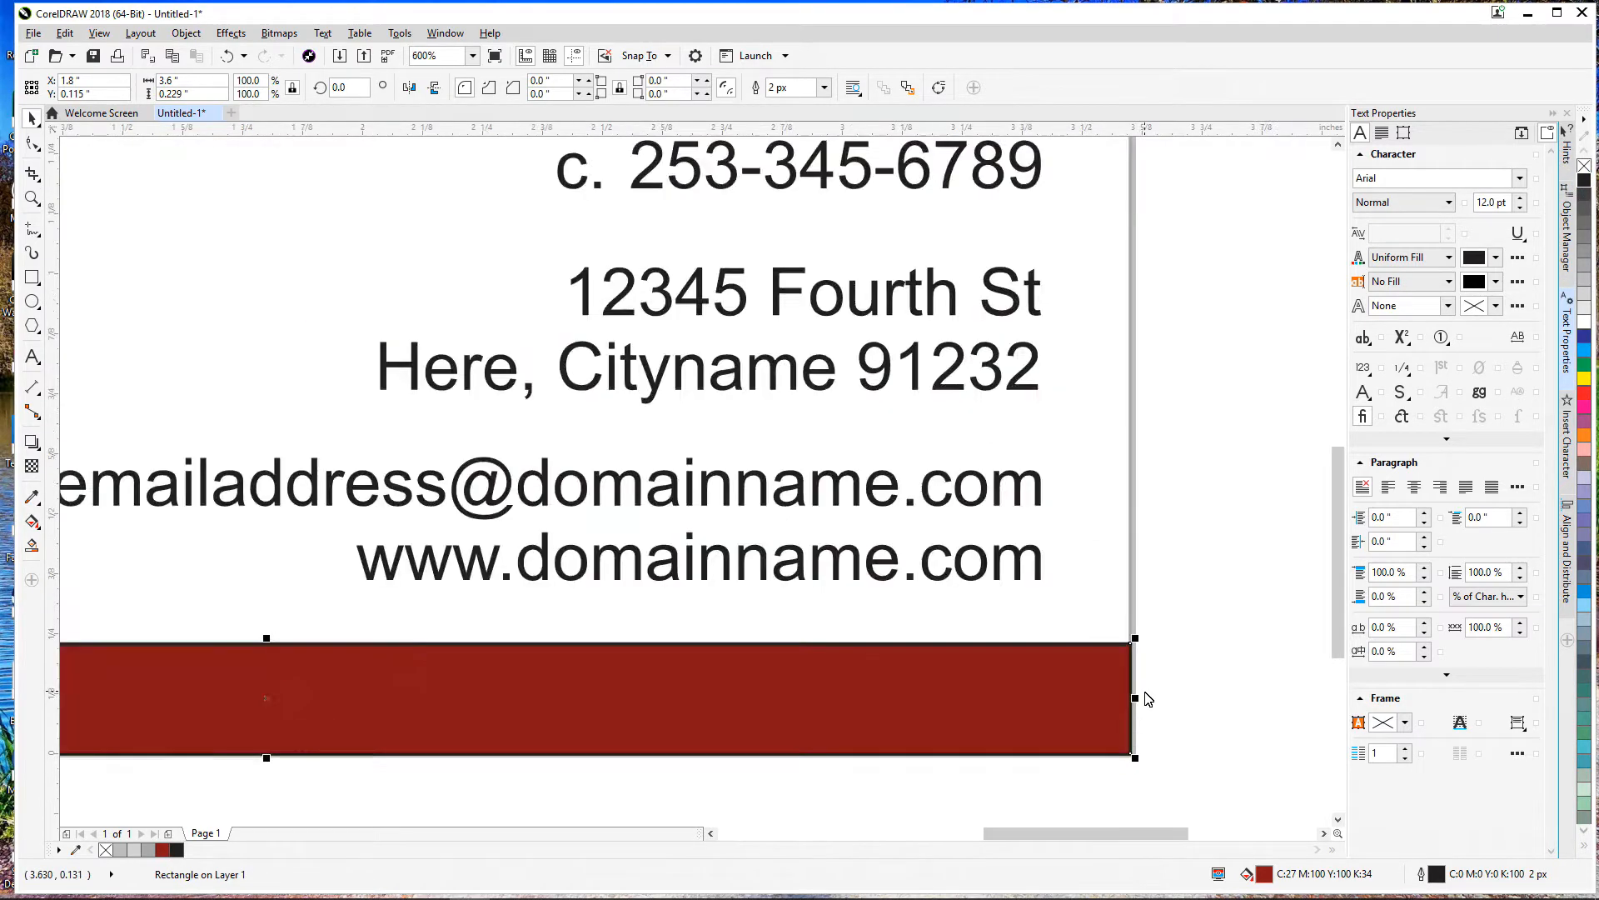
pyautogui.scroll(1, 1148, 700)
pyautogui.scroll(1, 1098, 628)
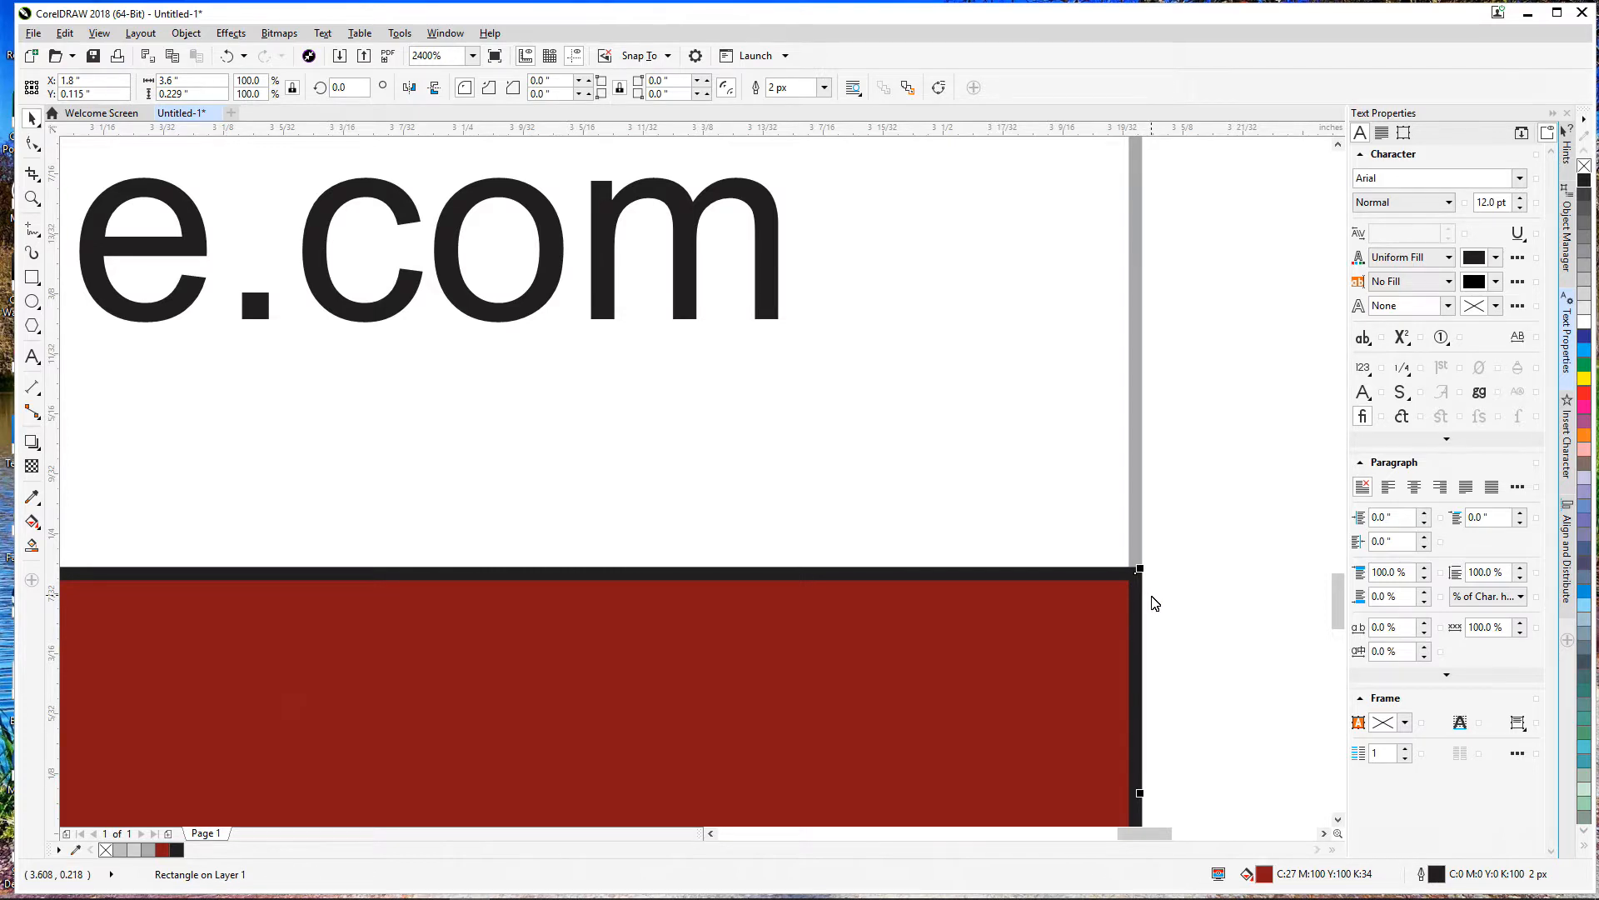
pyautogui.scroll(-1, 1154, 600)
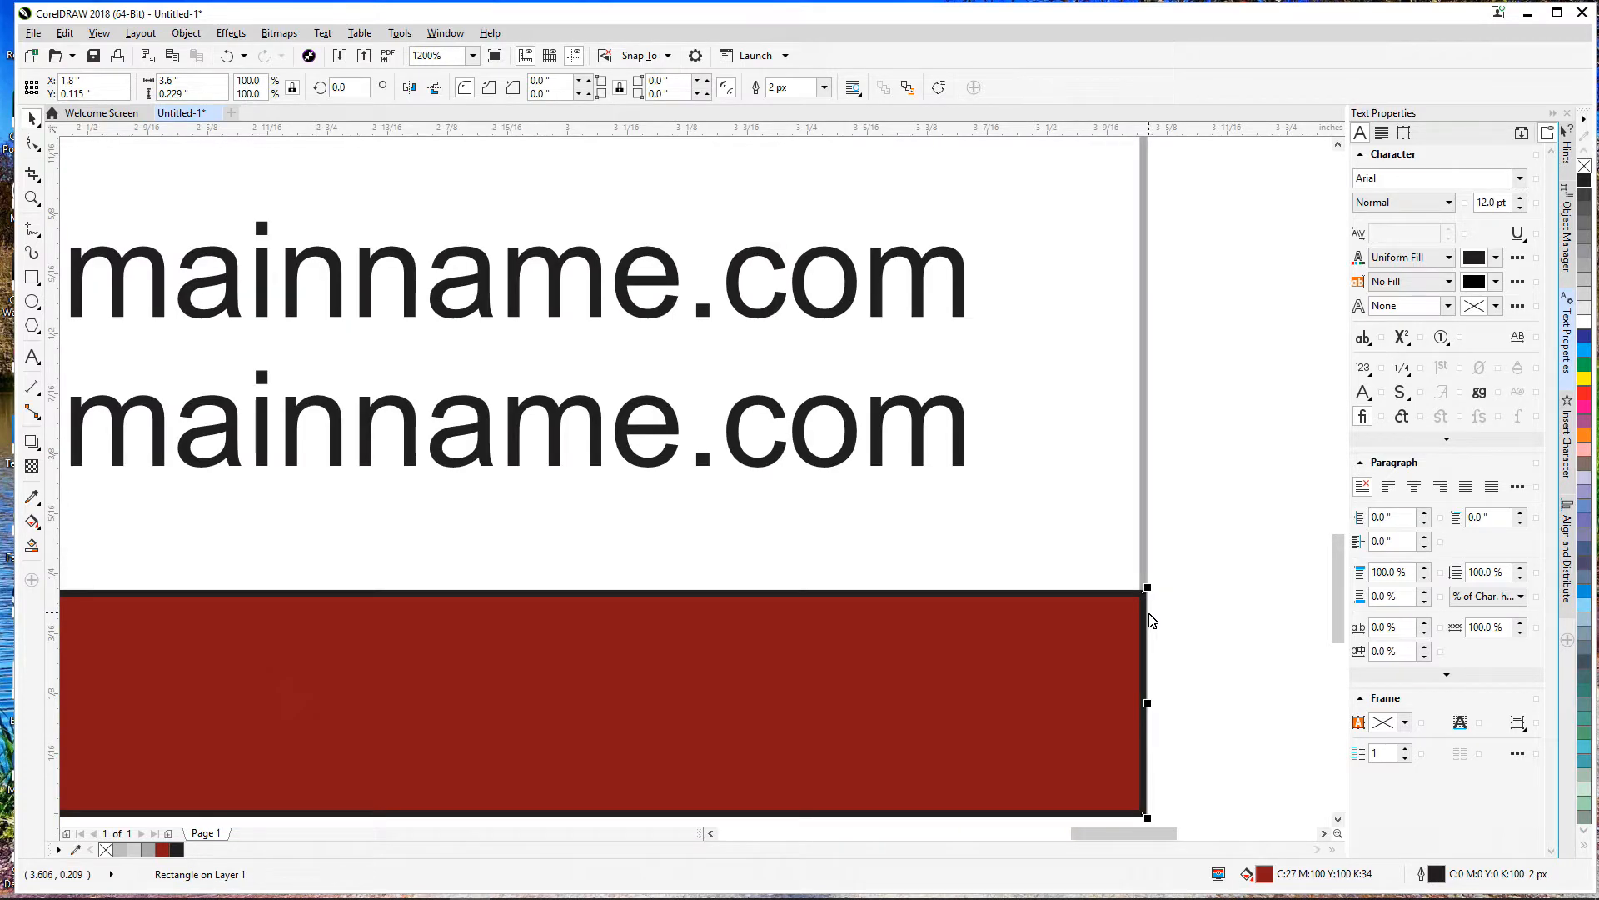
pyautogui.scroll(-1, 1152, 621)
pyautogui.scroll(-1, 1063, 635)
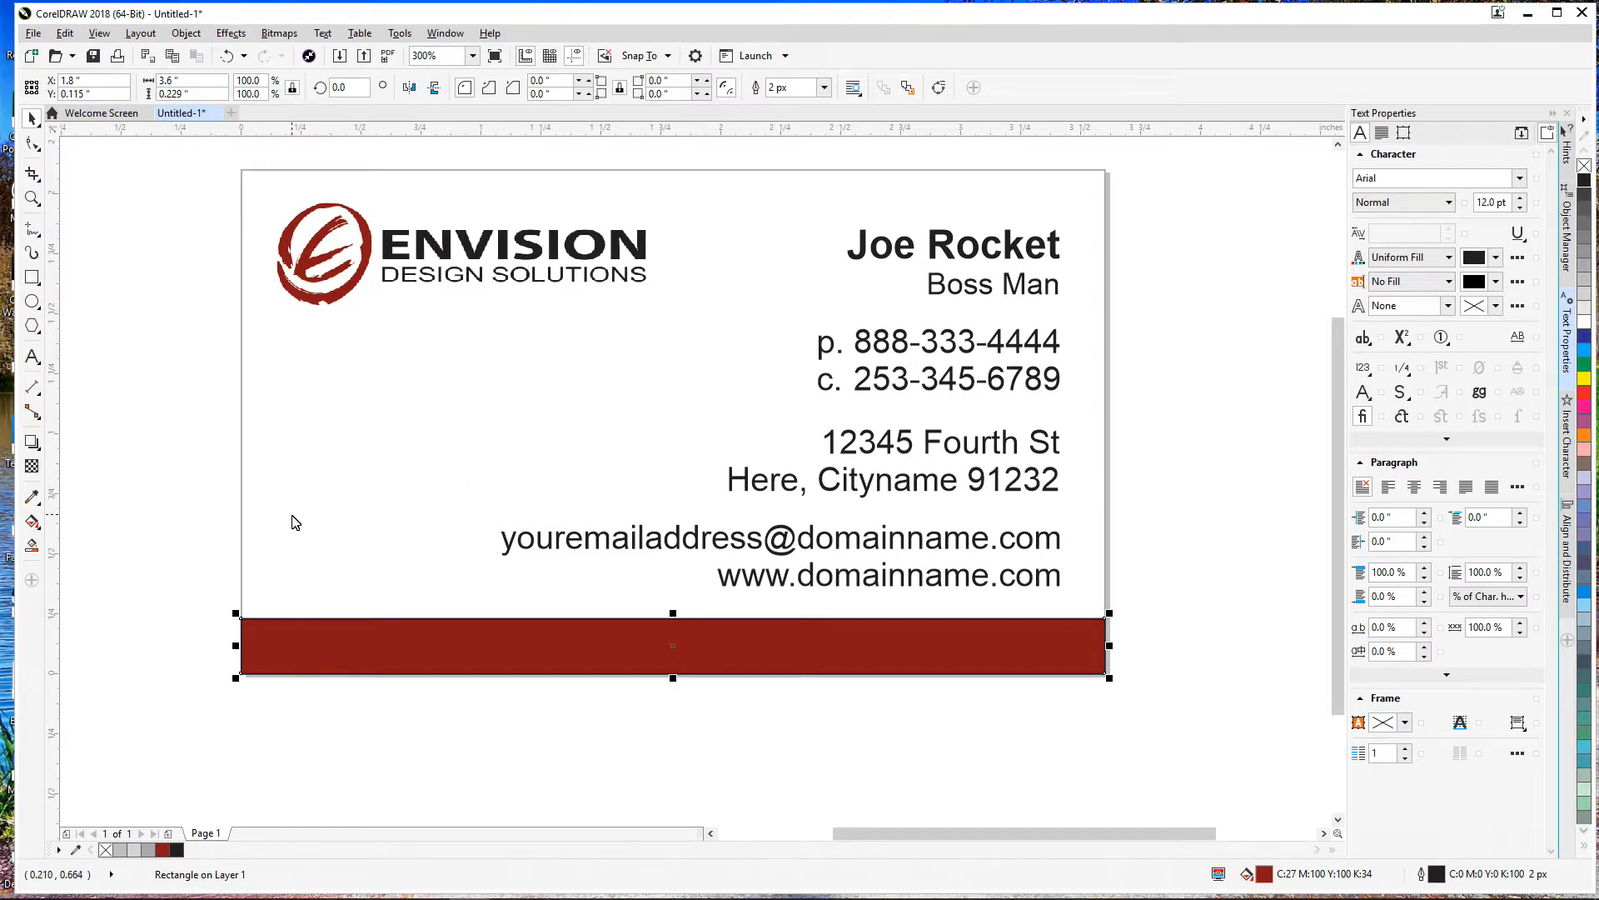
pyautogui.click(223, 637)
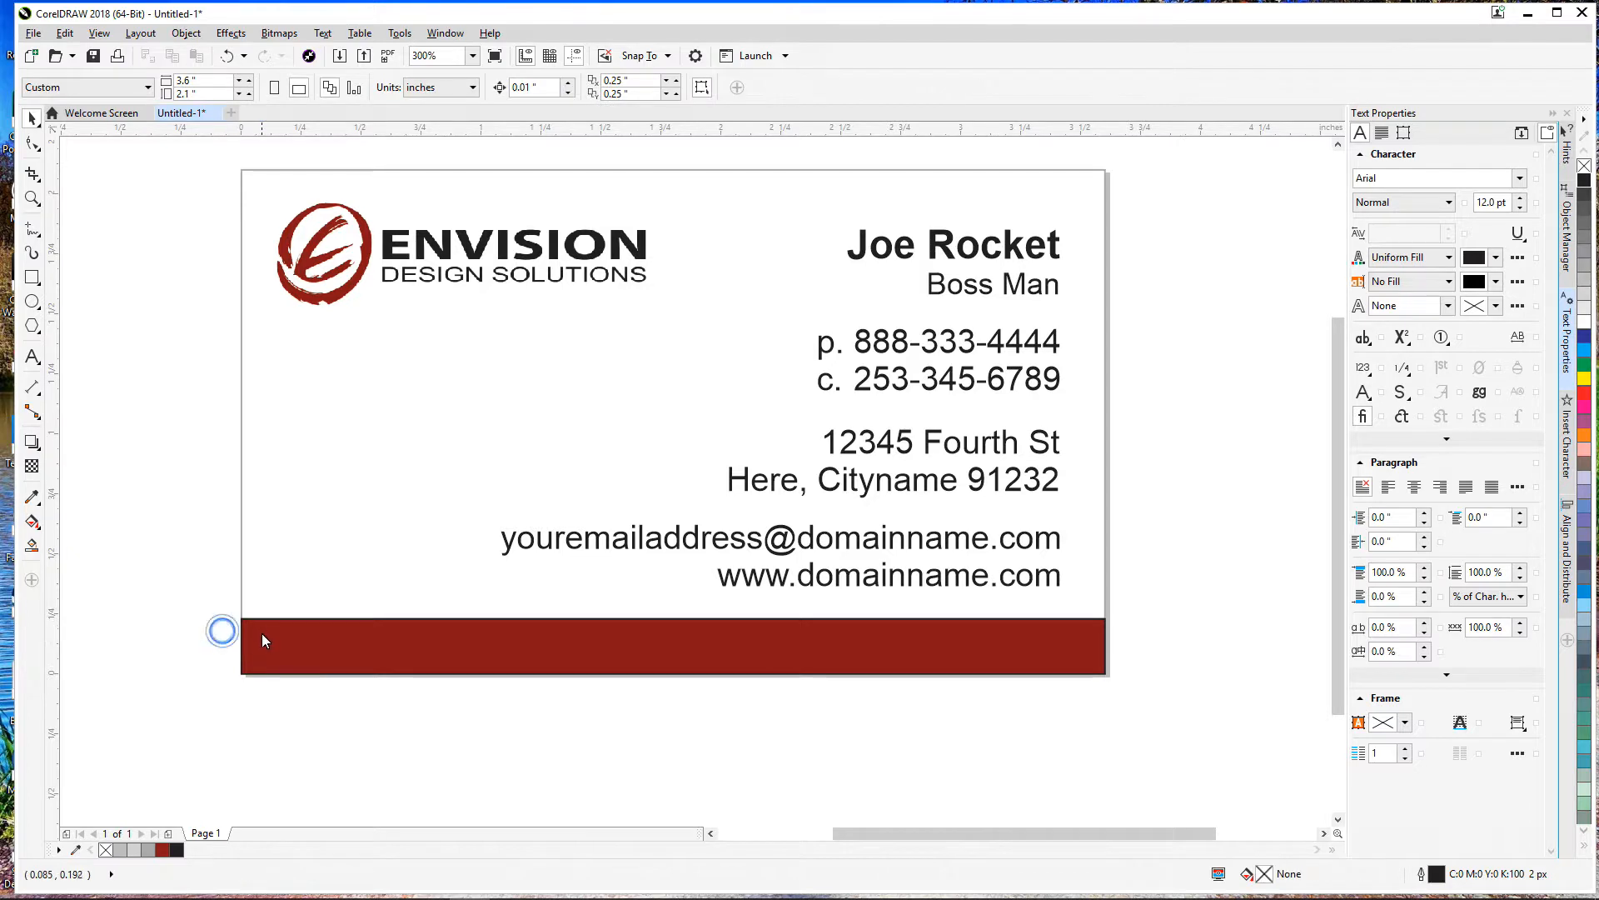
pyautogui.scroll(3, 1101, 655)
pyautogui.scroll(-1, 1116, 653)
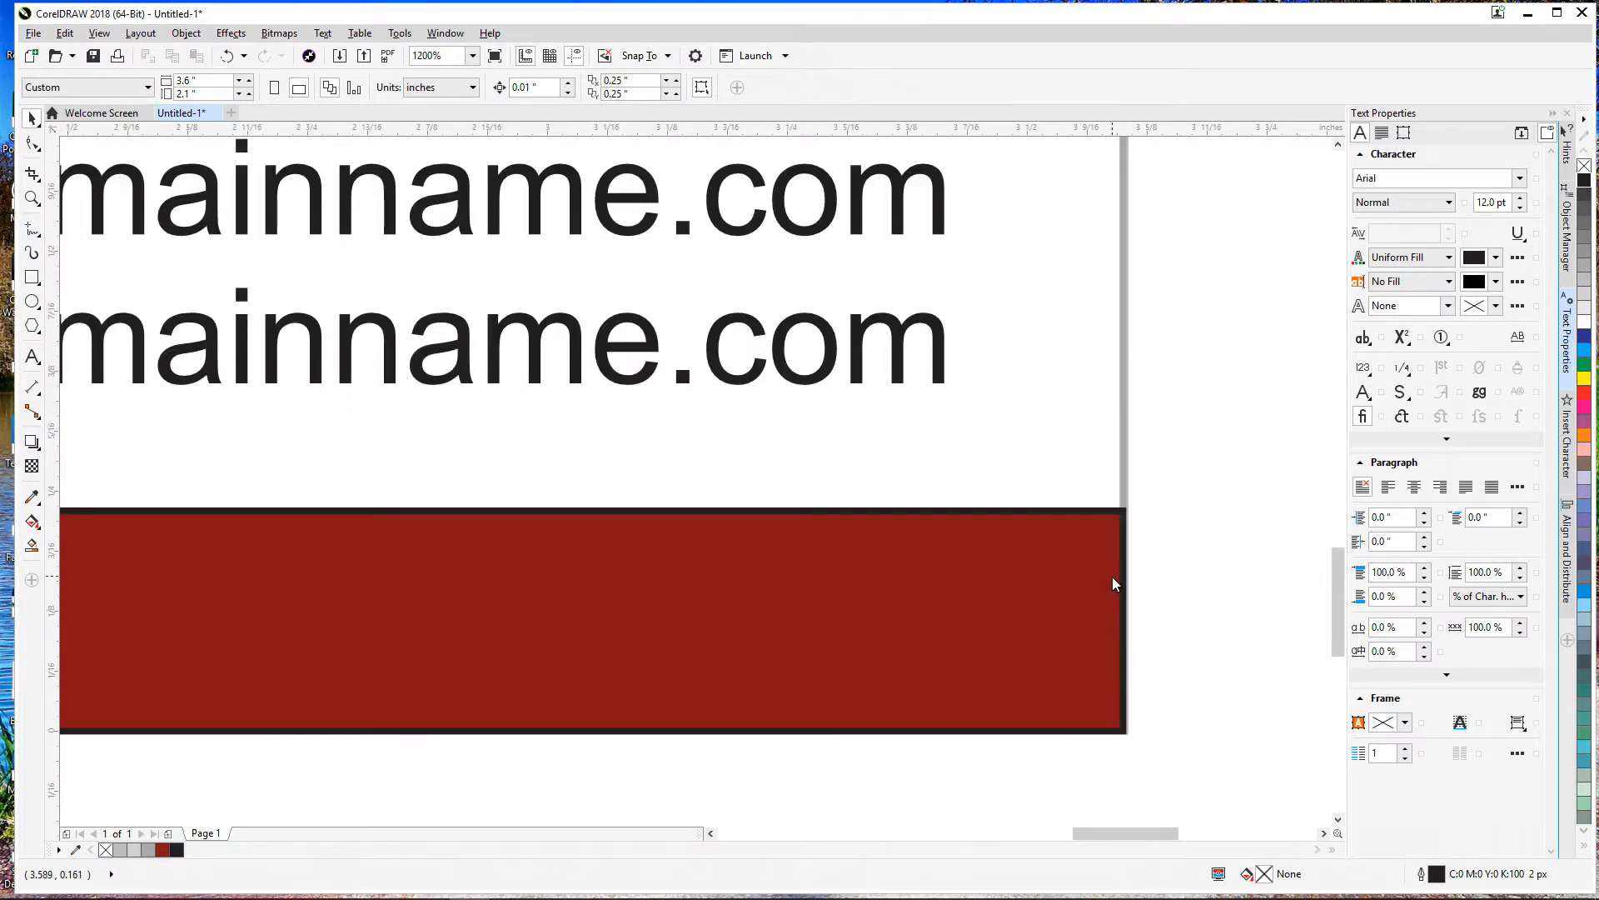
pyautogui.click(1081, 613)
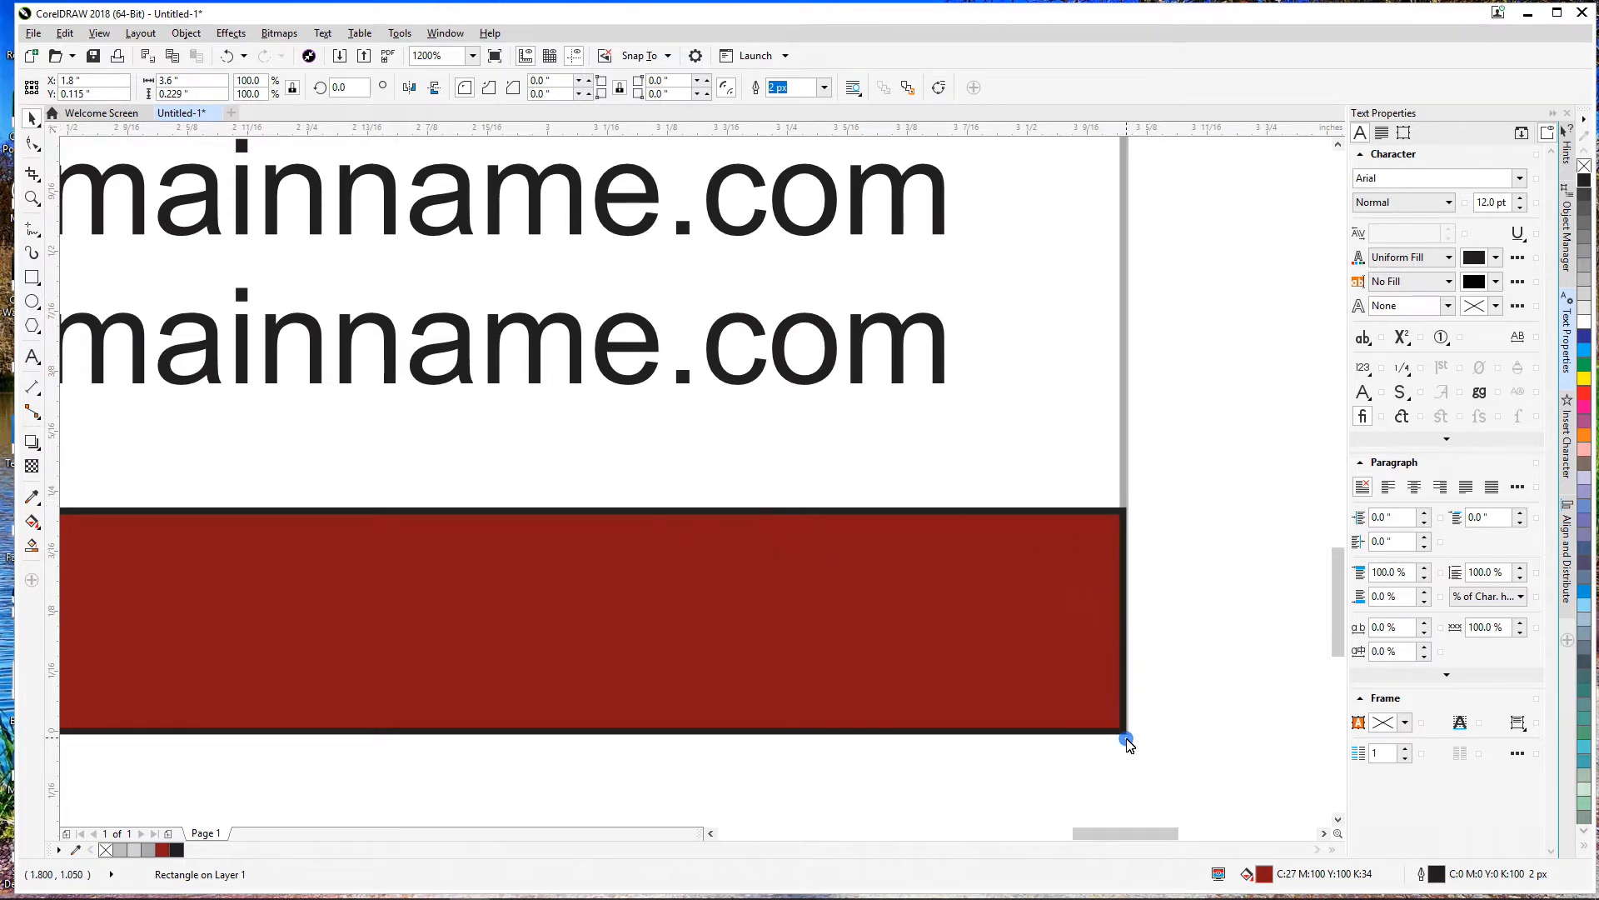
# Step: Enlarge the red bar to 3.67 × 0.234 in so it overhangs the card's right and bottom edges
pyautogui.moveTo(1130, 743); pyautogui.dragTo(1161, 754)
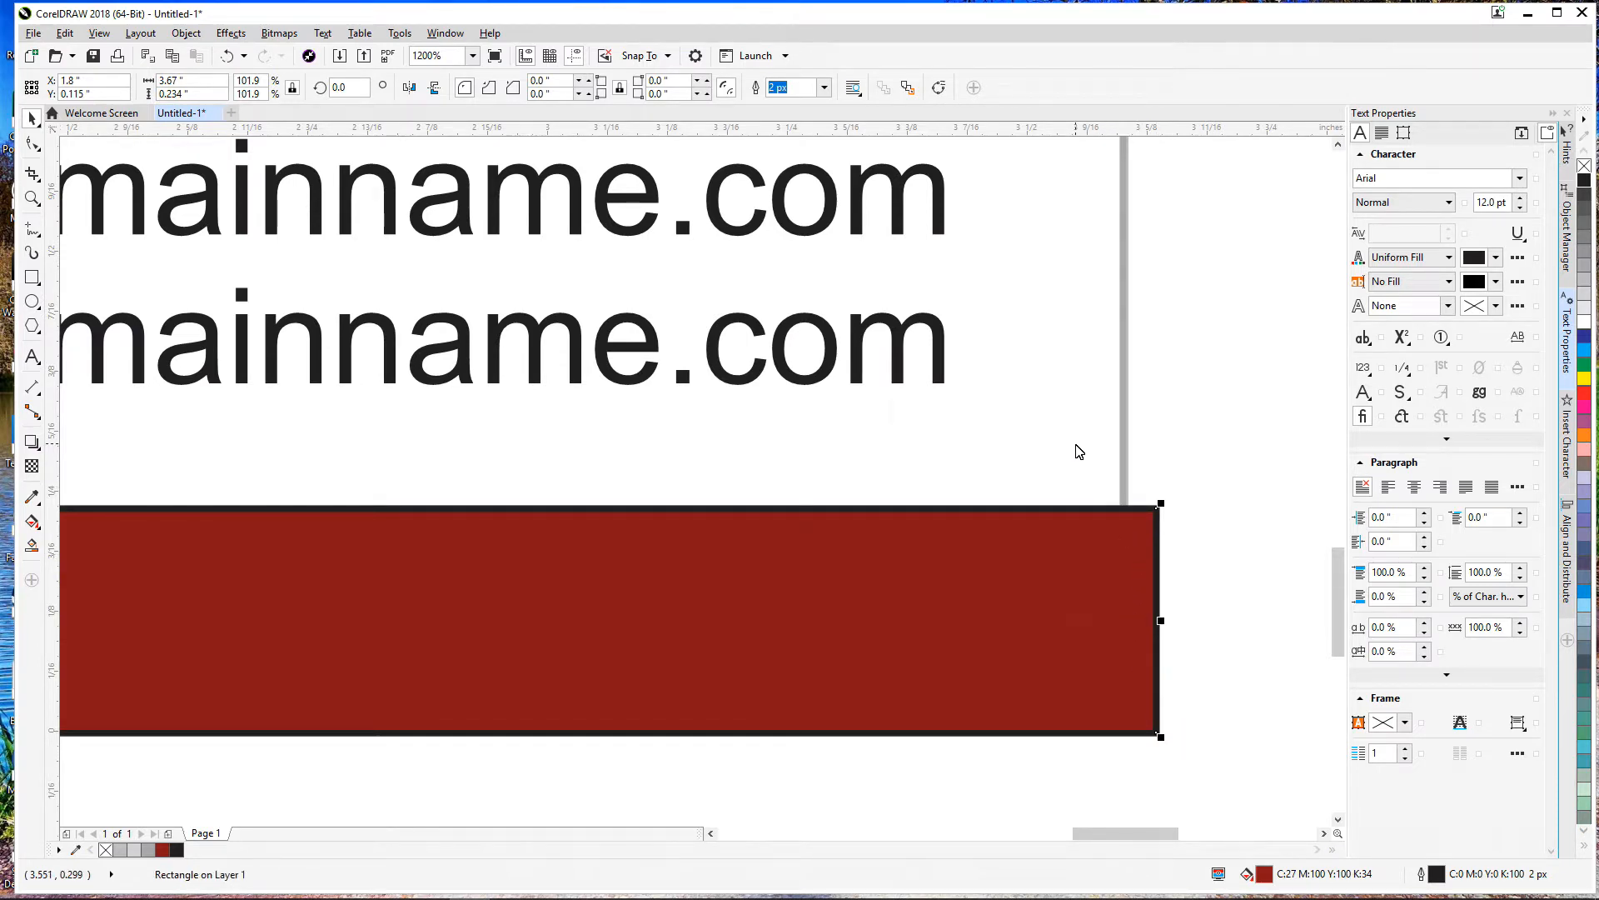
pyautogui.click(1077, 446)
pyautogui.click(1187, 454)
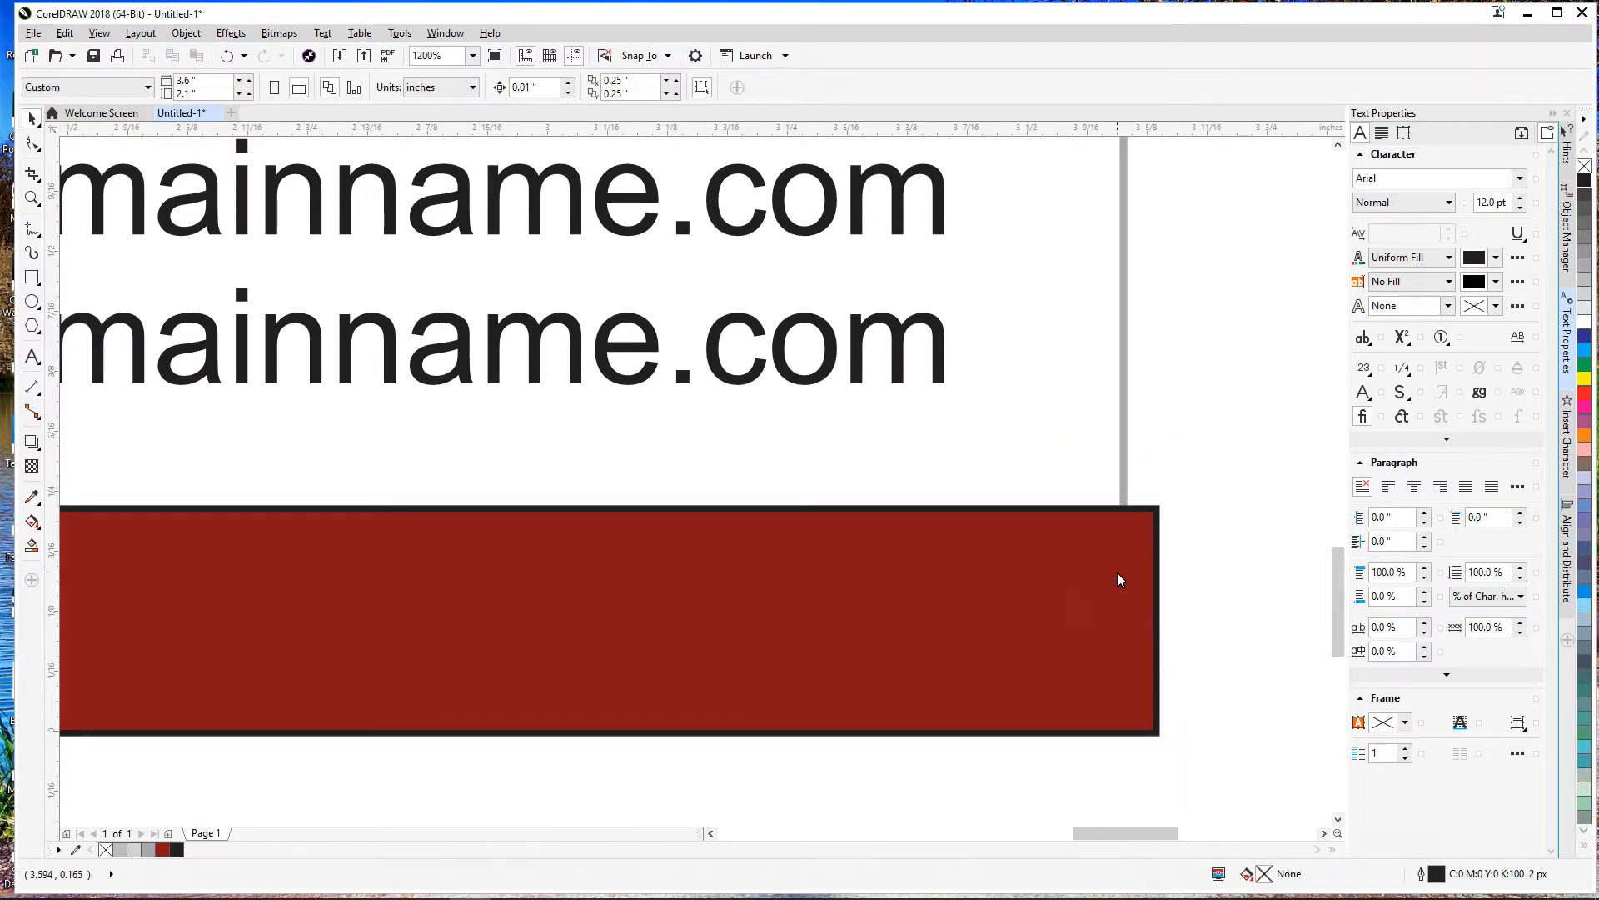
pyautogui.scroll(-2, 1117, 578)
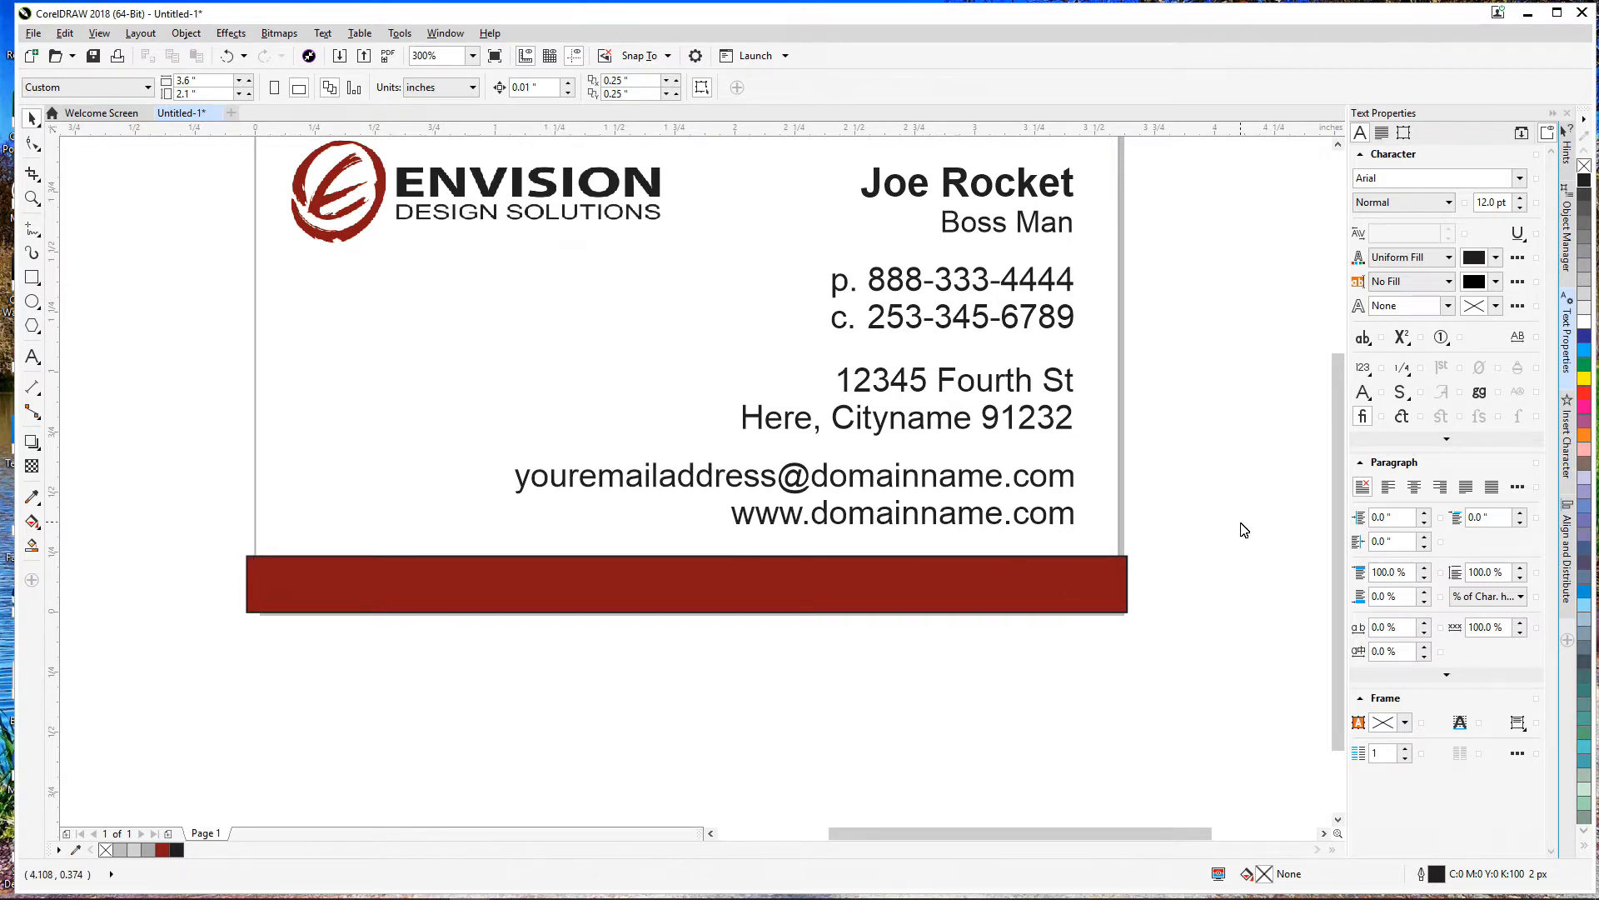
pyautogui.click(1103, 580)
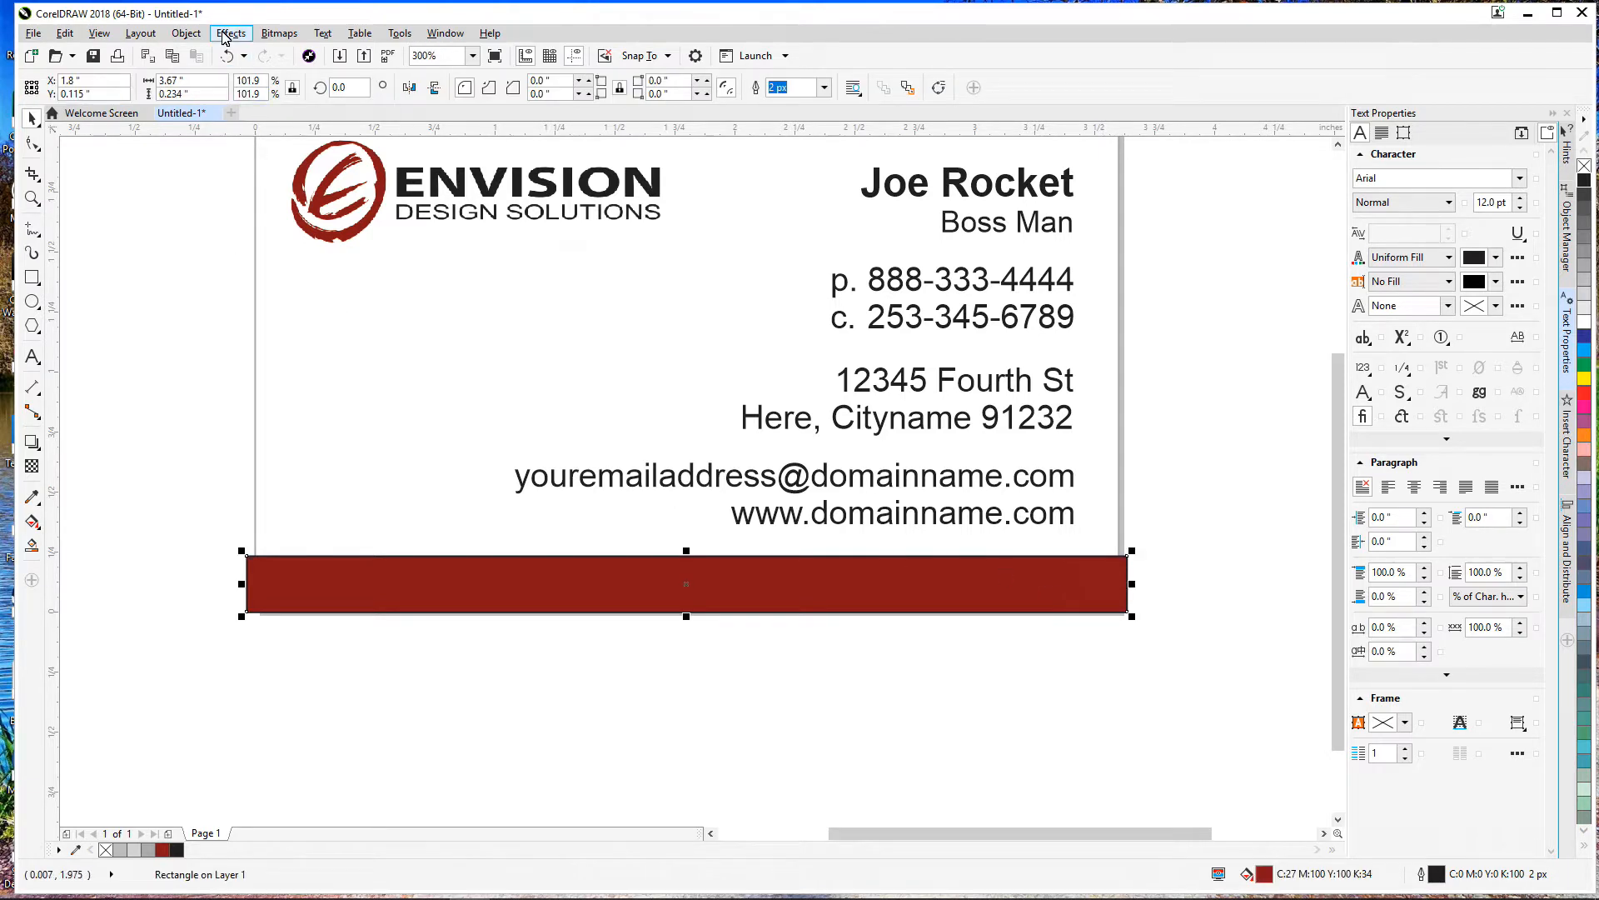
# Step: PowerClip the red bar inside the card's background rectangle with Place Inside Frame
pyautogui.click(186, 34)
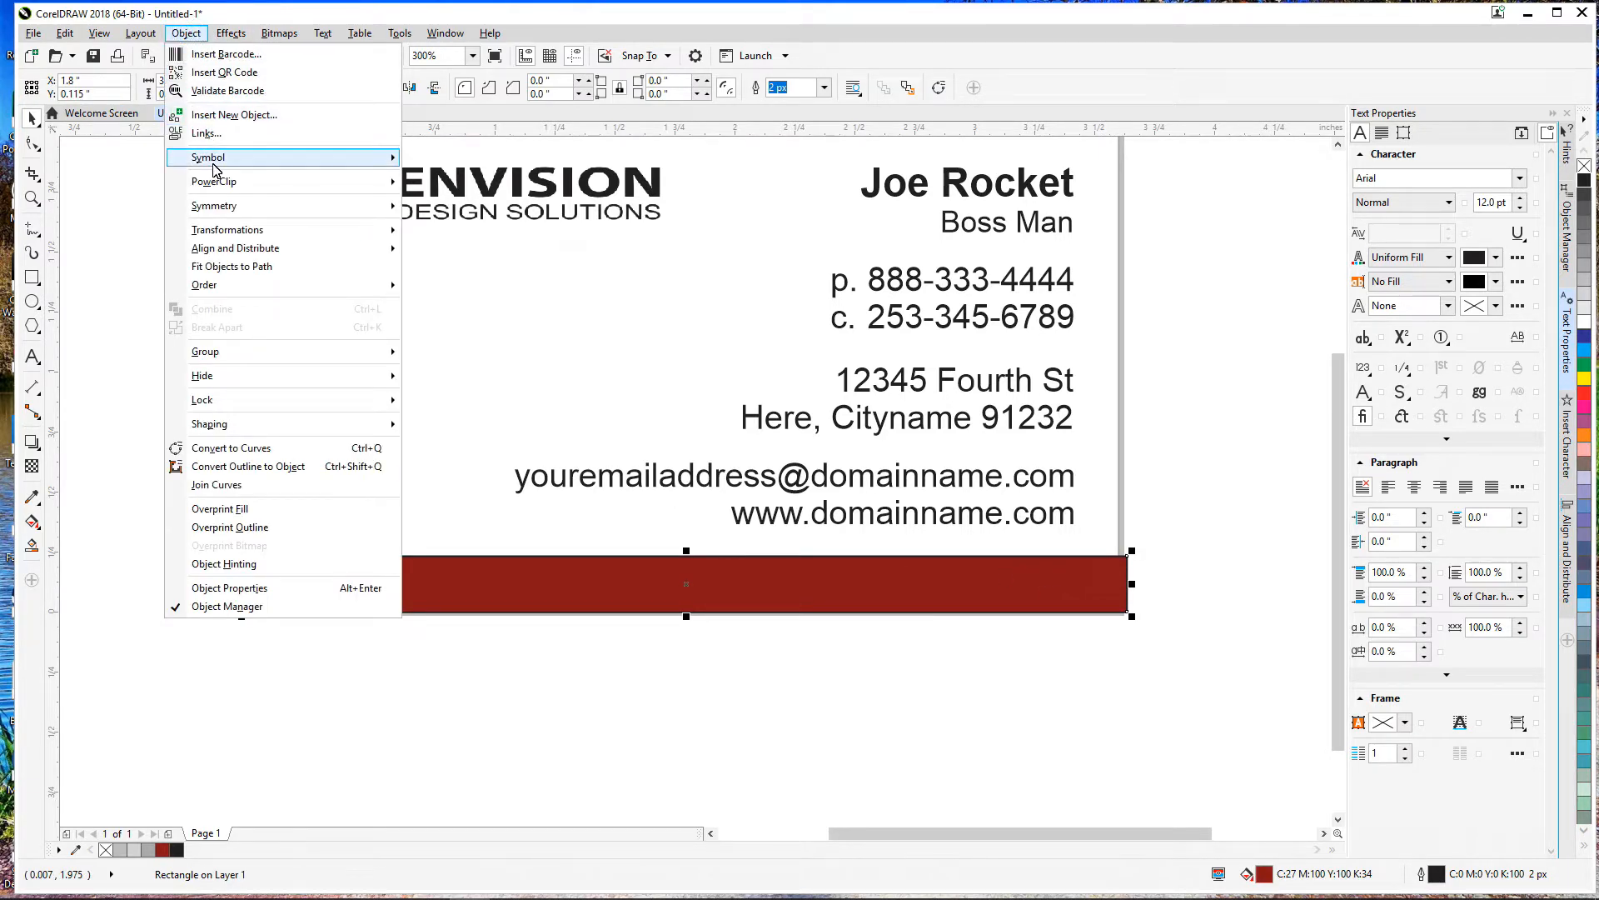
pyautogui.moveTo(214, 181)
pyautogui.click(454, 185)
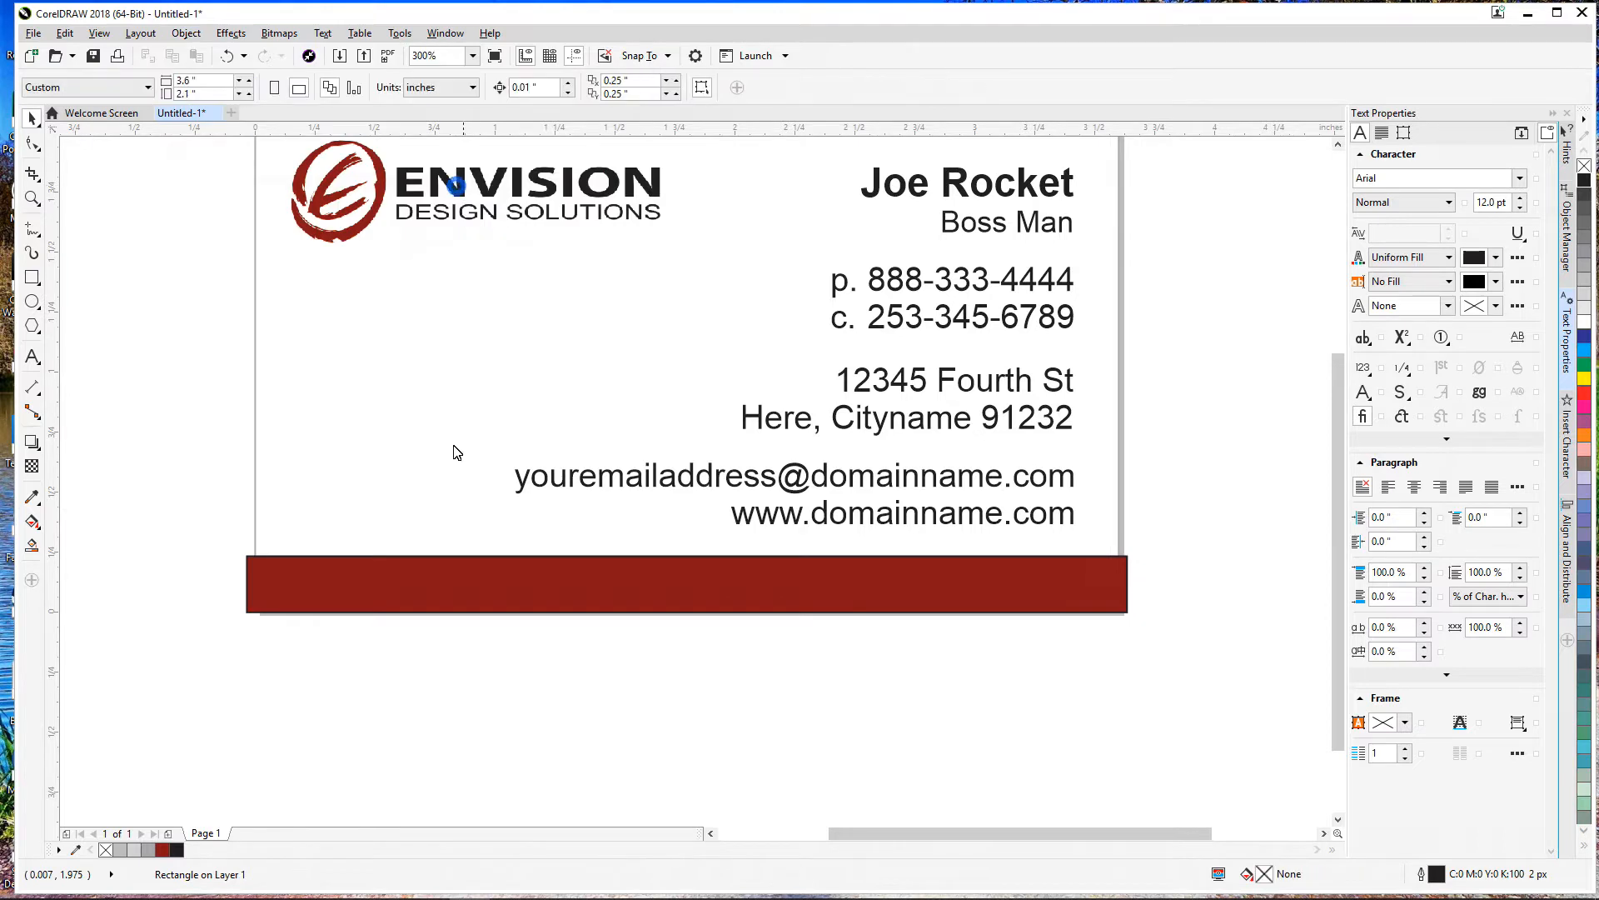
pyautogui.click(316, 449)
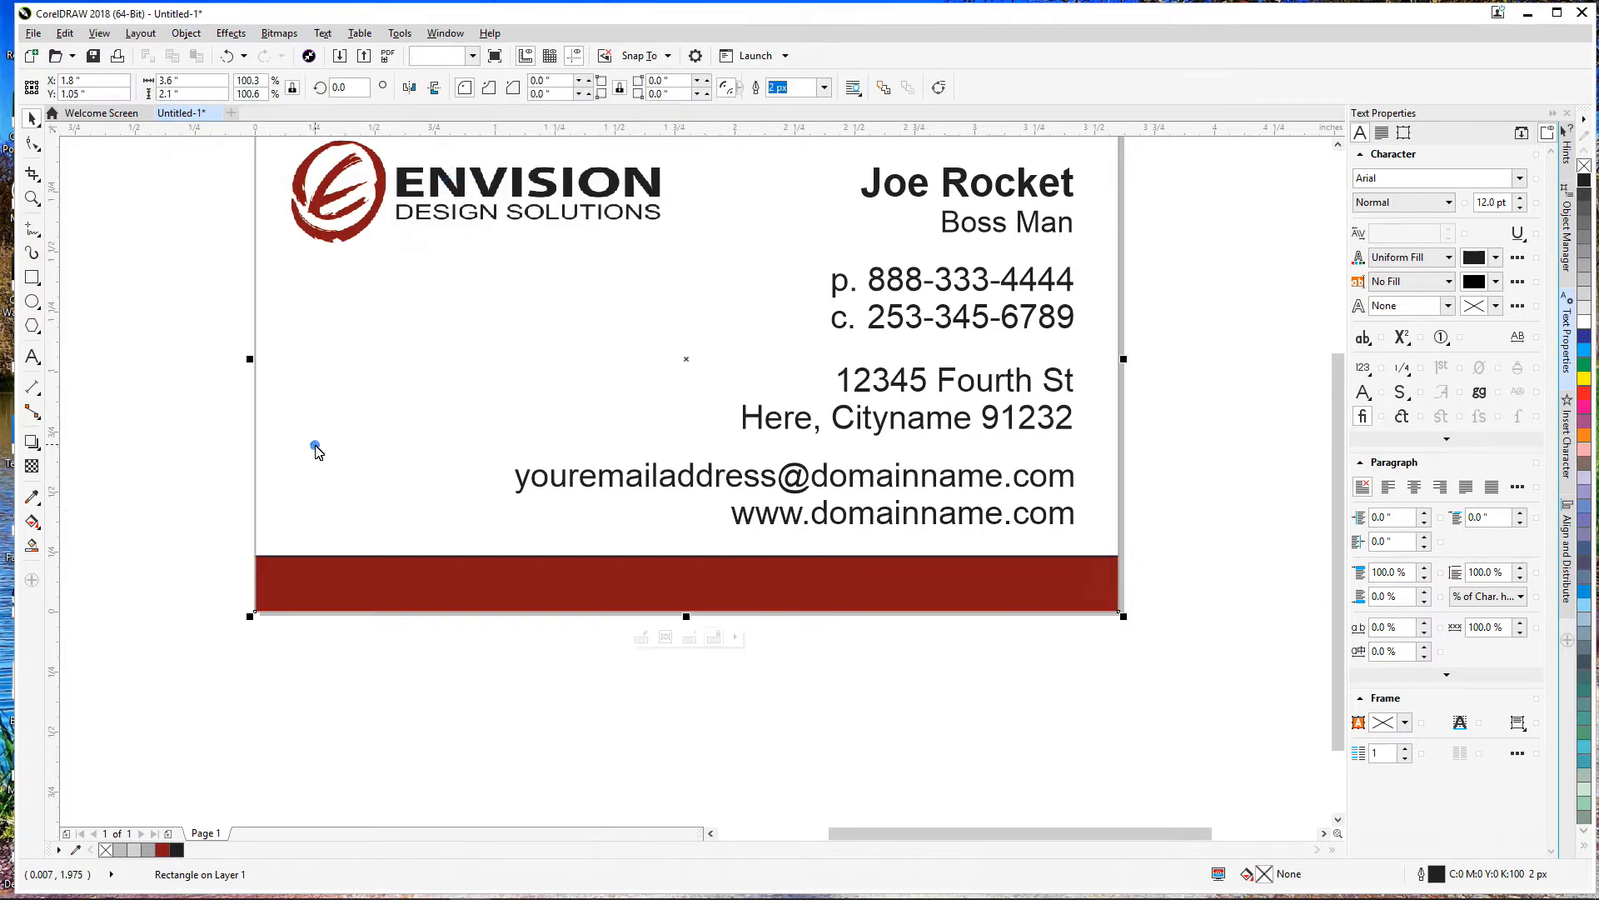
pyautogui.click(192, 479)
pyautogui.scroll(5, 1083, 633)
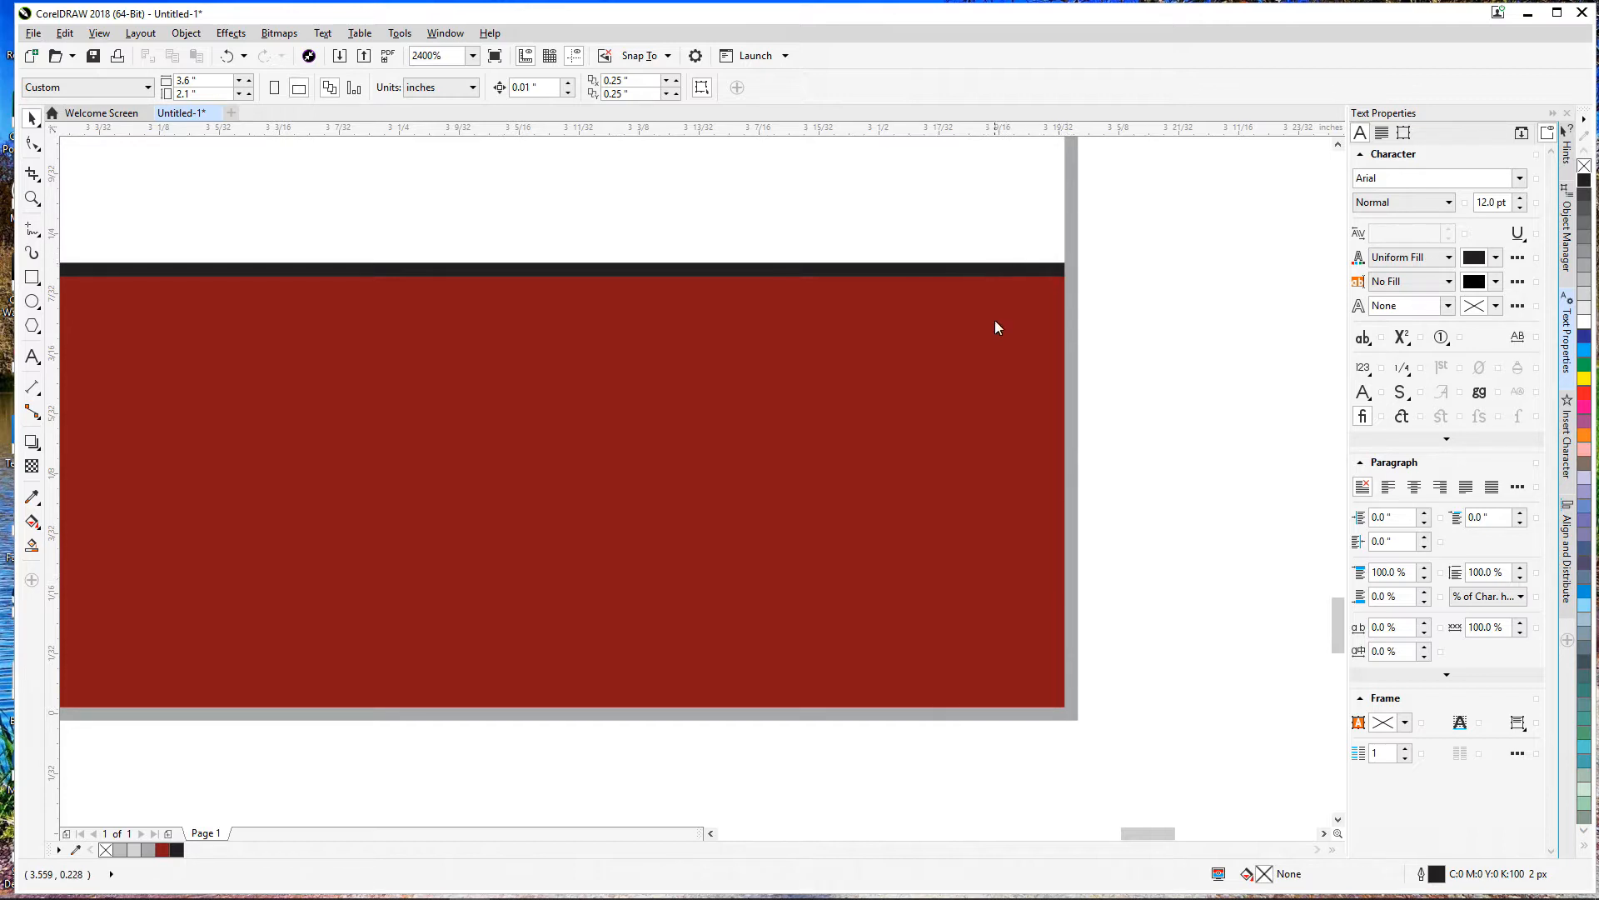
pyautogui.scroll(-1, 1004, 776)
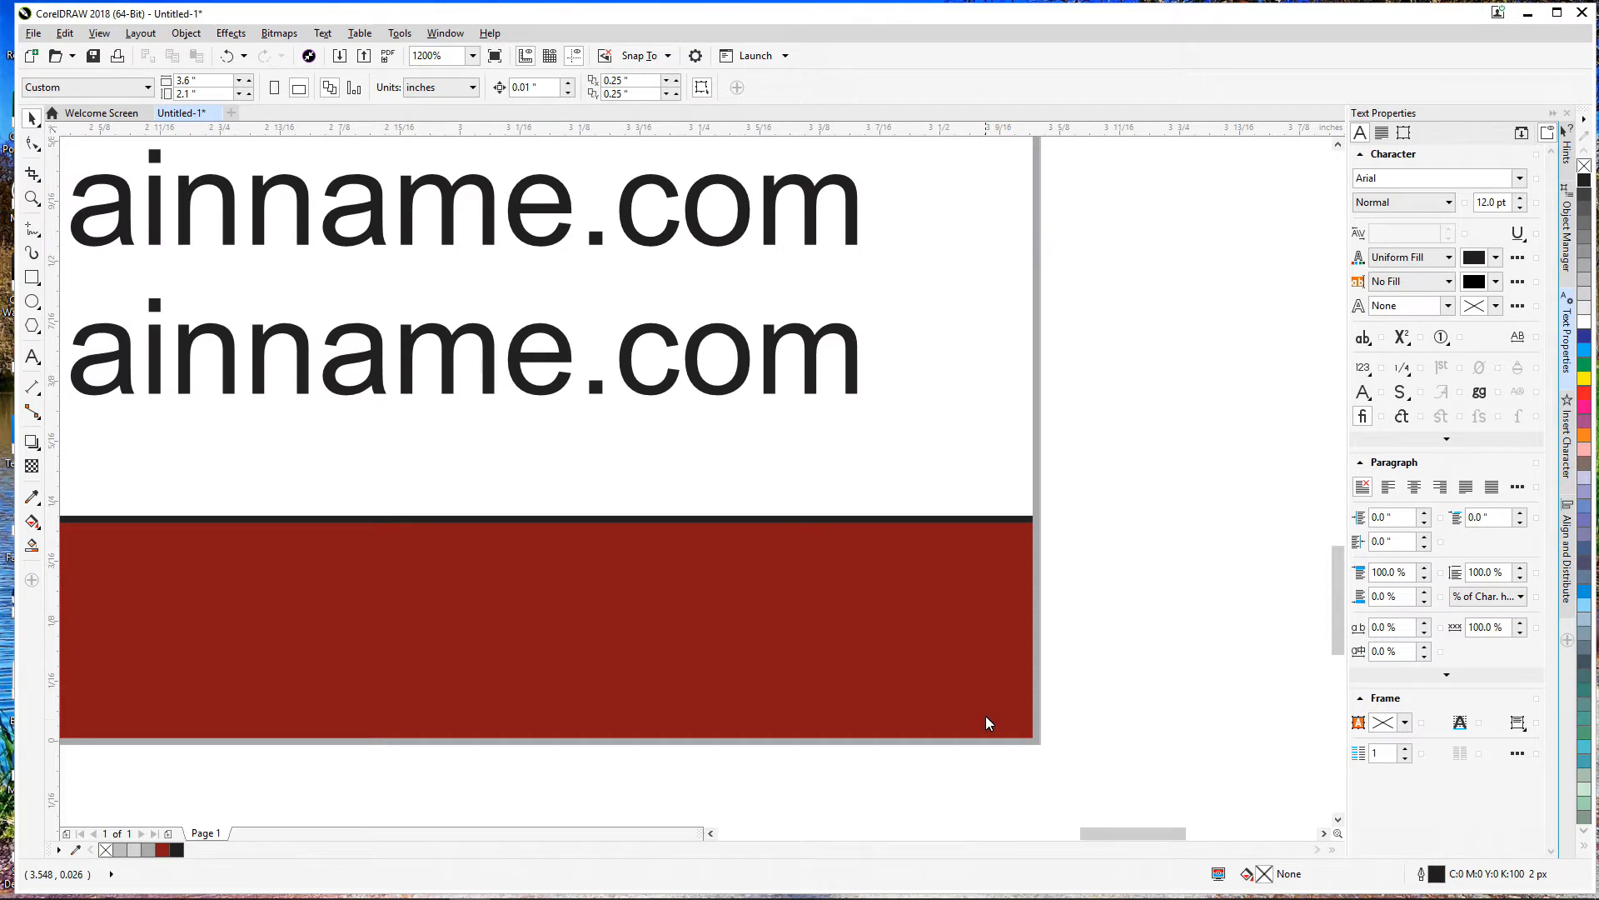
pyautogui.scroll(-1, 992, 694)
# Step: Edit the PowerClip, stretch the red bar to 3.679 × 0.234 in past the corner, and finish editing
pyautogui.rightClick(1002, 593)
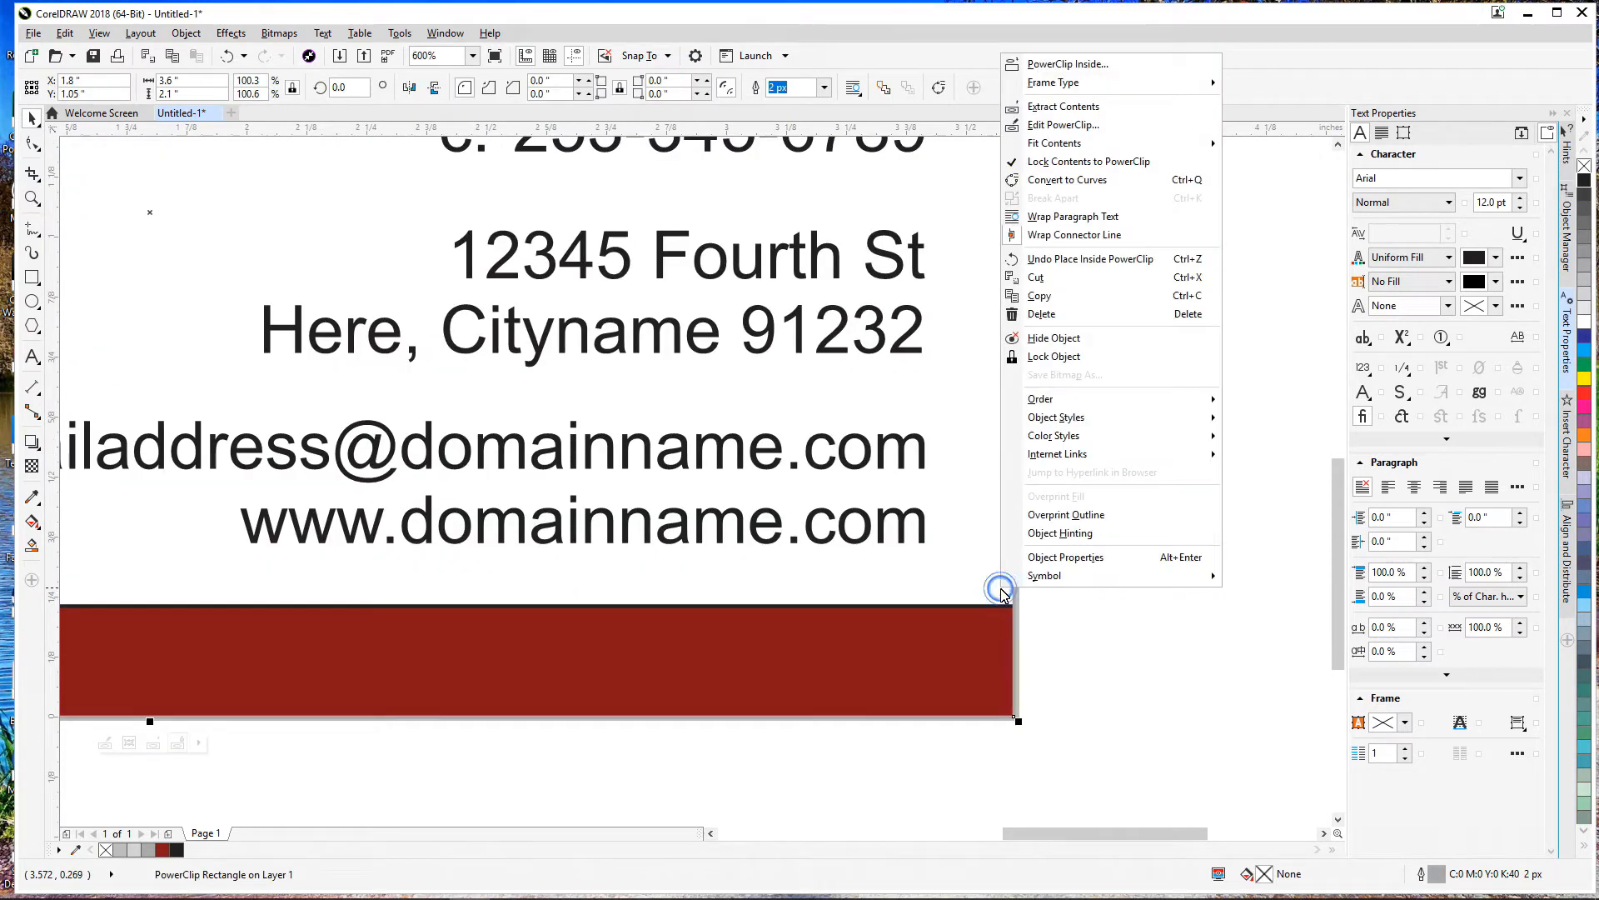
pyautogui.click(1062, 125)
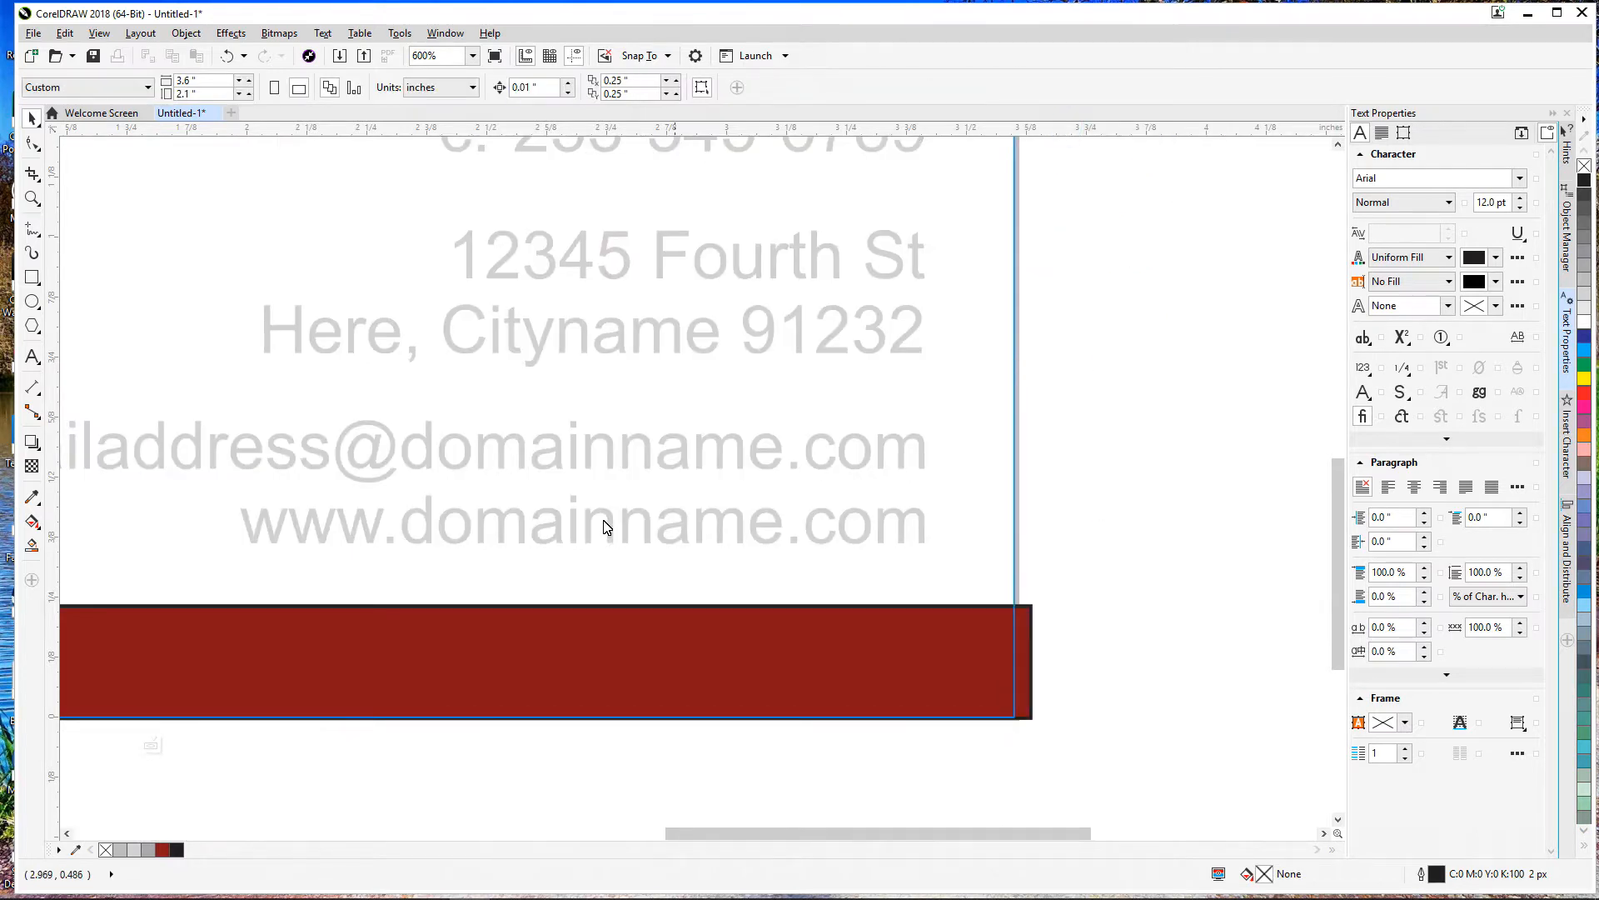
pyautogui.scroll(-1, 811, 485)
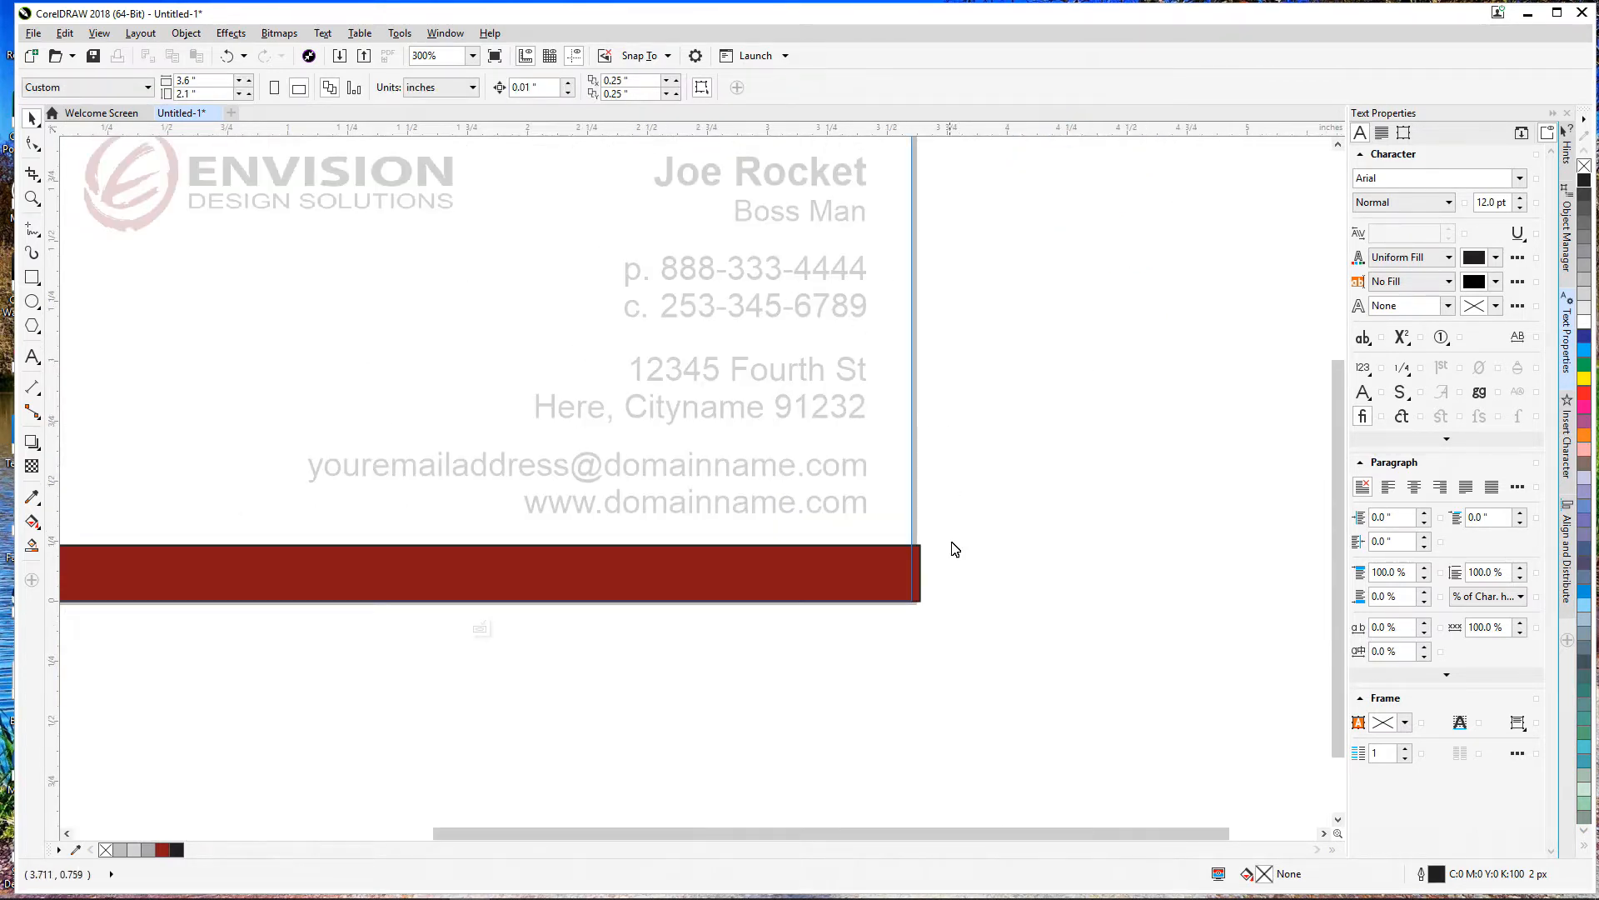
pyautogui.scroll(5, 928, 608)
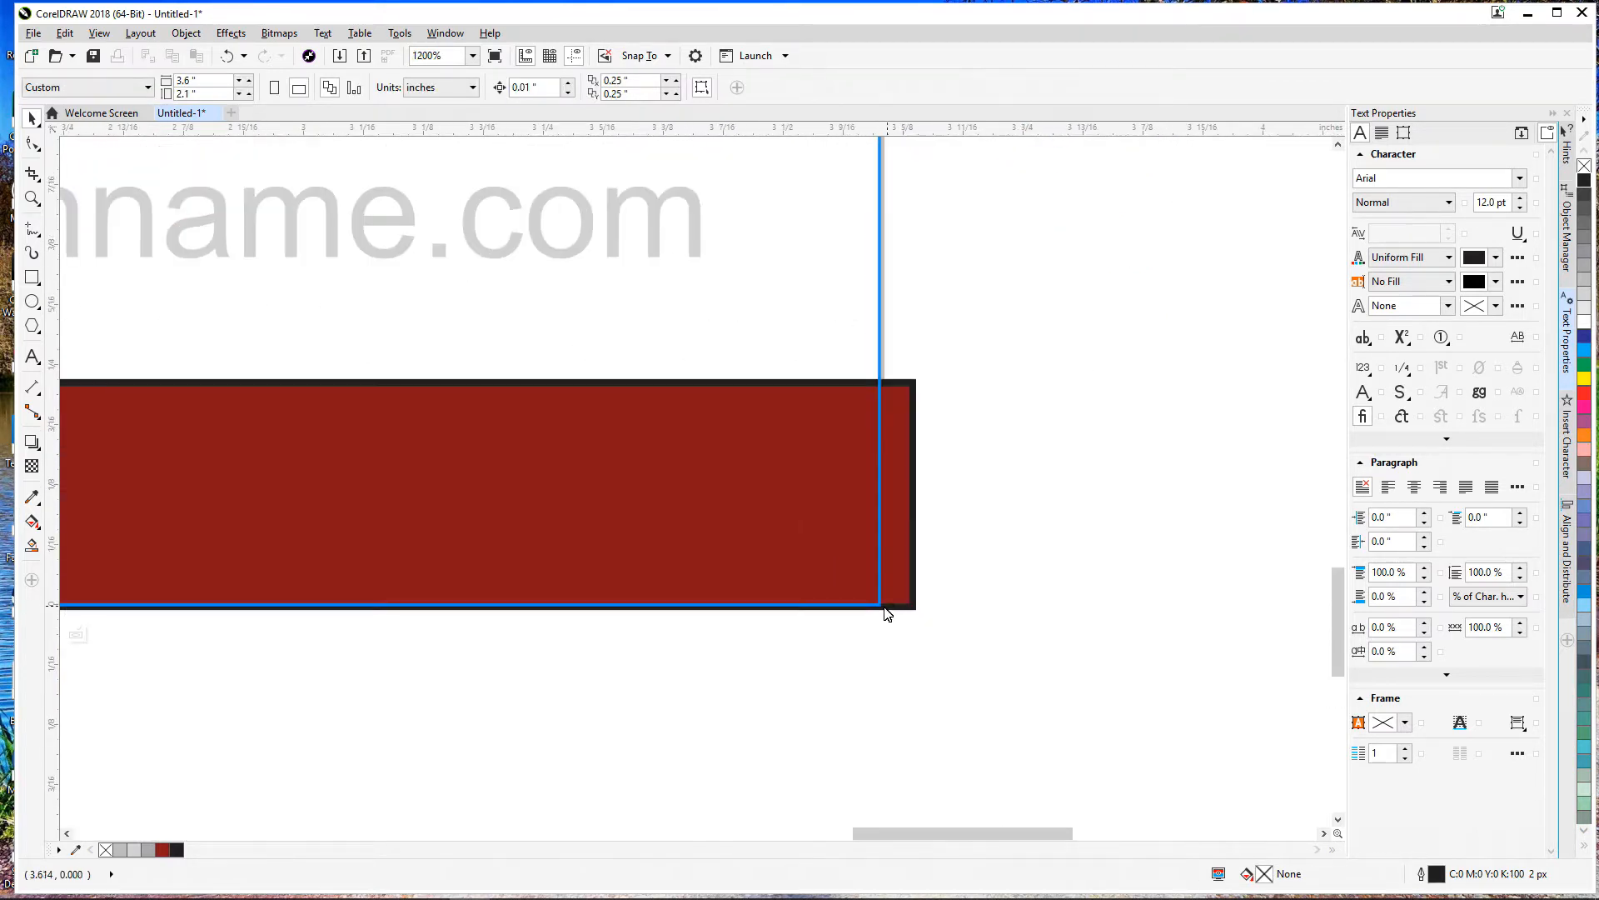
pyautogui.click(911, 594)
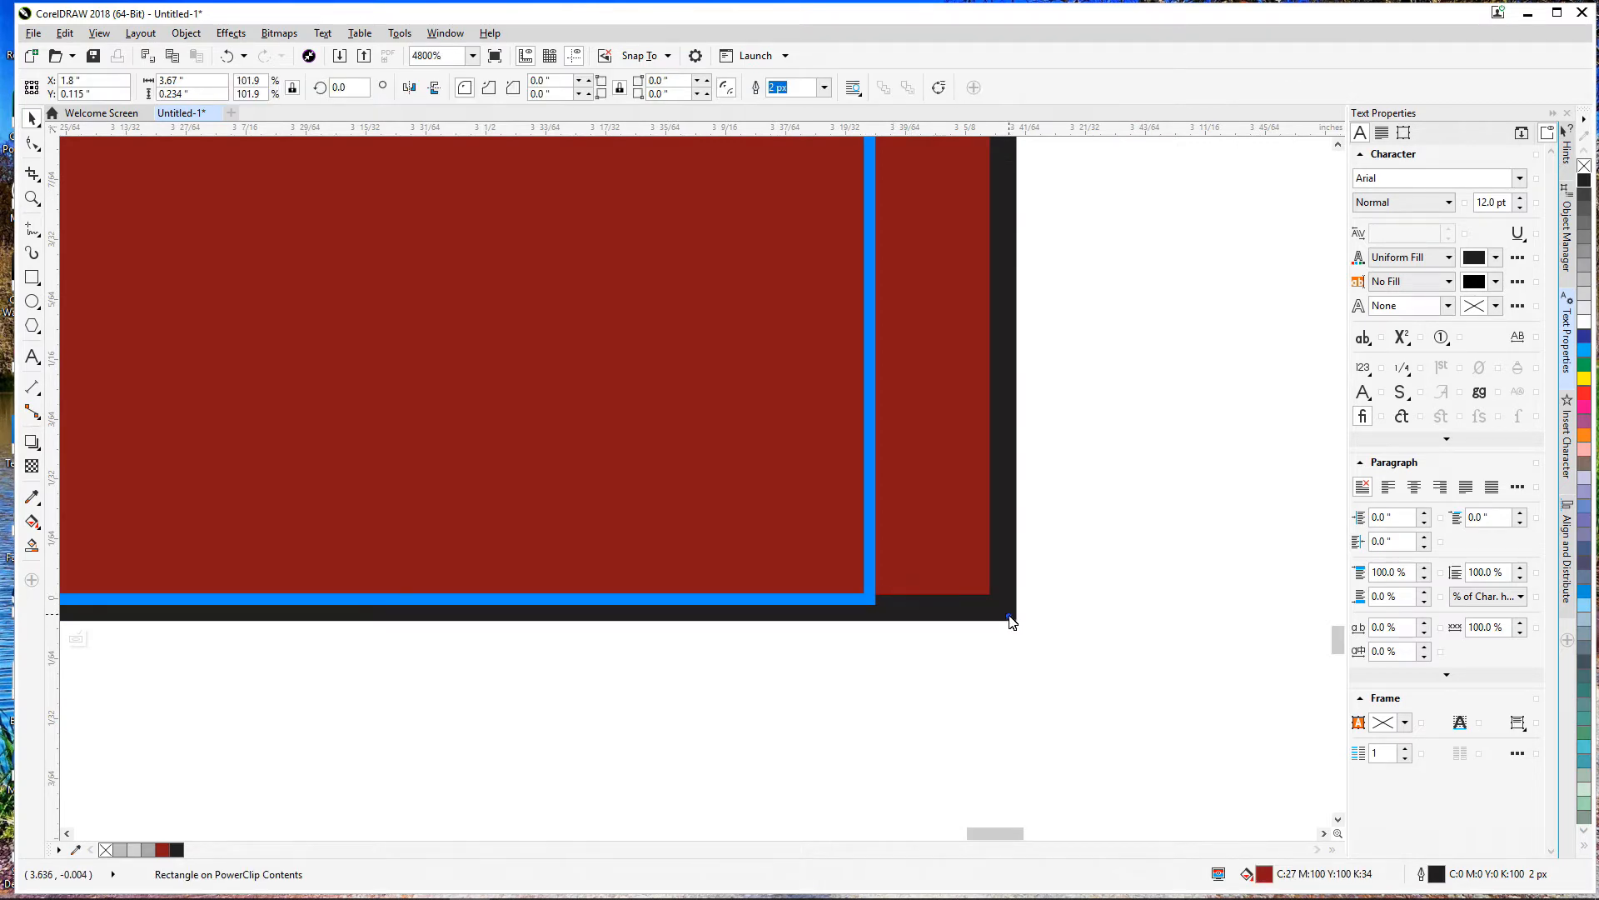
pyautogui.moveTo(1008, 618); pyautogui.dragTo(1045, 676)
pyautogui.click(1046, 677)
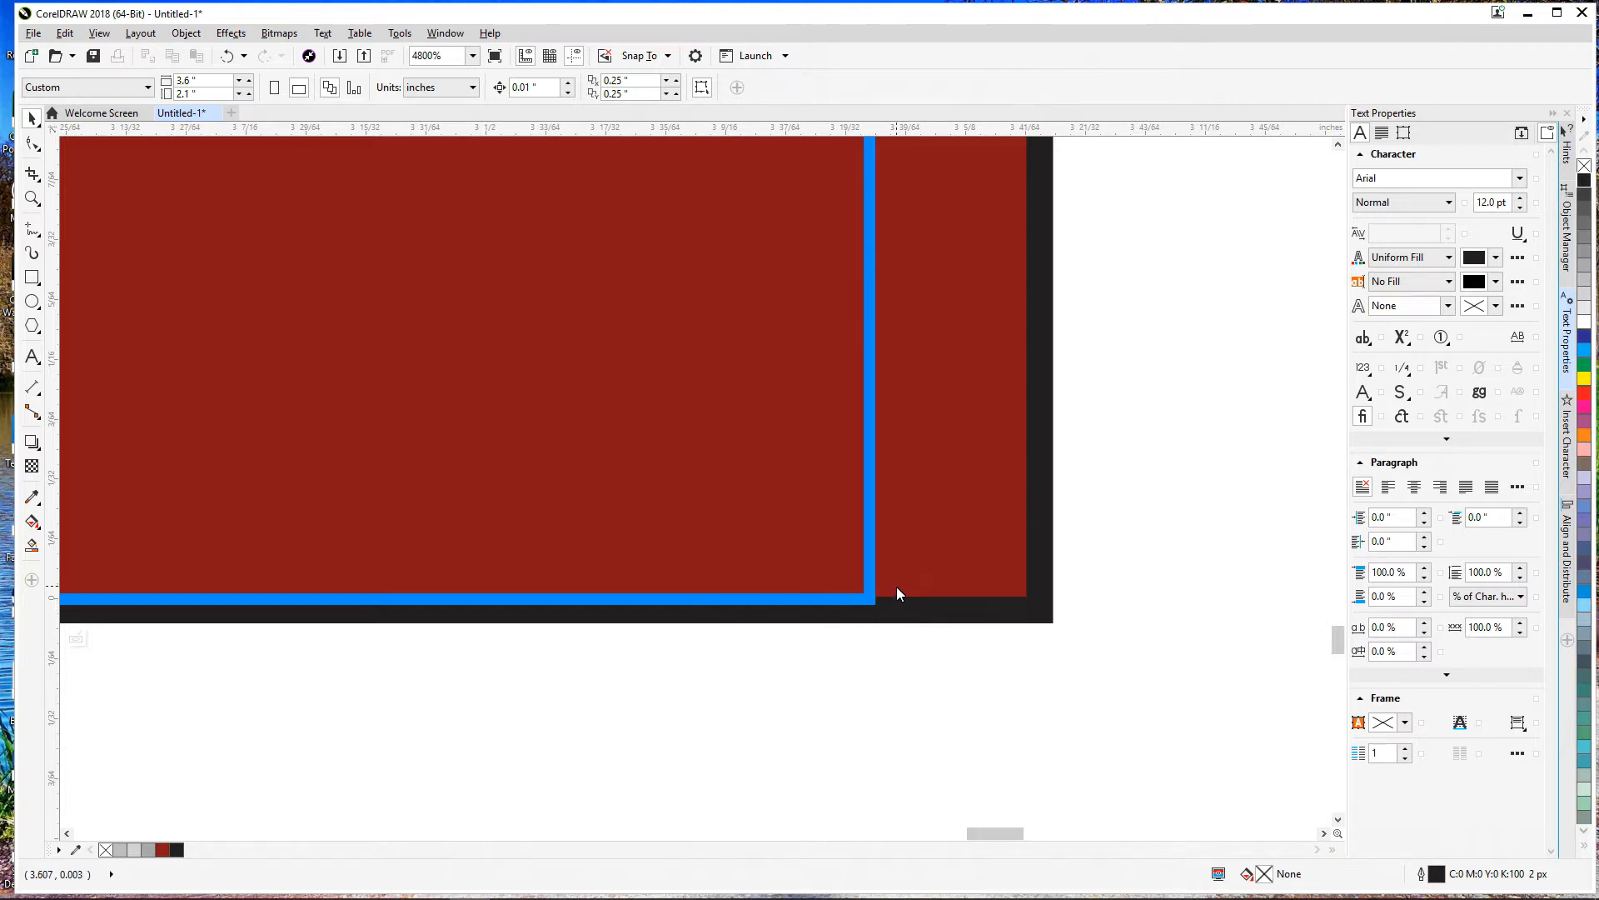
pyautogui.scroll(-2, 896, 590)
pyautogui.rightClick(878, 418)
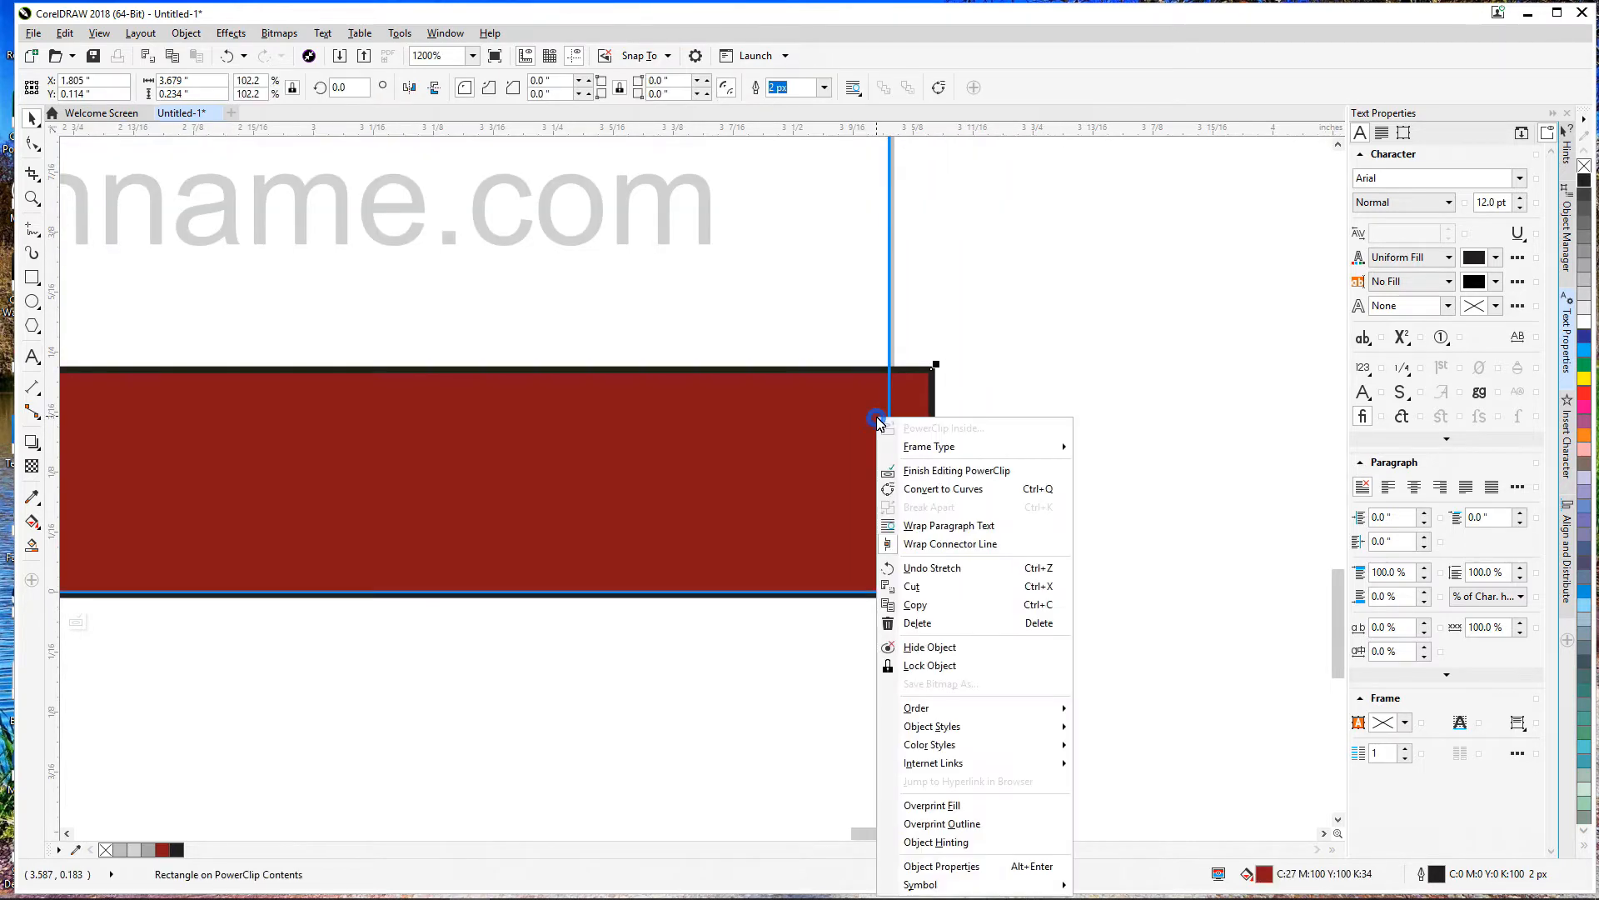
pyautogui.click(927, 473)
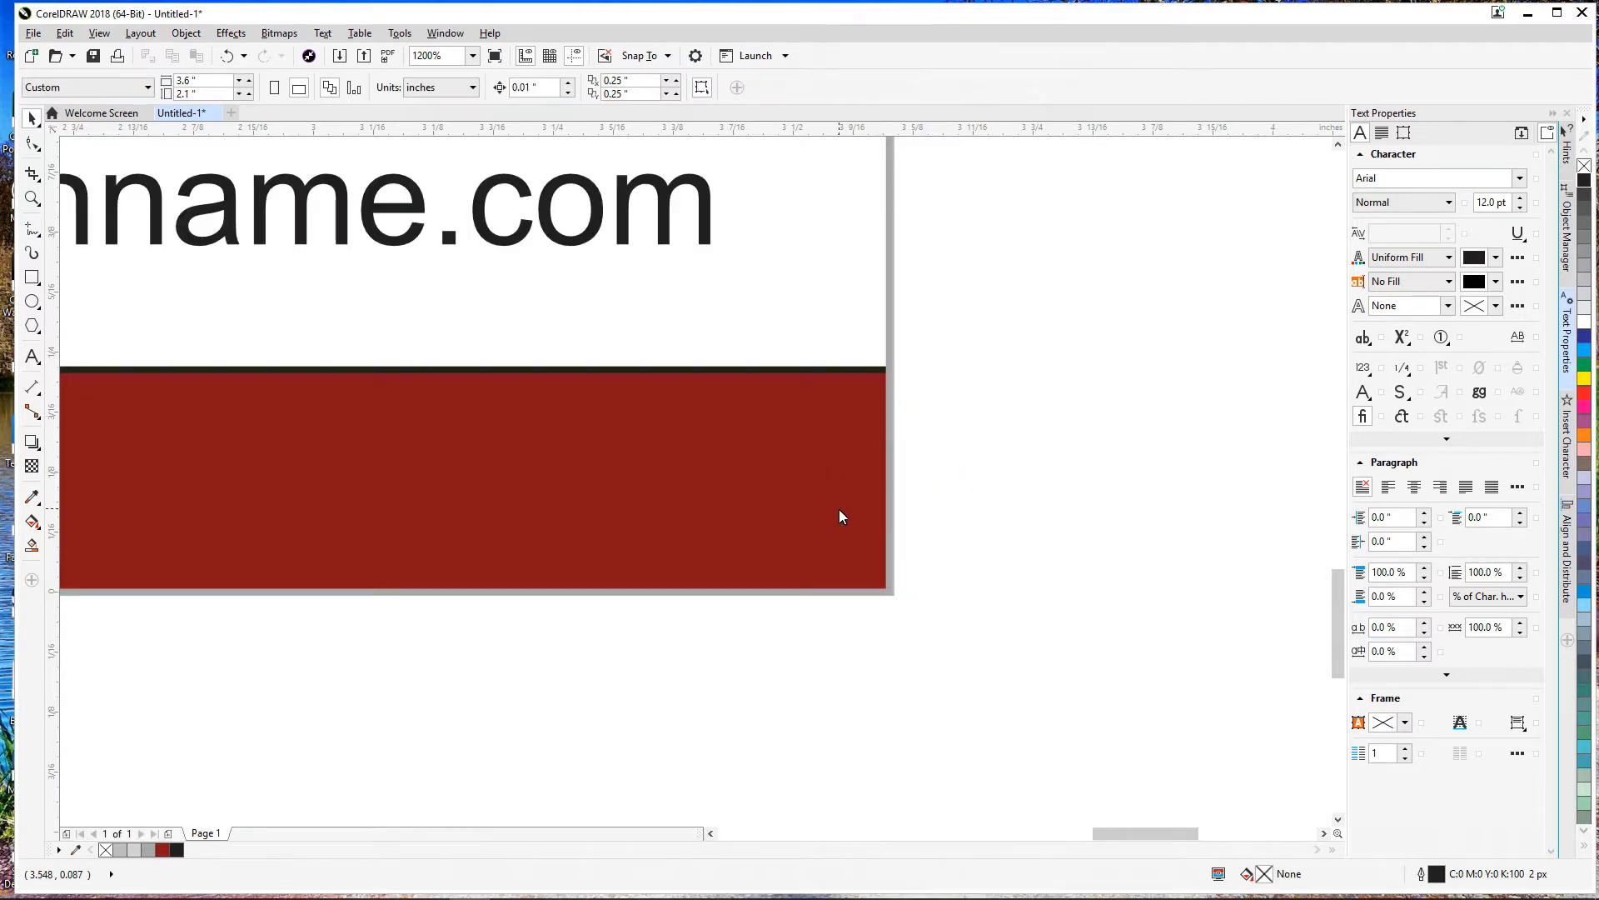
# Step: Inside the PowerClip, give the red bar a 16 px outline, forming a black top stripe
pyautogui.hotkey('shift', 'F4')
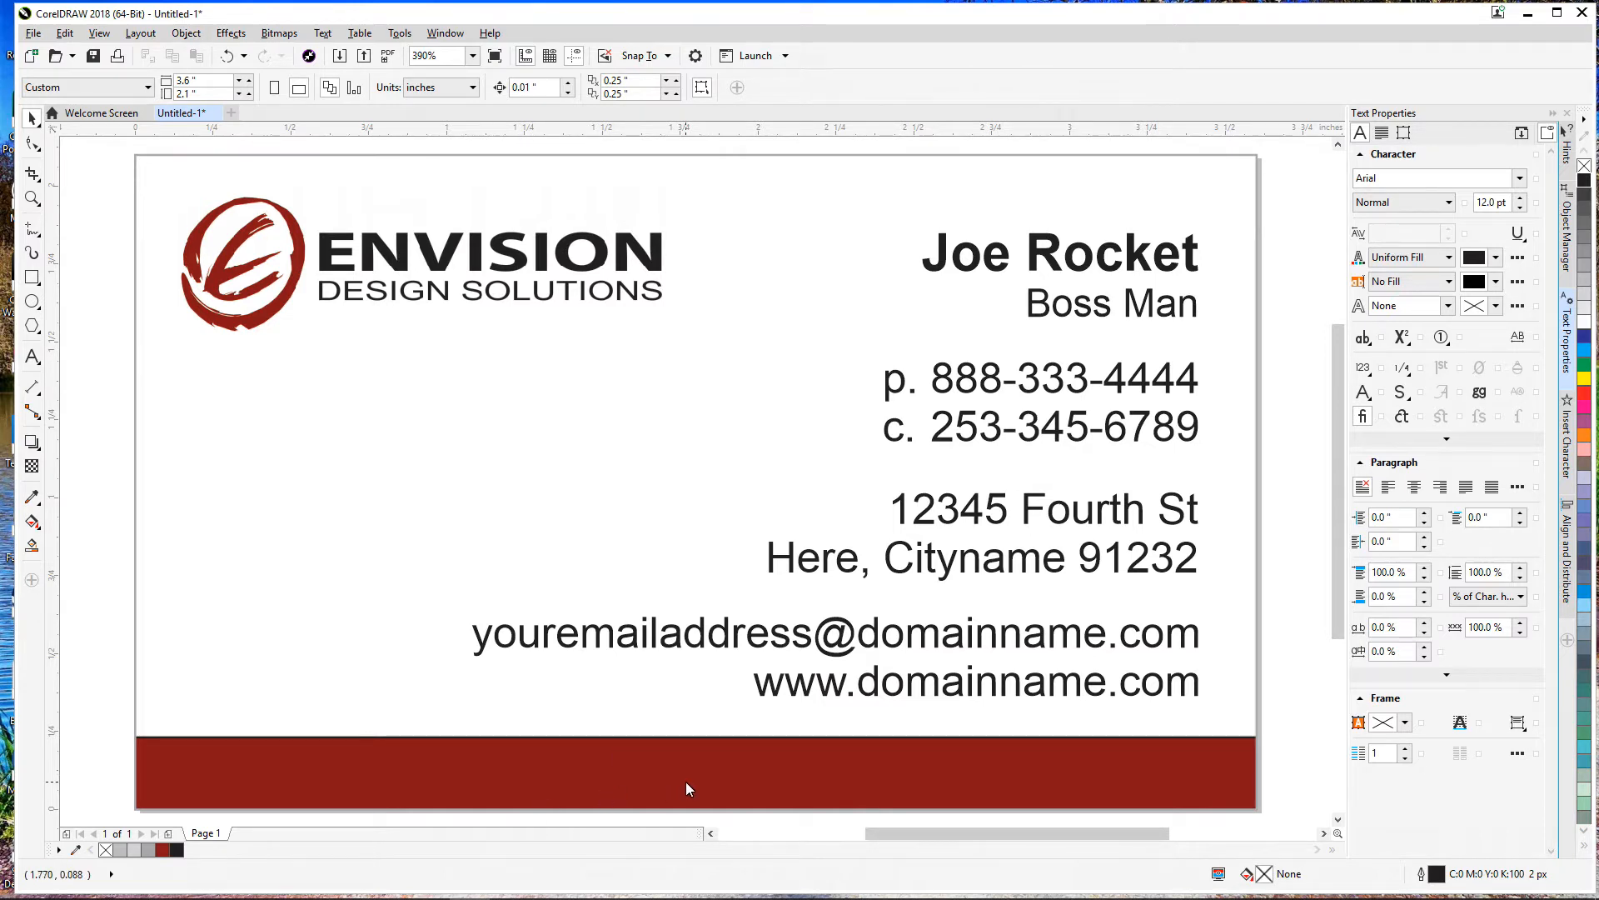
pyautogui.scroll(2, 686, 782)
pyautogui.rightClick(693, 733)
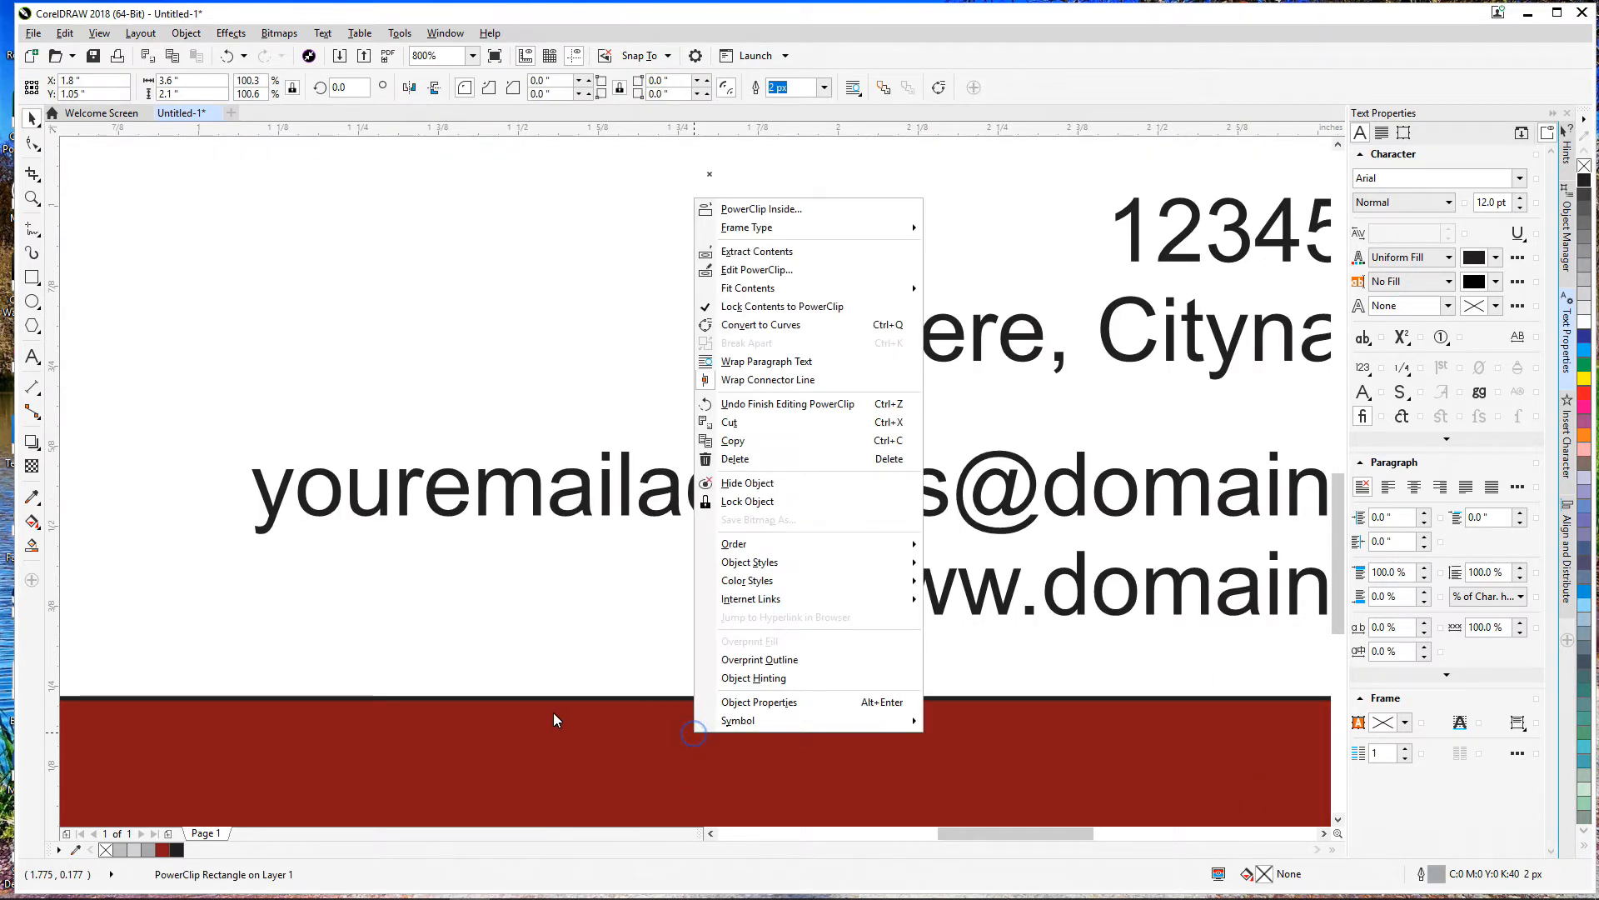
pyautogui.click(787, 270)
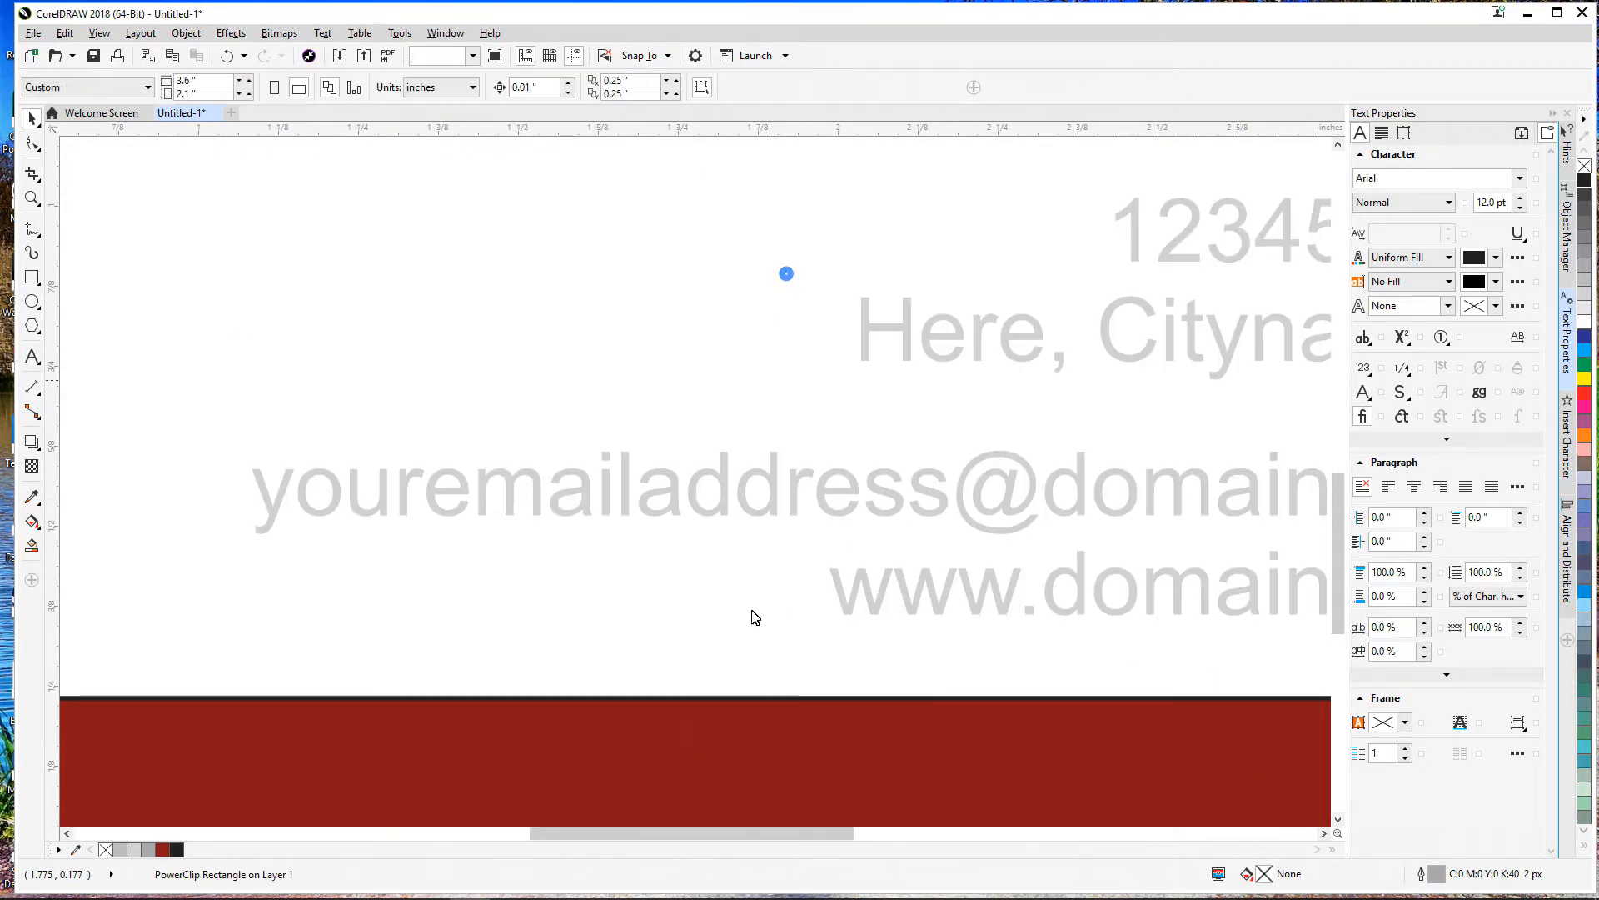
pyautogui.click(749, 716)
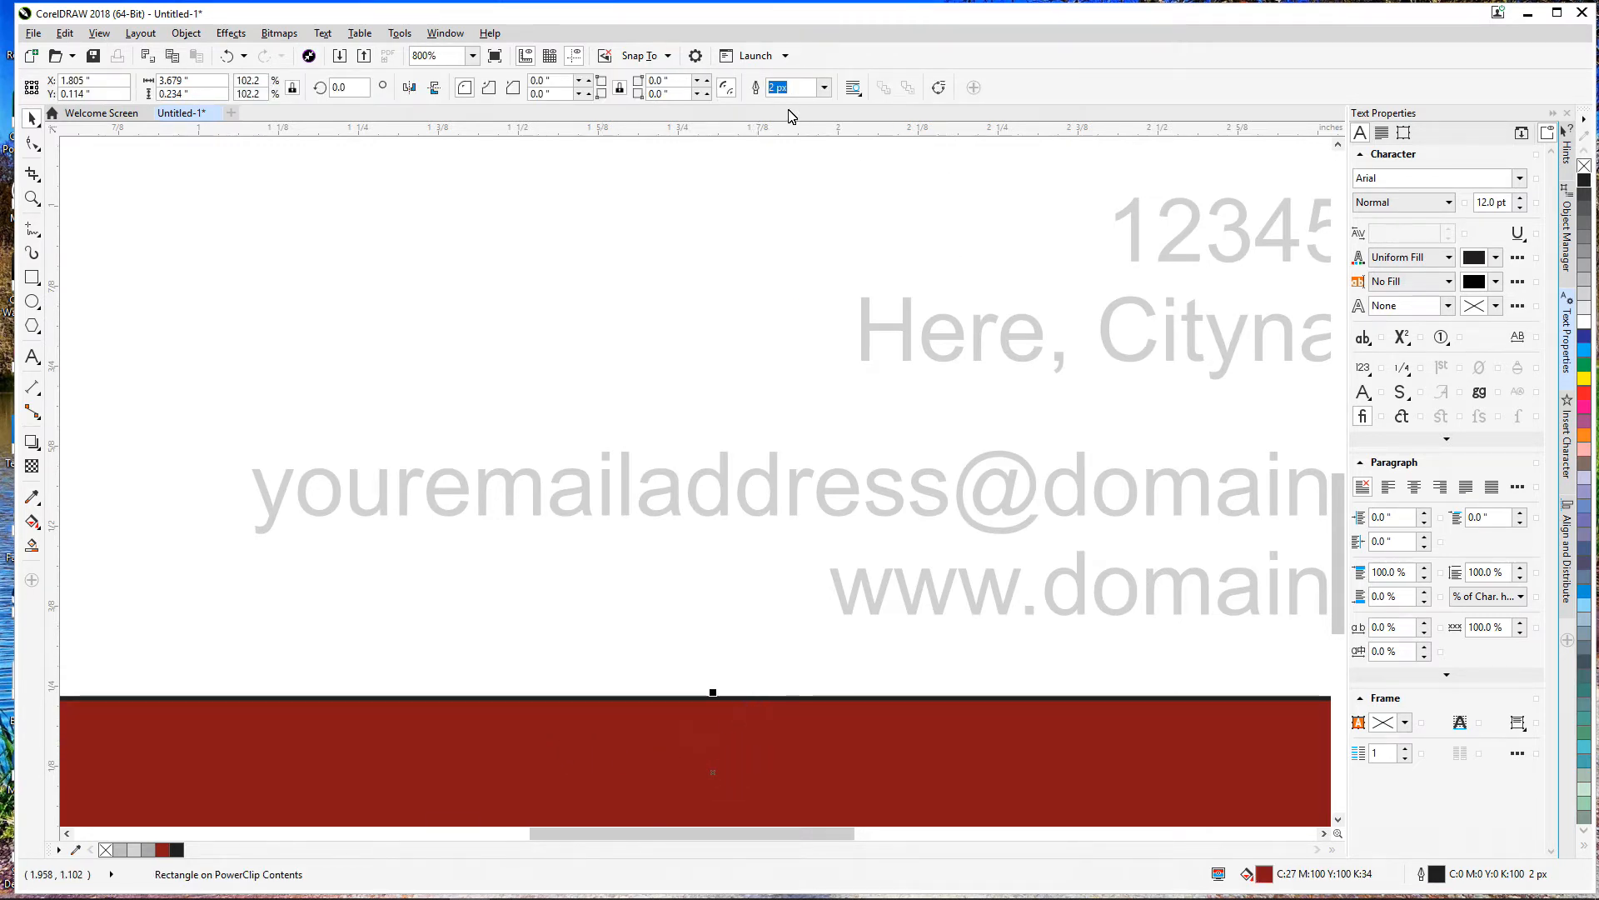
pyautogui.click(824, 88)
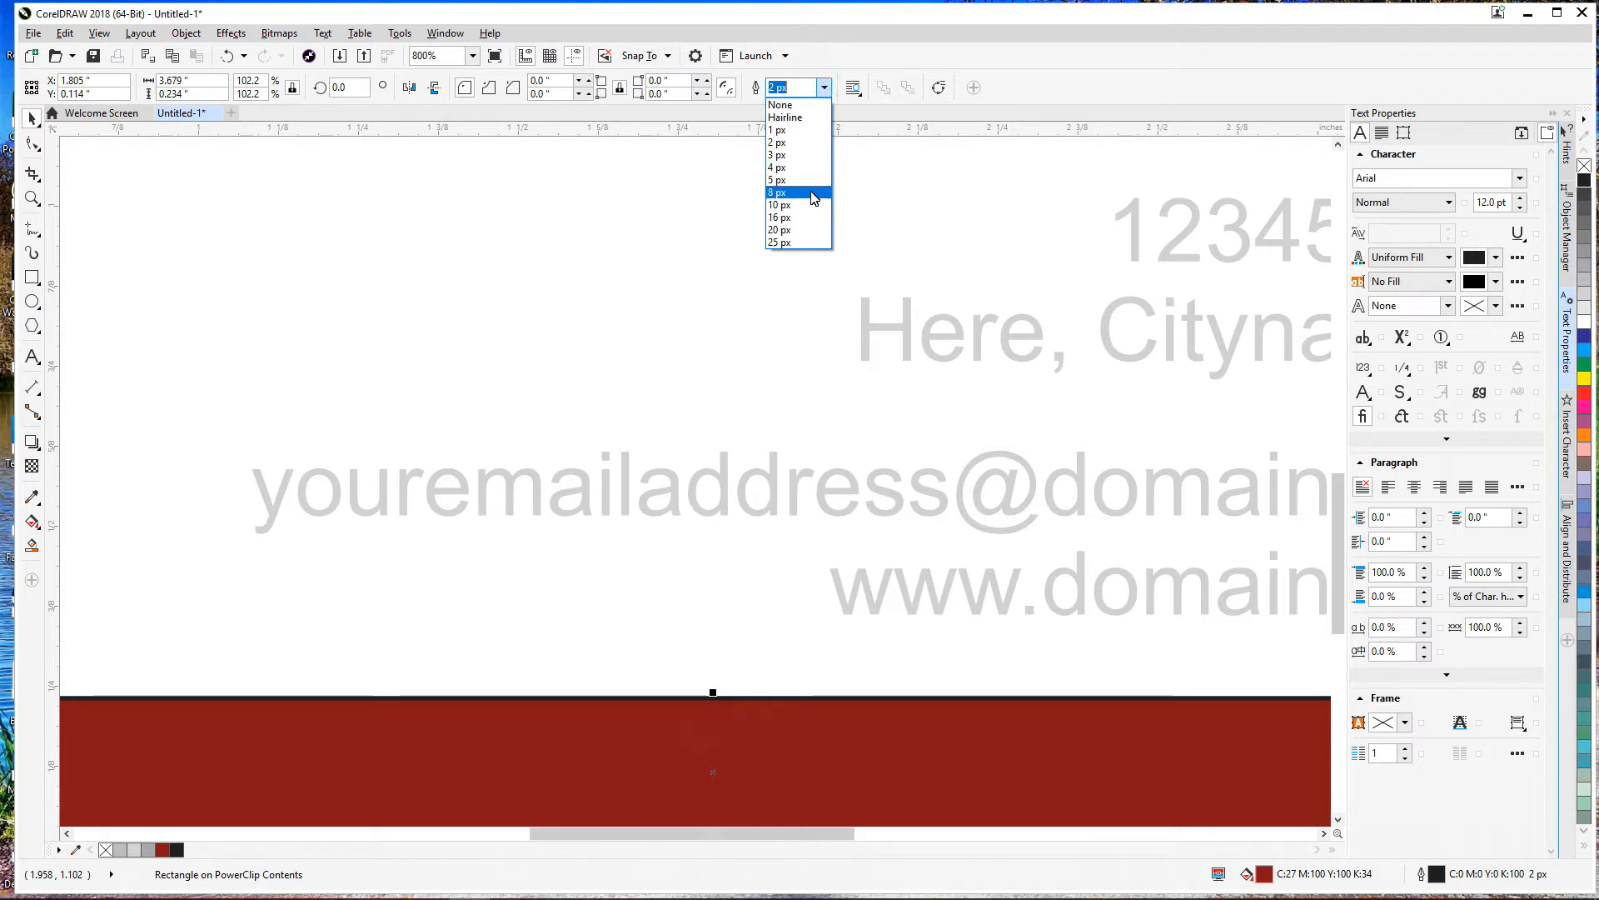
pyautogui.click(814, 219)
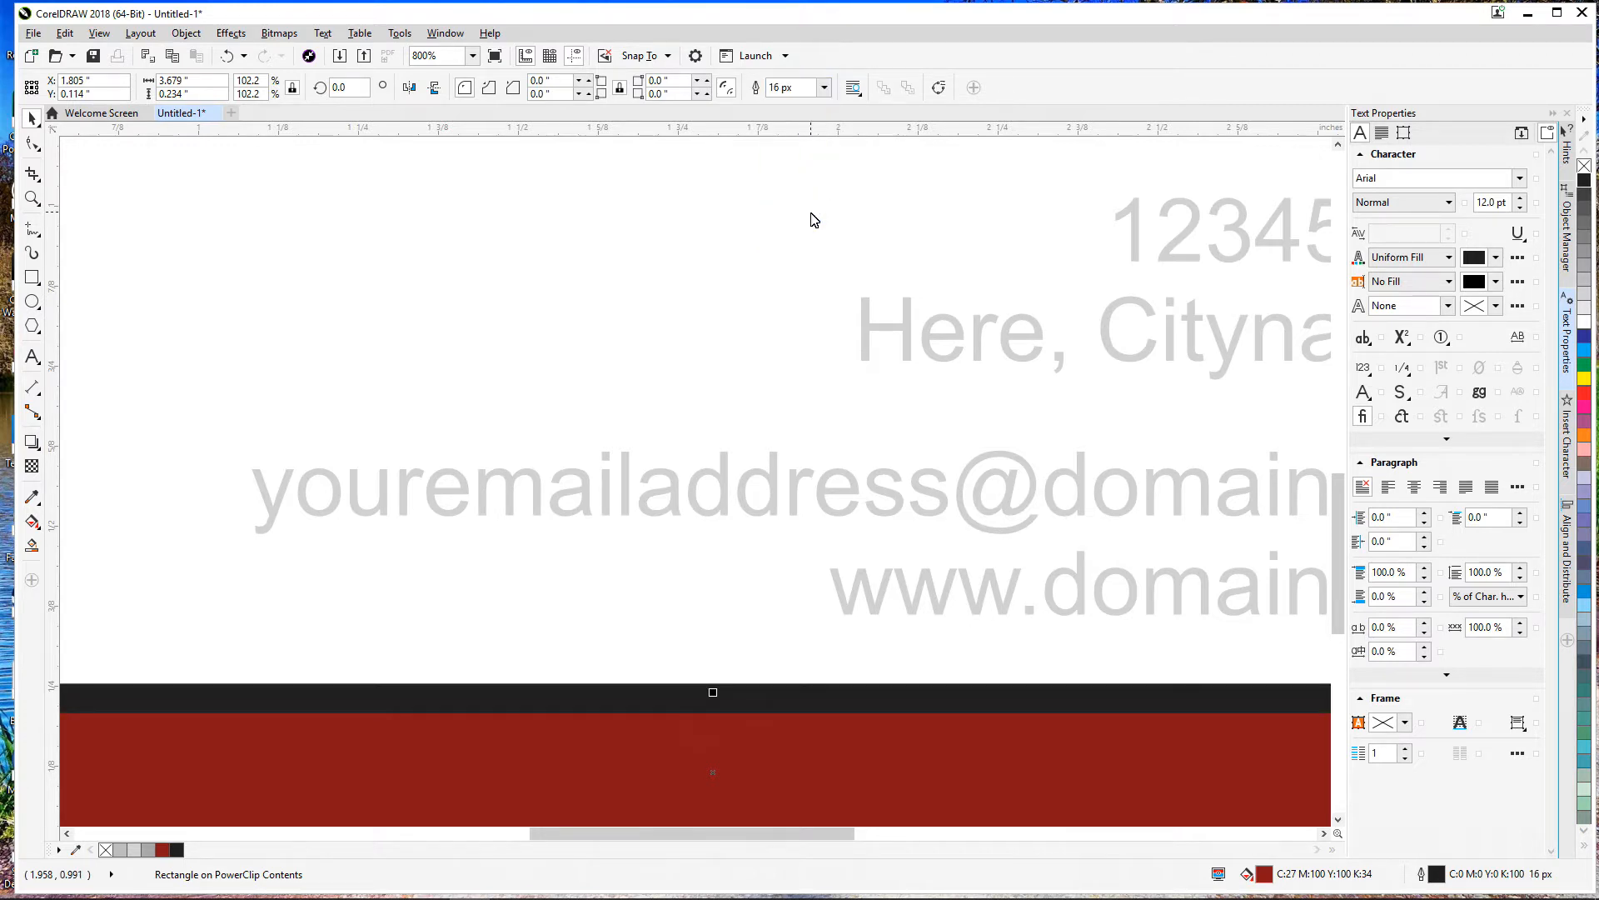
pyautogui.rightClick(762, 723)
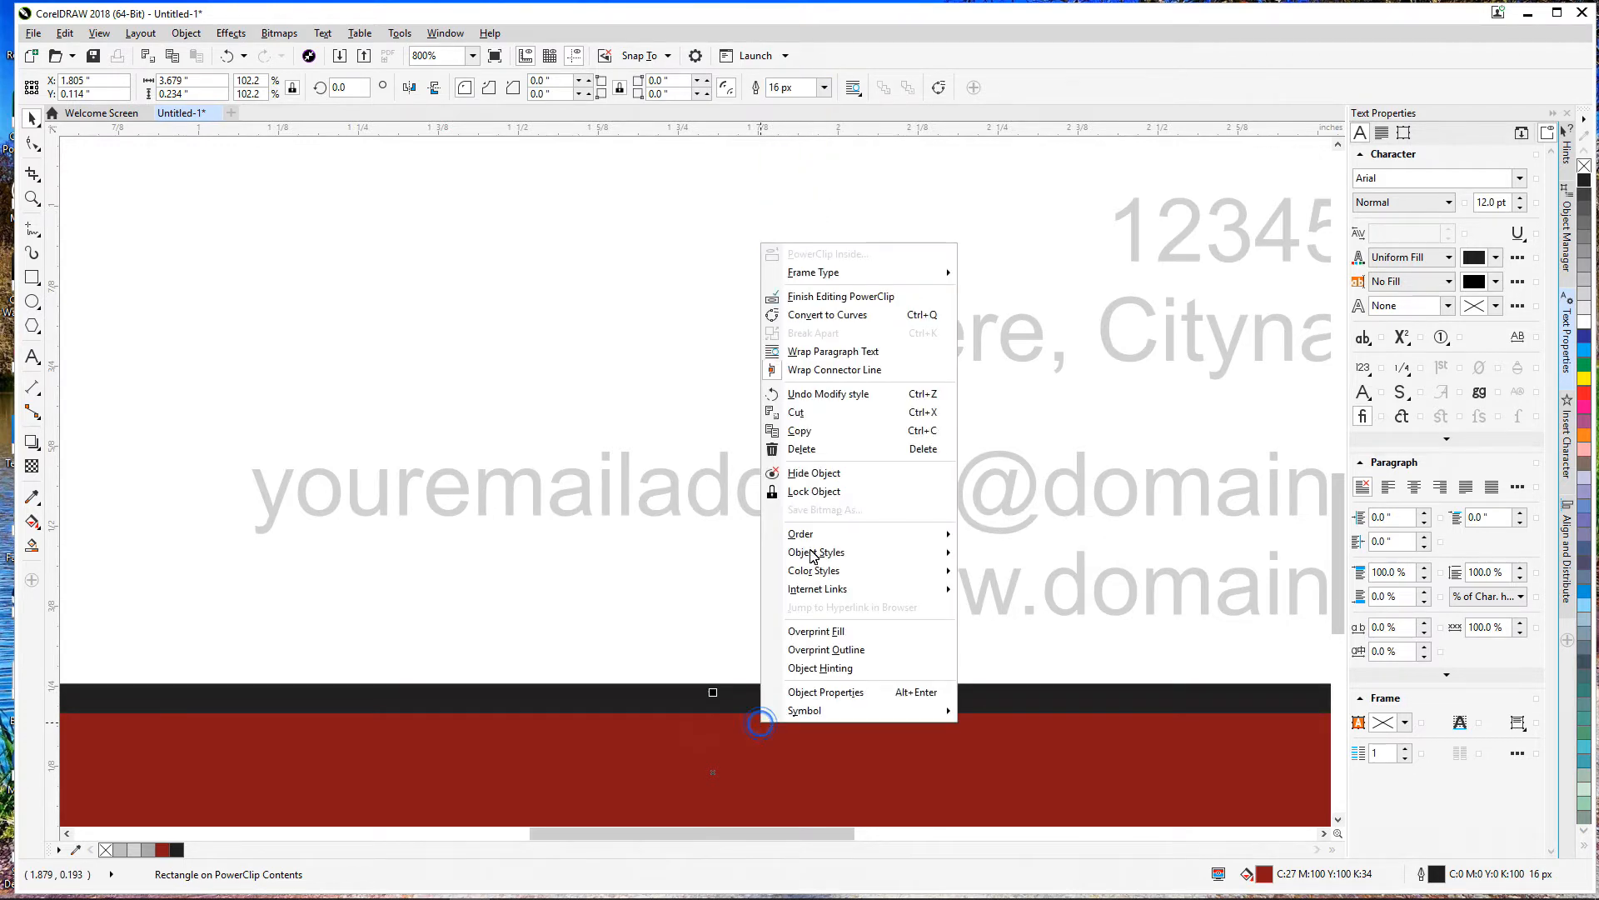
pyautogui.click(816, 299)
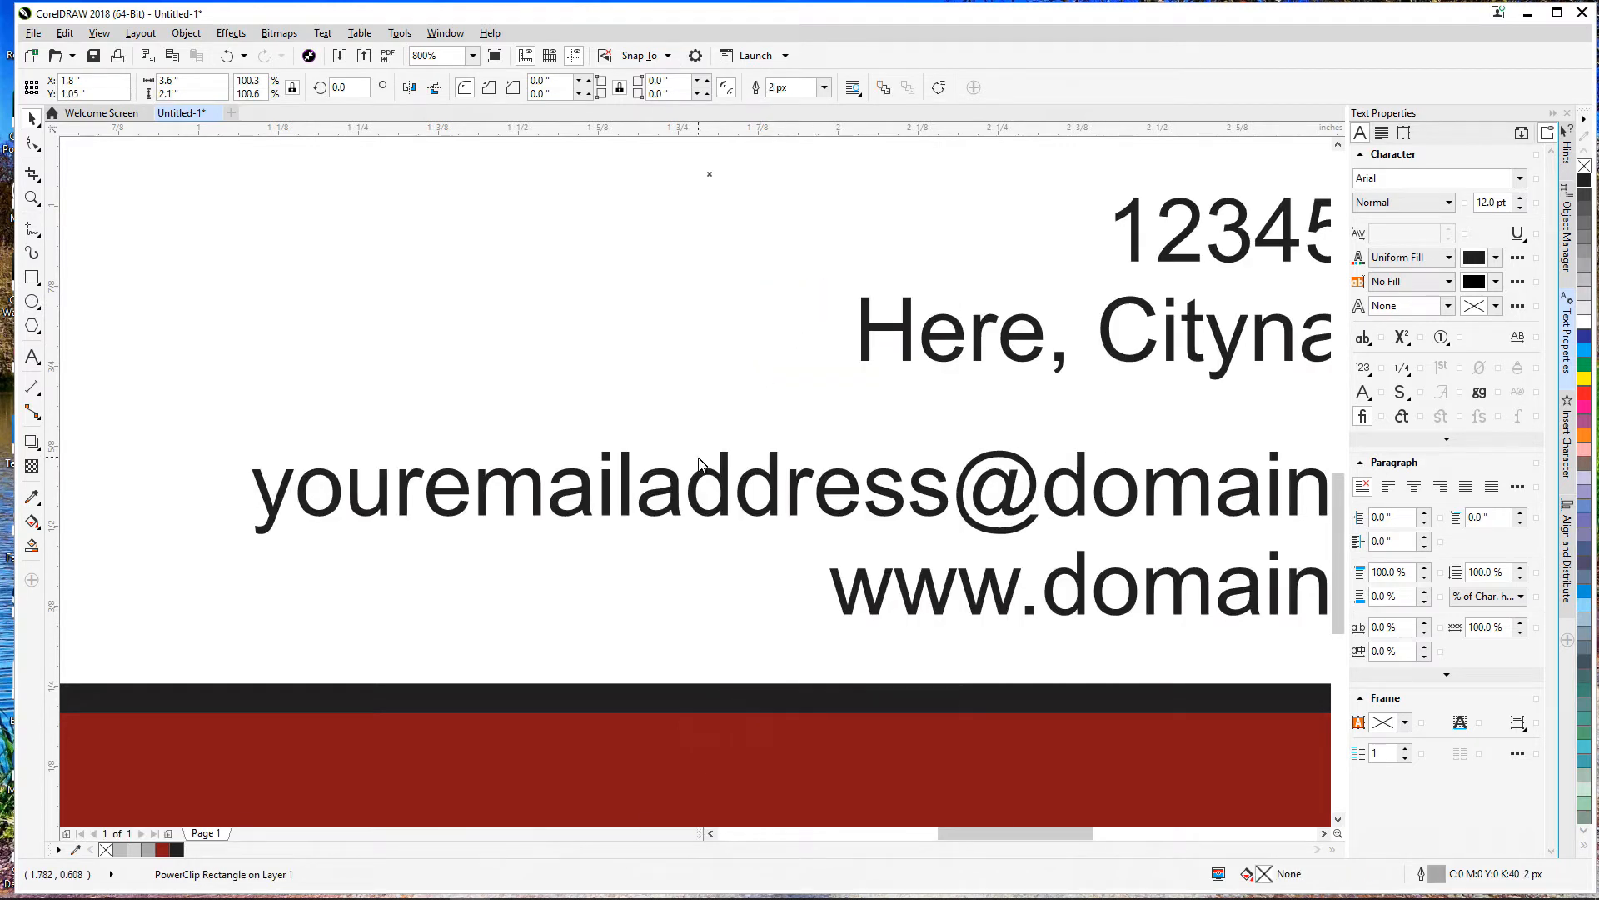
pyautogui.hotkey('shift', 'F4')
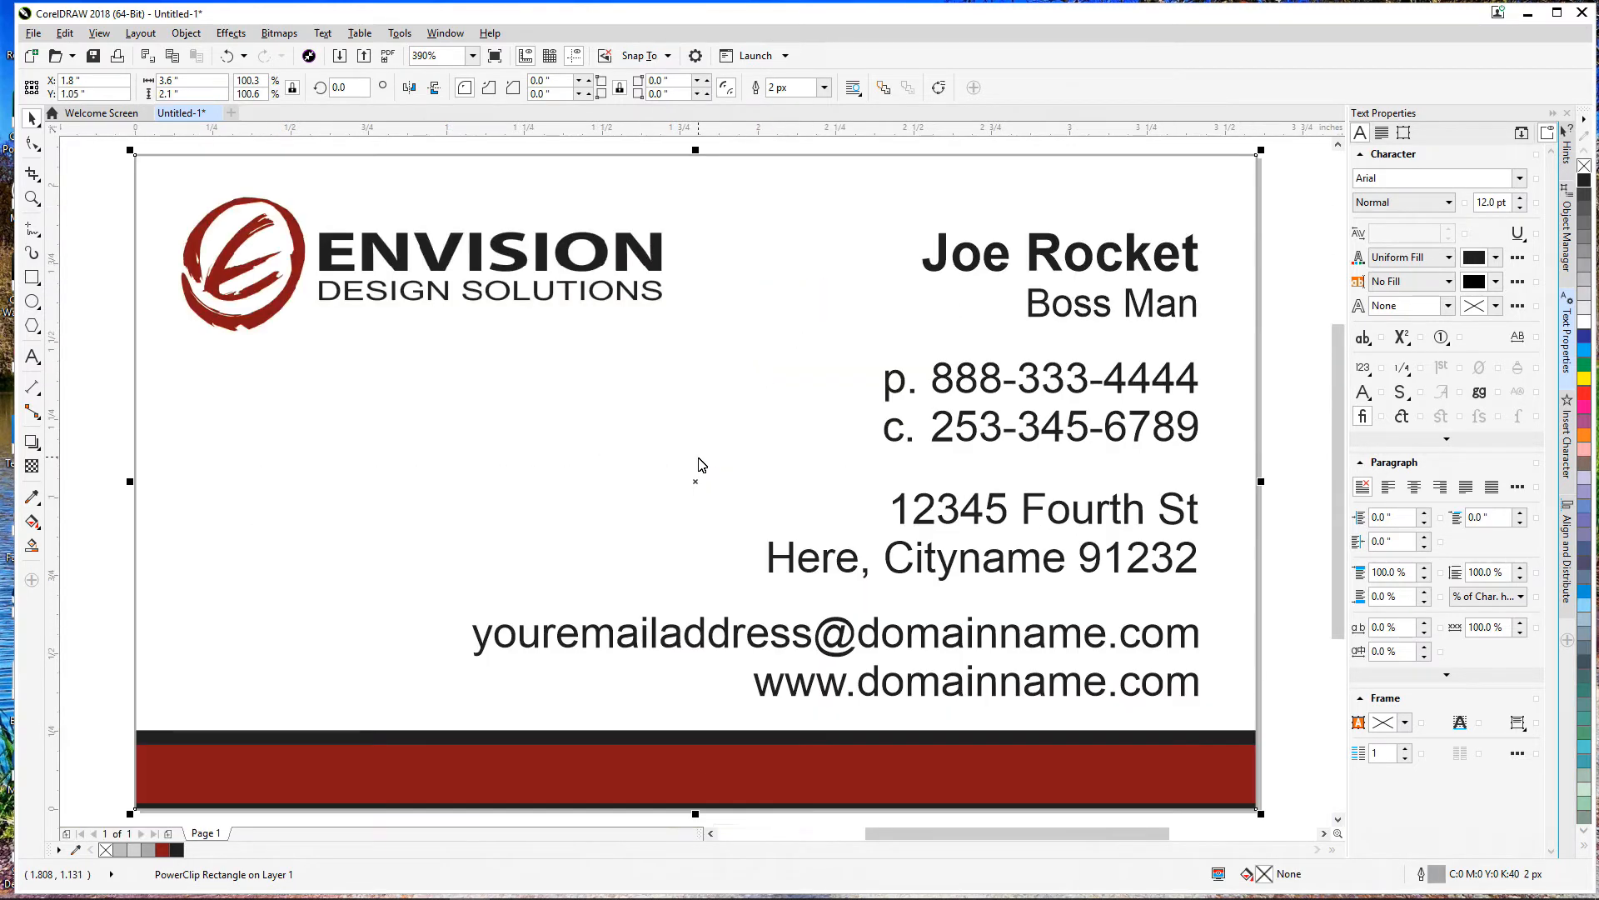
# Step: Enter PowerClip editing on the clipped business card frame
pyautogui.click(110, 617)
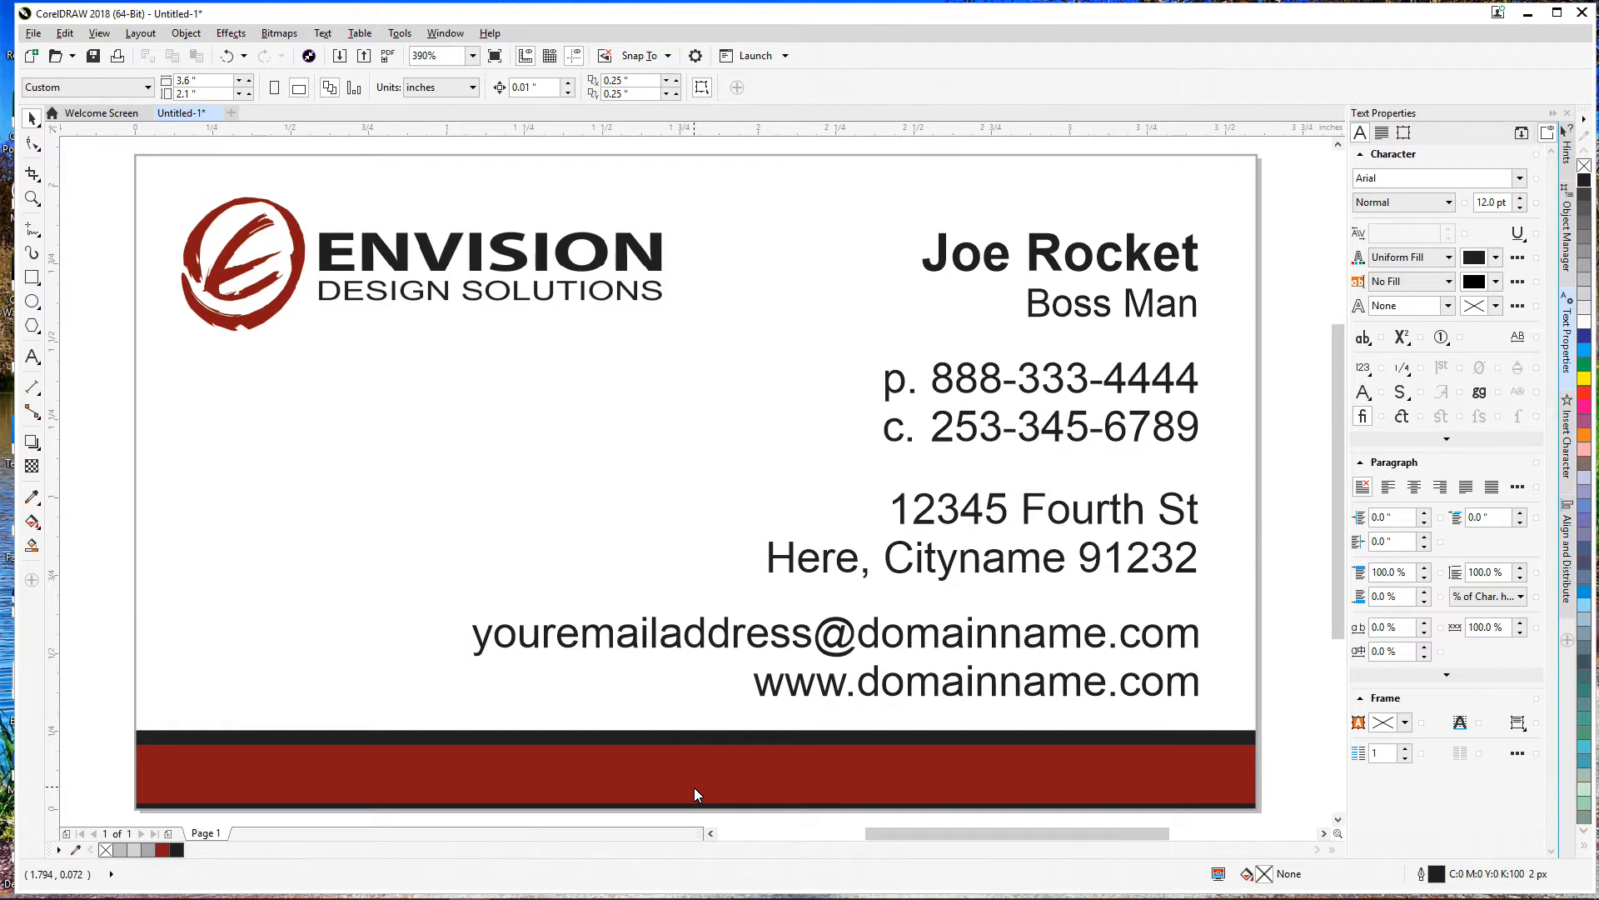
pyautogui.scroll(-2, 778, 774)
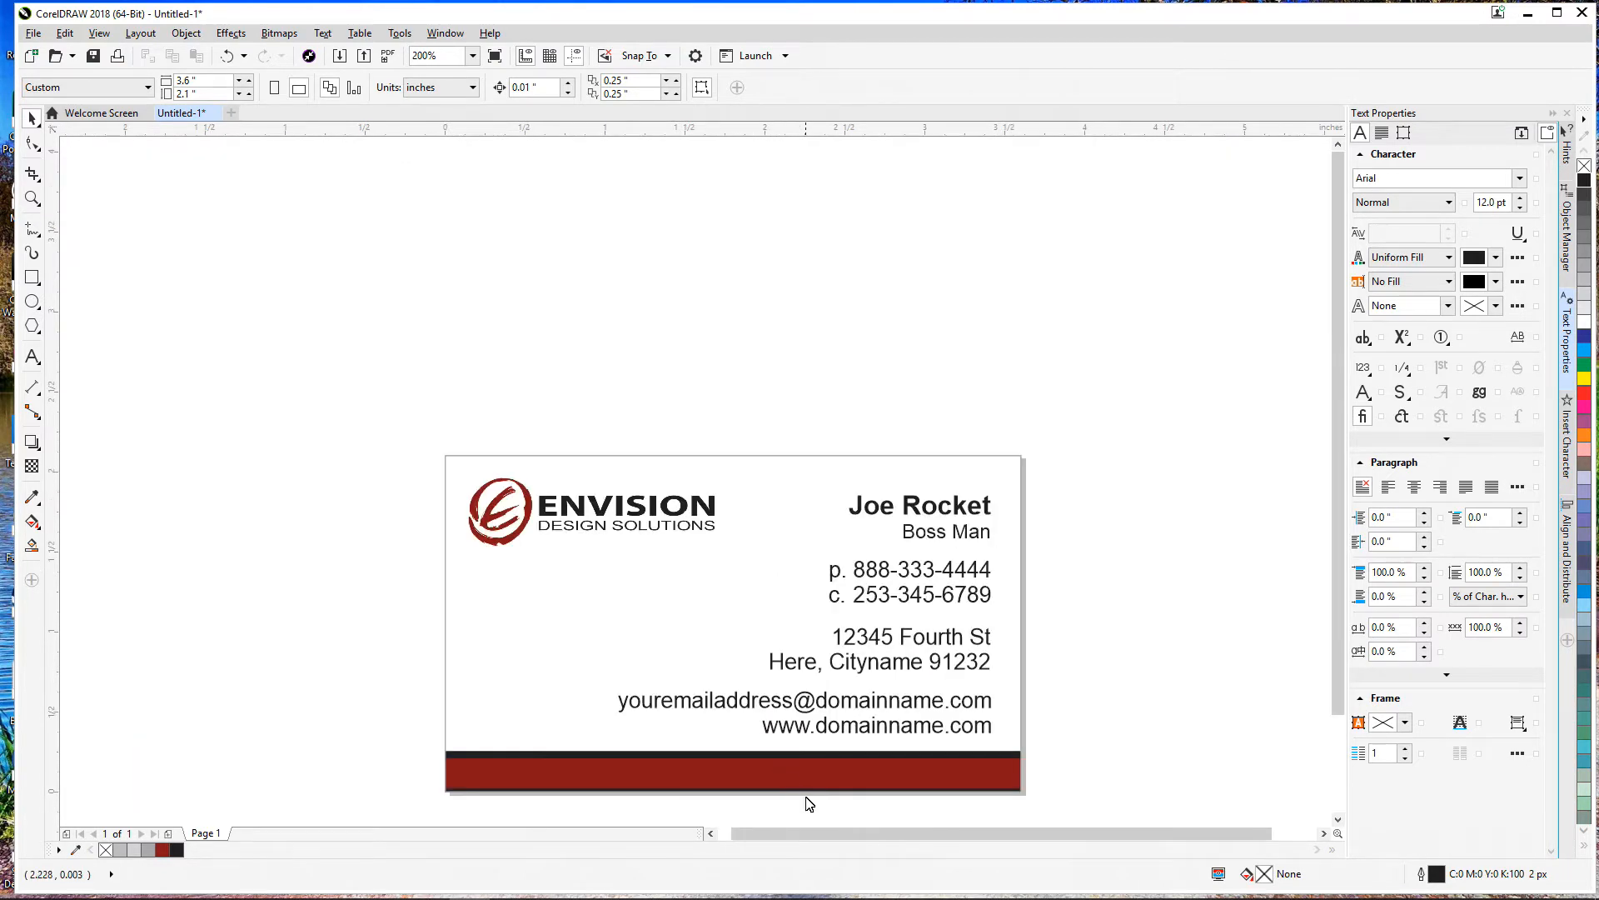
pyautogui.scroll(5, 807, 800)
pyautogui.scroll(3, 825, 771)
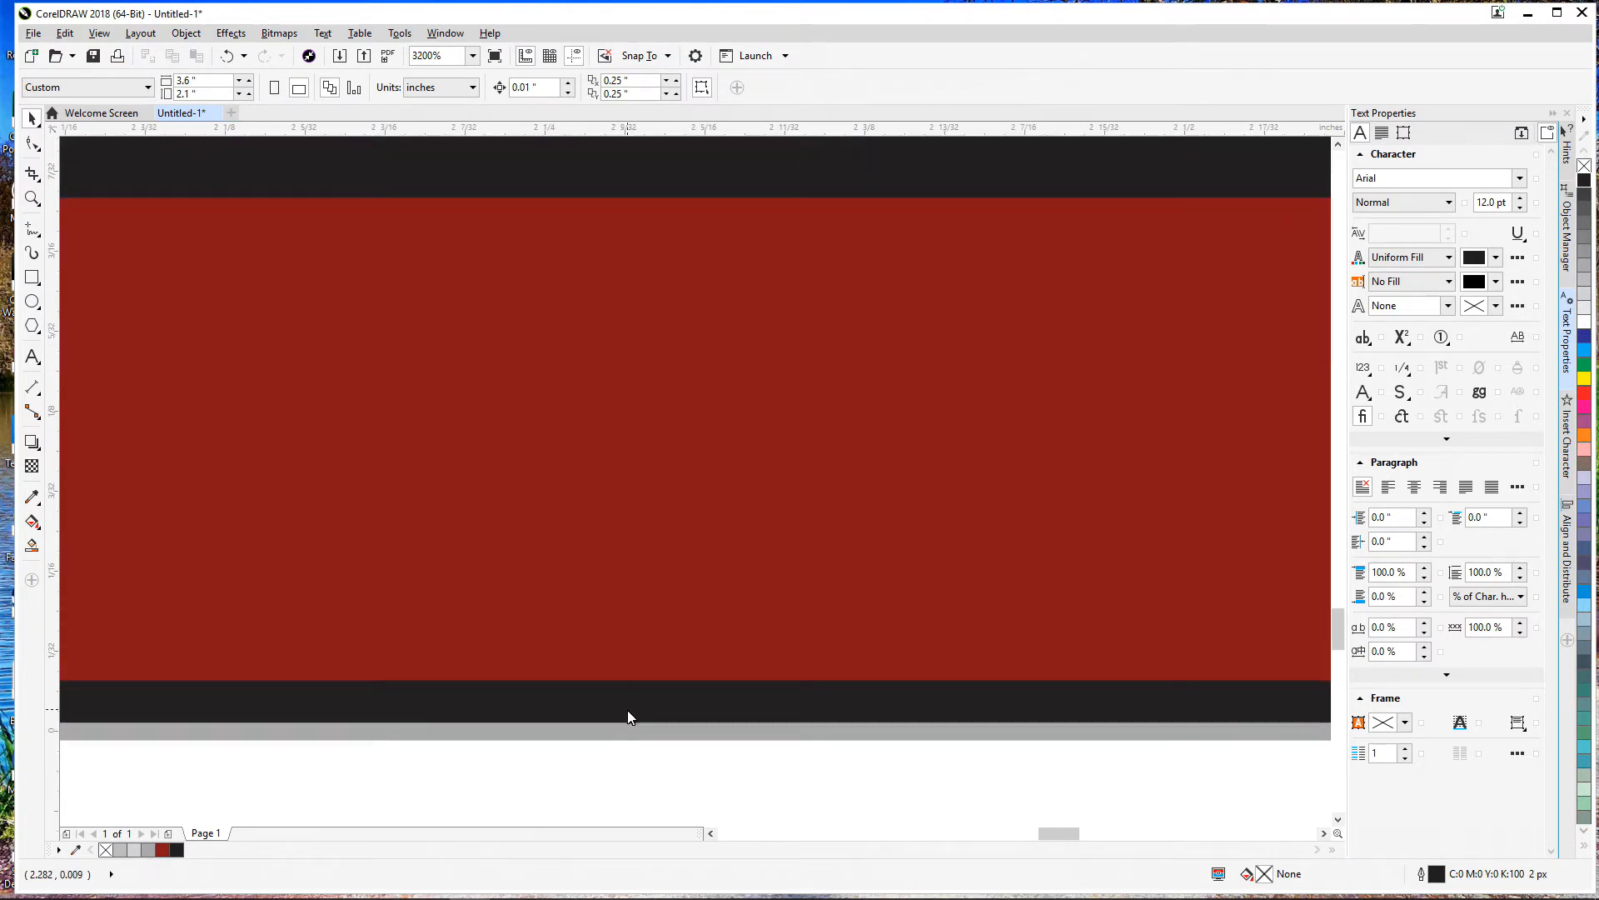
pyautogui.scroll(-1, 628, 714)
pyautogui.scroll(-2, 664, 736)
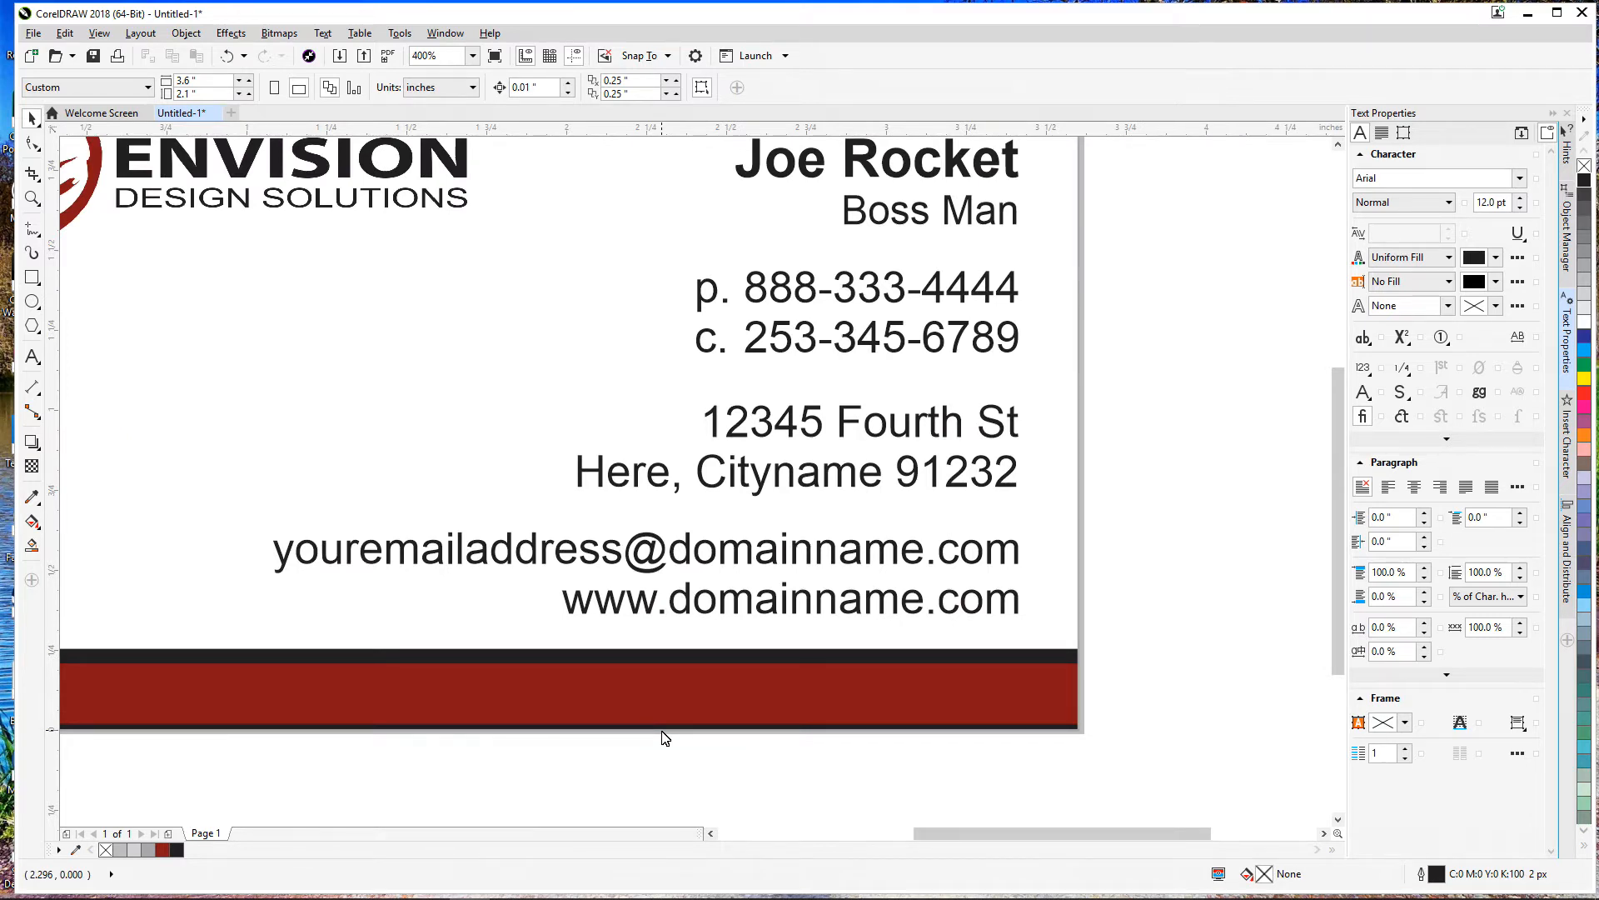
pyautogui.rightClick(677, 680)
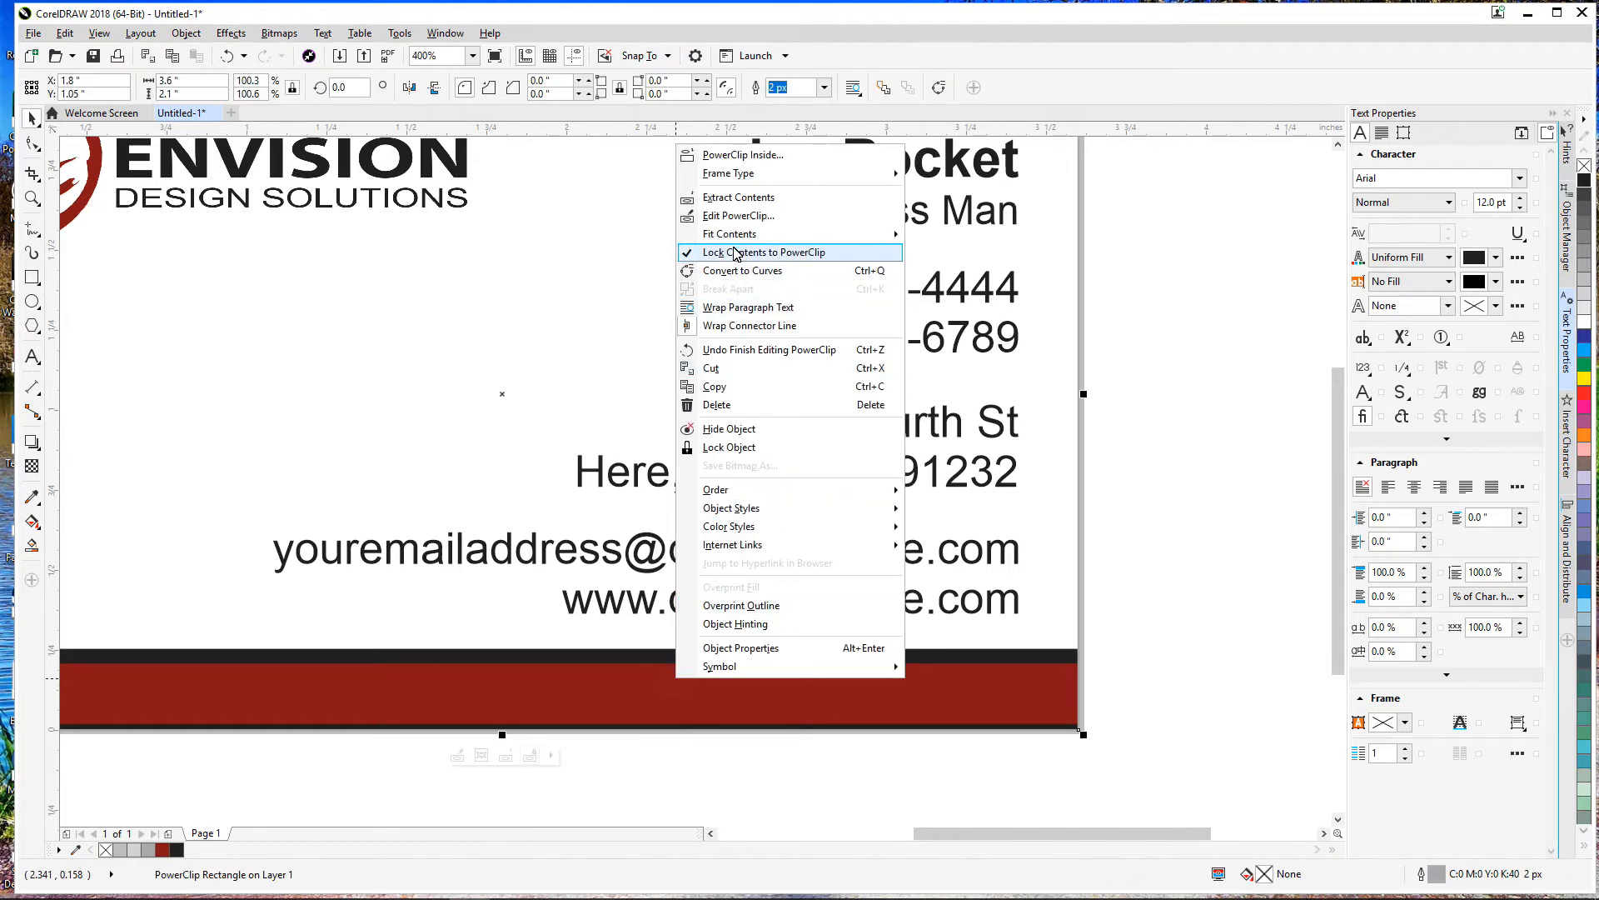
pyautogui.click(738, 214)
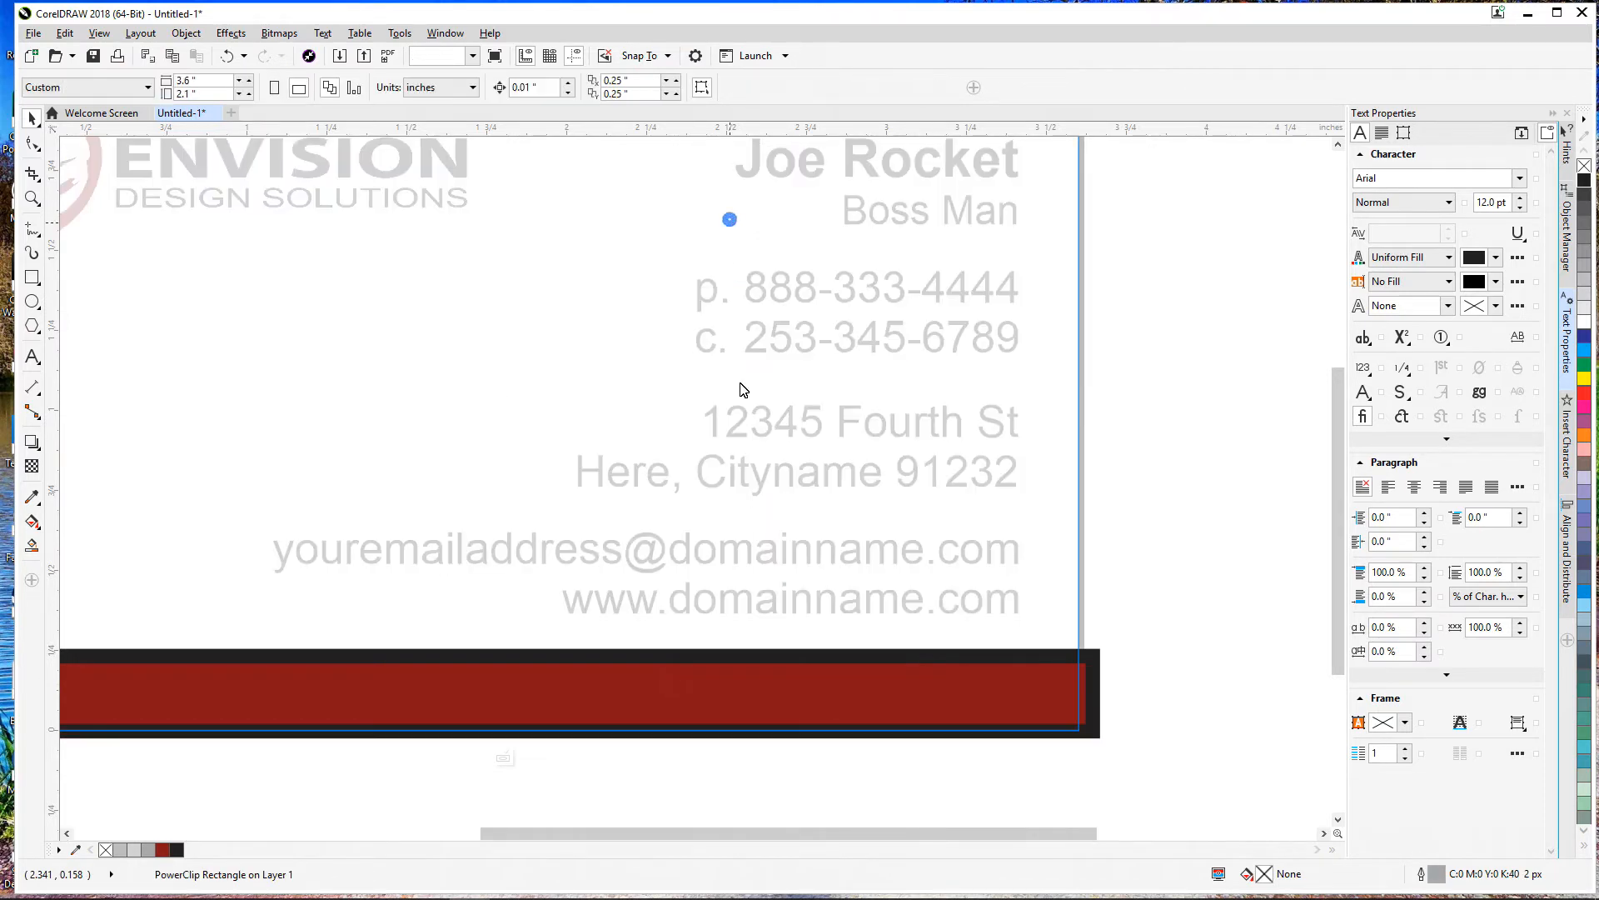
# Step: Remove the red bottom bar's outline, nudge it down one step, then finish PowerClip editing
pyautogui.click(778, 701)
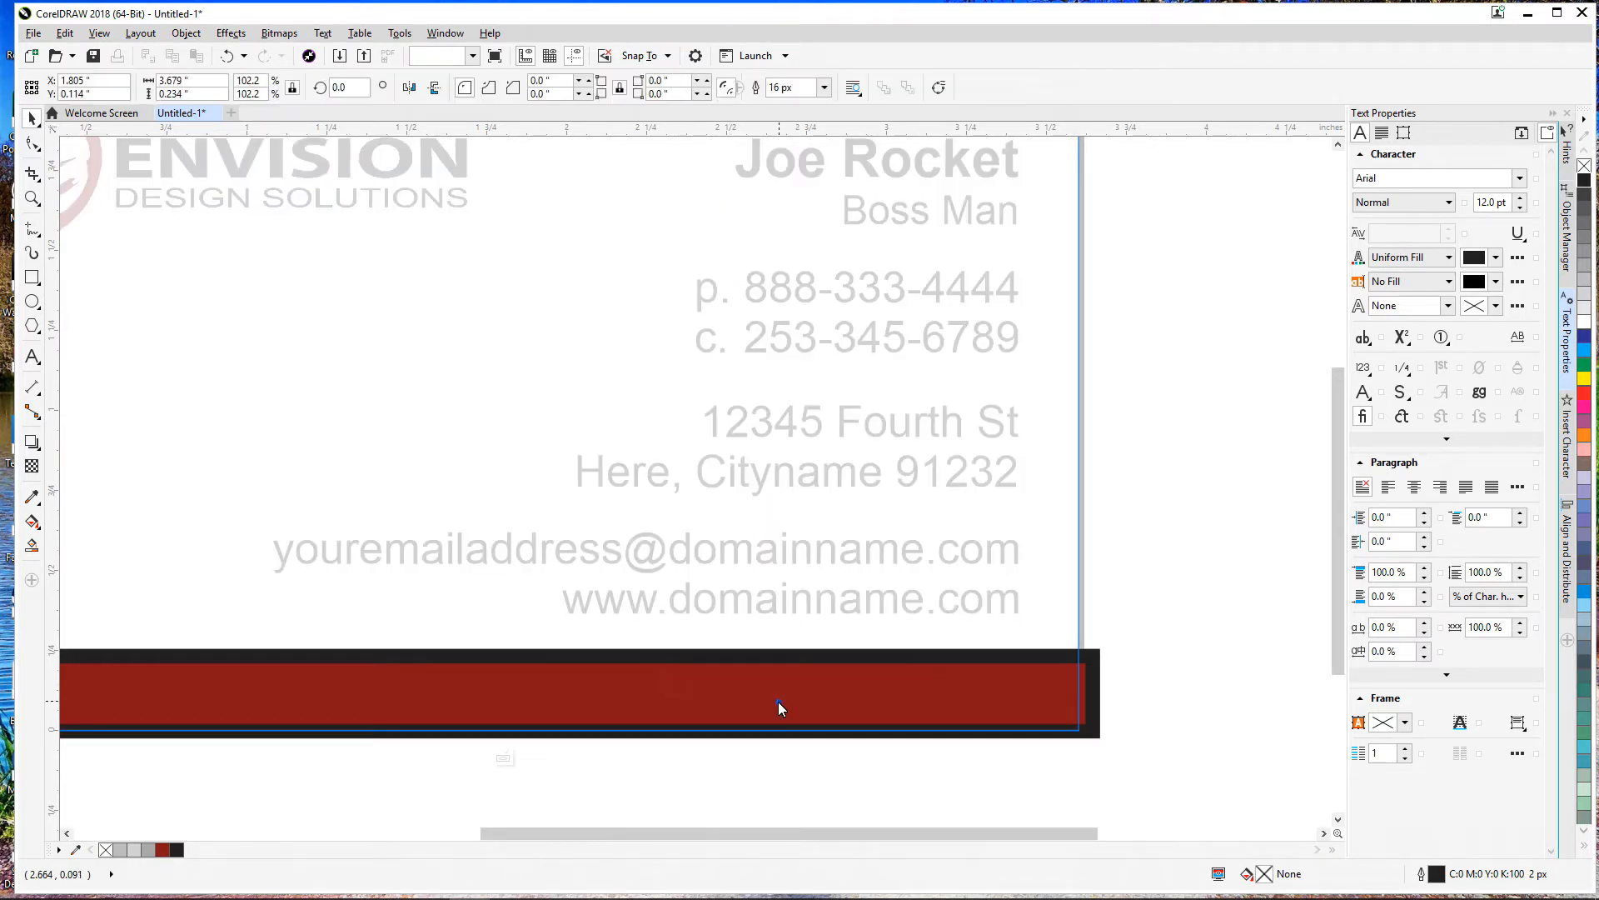
pyautogui.rightClick(1585, 168)
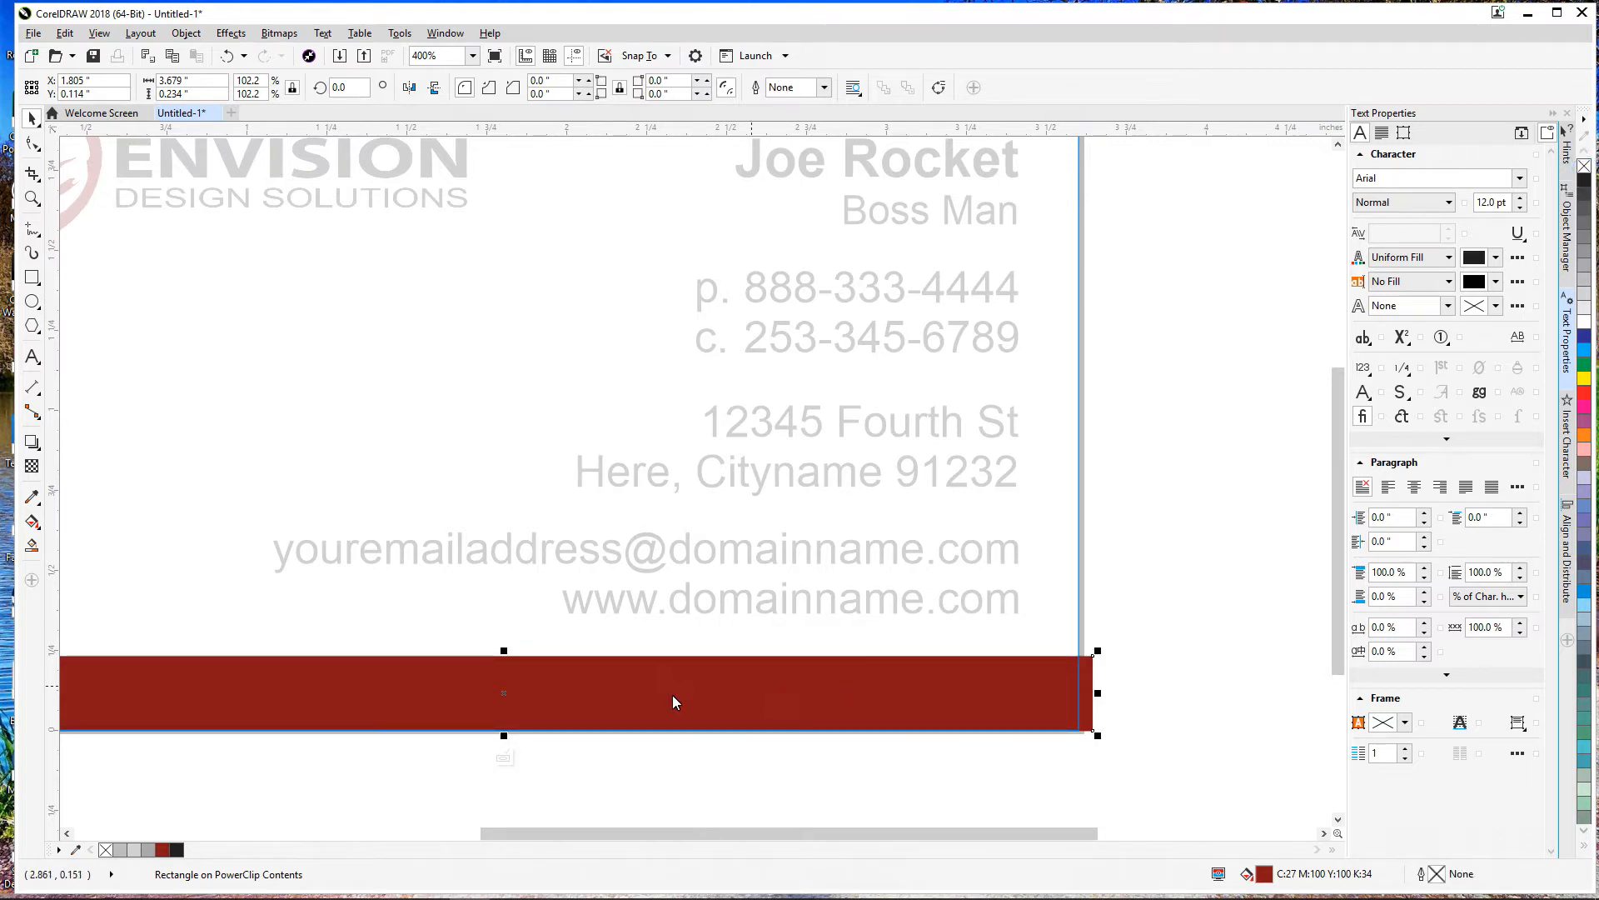
pyautogui.press('Down')
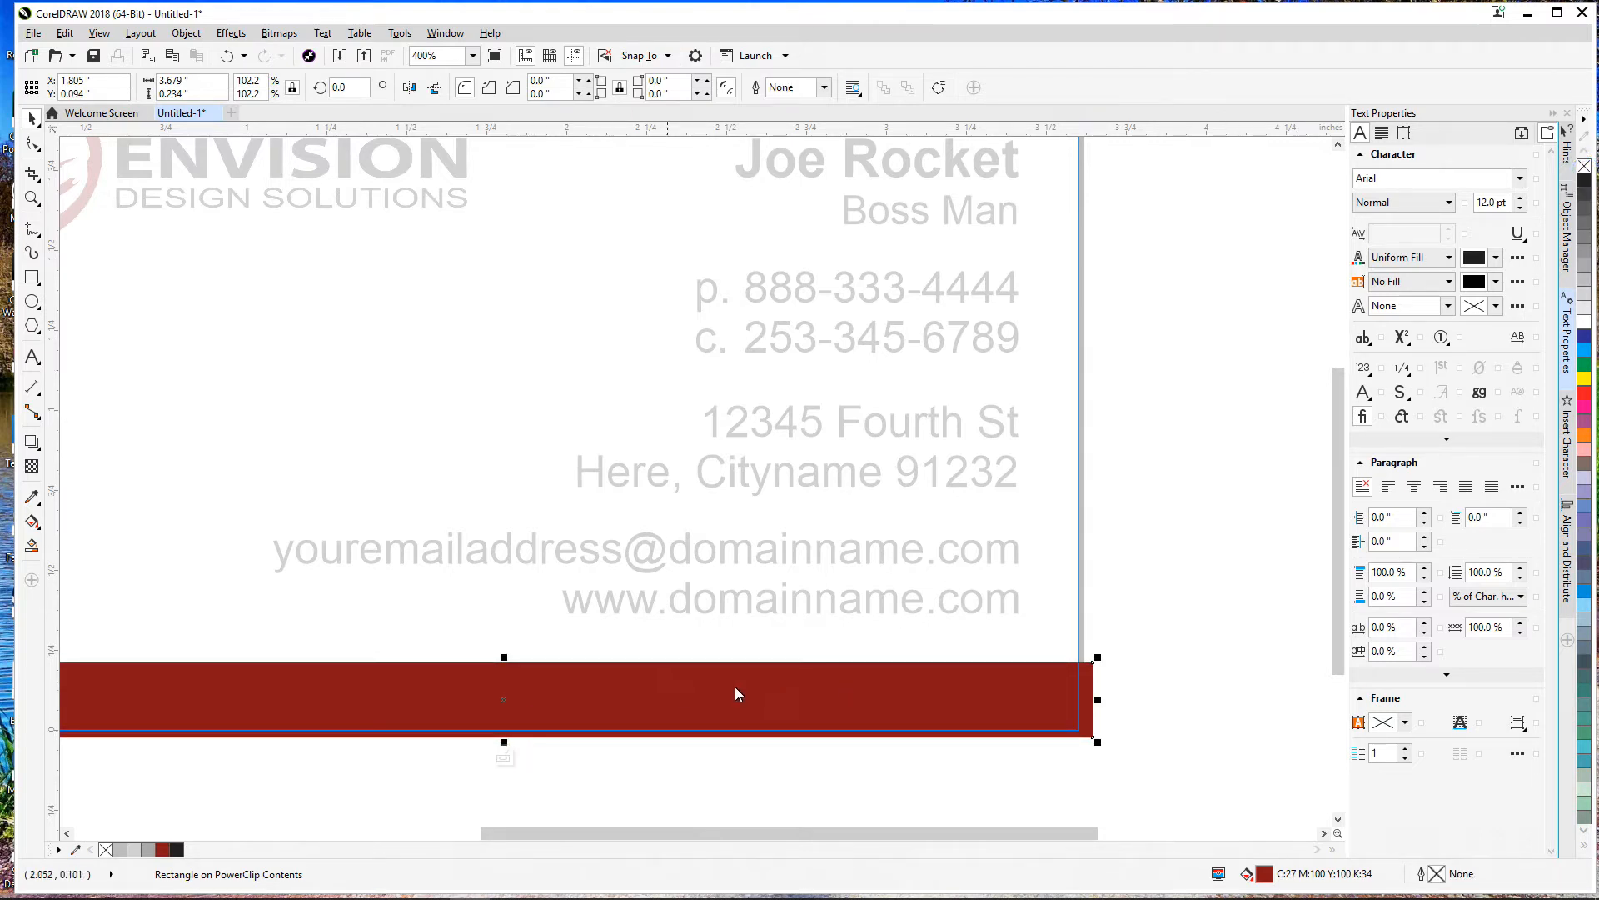
pyautogui.rightClick(534, 690)
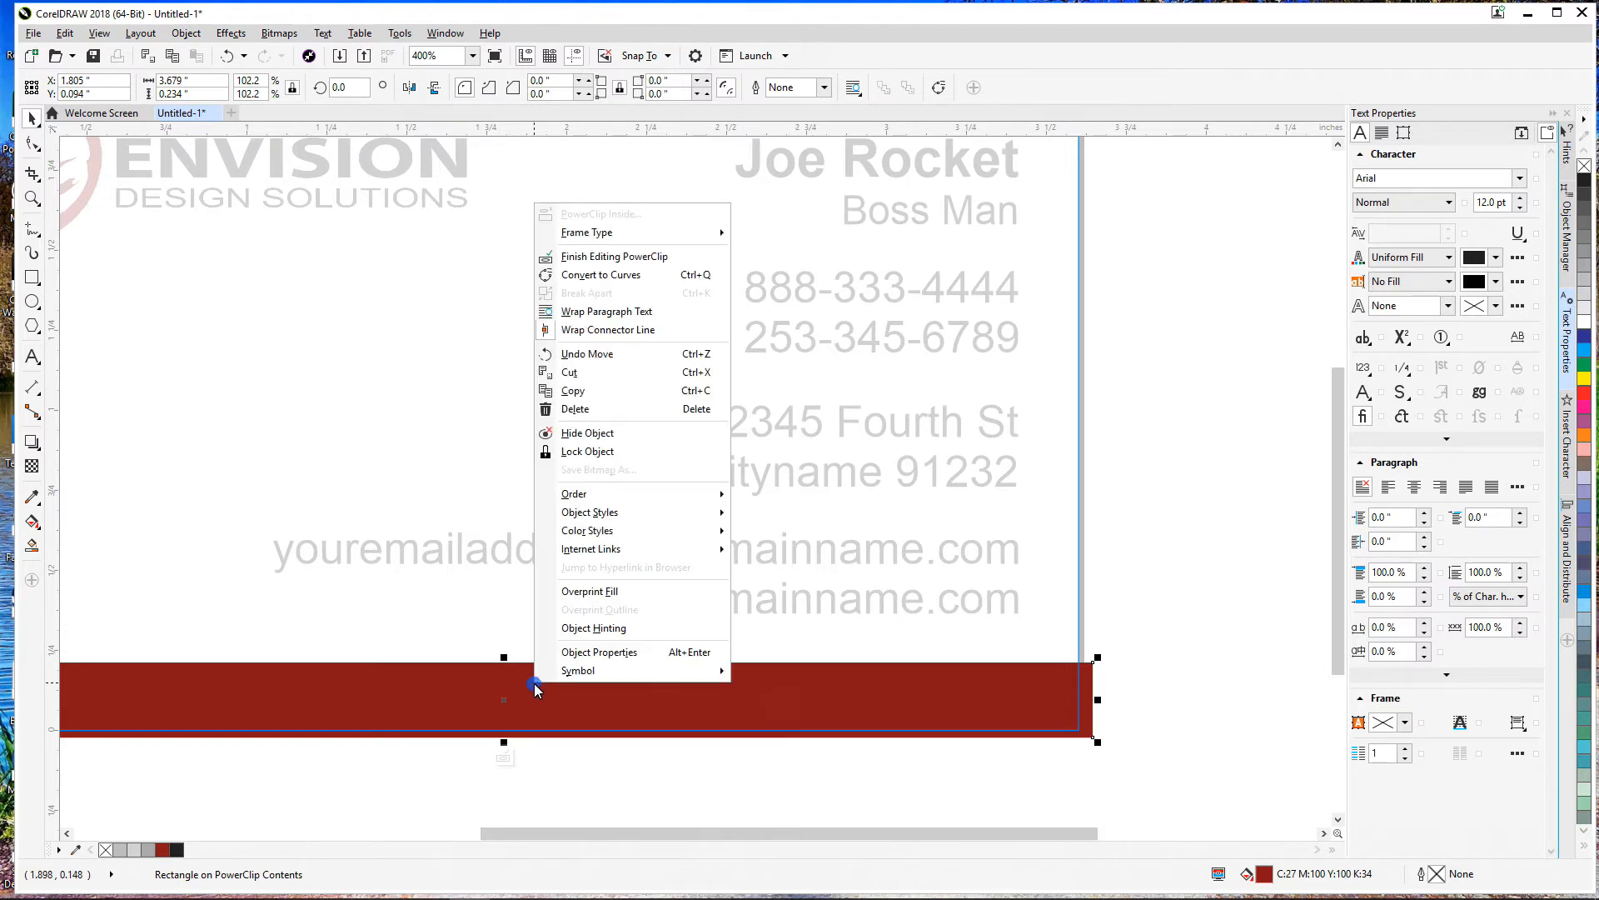
pyautogui.click(580, 257)
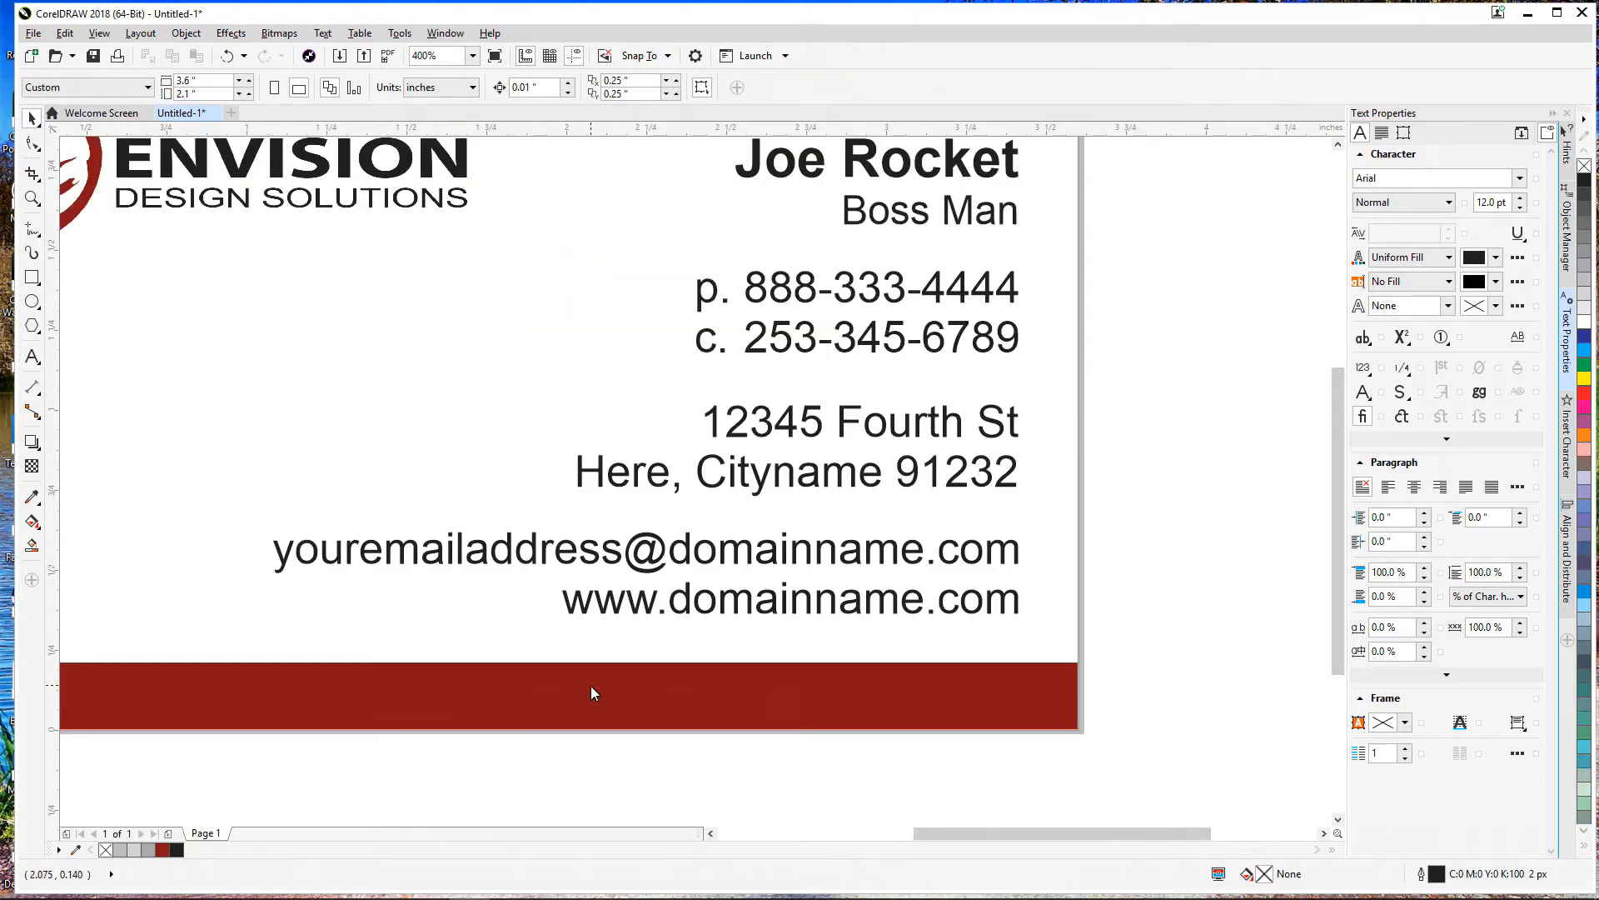
pyautogui.hotkey('shift', 'F4')
# Step: Draw a thin black rectangle with no outline just above the red bar
pyautogui.click(31, 277)
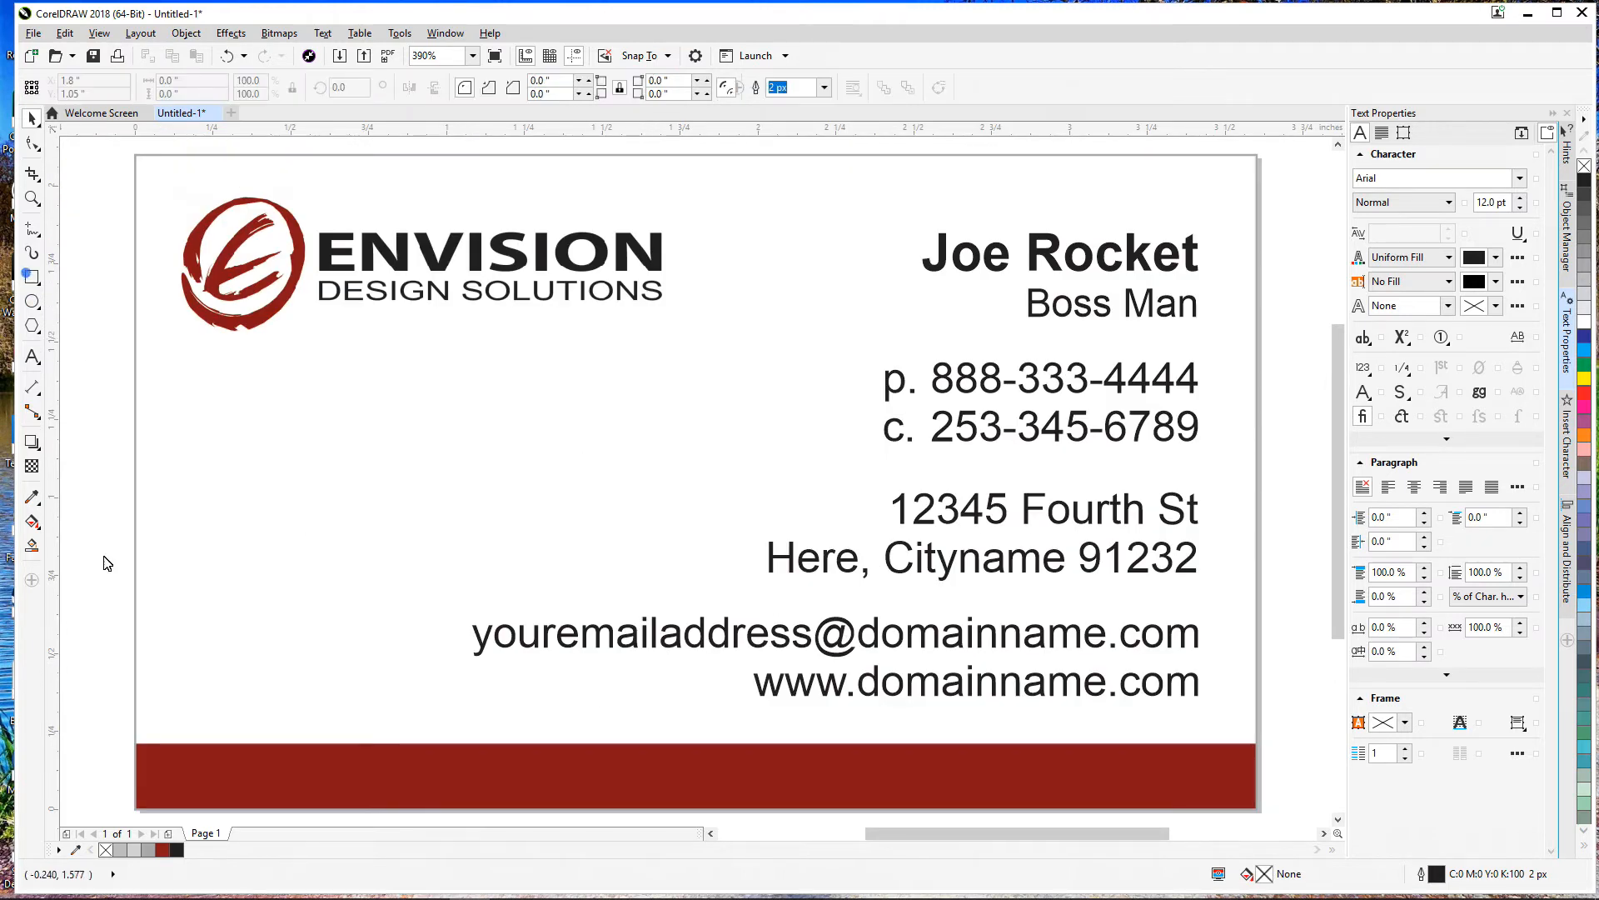
pyautogui.moveTo(136, 729)
pyautogui.mouseDown()
pyautogui.moveTo(1238, 736)
pyautogui.moveTo(1257, 750)
pyautogui.mouseUp()
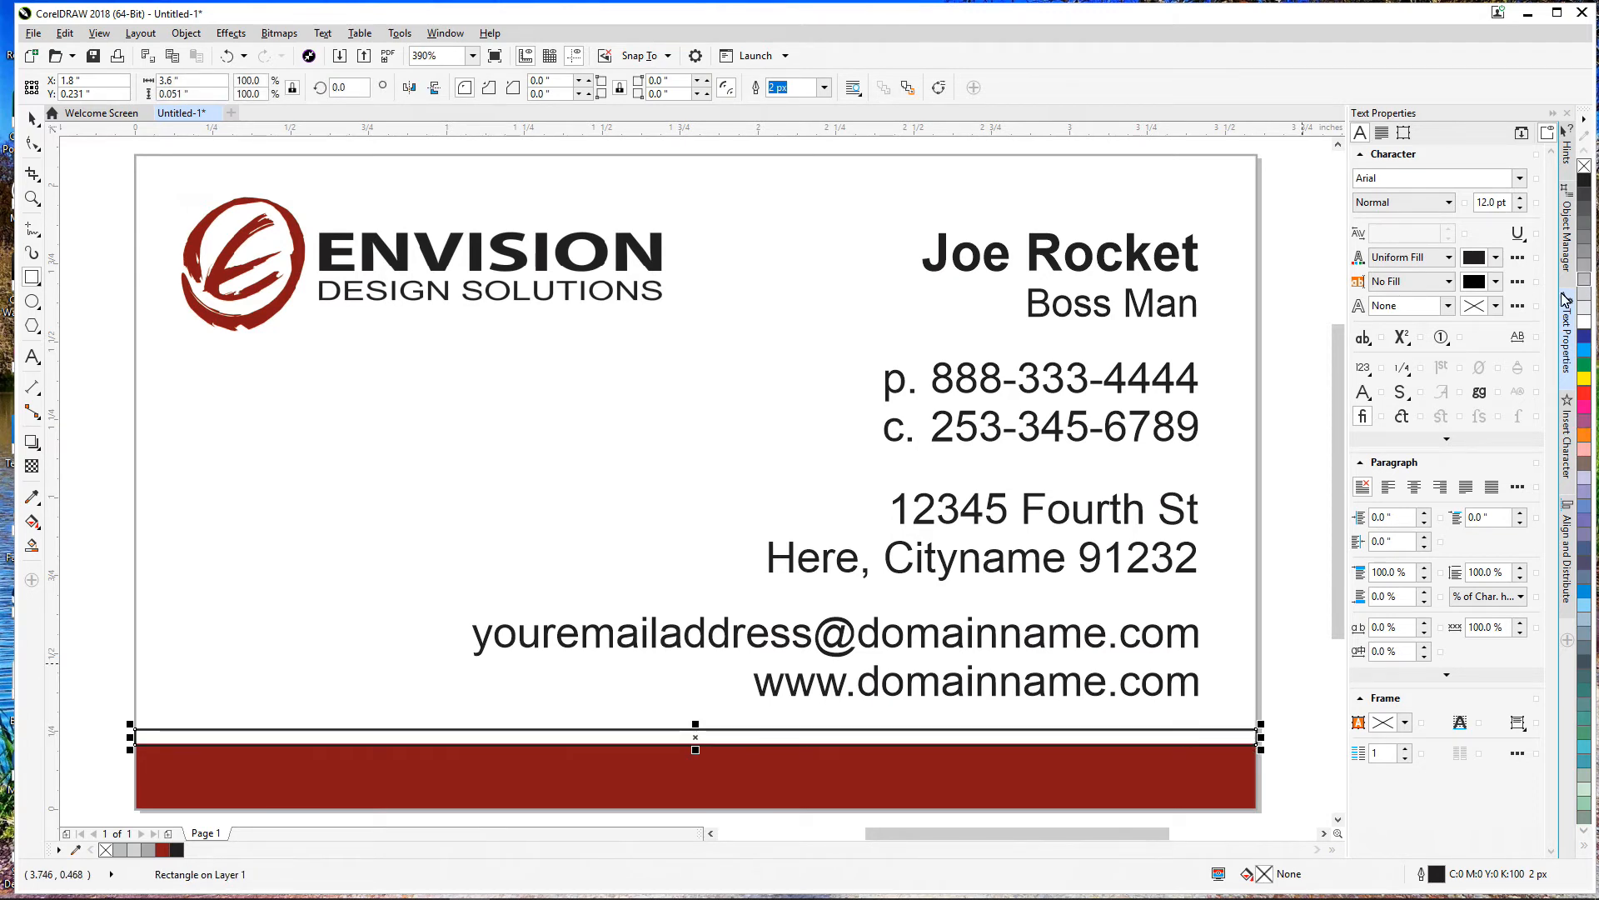
pyautogui.click(1586, 175)
pyautogui.rightClick(1585, 169)
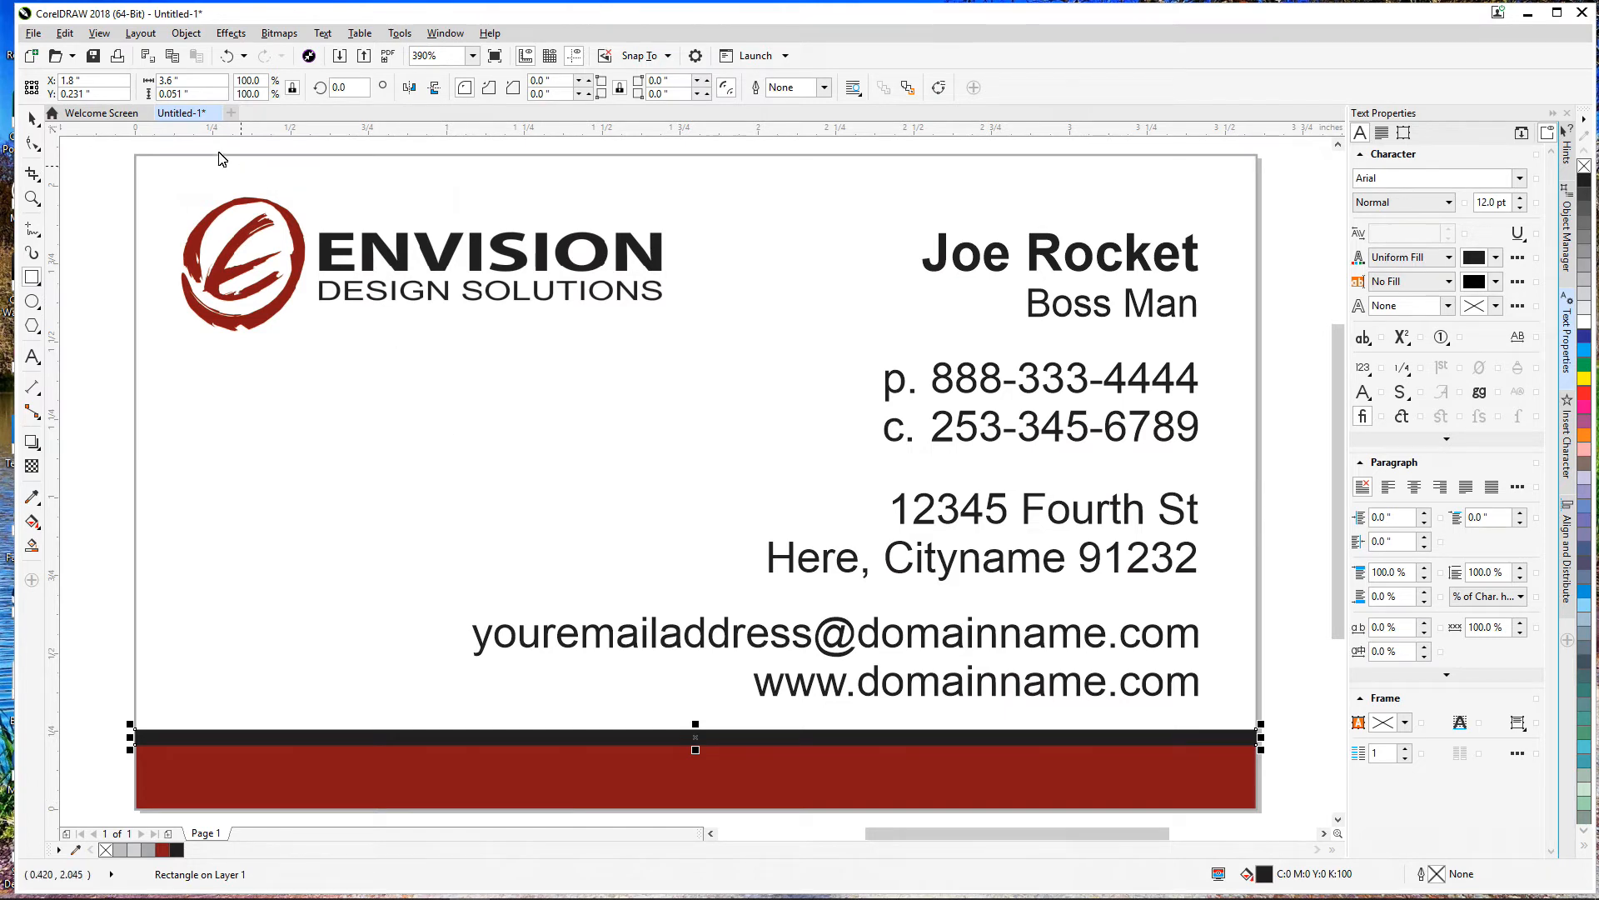
pyautogui.click(33, 117)
pyautogui.click(121, 277)
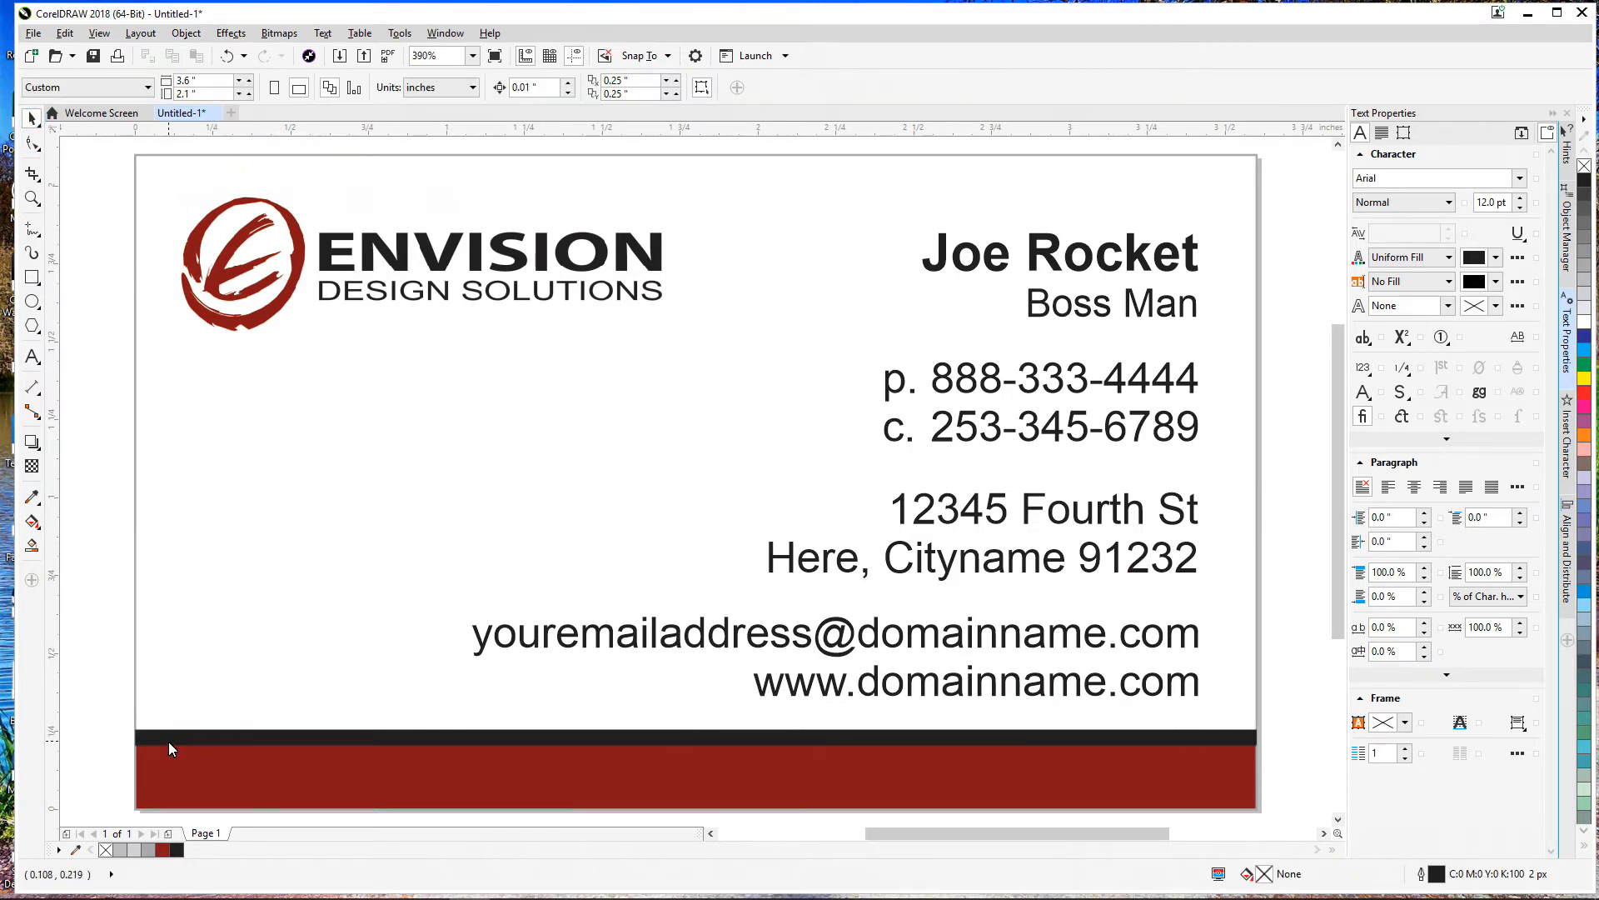
# Step: Trim the black strip's left and right ends to the card edges
pyautogui.scroll(6, 1257, 759)
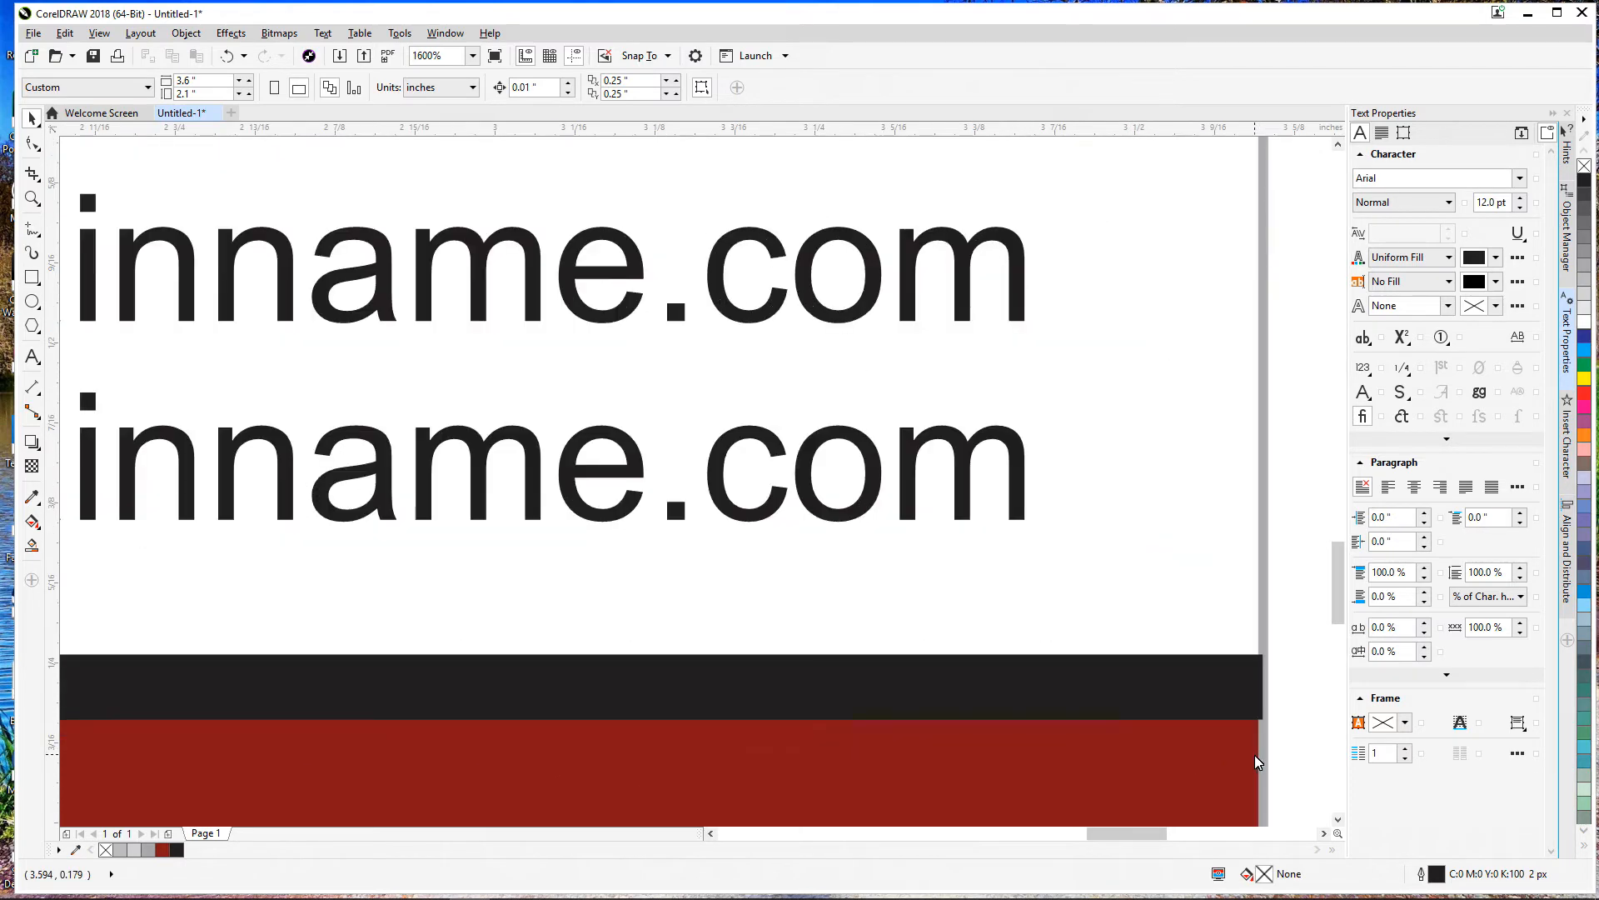
pyautogui.click(1162, 575)
pyautogui.scroll(-1, 1246, 593)
pyautogui.scroll(2, 1215, 614)
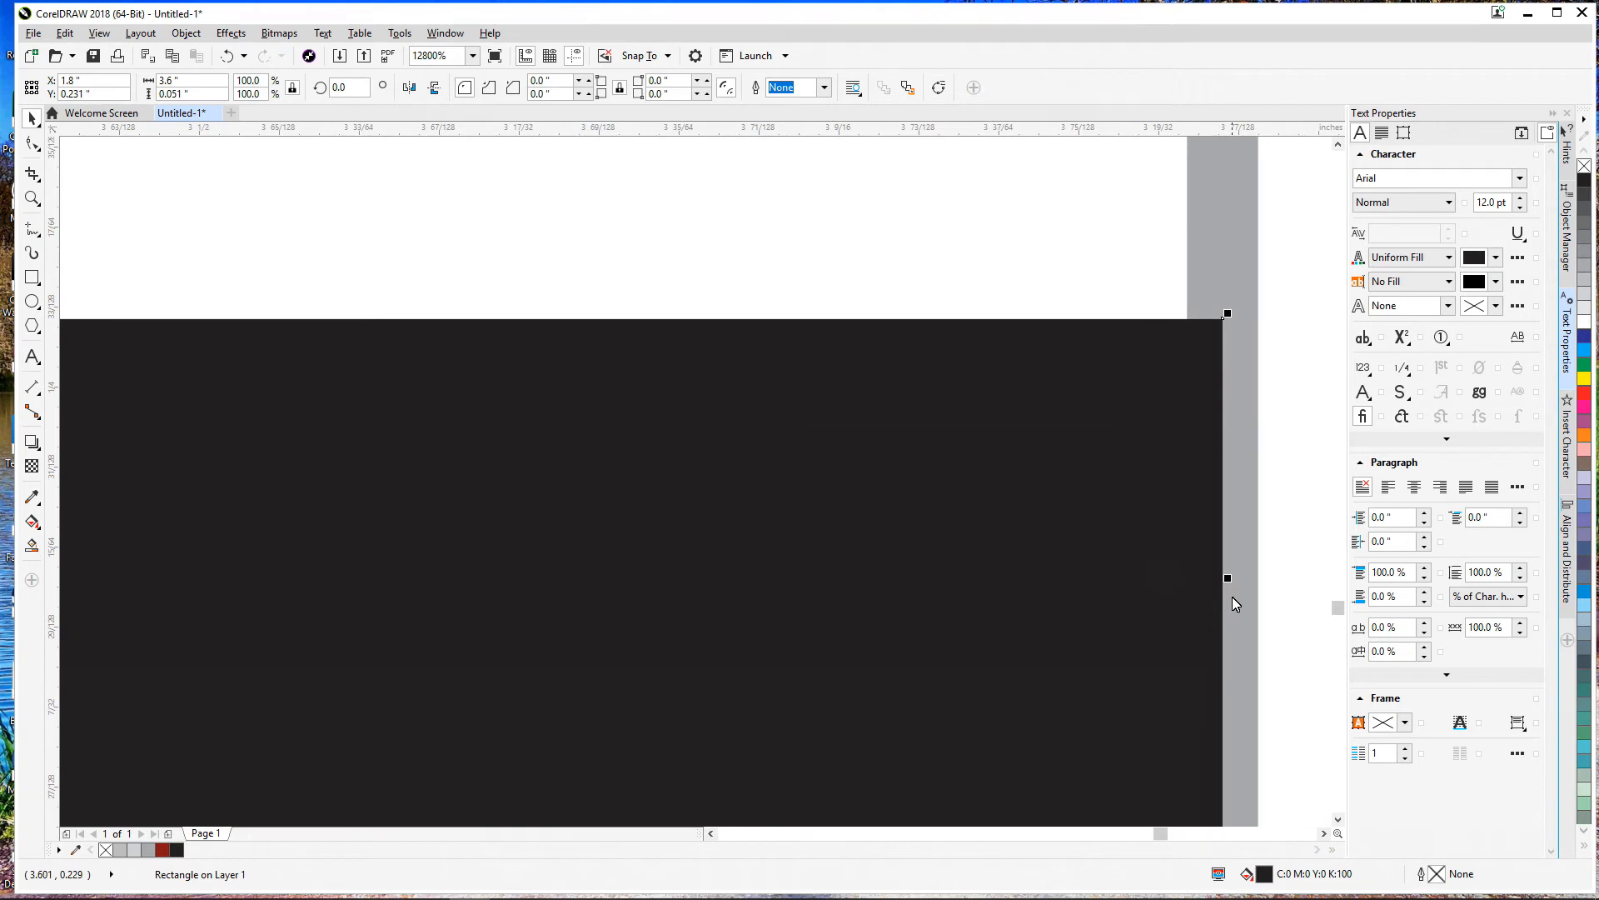
pyautogui.moveTo(1228, 577); pyautogui.dragTo(1190, 578)
pyautogui.scroll(-6, 1190, 578)
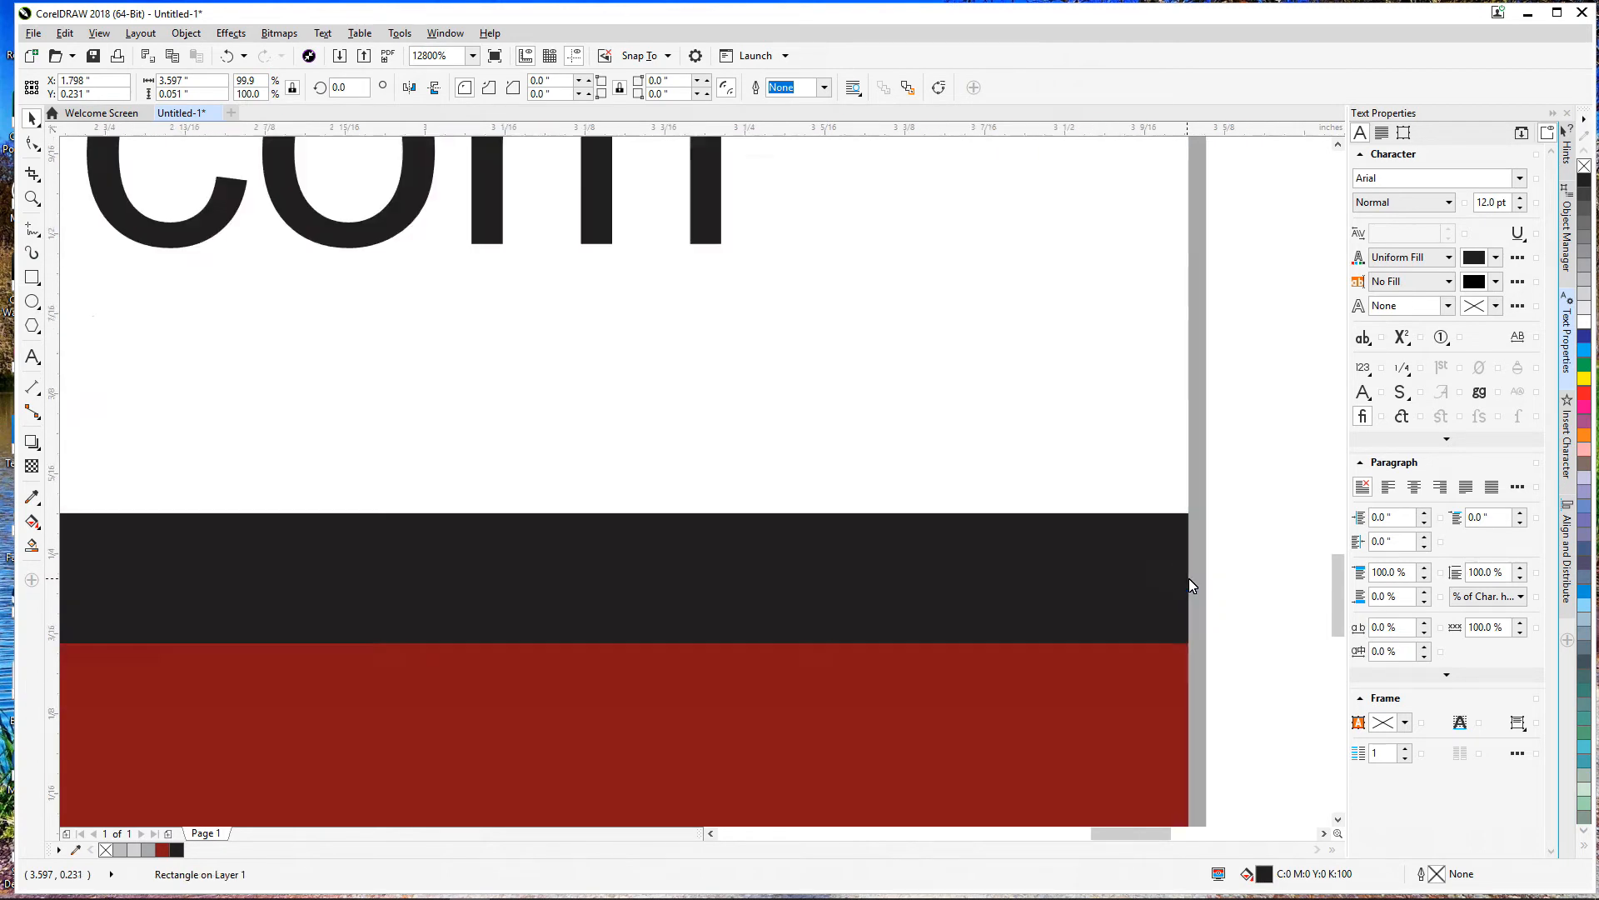
pyautogui.scroll(5, 870, 593)
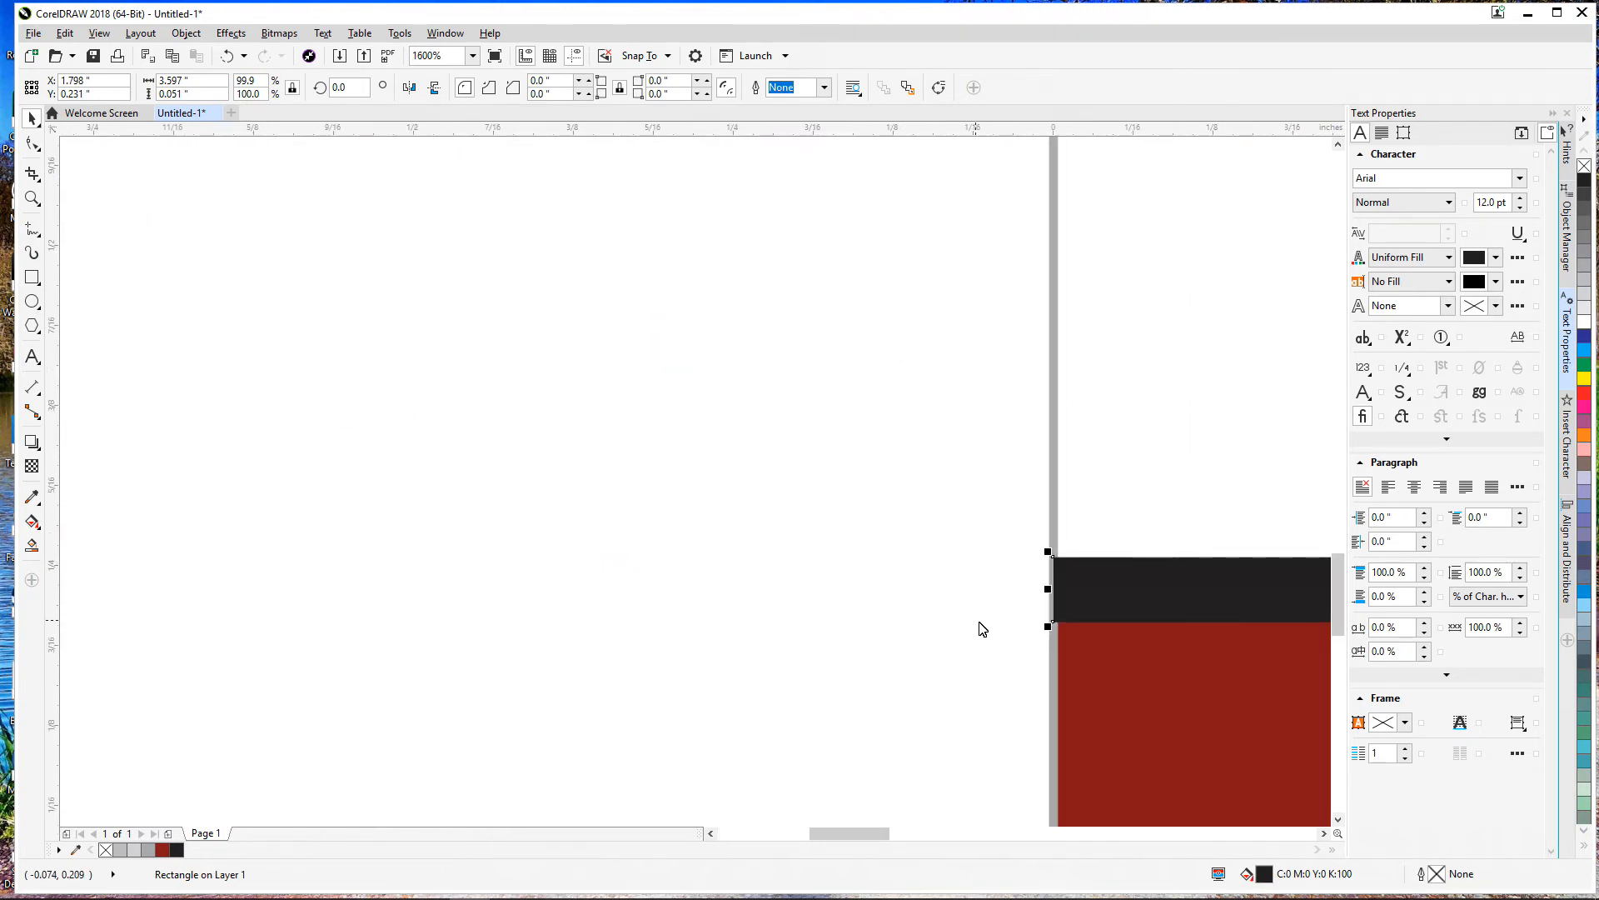
pyautogui.moveTo(963, 520); pyautogui.dragTo(999, 523)
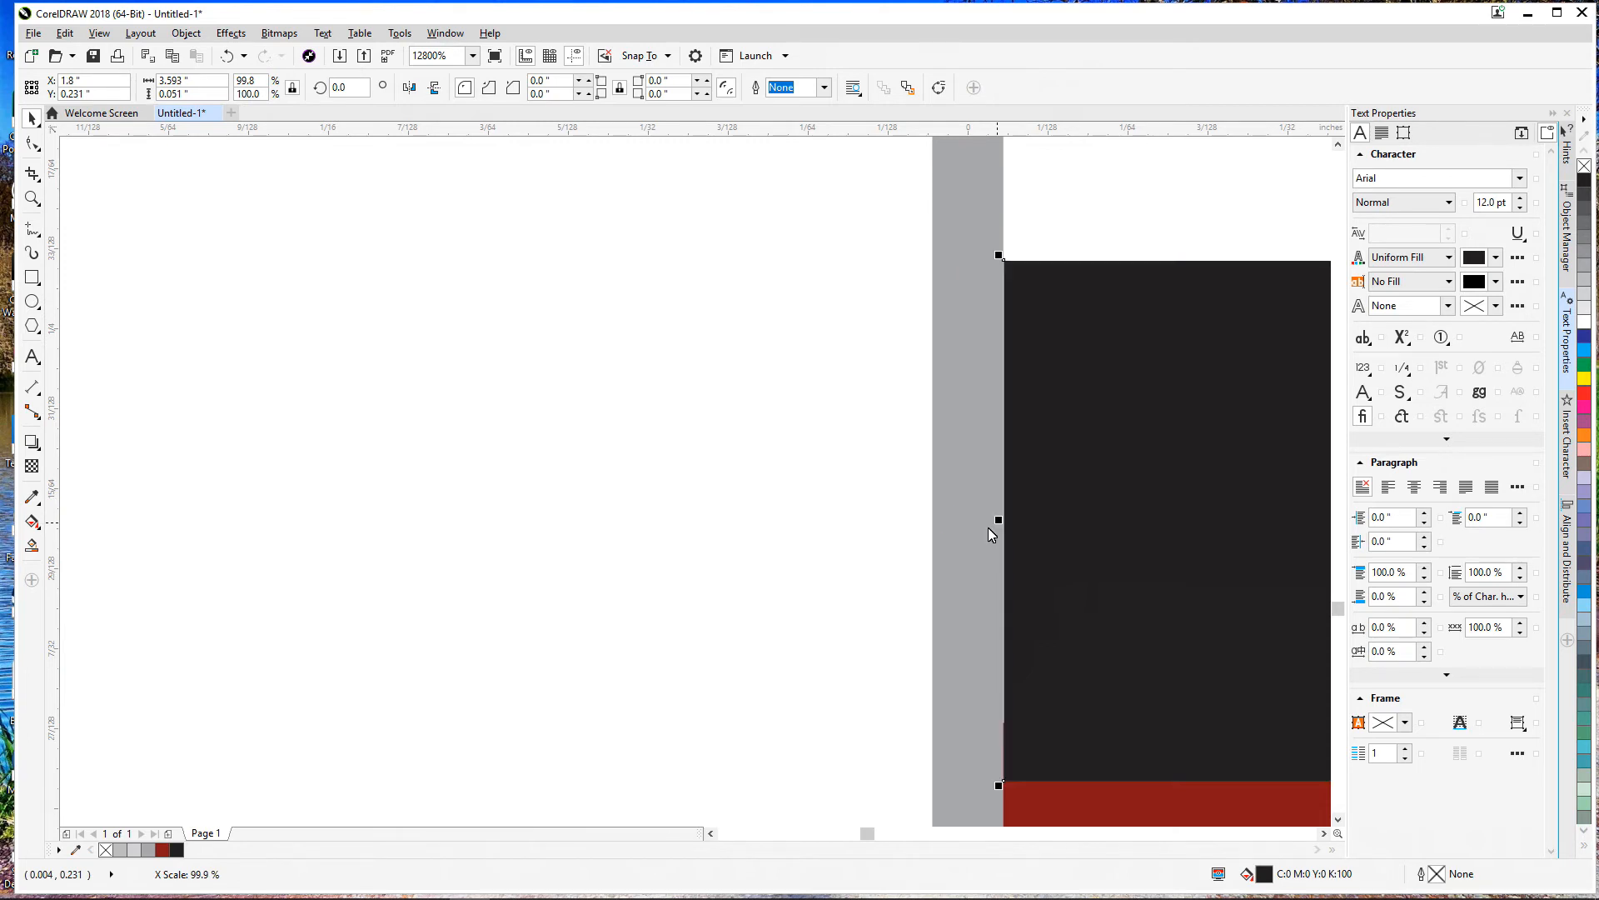
pyautogui.scroll(-2, 770, 631)
pyautogui.hotkey('shift', 'F4')
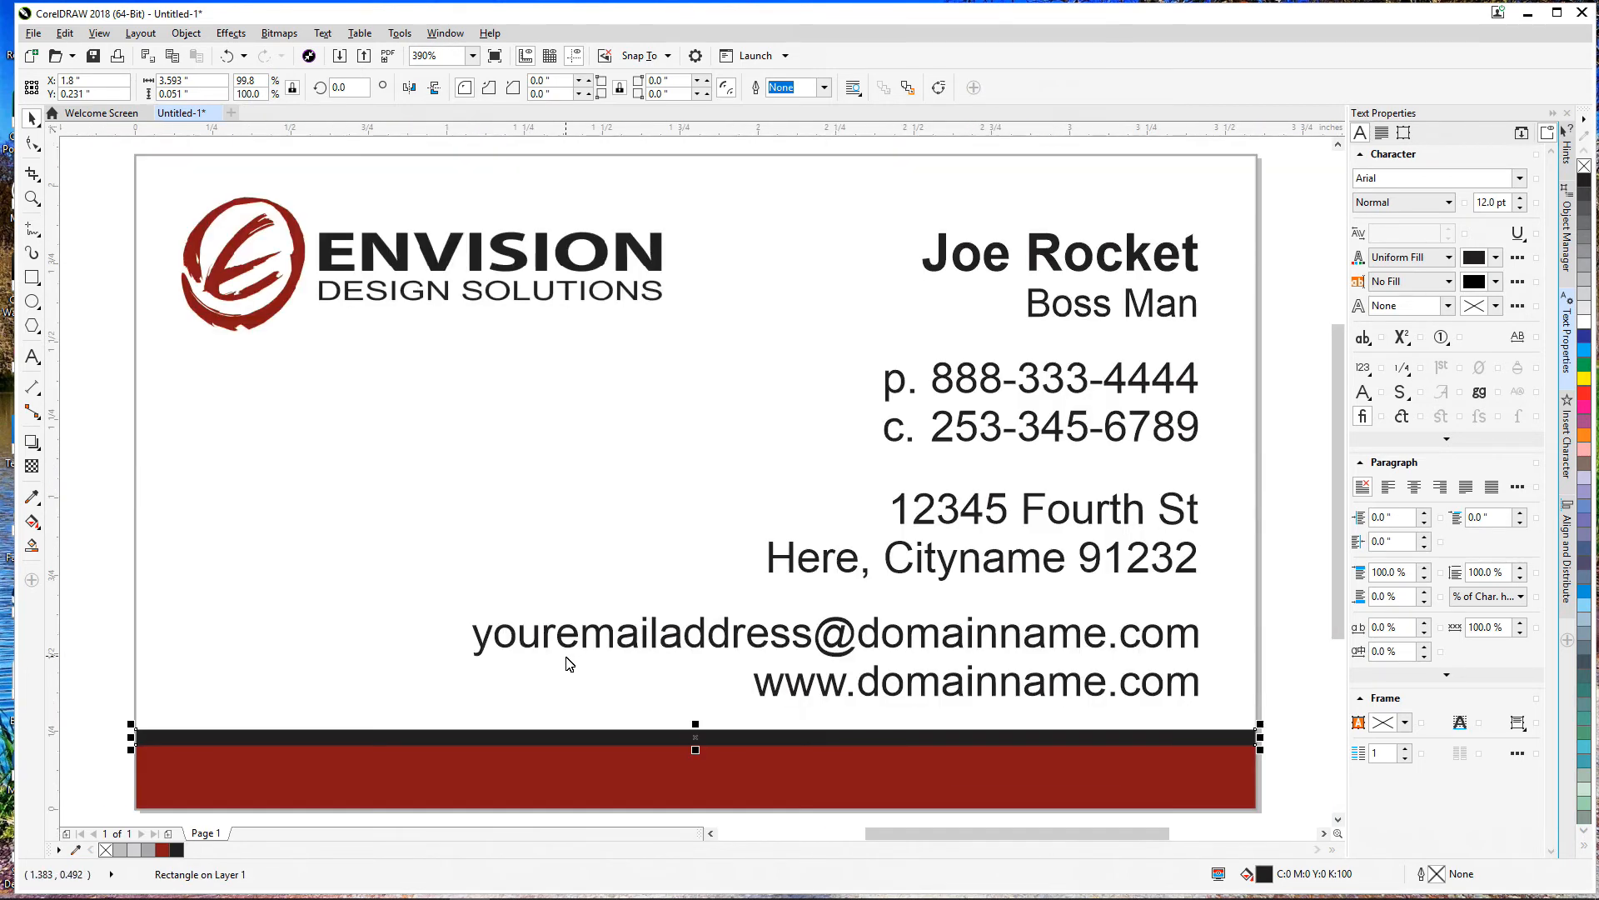
# Step: Raise the phone, address, email/web and name/title text blocks slightly higher on the card
pyautogui.click(85, 566)
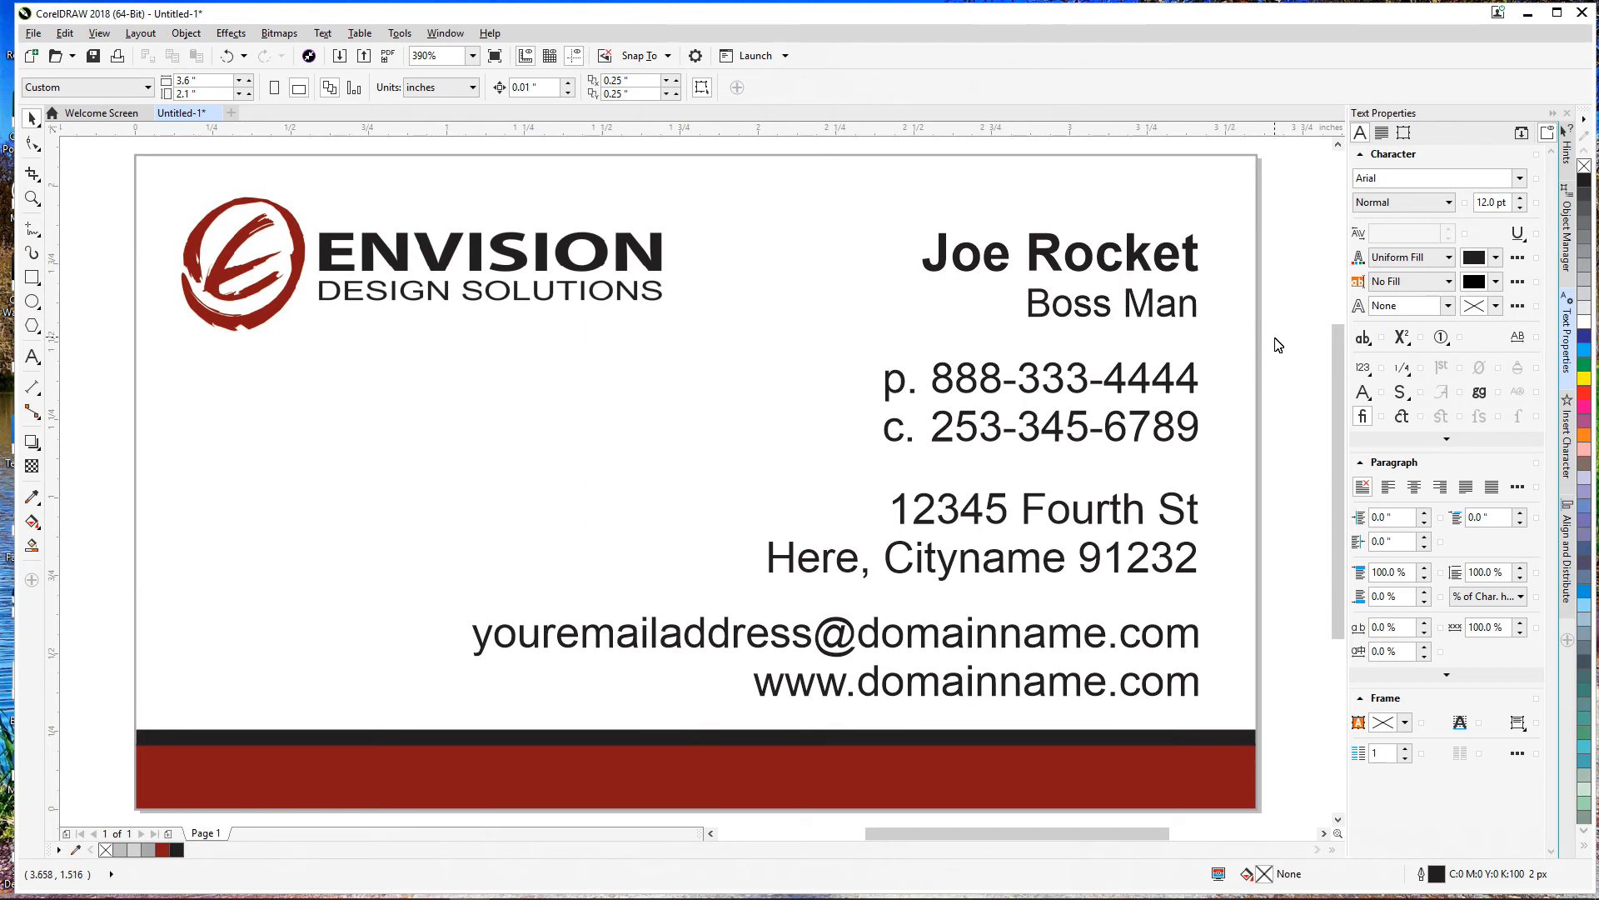
pyautogui.moveTo(1168, 379); pyautogui.dragTo(1169, 369)
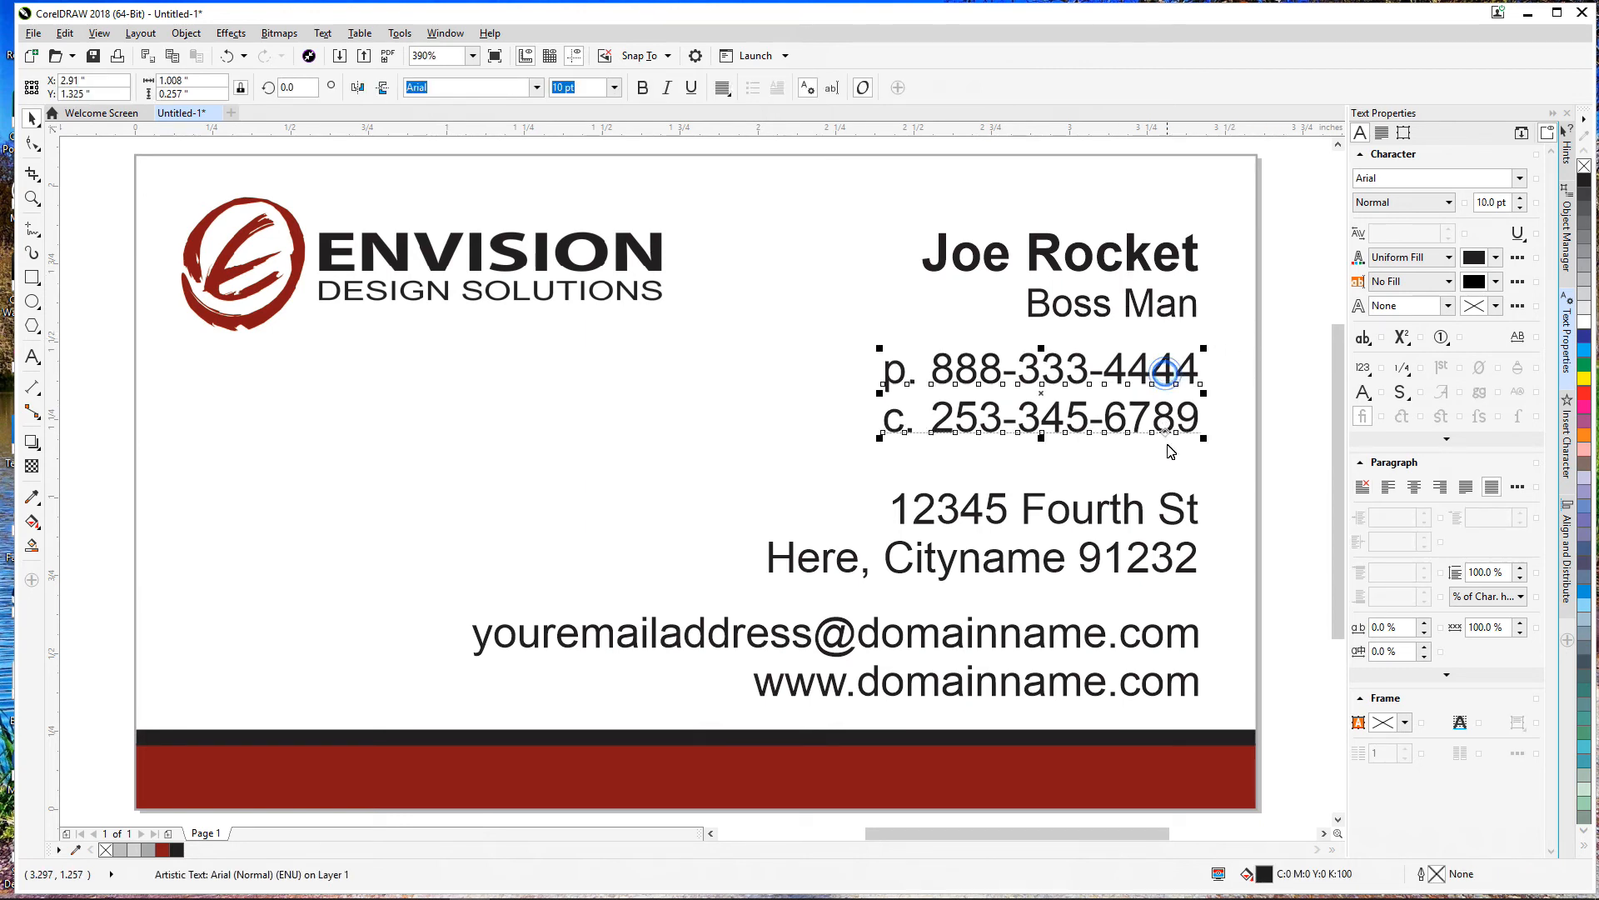
pyautogui.moveTo(1178, 518); pyautogui.dragTo(1178, 508)
pyautogui.moveTo(1189, 639); pyautogui.dragTo(1189, 629)
pyautogui.press('Up')
pyautogui.press('Up')
pyautogui.click(1283, 585)
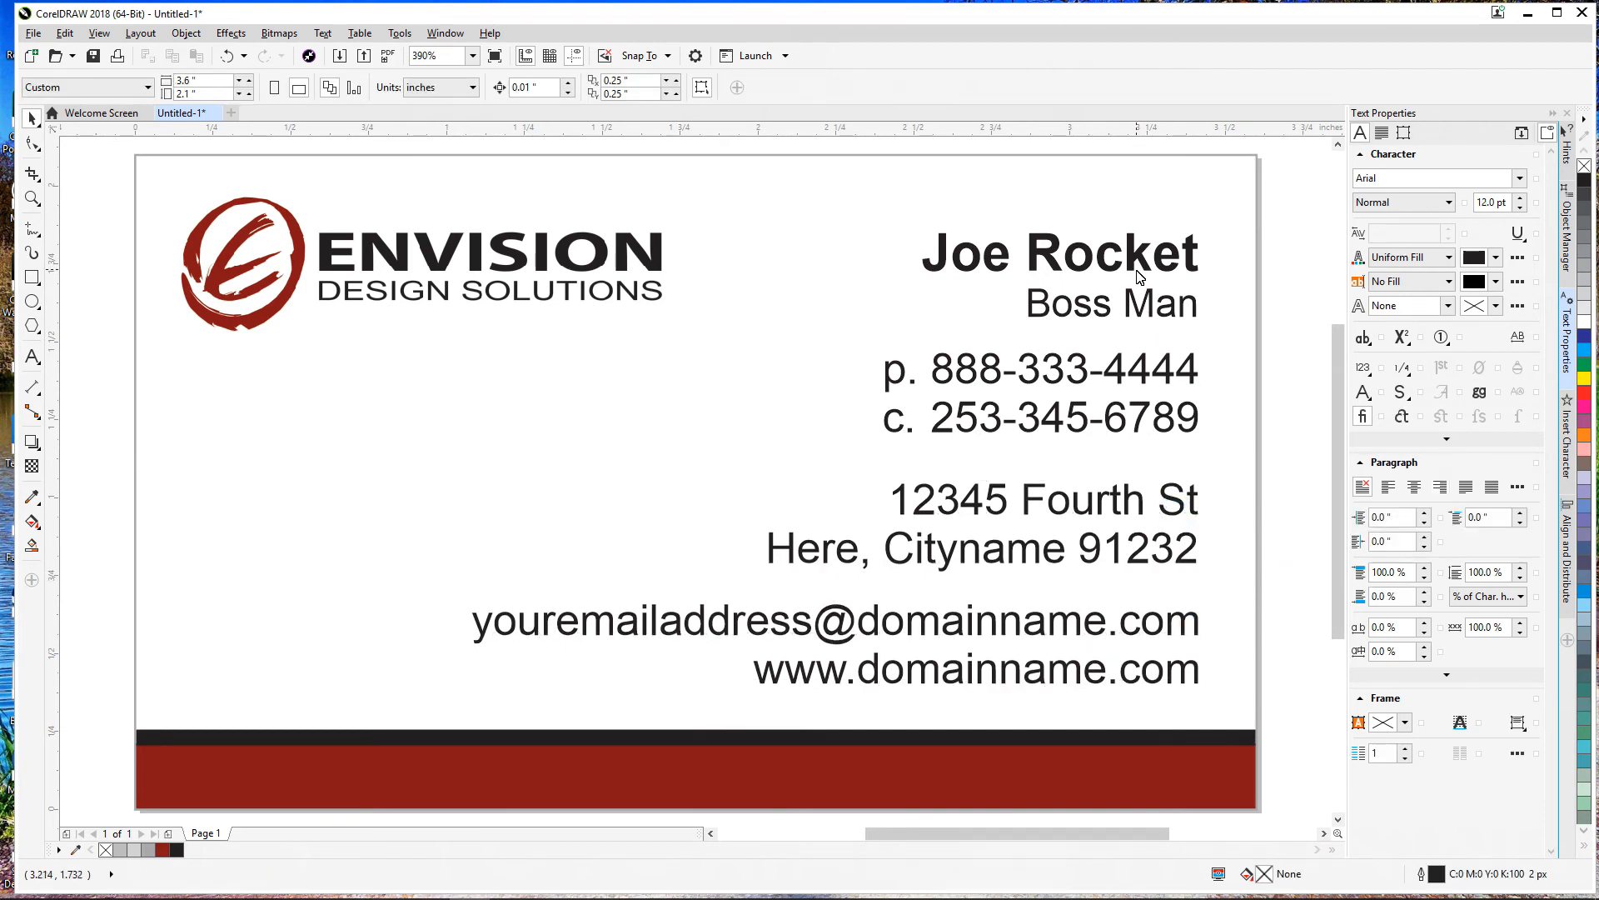
pyautogui.moveTo(1136, 265); pyautogui.dragTo(1136, 262)
pyautogui.click(1305, 294)
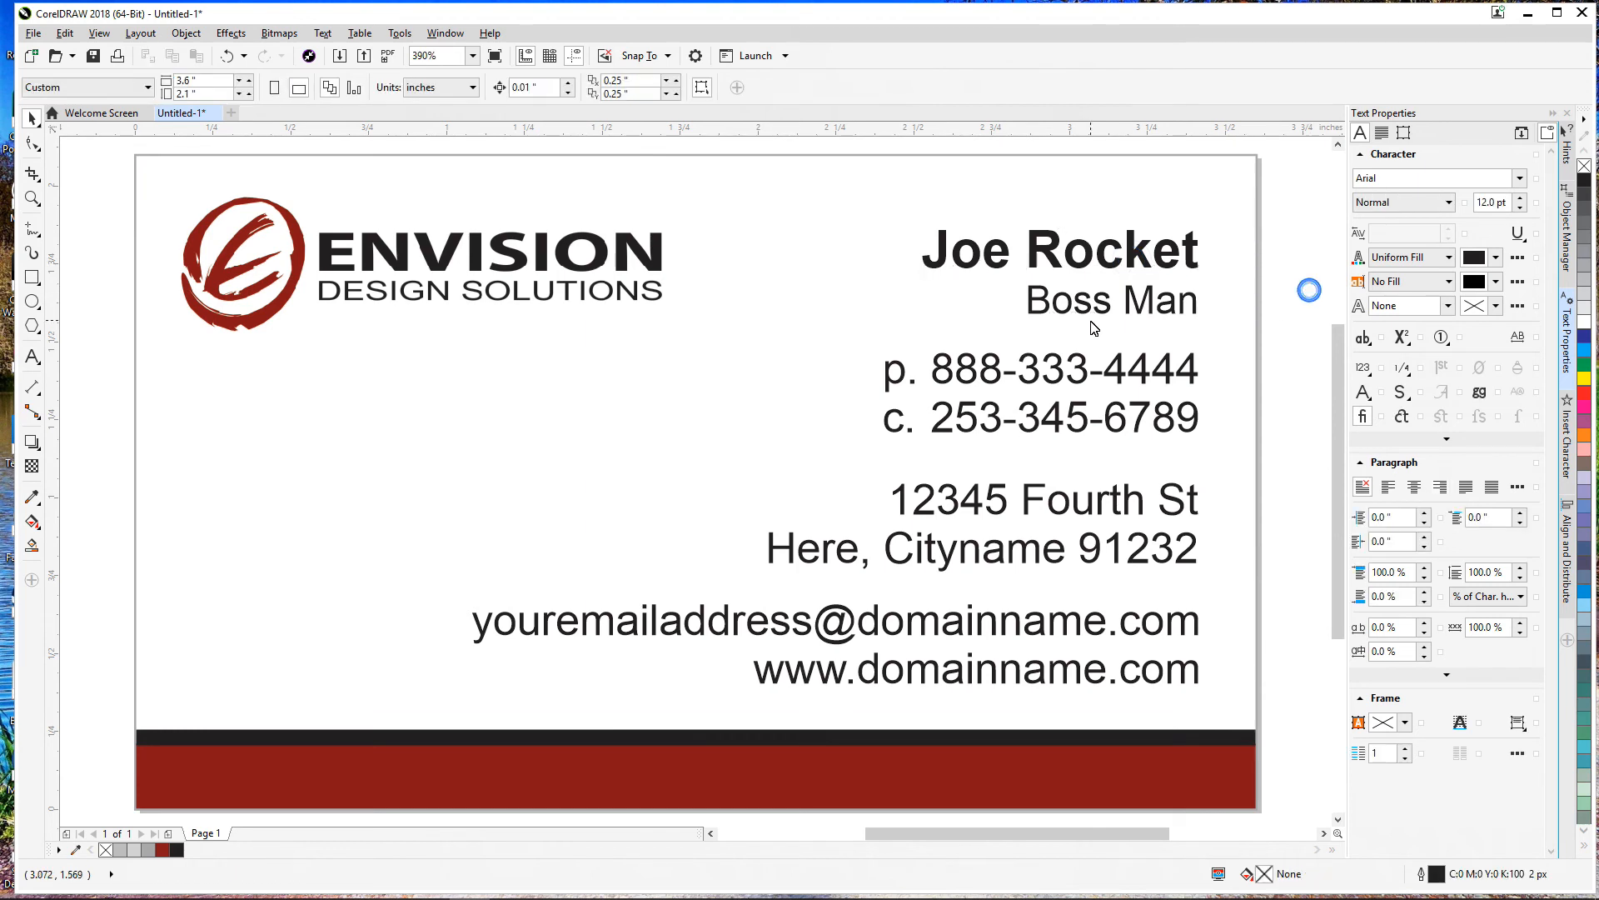